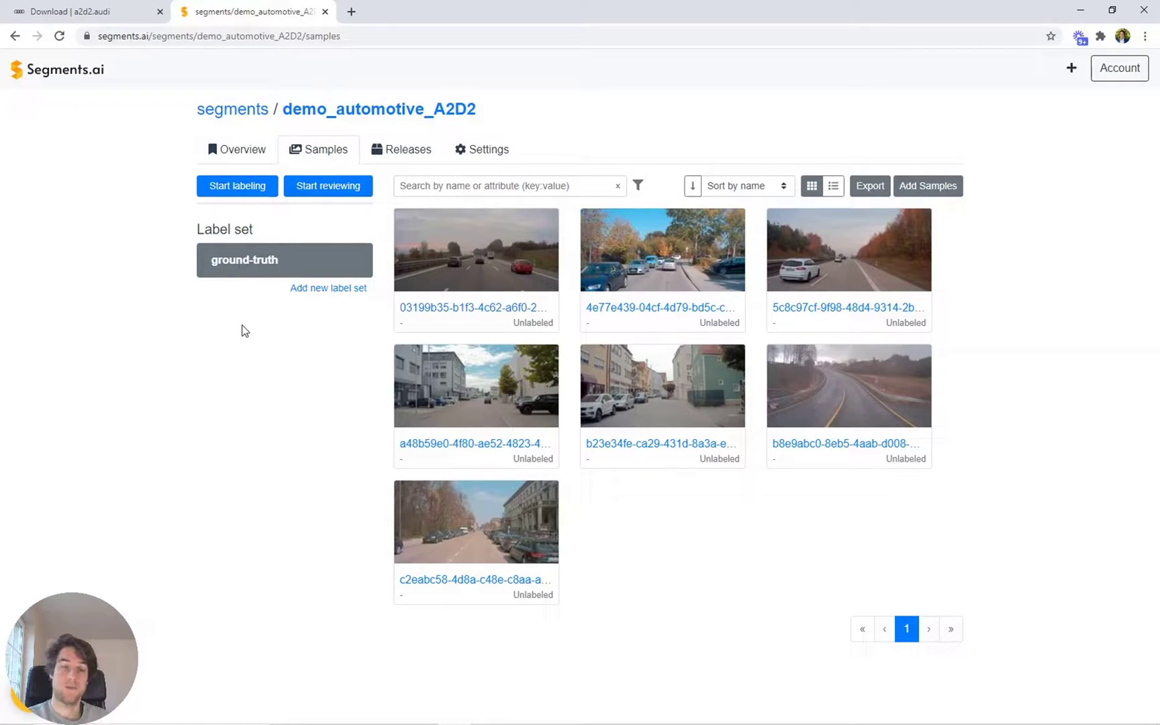
# Open sample 03199b35-b1f3-4c62-a6f0-2b3264266419.png for labeling and compare its coarse and fine superpixel segmentation
pyautogui.click(433, 308)
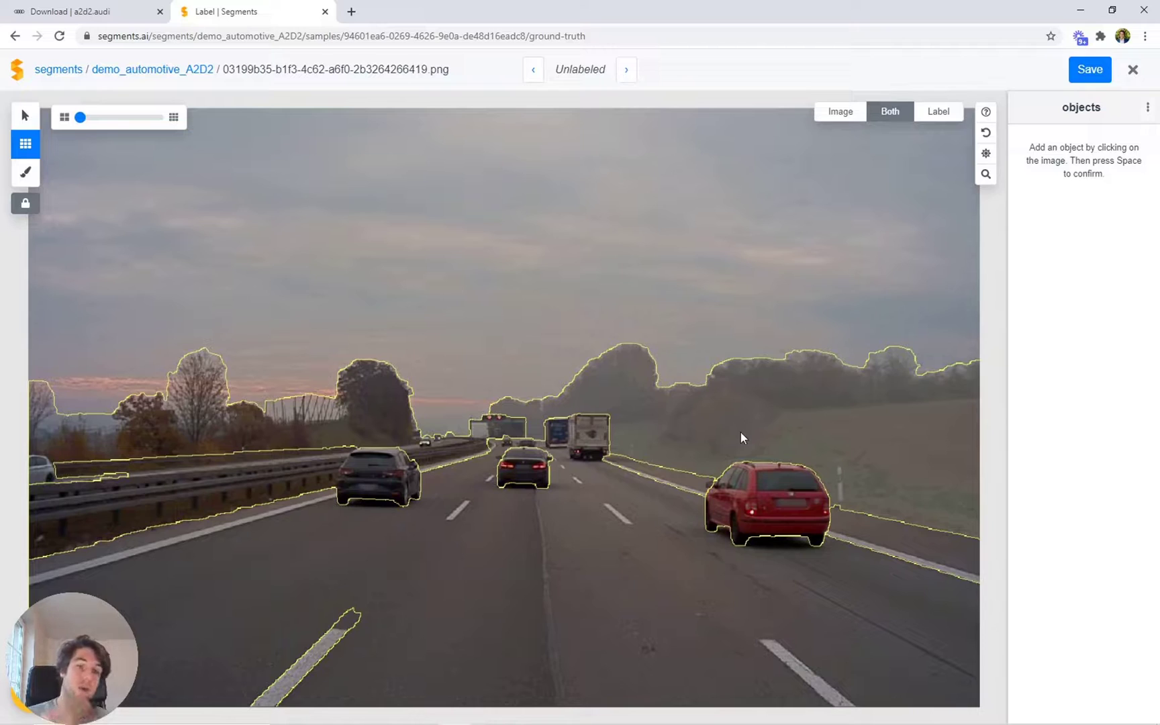
pyautogui.scroll(-8, 741, 438)
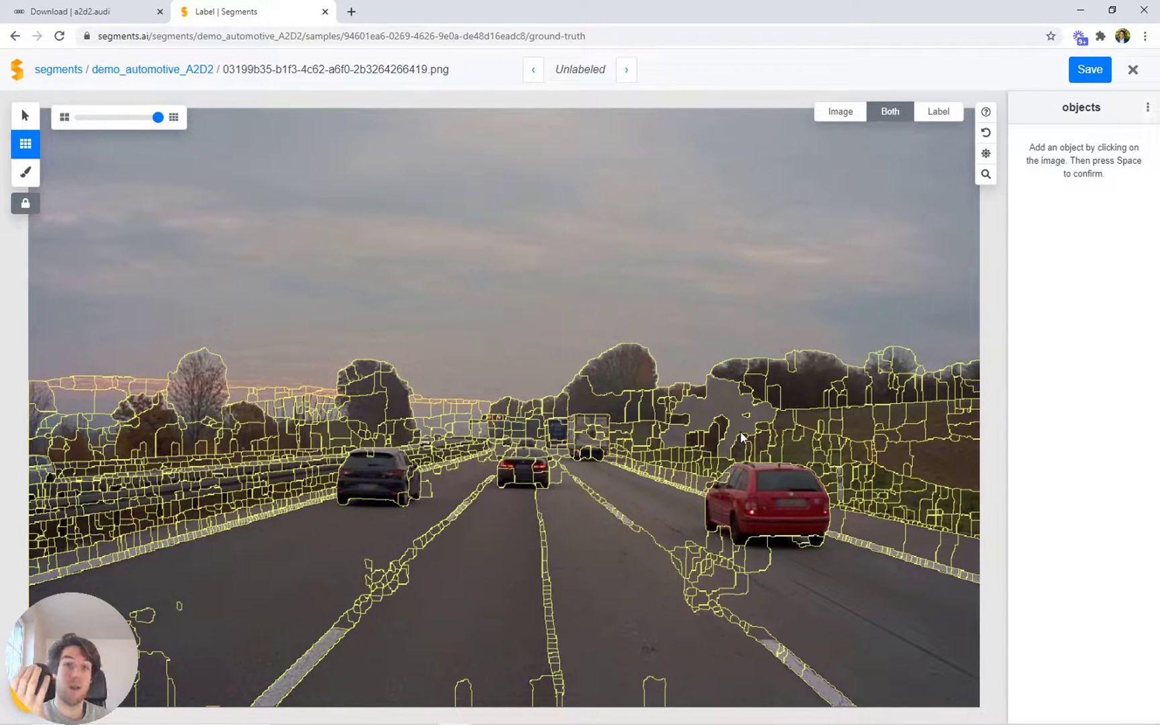
pyautogui.scroll(-6, 740, 431)
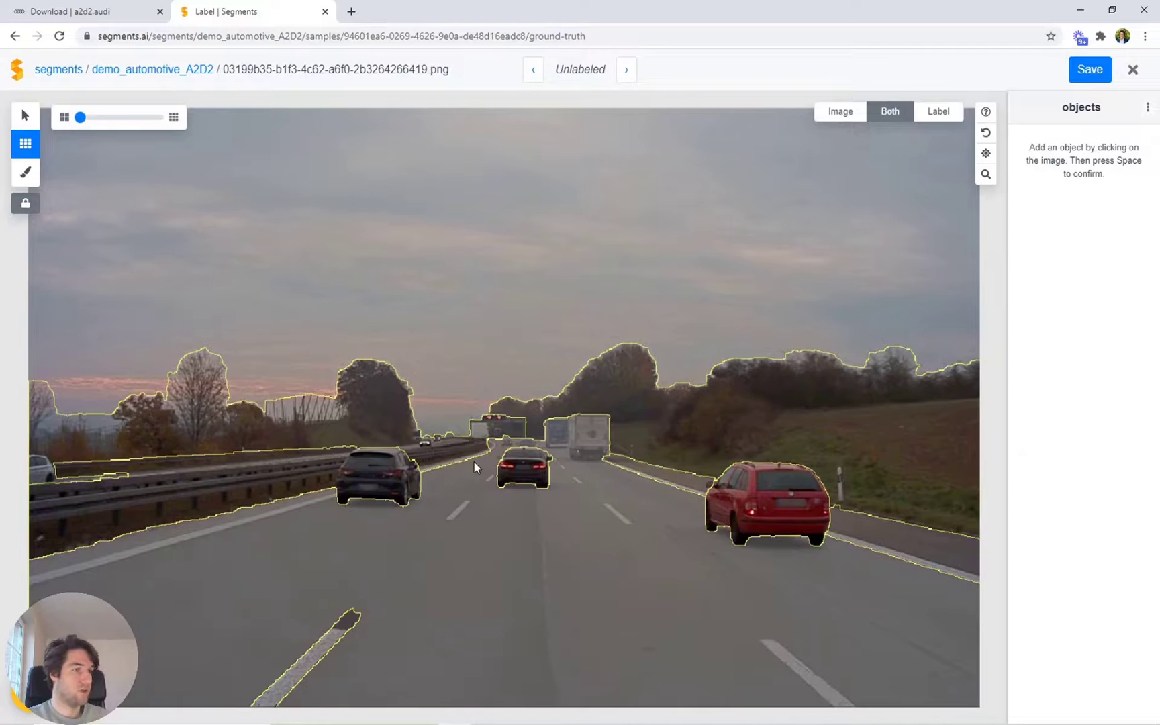
# Segment the dark hatchback in the left lane and confirm it as a car object
pyautogui.scroll(5, 474, 462)
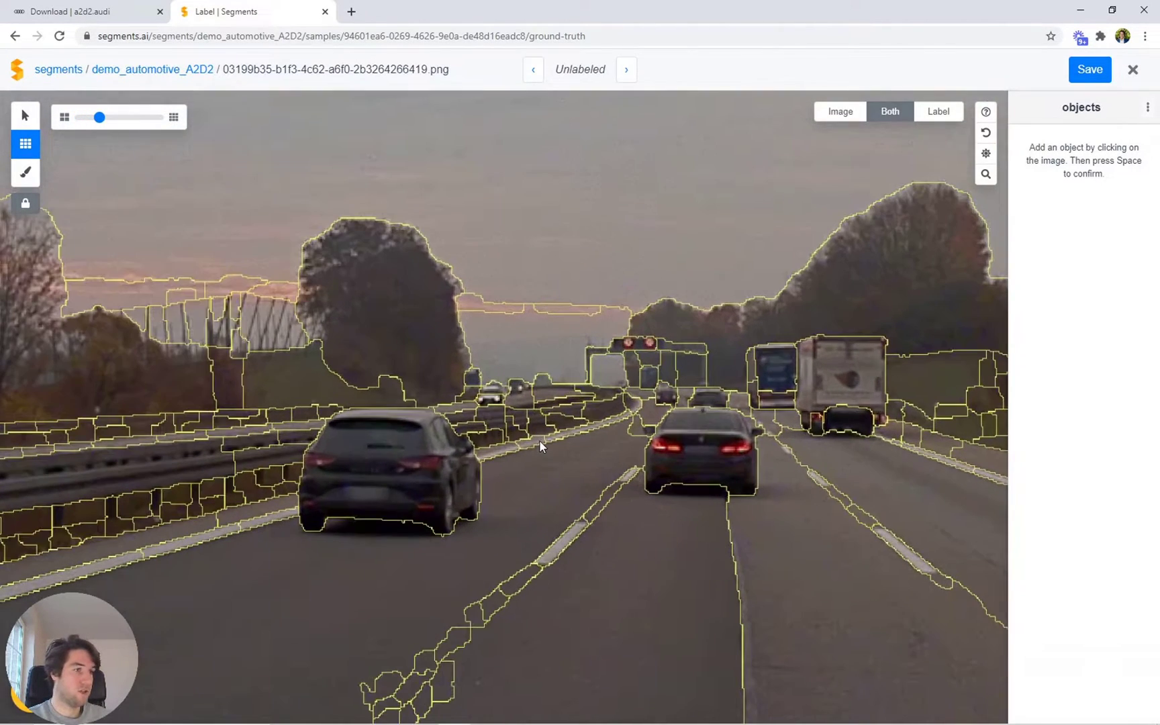
pyautogui.click(390, 482)
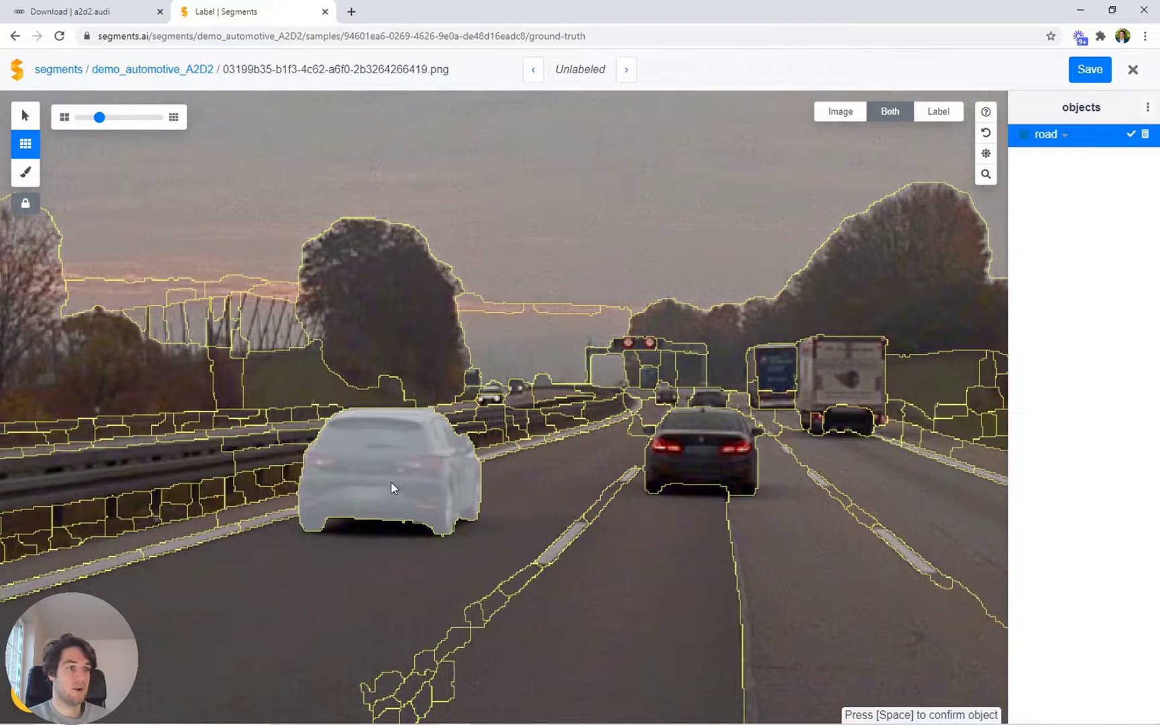
pyautogui.write('car')
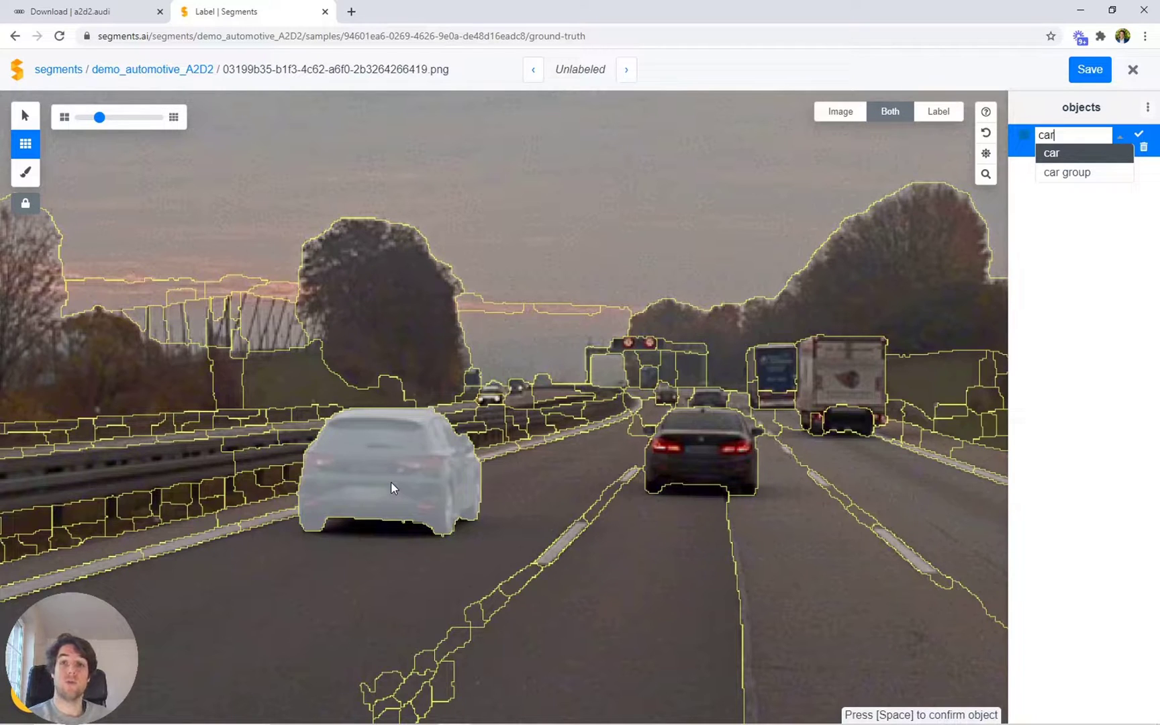
pyautogui.press('Return')
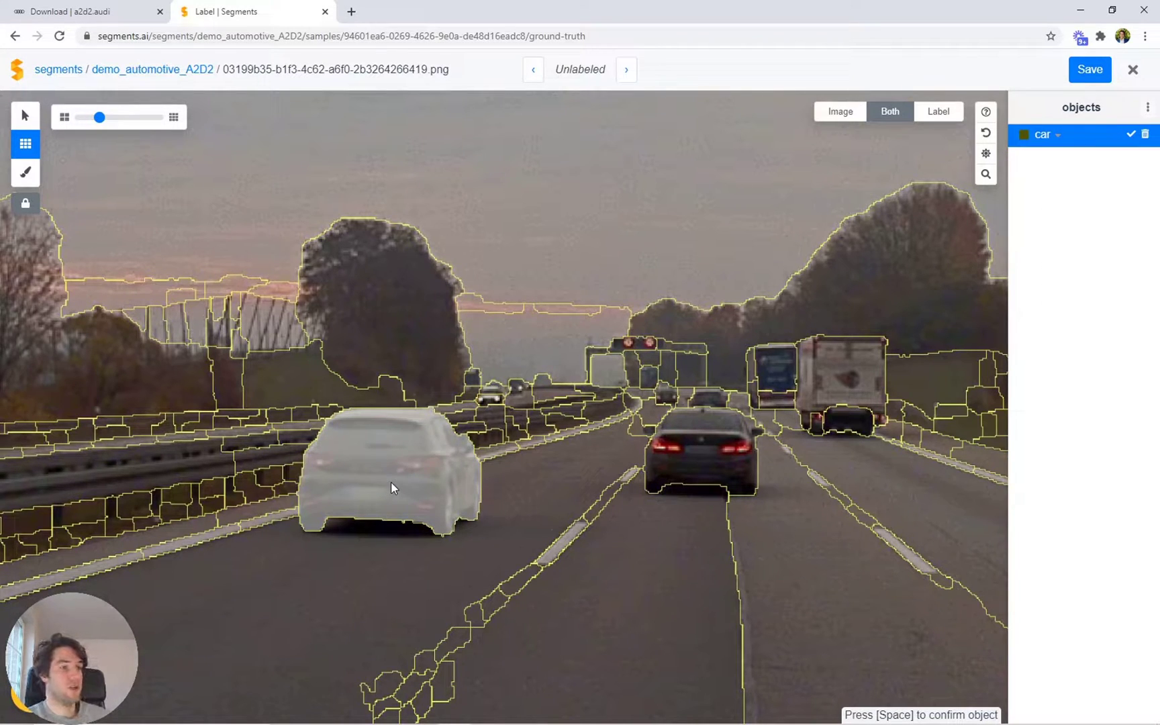
pyautogui.press('space')
# Segment the dark sedan in the middle lane as a car and brush in its missing side mirror areas
pyautogui.scroll(3, 459, 484)
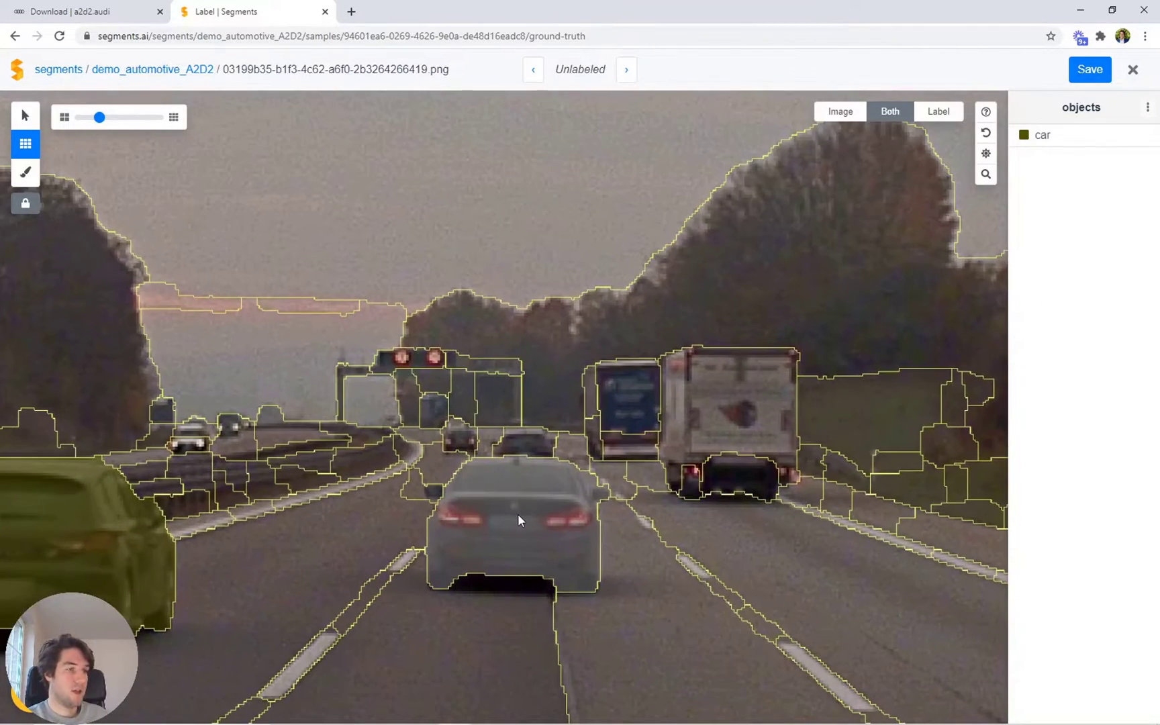
pyautogui.click(517, 514)
pyautogui.scroll(-2, 438, 498)
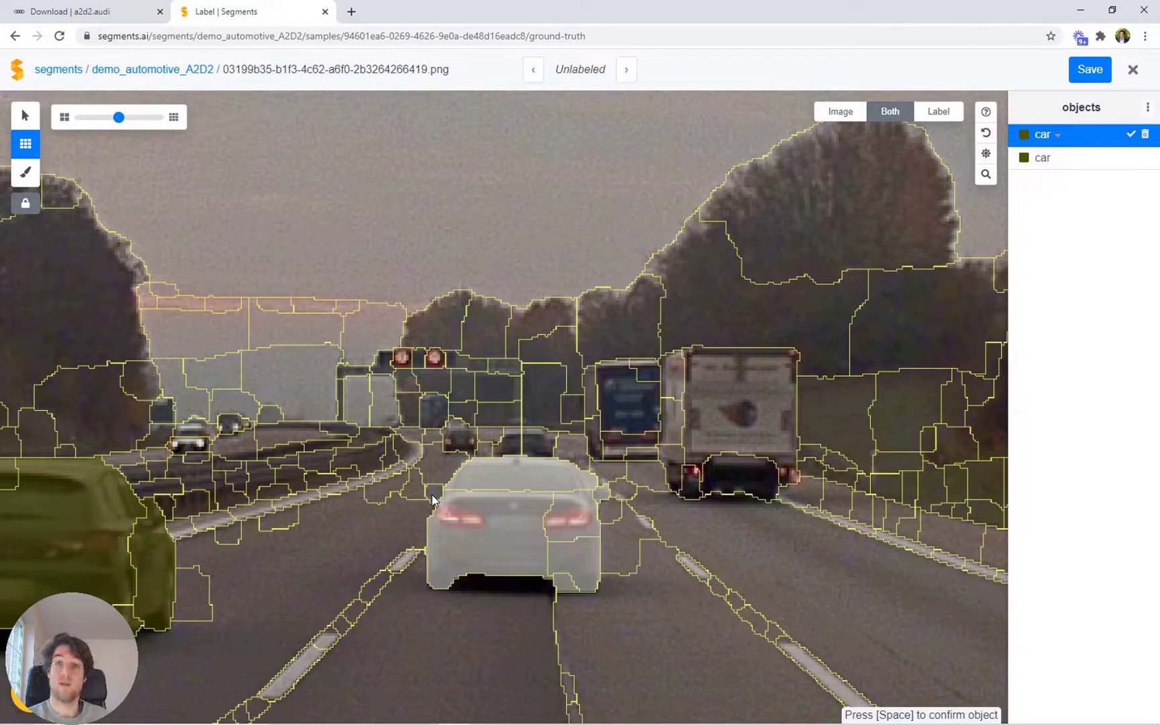
pyautogui.scroll(2, 451, 505)
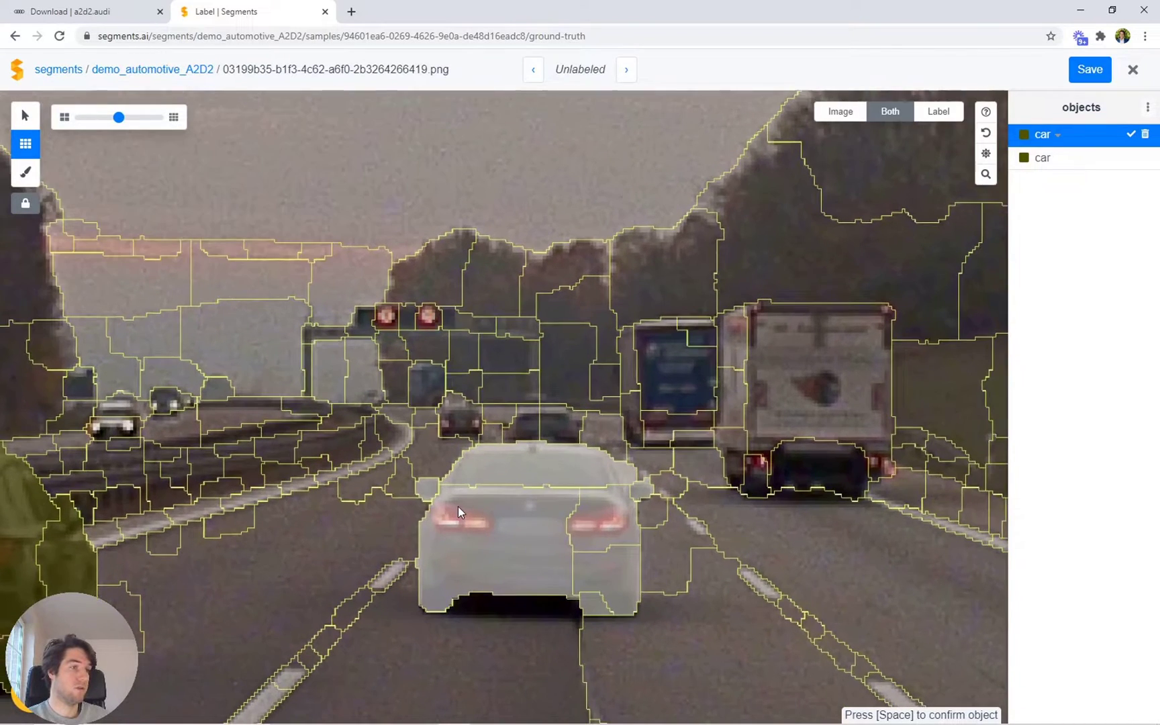
pyautogui.press('b')
pyautogui.moveTo(629, 452)
pyautogui.mouseDown()
pyautogui.moveTo(639, 478)
pyautogui.moveTo(660, 470)
pyautogui.mouseUp()
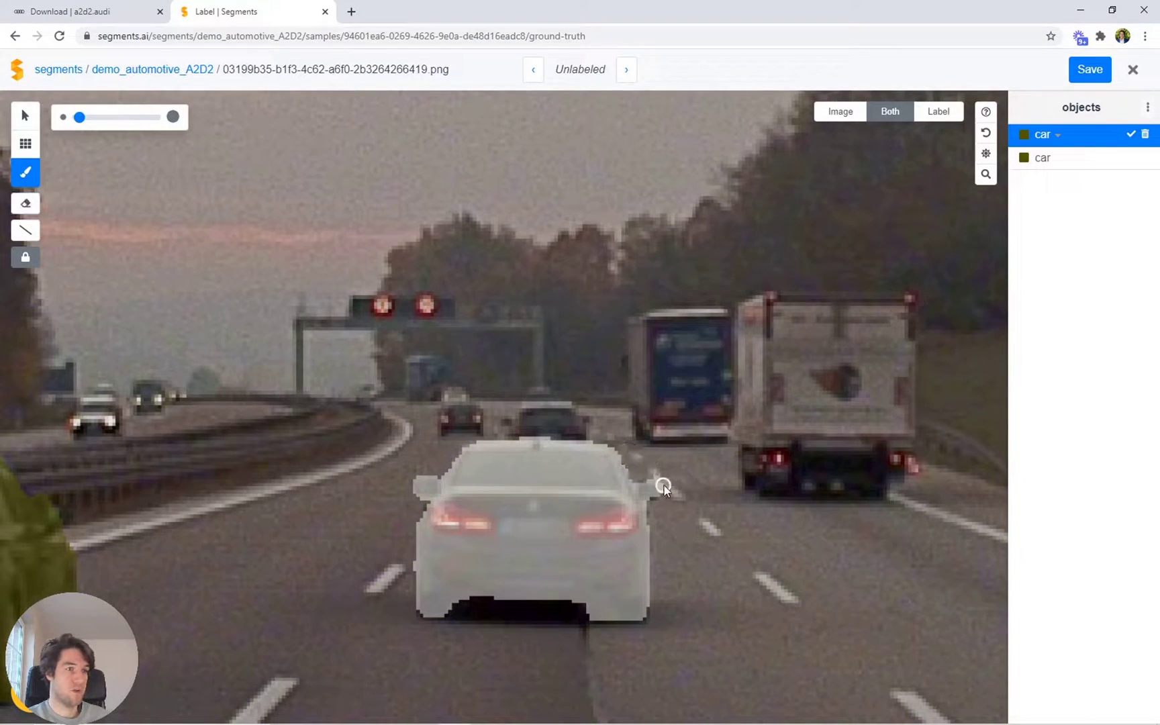
pyautogui.press('Escape')
# Segment the two distant cars ahead of the middle-lane sedan as separate car objects, brushing in the farther one's outline
pyautogui.press('s')
pyautogui.scroll(-1, 568, 498)
pyautogui.click(549, 420)
pyautogui.press('space')
pyautogui.click(453, 421)
pyautogui.press('b')
pyautogui.moveTo(420, 407)
pyautogui.mouseDown()
pyautogui.moveTo(481, 391)
pyautogui.moveTo(494, 438)
pyautogui.mouseUp()
pyautogui.press('space')
# Segment the red station wagon in the right lane and confirm it as a car object
pyautogui.scroll(-5, 504, 474)
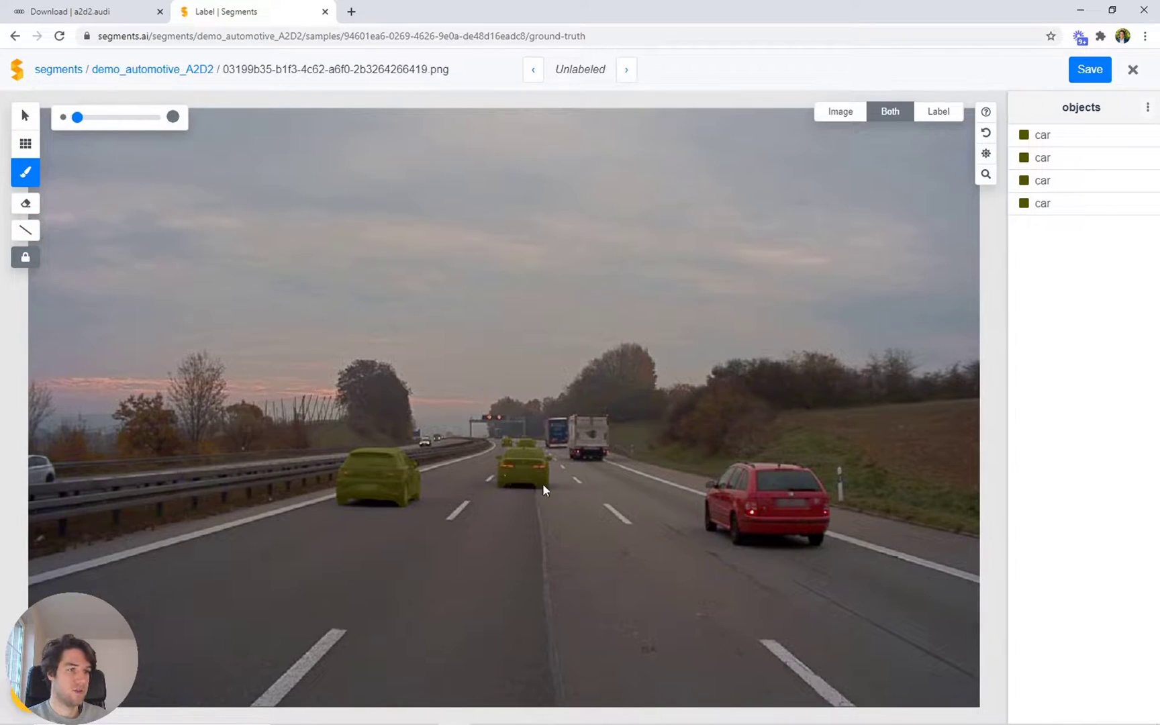
pyautogui.press('s')
pyautogui.scroll(4, 767, 505)
pyautogui.moveTo(767, 505); pyautogui.dragTo(518, 495)
pyautogui.scroll(2, 519, 495)
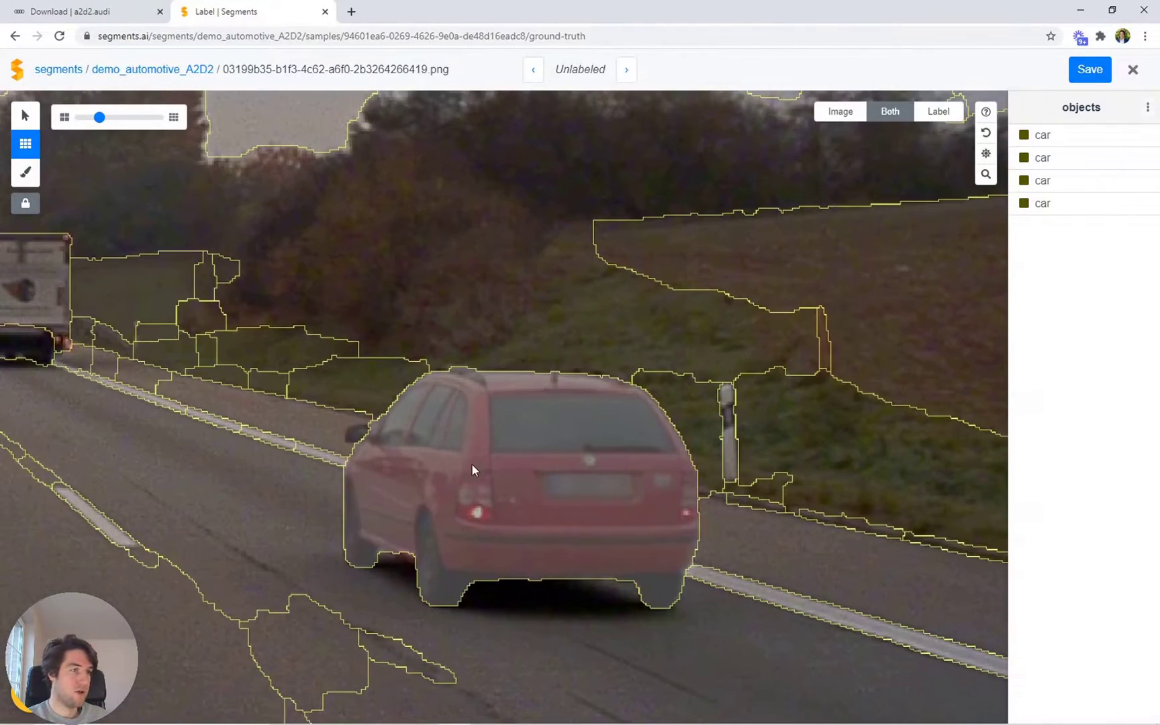
pyautogui.click(384, 442)
pyautogui.press('space')
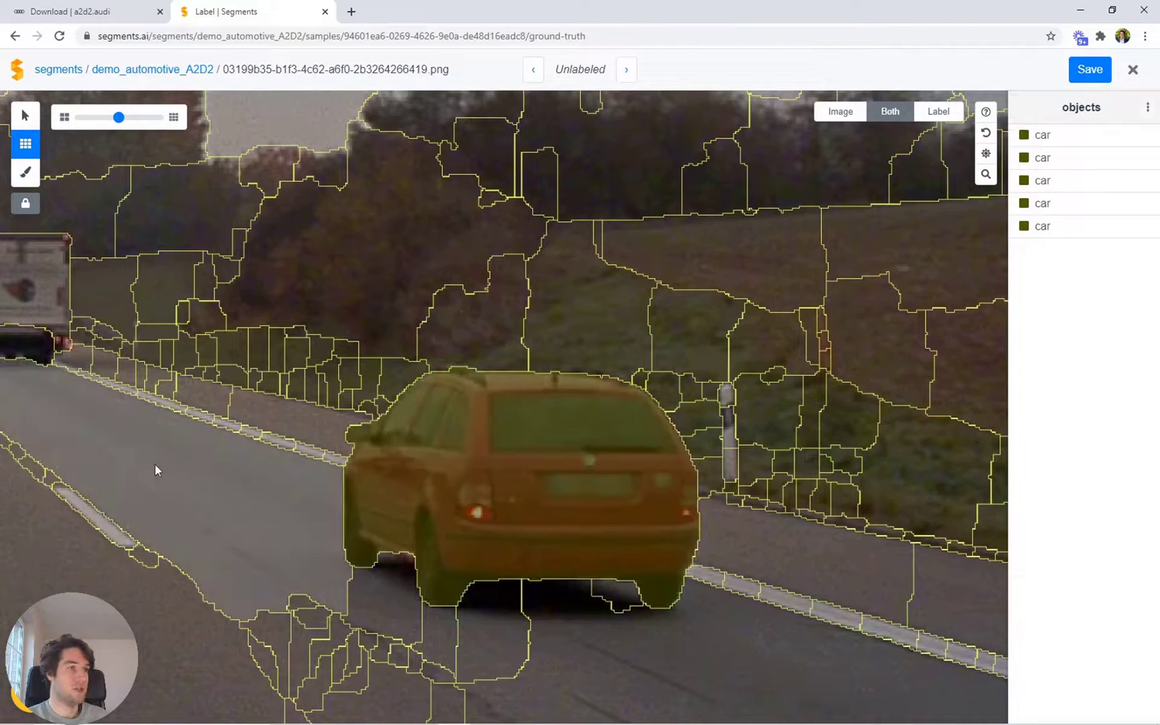
# Segment the white truck and the blue truck beside it as two separate truck objects
pyautogui.scroll(-4, 666, 520)
pyautogui.scroll(2, 571, 399)
pyautogui.scroll(-2, 570, 398)
pyautogui.click(570, 401)
pyautogui.write('tr')
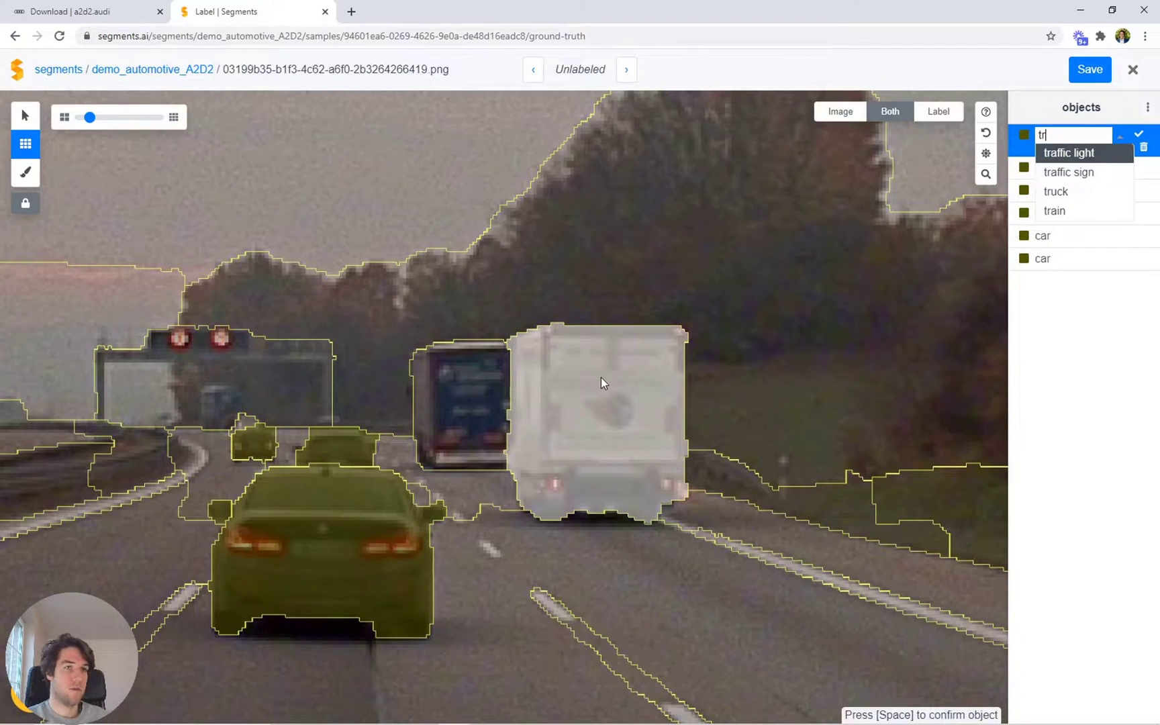
pyautogui.click(1059, 195)
pyautogui.press('space')
pyautogui.click(474, 416)
pyautogui.press('space')
# Segment the nearer oncoming car with headlights beyond the guardrail and categorize it as car
pyautogui.moveTo(93, 501); pyautogui.dragTo(715, 508)
pyautogui.scroll(2, 551, 449)
pyautogui.scroll(2, 548, 449)
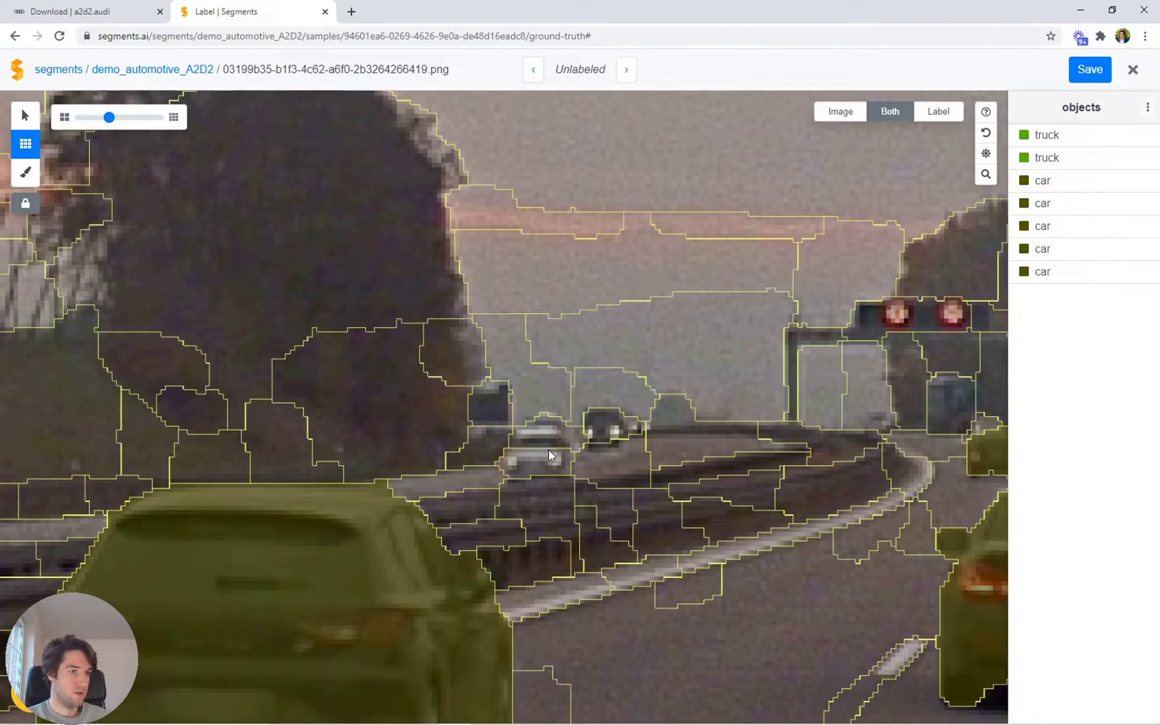
pyautogui.moveTo(550, 440)
pyautogui.mouseDown()
pyautogui.moveTo(545, 460)
pyautogui.moveTo(577, 420)
pyautogui.moveTo(583, 453)
pyautogui.mouseUp()
pyautogui.press('b')
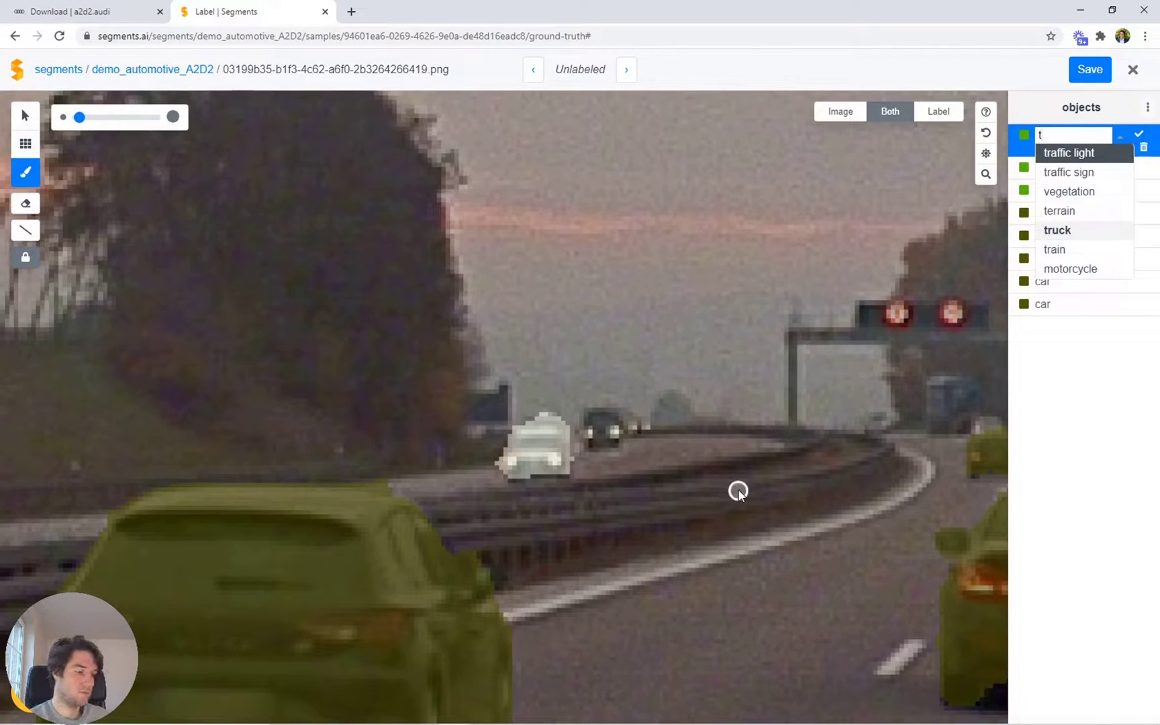
pyautogui.write('car')
pyautogui.press('Return')
# Brush over the farther oncoming vehicles beyond the guardrail and categorize them as car group
pyautogui.press('s')
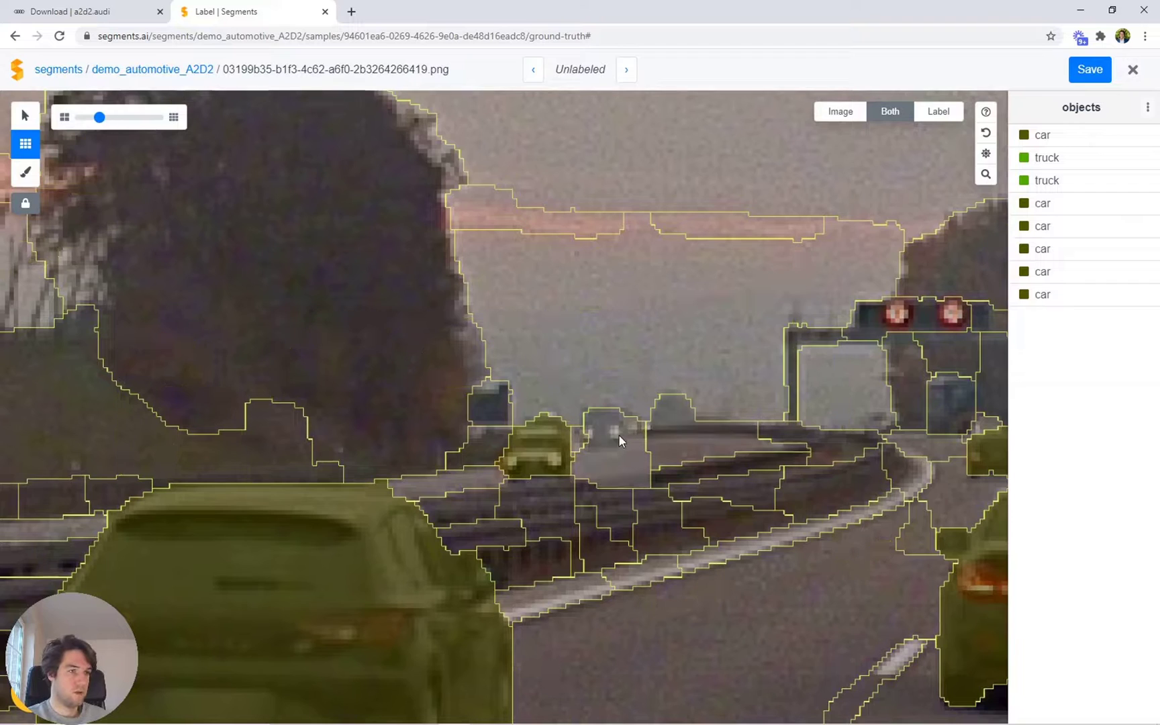
pyautogui.press('b')
pyautogui.moveTo(617, 435)
pyautogui.mouseDown()
pyautogui.moveTo(607, 423)
pyautogui.moveTo(583, 430)
pyautogui.moveTo(611, 447)
pyautogui.mouseUp()
pyautogui.write('car')
pyautogui.press('Down')
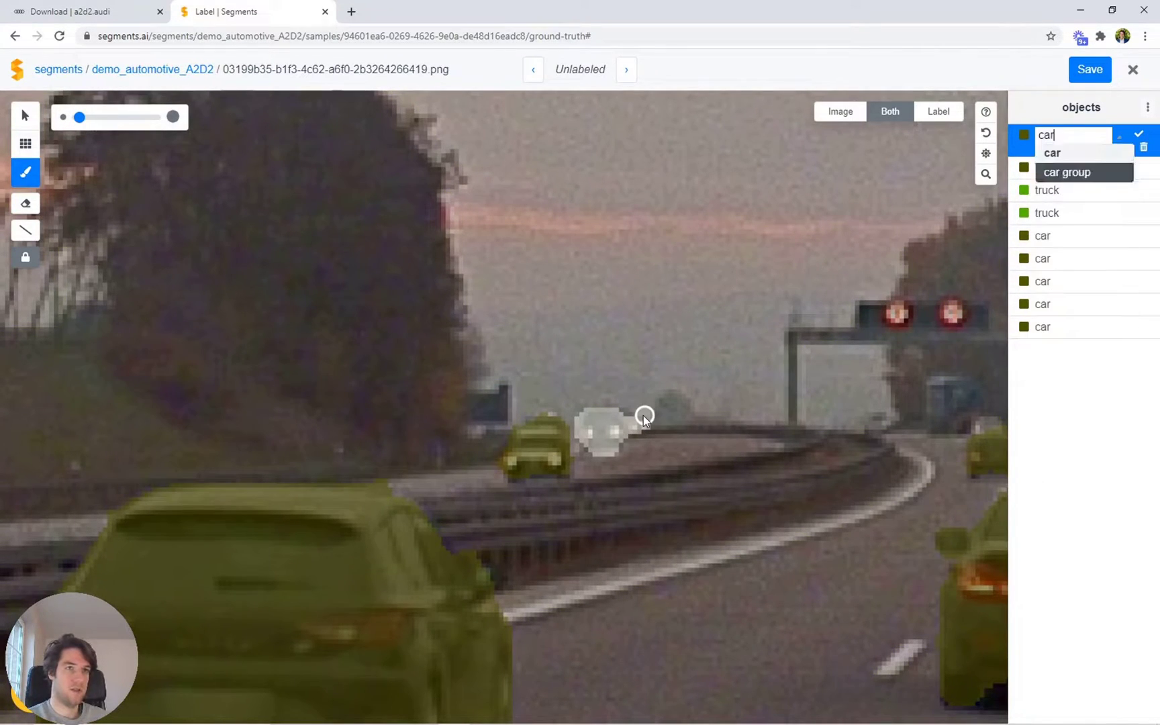
pyautogui.press('Return')
# Segment the white car cut off by the image's left edge and categorize it as car
pyautogui.scroll(-5, 362, 386)
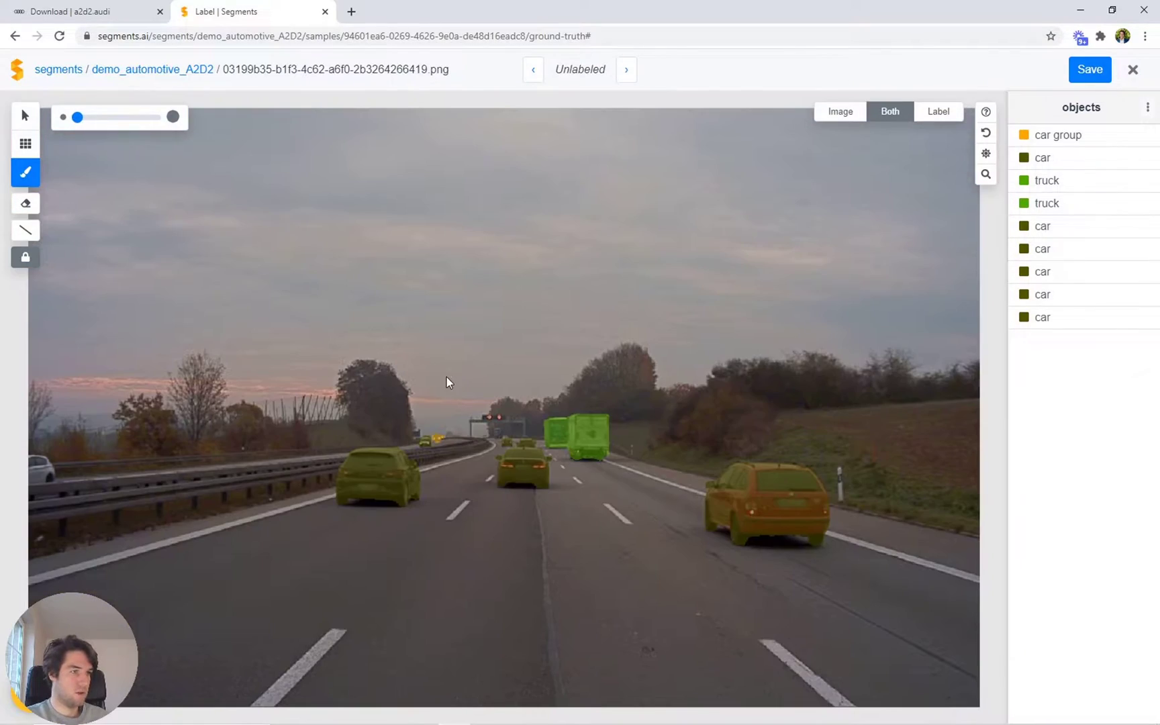
pyautogui.press('s')
pyautogui.scroll(6, 332, 507)
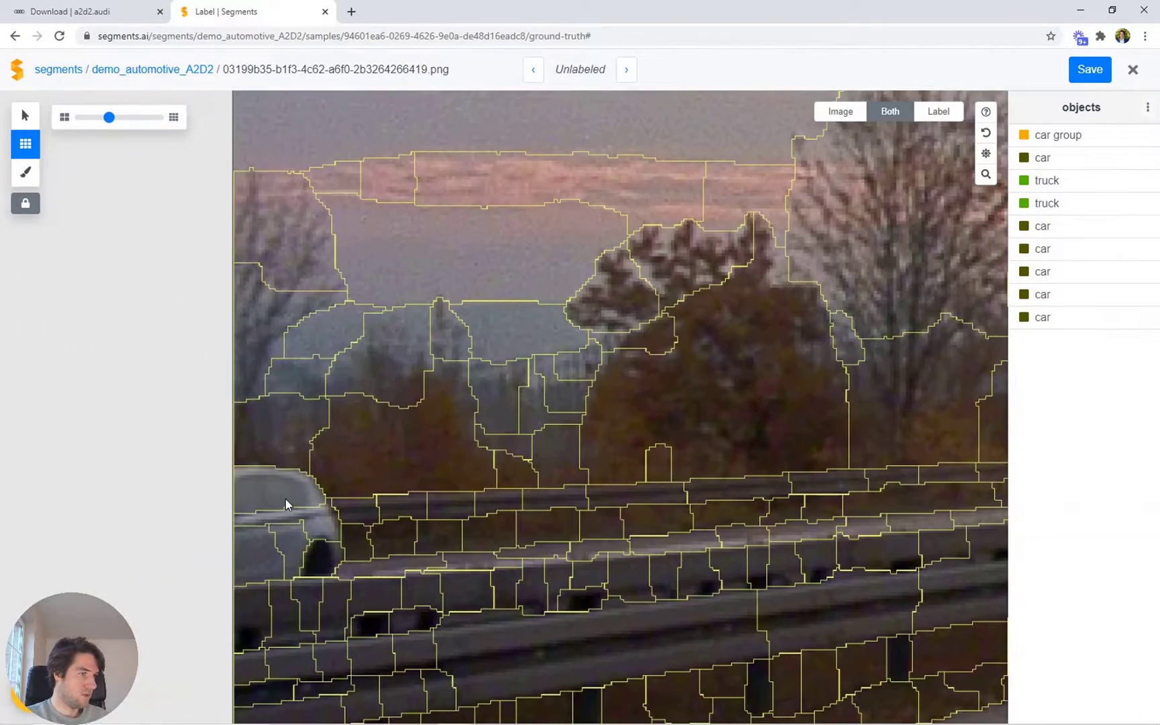
pyautogui.click(285, 498)
pyautogui.write('car')
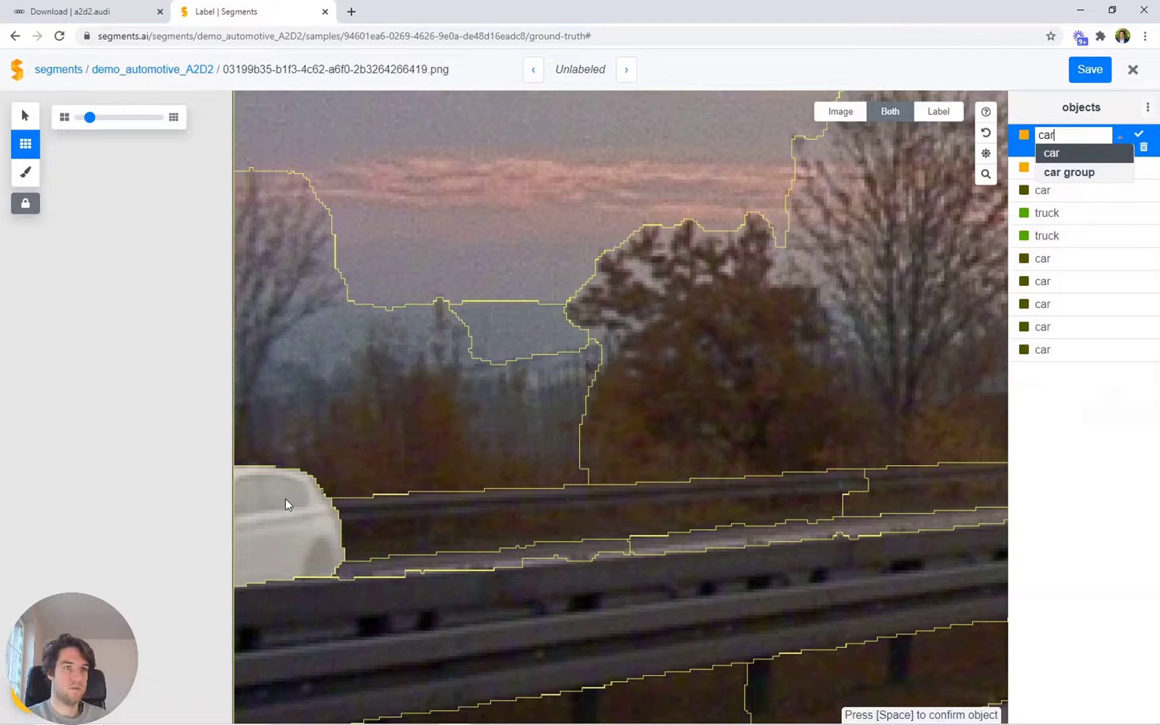
pyautogui.press('Return')
# Start a new object from the beam of the roadside guardrail and add its four nearest posts
pyautogui.scroll(-5, 285, 498)
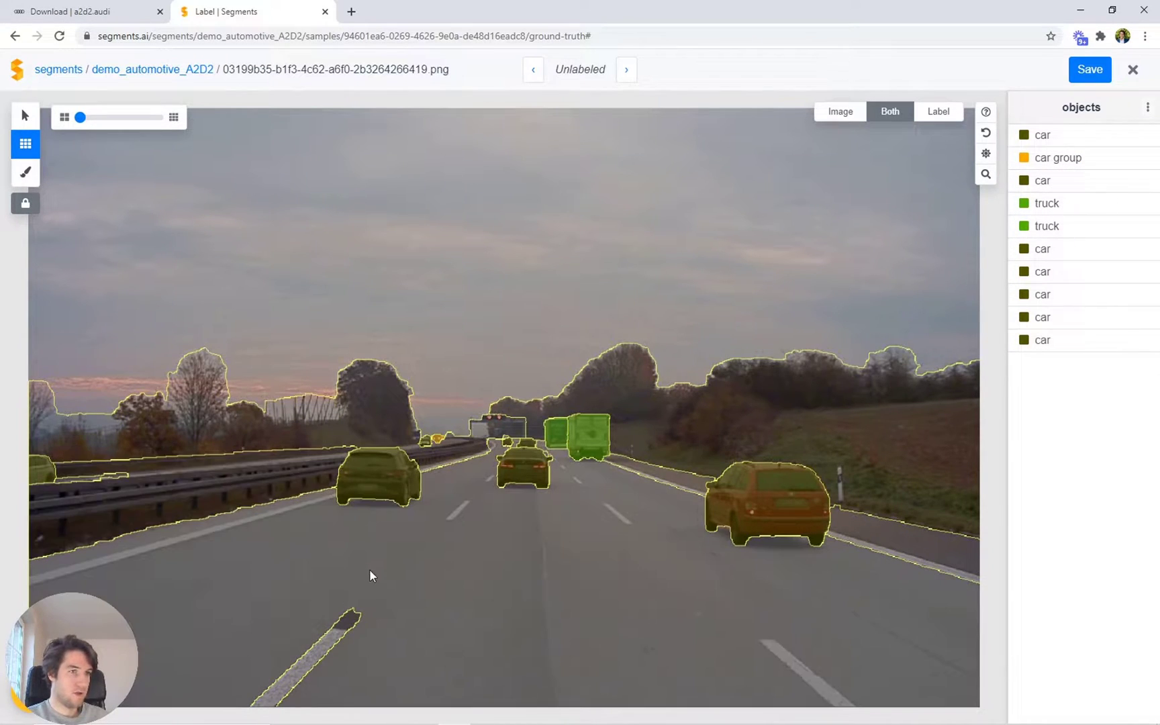
pyautogui.scroll(1, 201, 500)
pyautogui.moveTo(177, 492); pyautogui.dragTo(287, 500)
pyautogui.scroll(5, 282, 502)
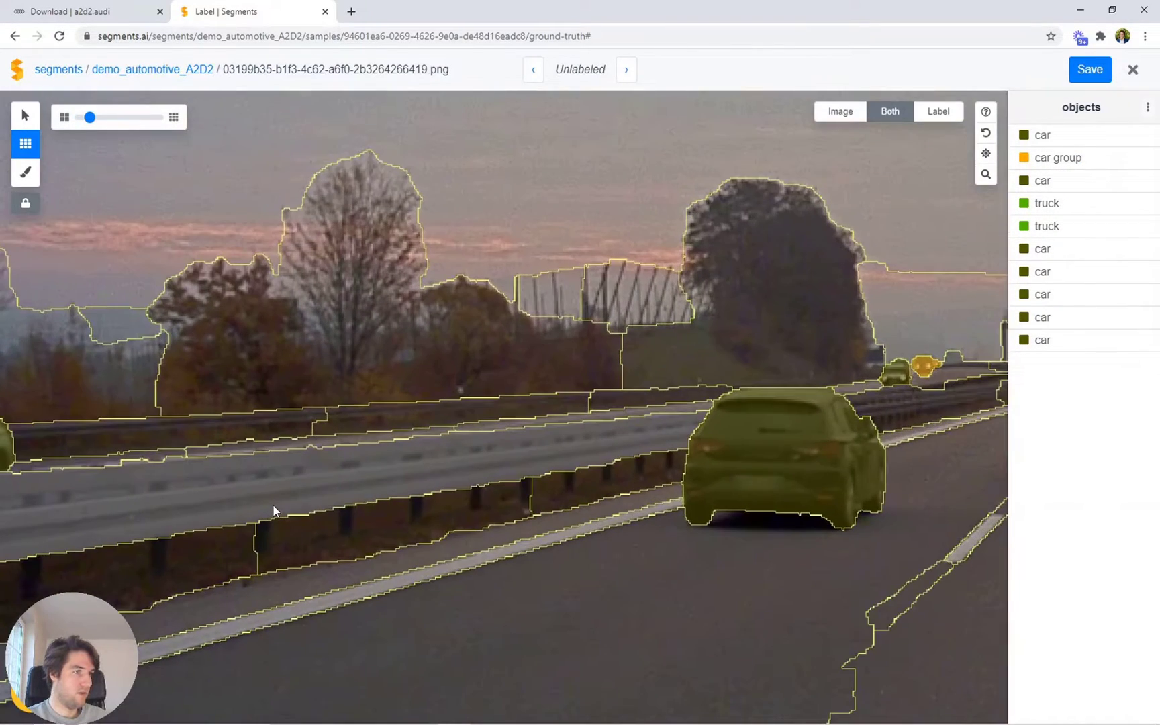
pyautogui.click(370, 446)
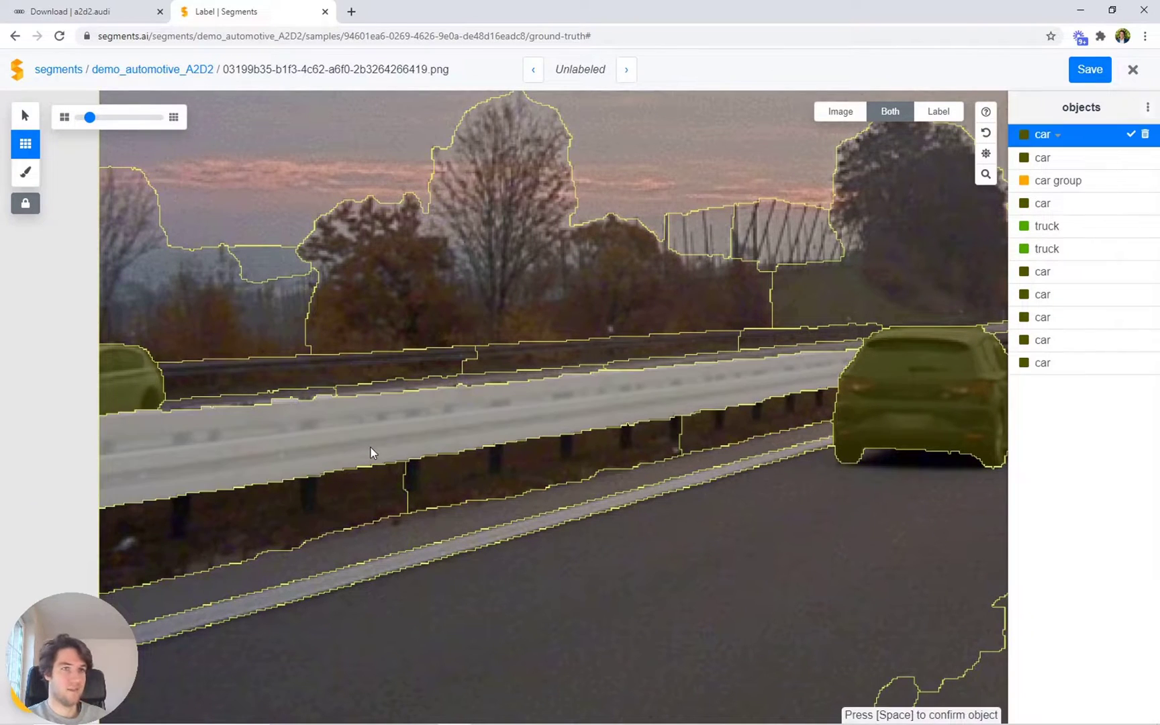
pyautogui.scroll(1, 304, 468)
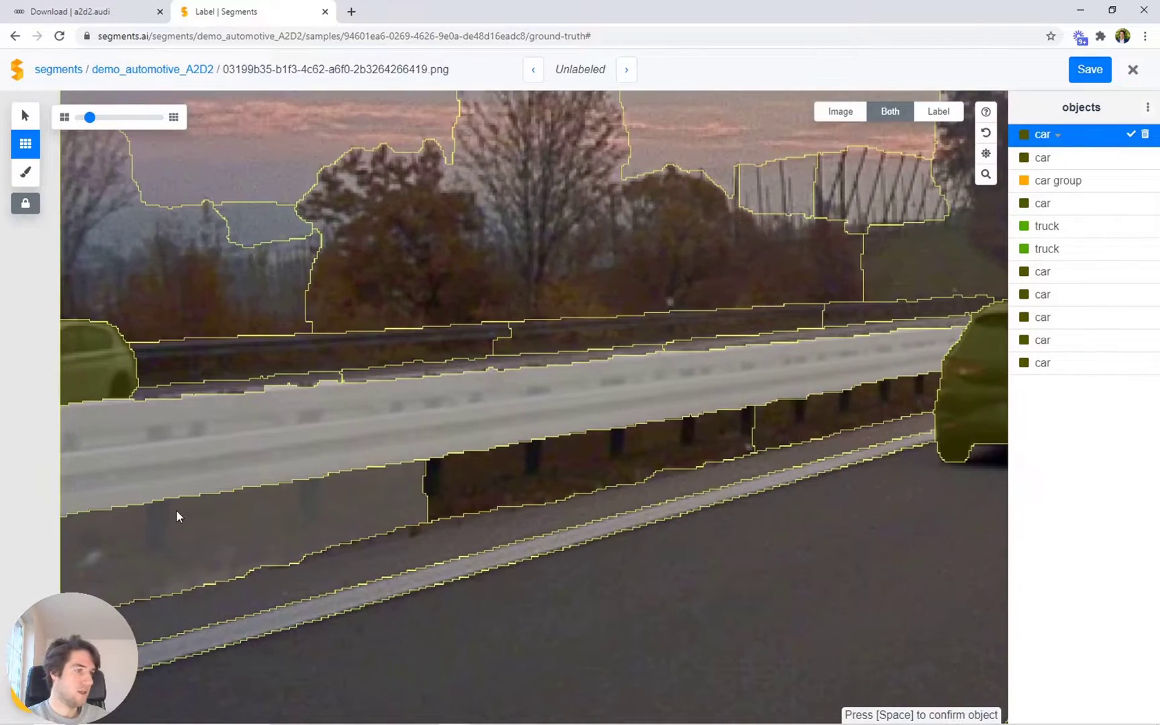
pyautogui.click(165, 521)
pyautogui.click(306, 495)
pyautogui.click(426, 481)
pyautogui.click(536, 456)
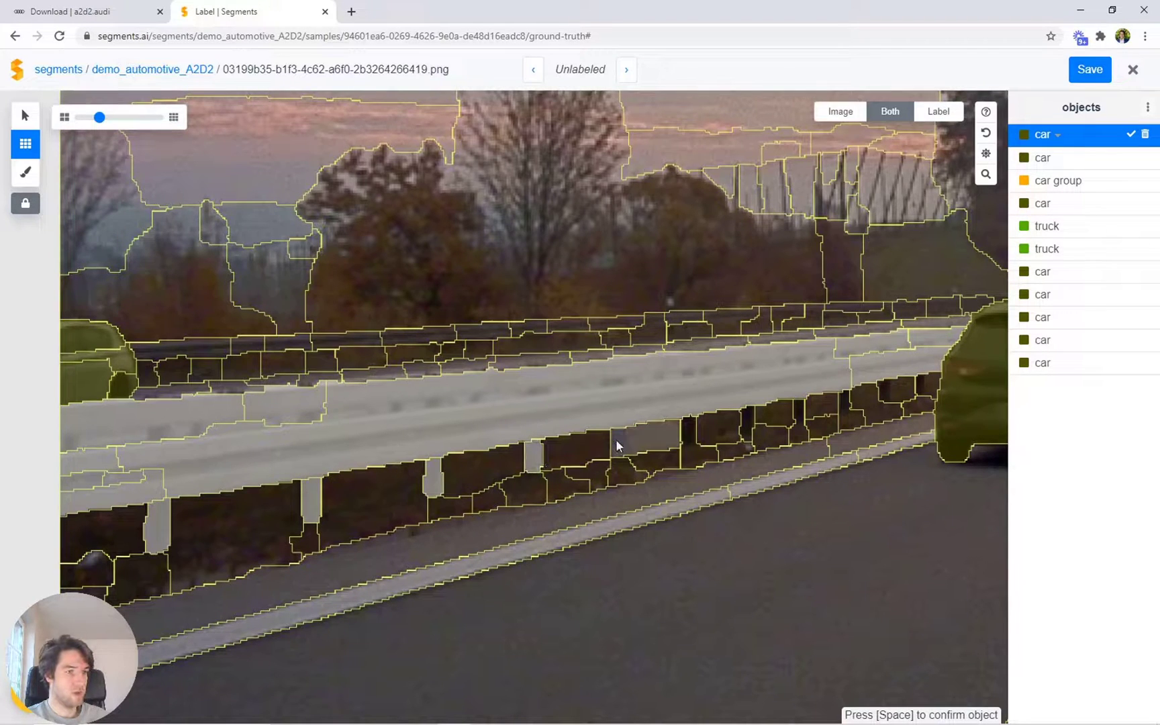
# Add the remaining guardrail posts up to the dark hatchback to the guardrail object
pyautogui.scroll(1, 619, 440)
pyautogui.click(618, 440)
pyautogui.moveTo(707, 425); pyautogui.dragTo(547, 493)
pyautogui.scroll(2, 547, 492)
pyautogui.click(501, 508)
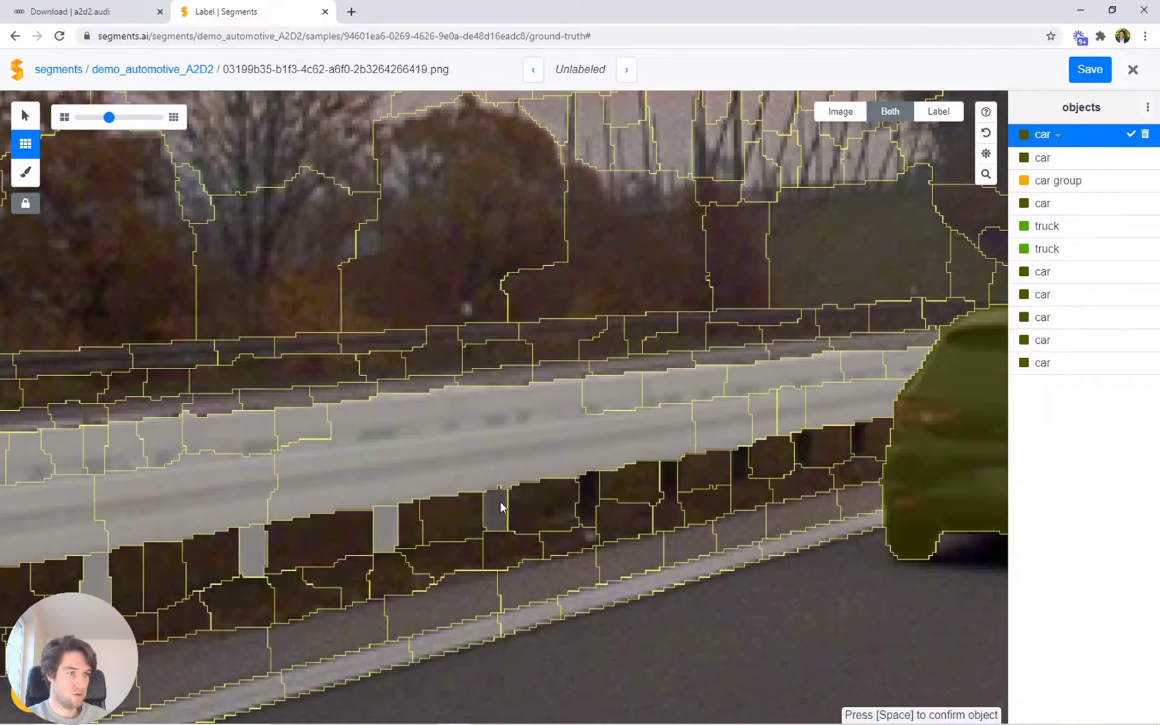
pyautogui.click(584, 484)
pyautogui.scroll(1, 674, 484)
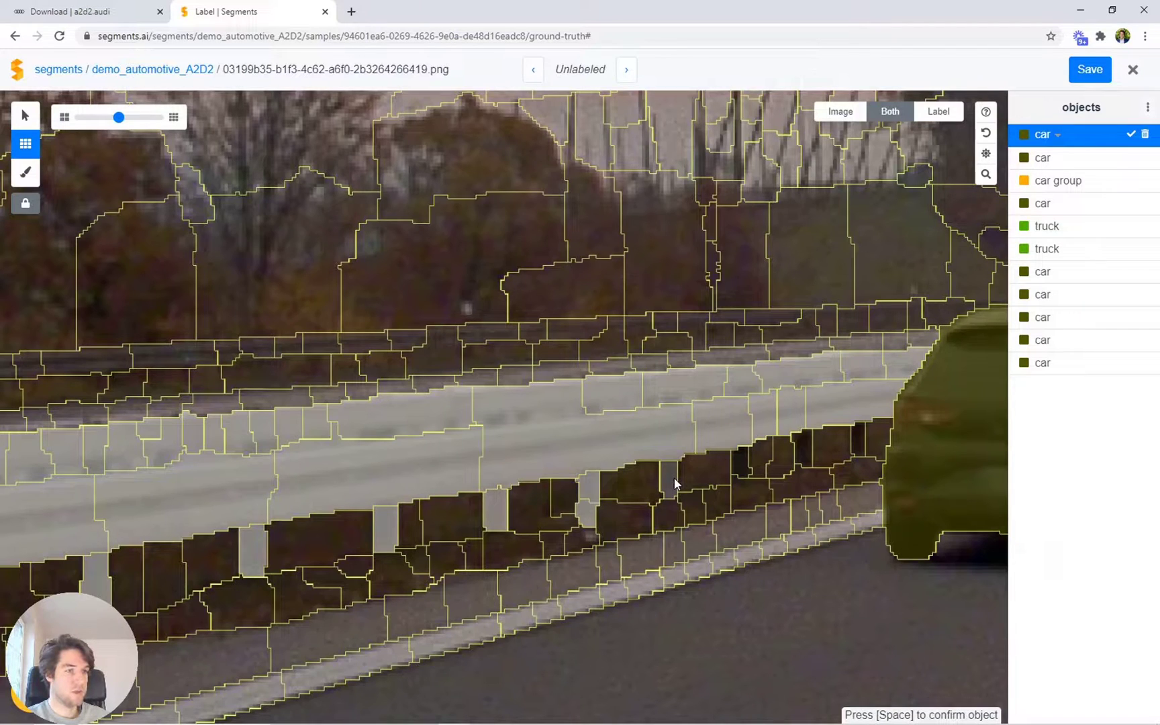
pyautogui.click(674, 484)
pyautogui.click(741, 468)
pyautogui.click(806, 456)
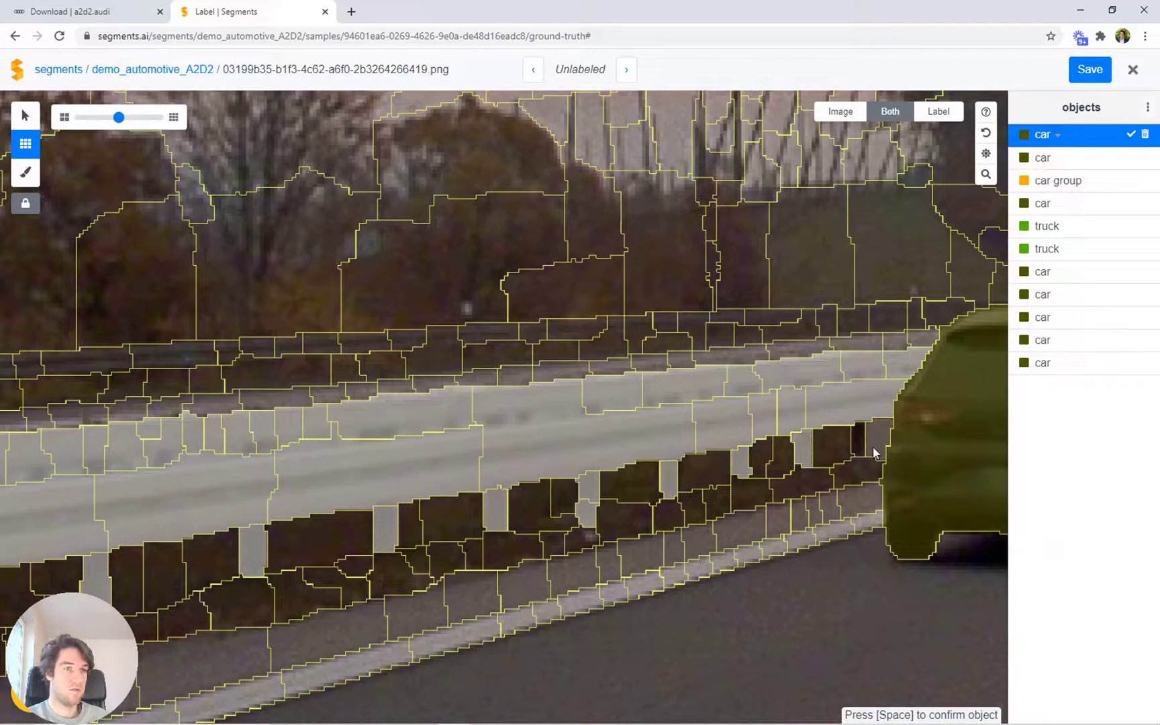
pyautogui.click(862, 446)
# Extend the guardrail object with the coarse segments of the rail beyond the dark hatchback
pyautogui.scroll(-3, 665, 524)
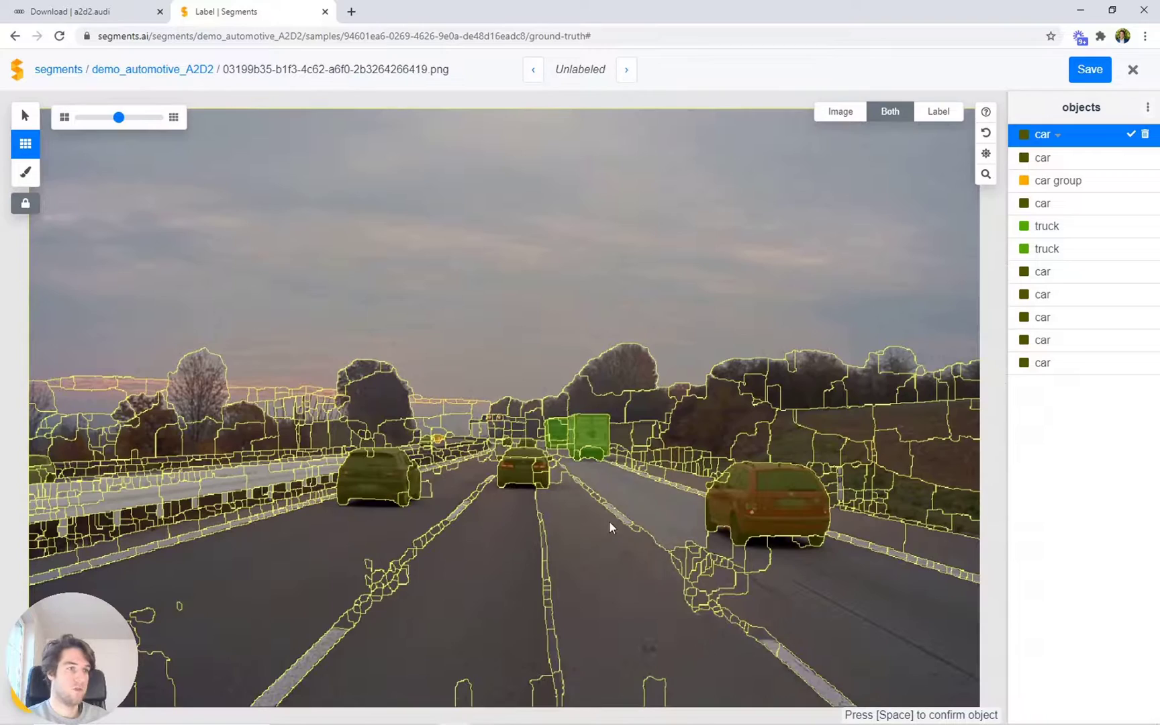
pyautogui.press('[')
pyautogui.scroll(3, 452, 459)
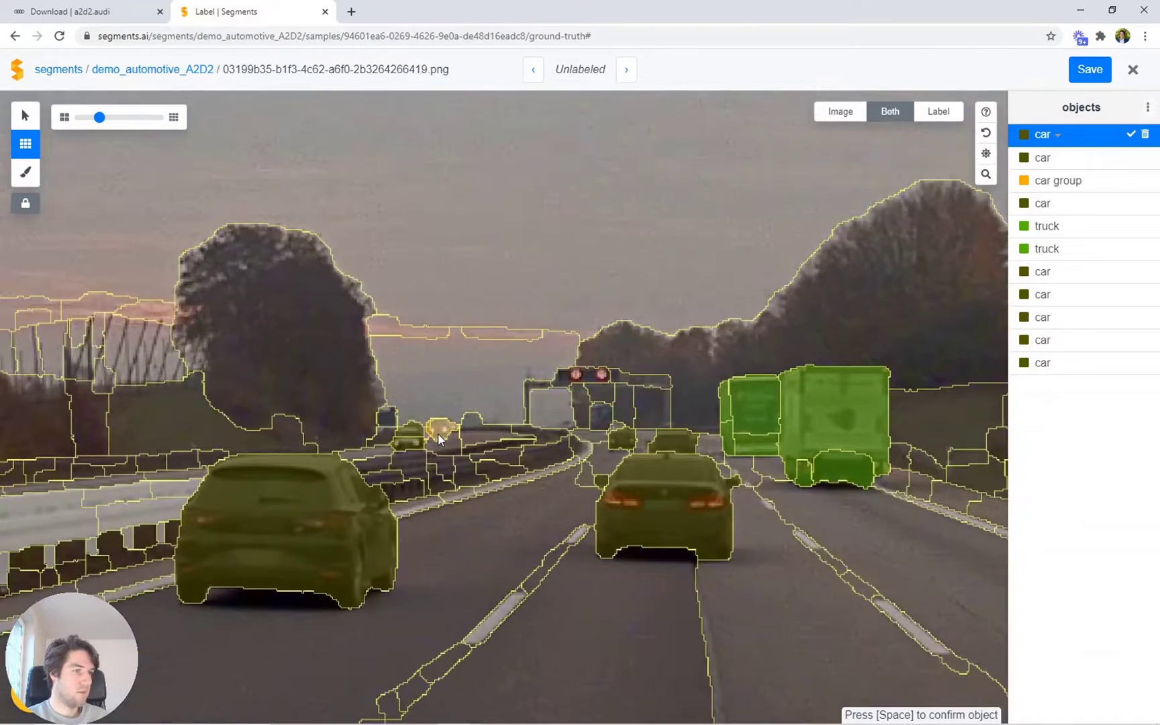
pyautogui.press(']')
pyautogui.click(497, 484)
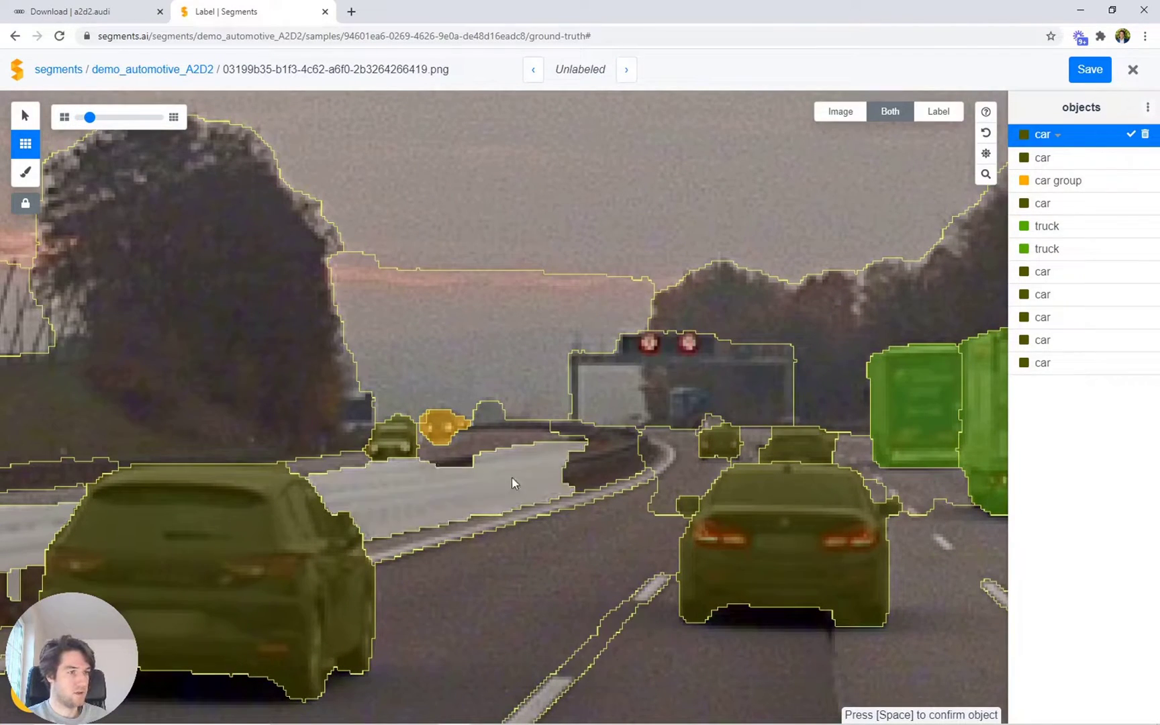
# Brush the missing parts of the guardrail's far bend and the gaps along its edge into the guardrail object
pyautogui.scroll(2, 593, 453)
pyautogui.press('b')
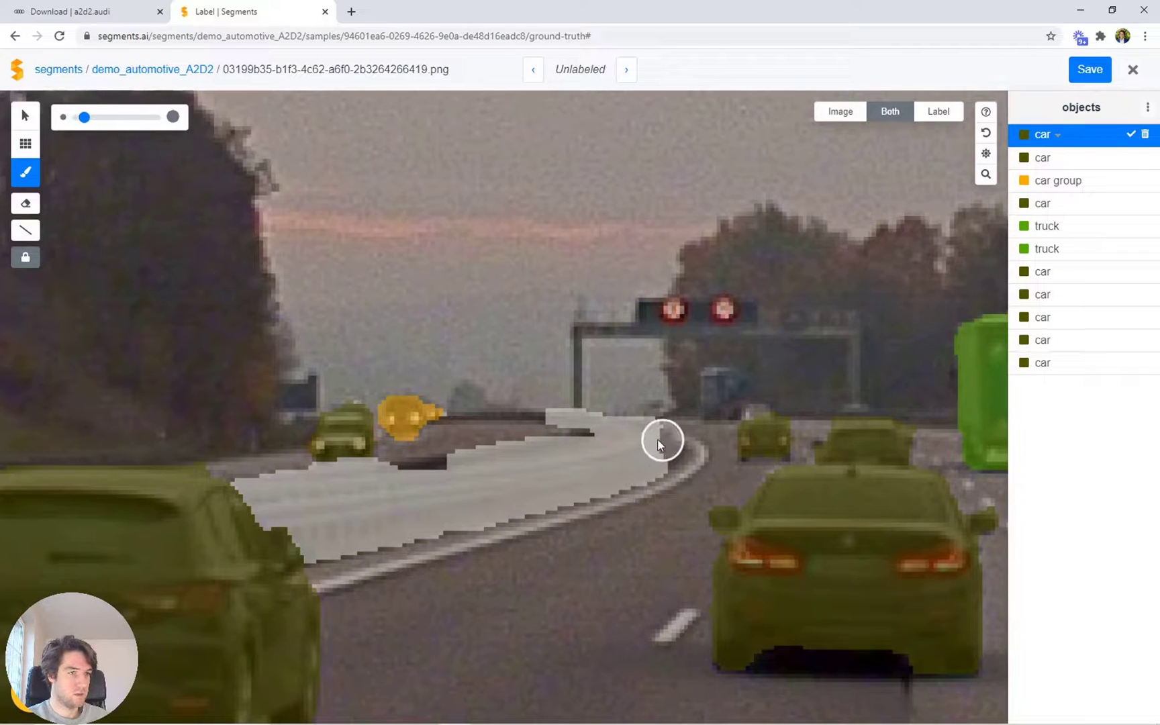
pyautogui.moveTo(654, 445); pyautogui.dragTo(650, 456)
pyautogui.press('[')
pyautogui.moveTo(375, 481); pyautogui.dragTo(455, 476)
# Paint the distant straight rail from the car group to the gantry with a thinner brush and categorize the guardrail object as fence
pyautogui.scroll(1, 537, 419)
pyautogui.press('[')
pyautogui.click(422, 418)
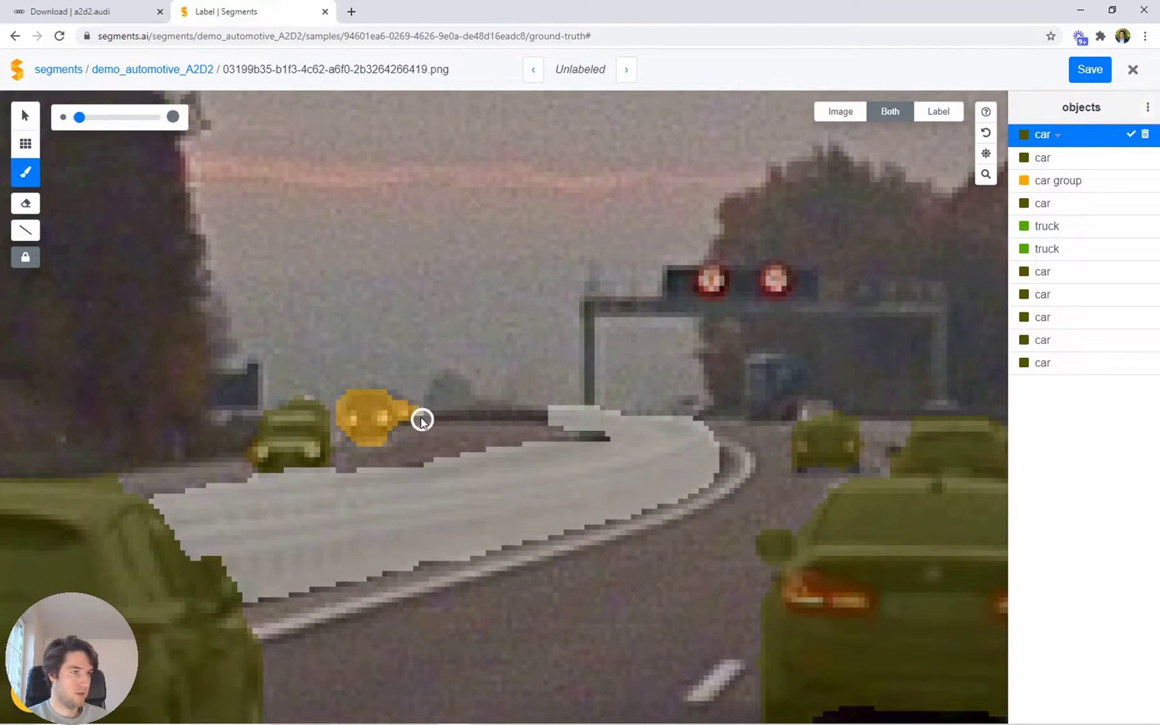
pyautogui.press('shift')
pyautogui.keyDown('shift'); pyautogui.click(556, 414); pyautogui.keyUp('shift')
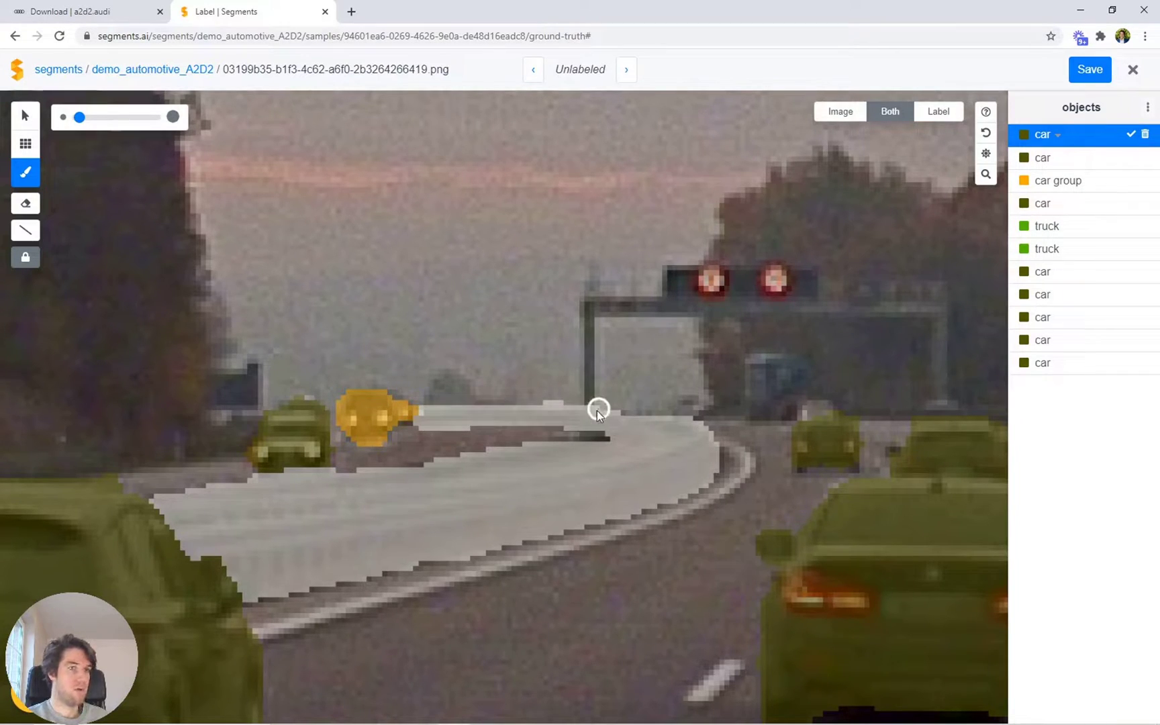
pyautogui.write('cfe')
pyautogui.press('Return')
pyautogui.press('Escape')
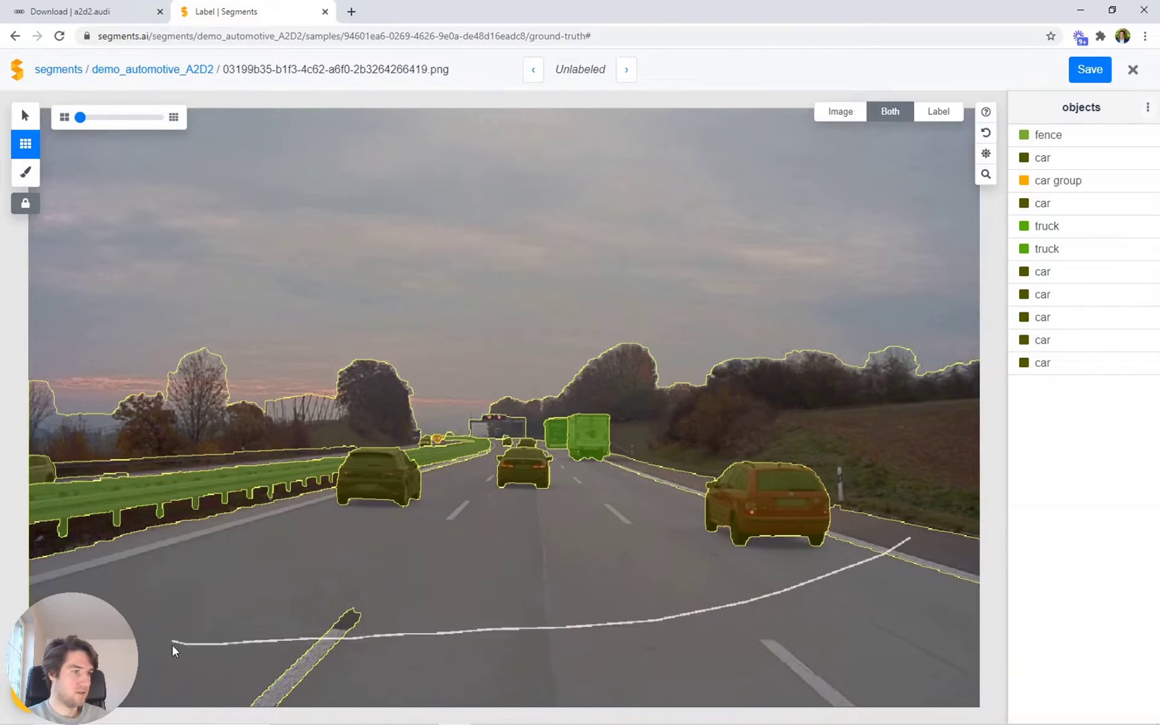
# Segment the whole carriageway in the foreground, including its lane markings and shoulders, and categorize it as road
pyautogui.click(176, 652)
pyautogui.scroll(3, 616, 527)
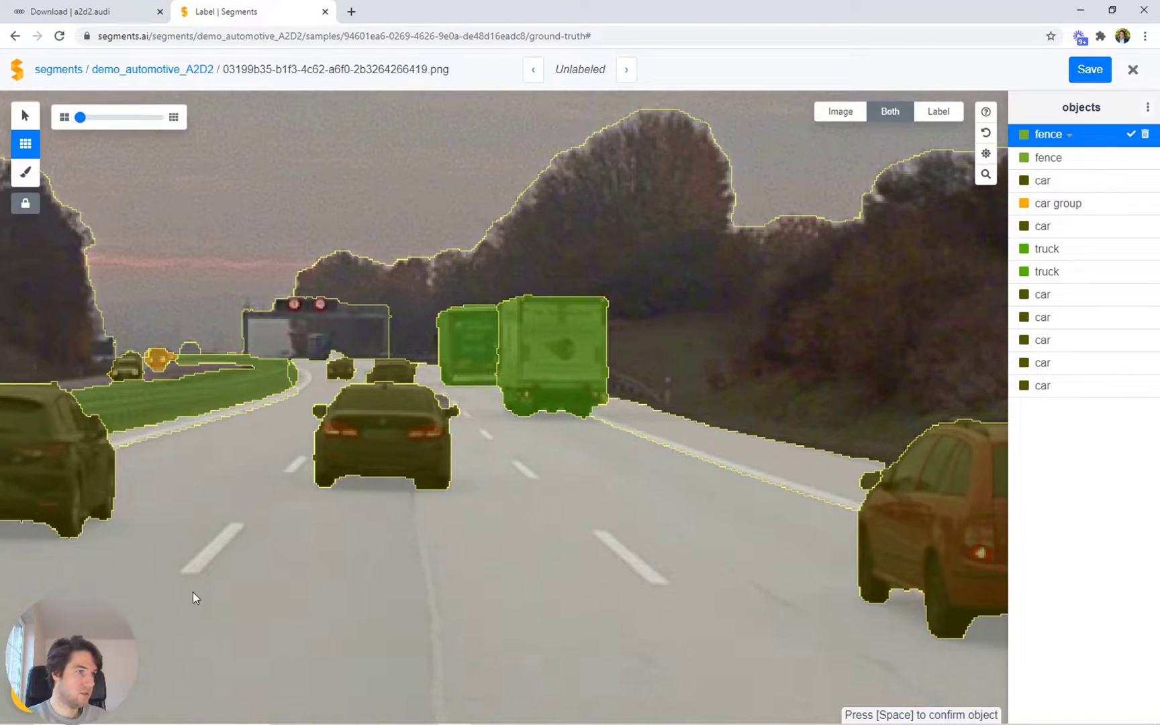
pyautogui.press('b')
pyautogui.press('s')
pyautogui.scroll(-3, 474, 528)
pyautogui.write('croad')
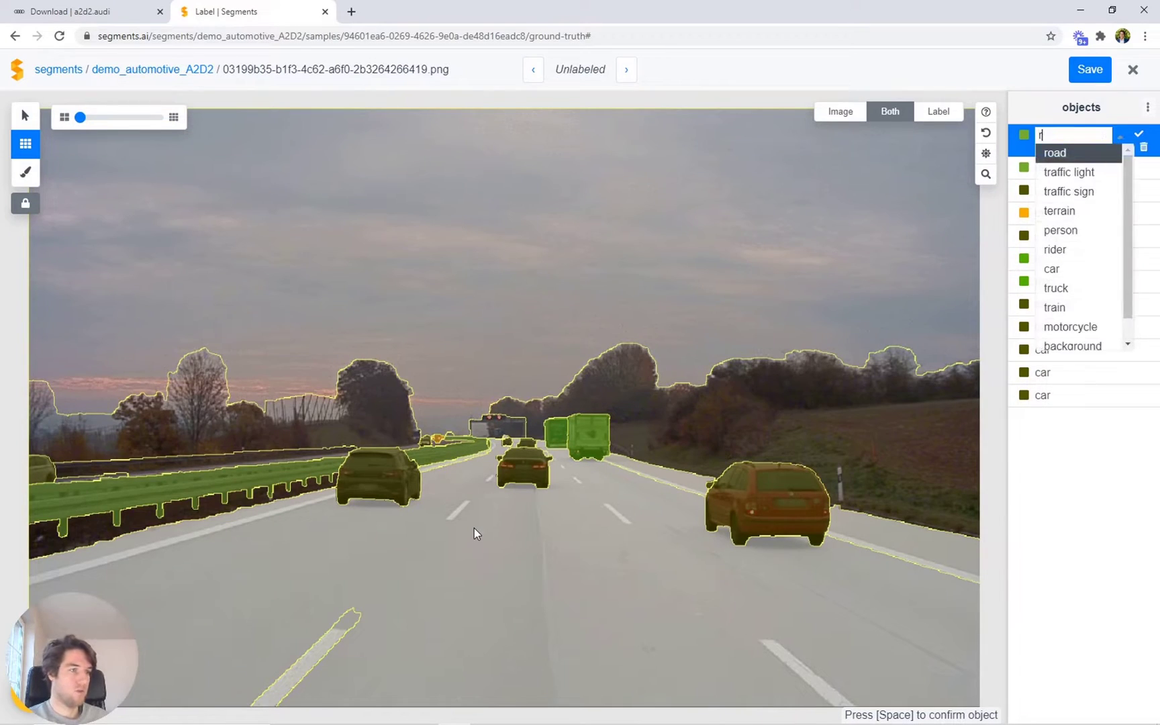
pyautogui.press('Return')
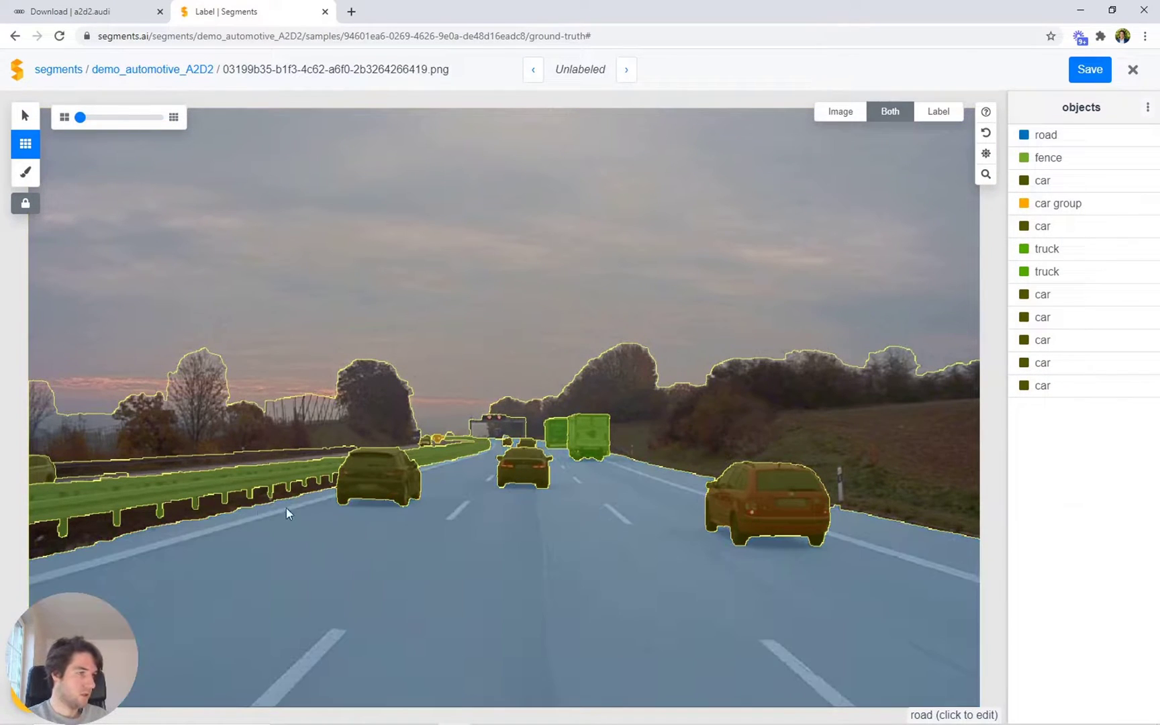
# Segment the ground strip between the guardrail posts and the road and categorize it as terrain
pyautogui.click(181, 513)
pyautogui.write('cter')
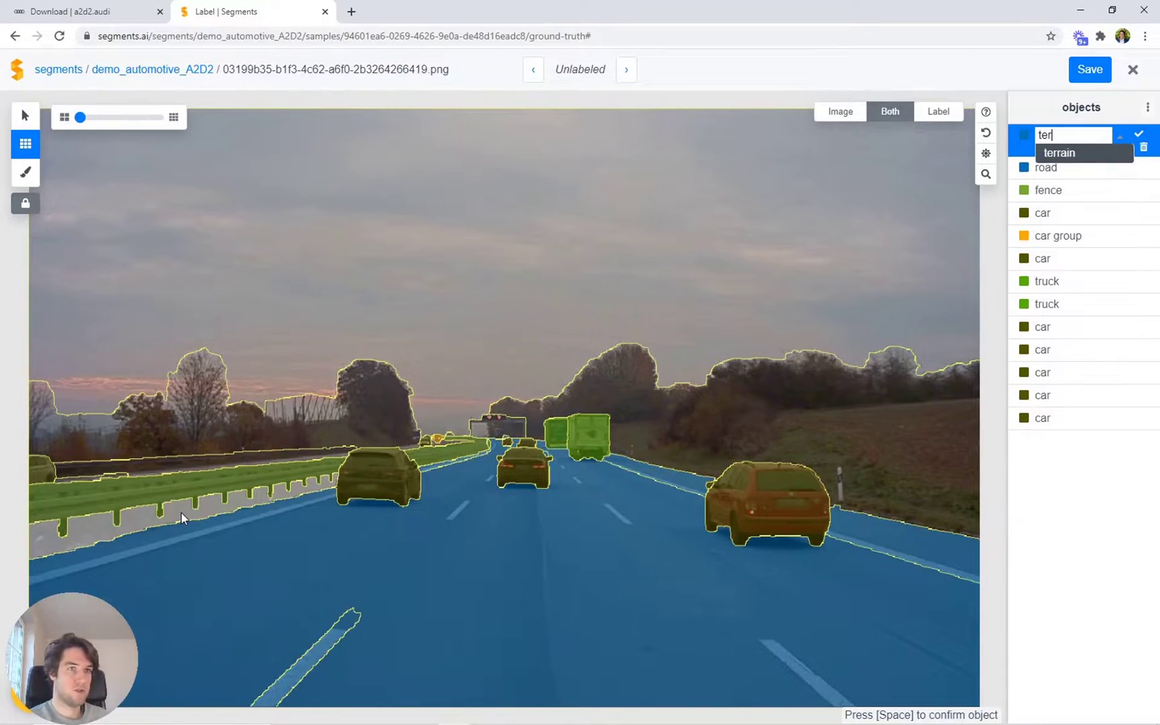
pyautogui.press('Return')
pyautogui.press('space')
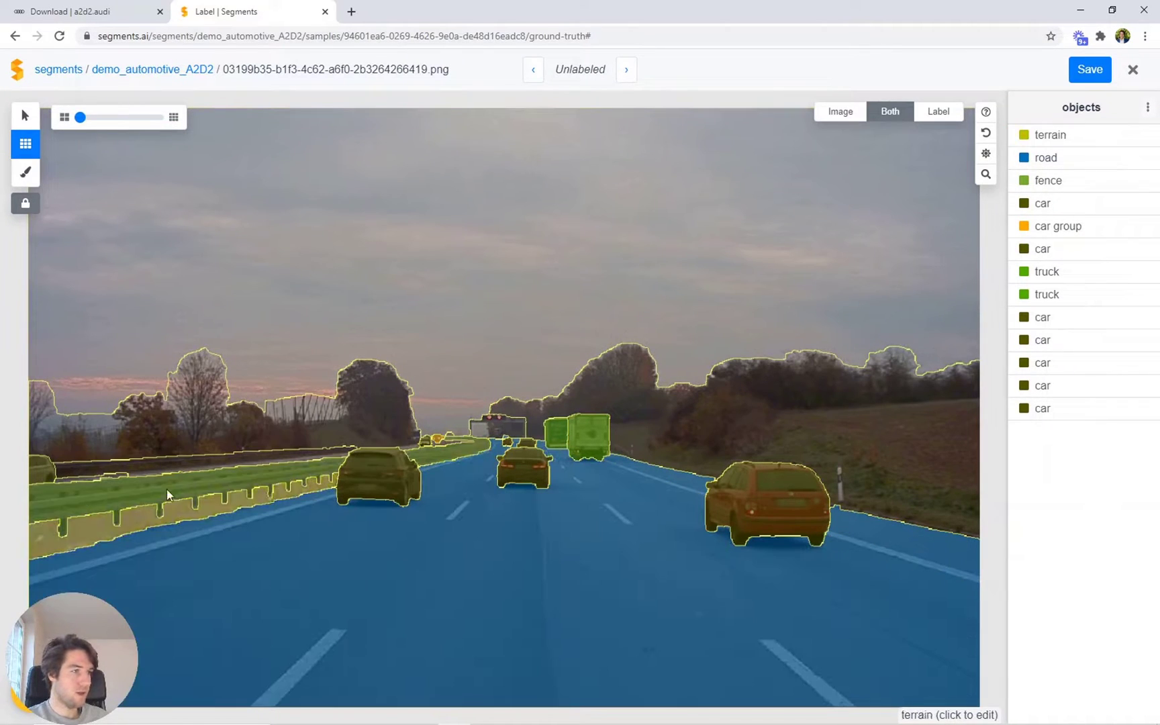
# Segment the thin visible strips of the opposite carriageway behind the guardrail as one object and categorize it as road
pyautogui.scroll(3, 113, 479)
pyautogui.click(302, 467)
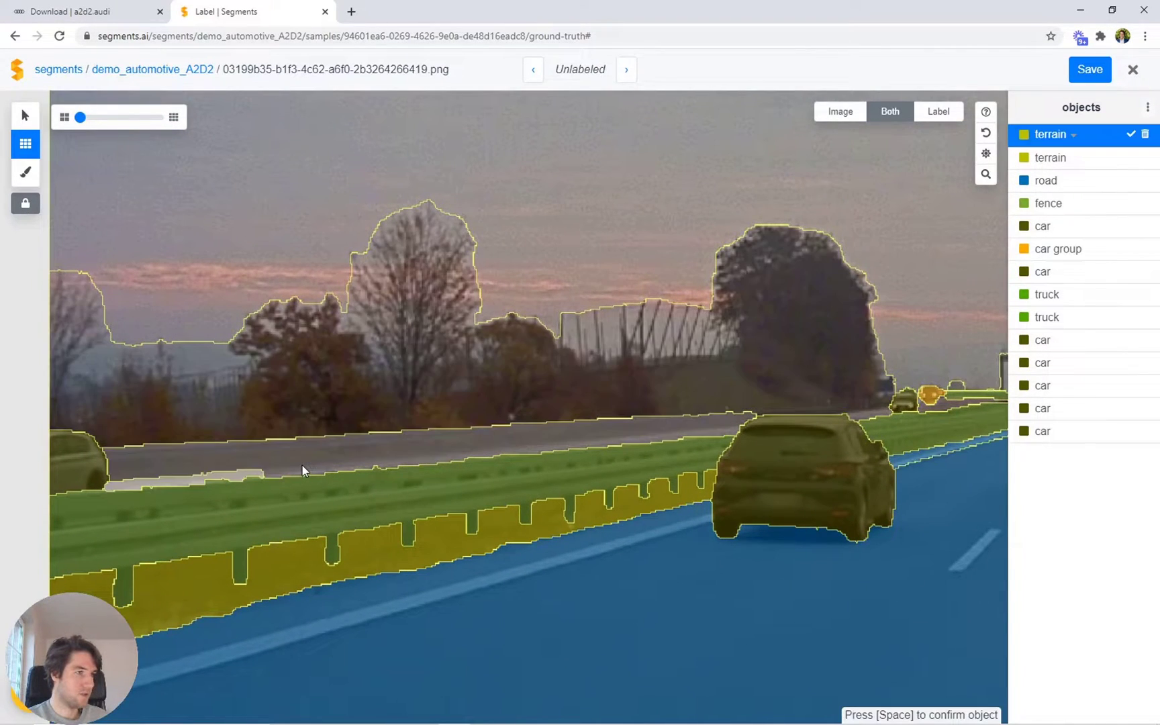
pyautogui.click(305, 467)
pyautogui.click(565, 445)
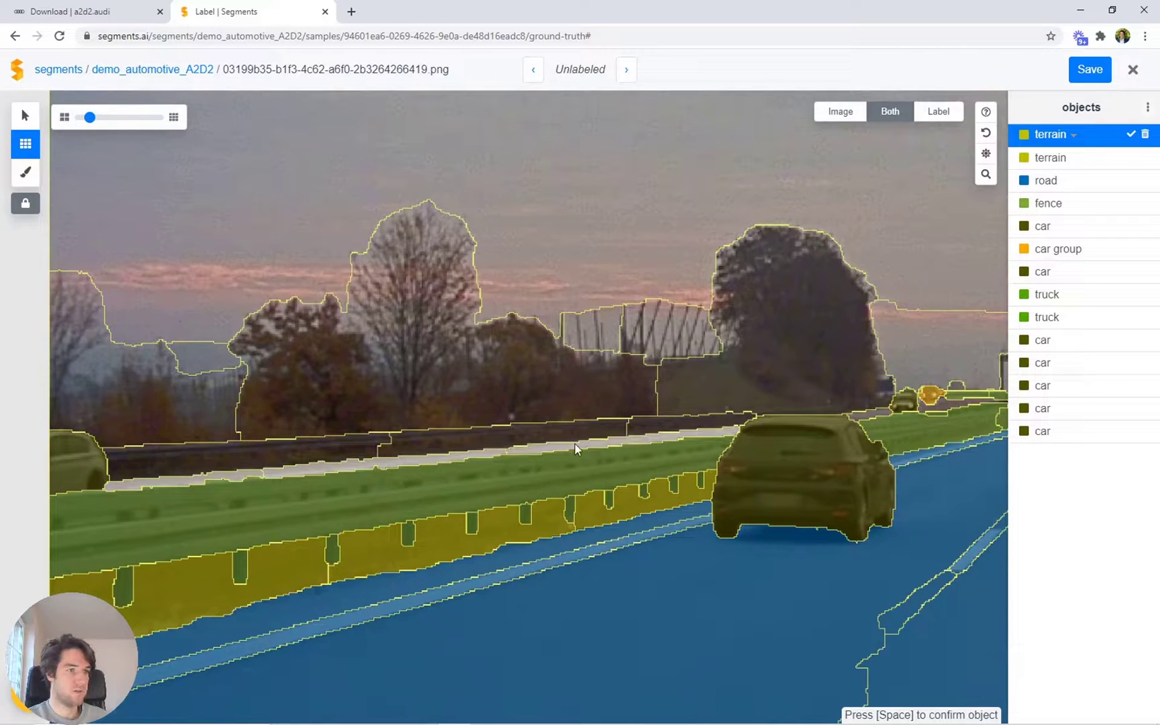
pyautogui.moveTo(759, 403); pyautogui.dragTo(501, 454)
pyautogui.scroll(3, 555, 458)
pyautogui.click(510, 468)
pyautogui.click(604, 459)
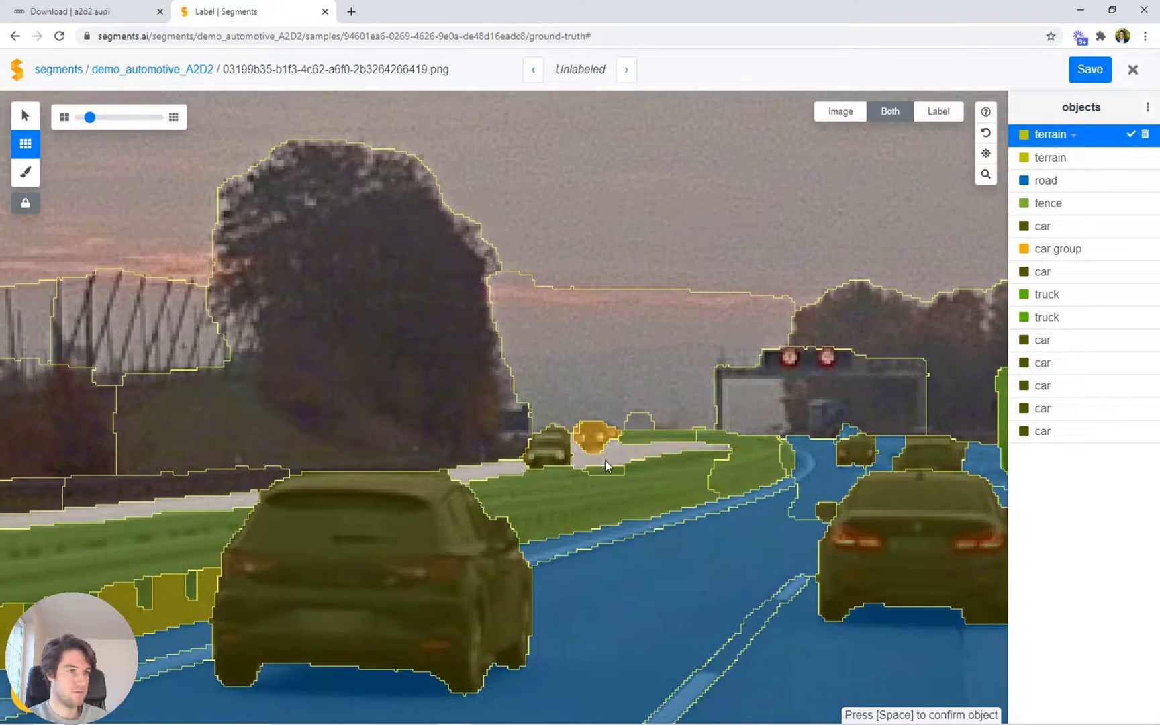
pyautogui.write('cr')
pyautogui.press('Return')
pyautogui.scroll(-3, 642, 455)
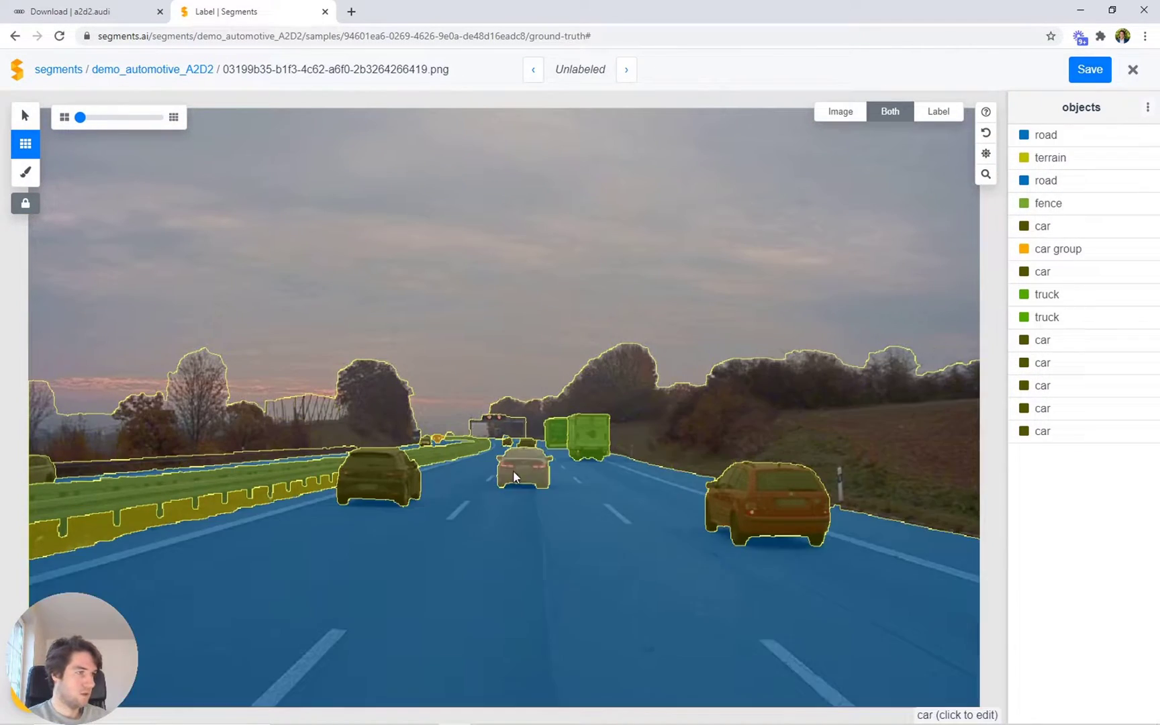
# Segment the dark strip between the opposite carriageway and the trees and categorize it as terrain
pyautogui.click(172, 459)
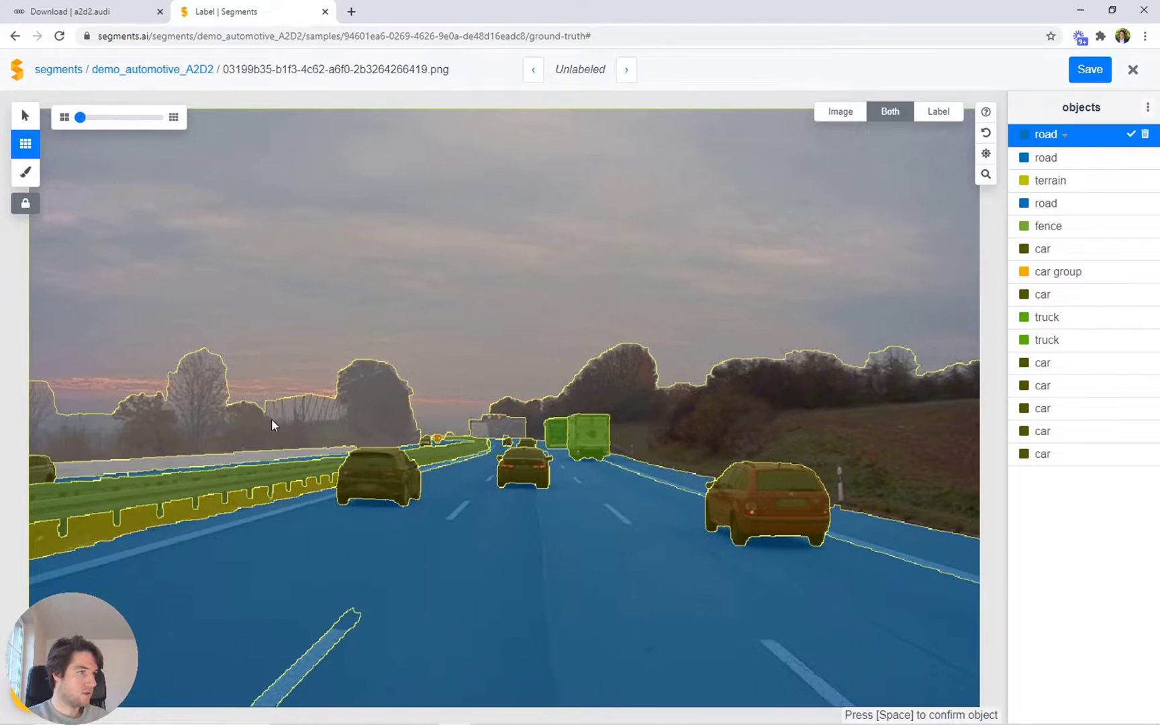
pyautogui.press('Tab')
pyautogui.write('ter')
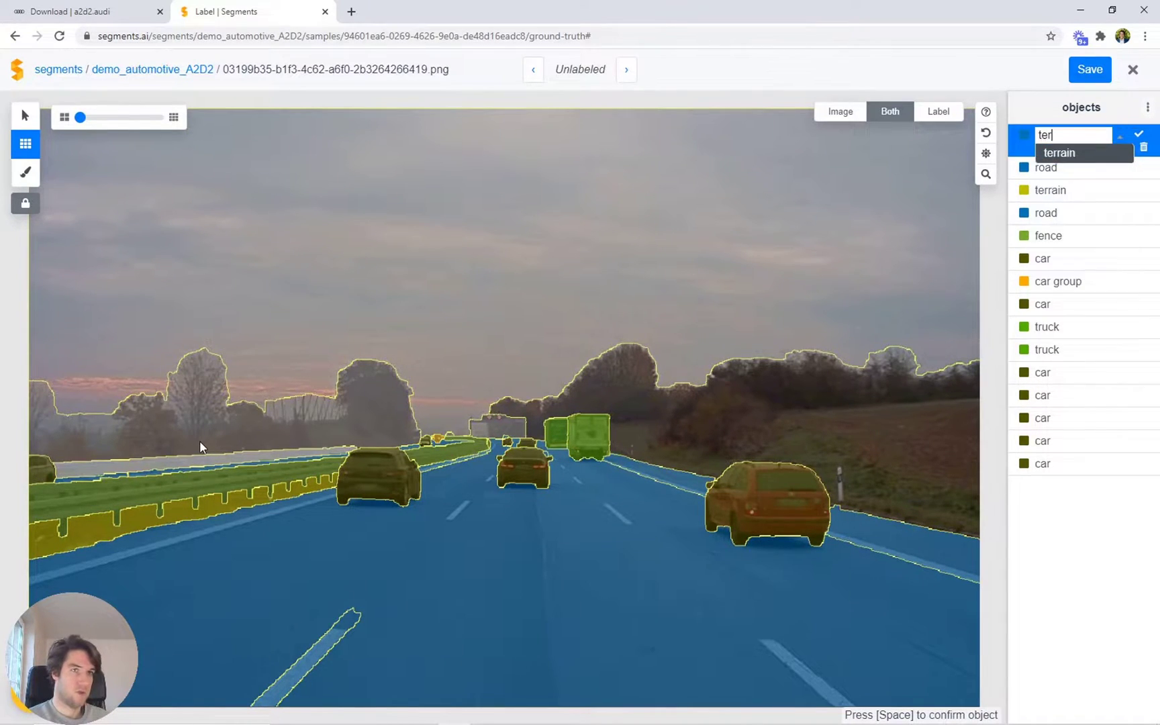
pyautogui.press('Return')
# Segment the trees and bushes on both sides of the highway as one object and categorize it as vegetation
pyautogui.click(202, 435)
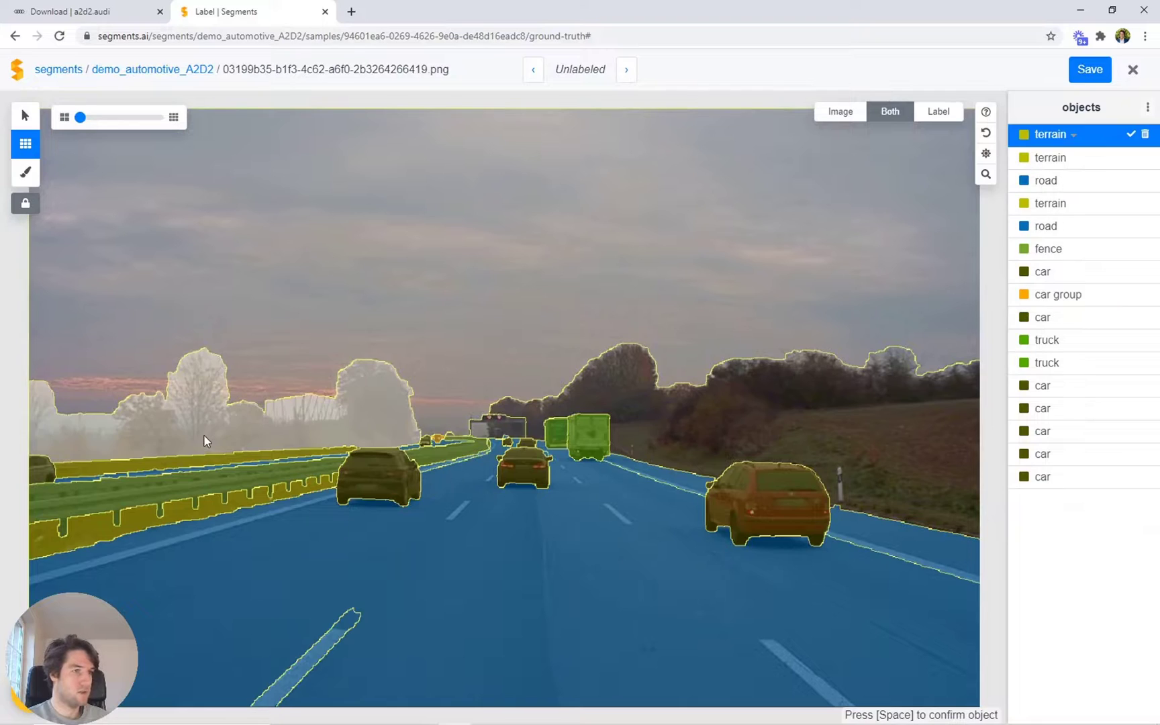
pyautogui.click(583, 402)
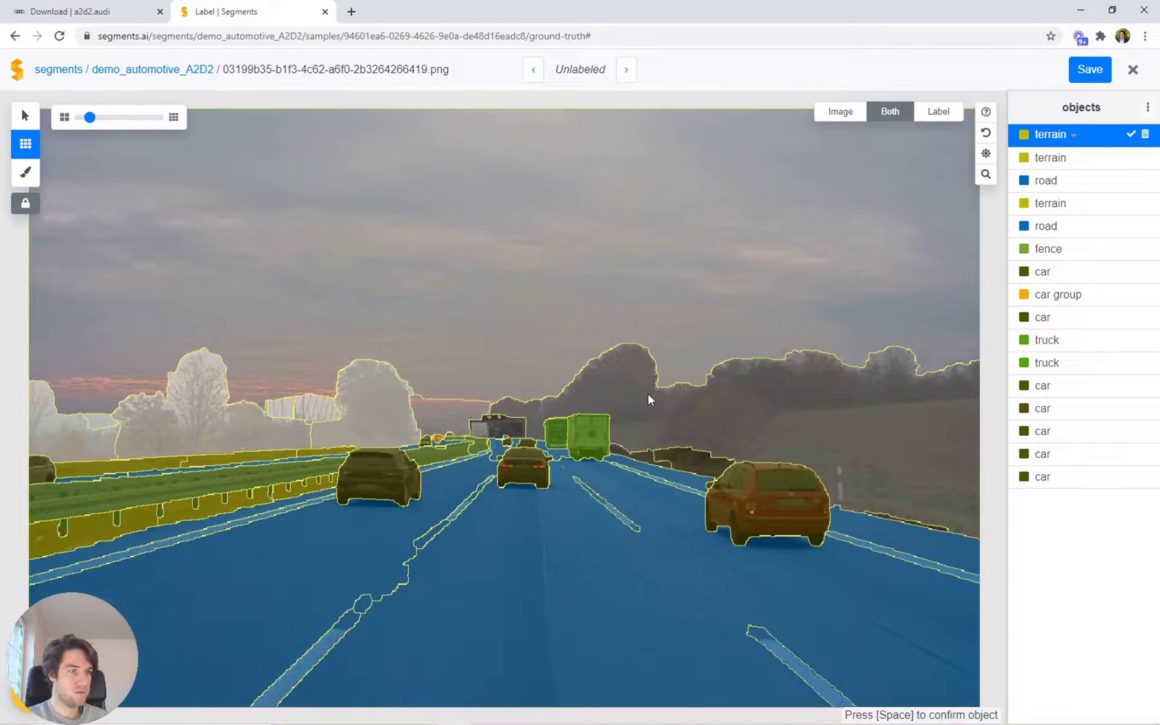
pyautogui.scroll(-1, 648, 400)
pyautogui.press('Tab')
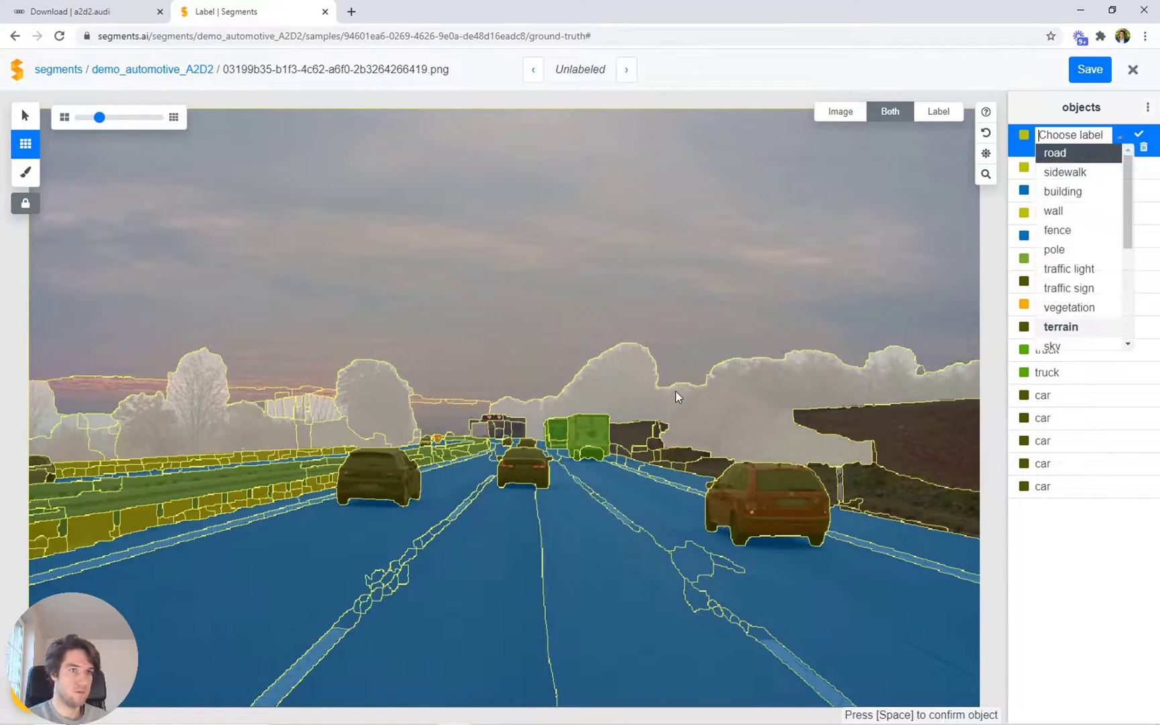
pyautogui.write('vege')
pyautogui.press('Return')
# Add the trees seen through the gantry opening to the vegetation and erase it from the gantry's post
pyautogui.scroll(5, 466, 350)
pyautogui.moveTo(719, 629); pyautogui.dragTo(472, 433)
pyautogui.scroll(2, 472, 432)
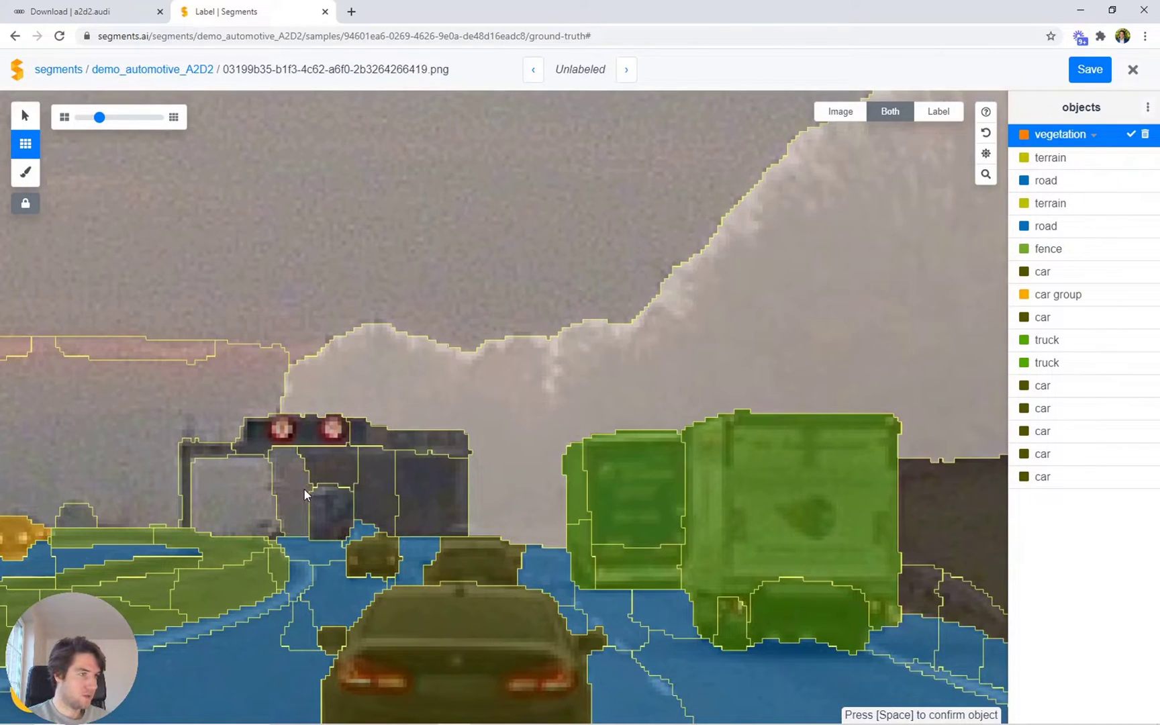
pyautogui.moveTo(336, 477); pyautogui.dragTo(423, 486)
pyautogui.press('b')
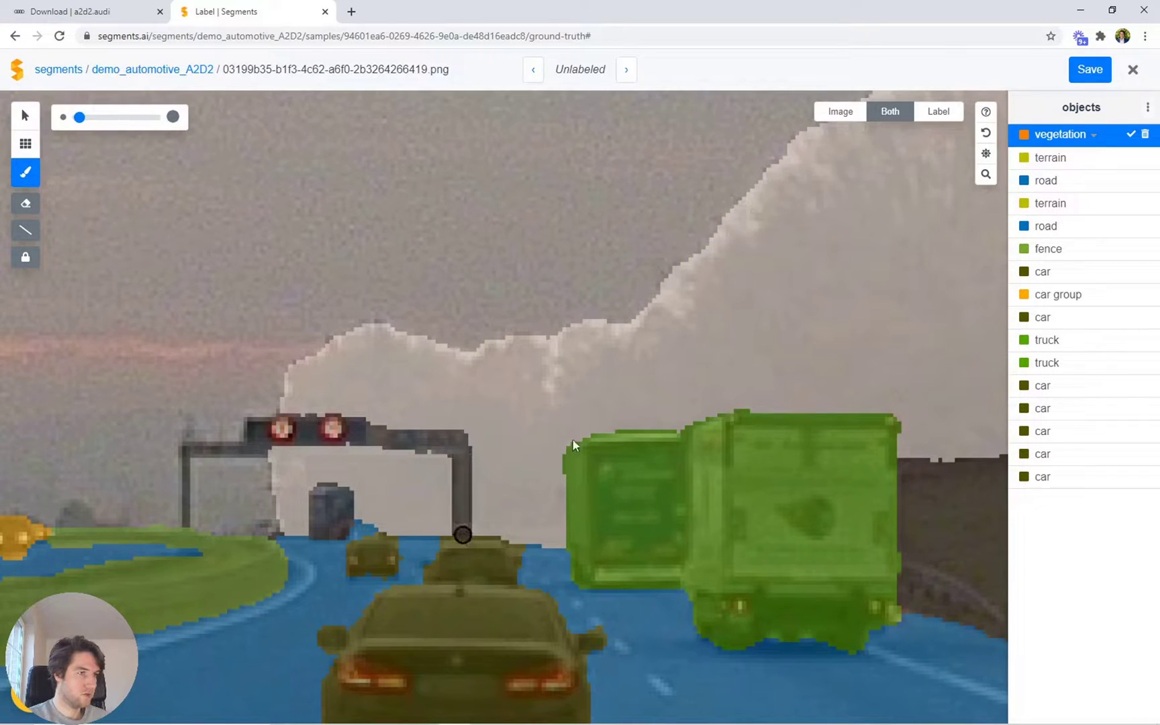
pyautogui.click(414, 509)
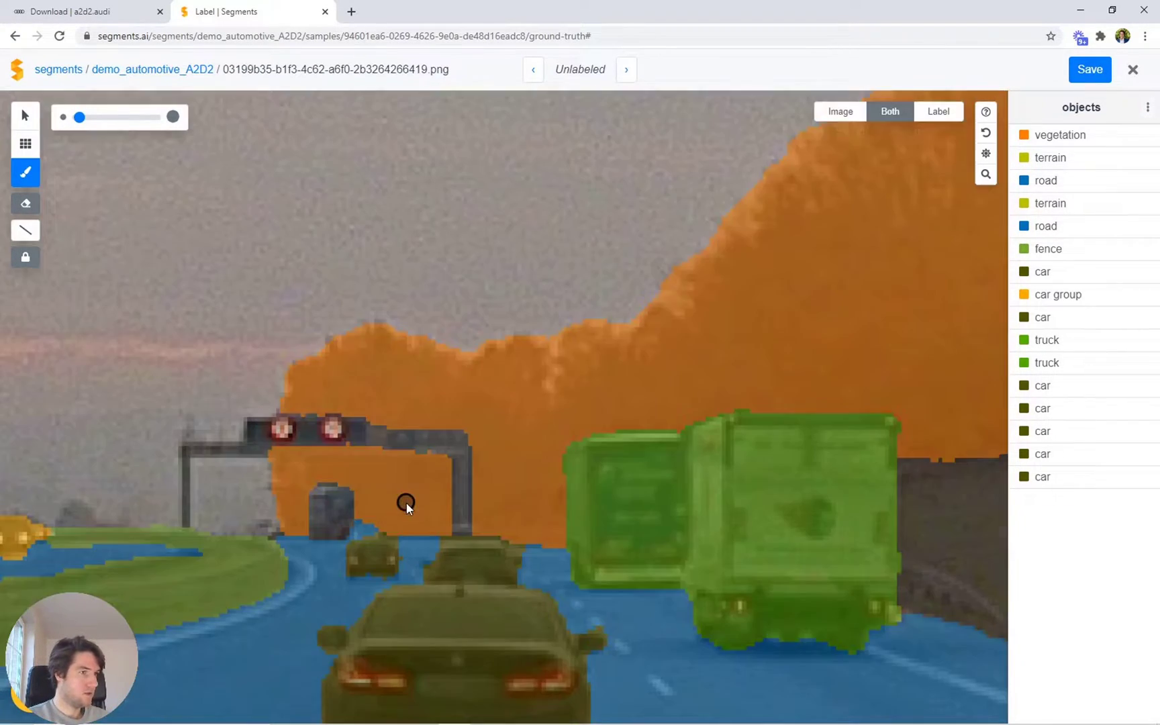
# Segment the distant vehicle seen under the gantry and categorize it as truck
pyautogui.press('s')
pyautogui.click(339, 513)
pyautogui.write('tr')
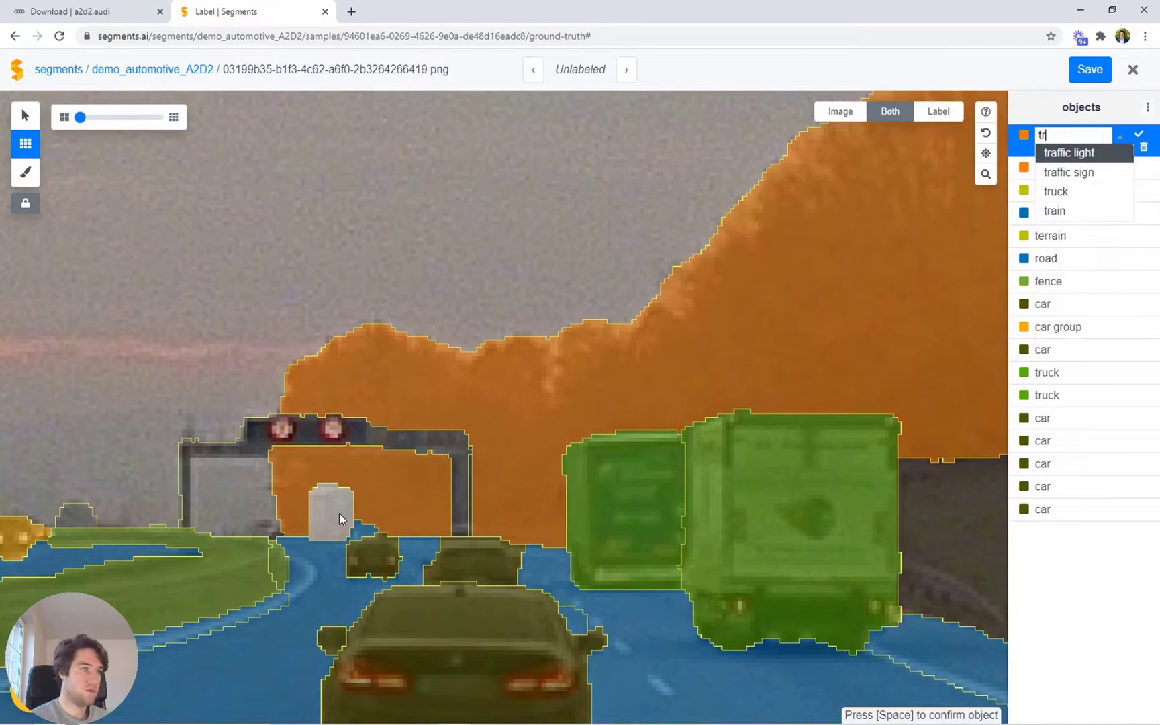
pyautogui.press('Down')
pyautogui.press('Down')
pyautogui.press('Return')
pyautogui.press('space')
pyautogui.scroll(-5, 339, 513)
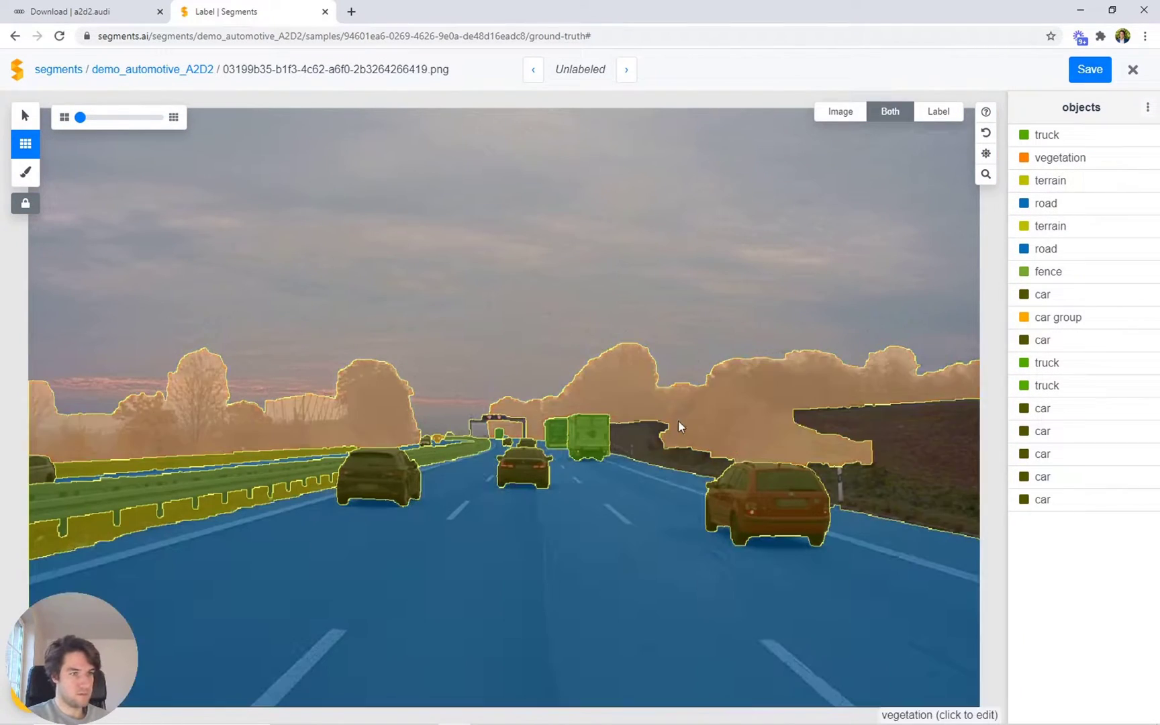
# Segment the bare hillside and verge beyond the red car and trucks and categorize it as terrain
pyautogui.click(852, 458)
pyautogui.write('te')
pyautogui.press('Return')
pyautogui.press('space')
# Segment the sky, including the patch visible inside the gantry opening, and categorize it as sky
pyautogui.scroll(5, 409, 381)
pyautogui.press('+')
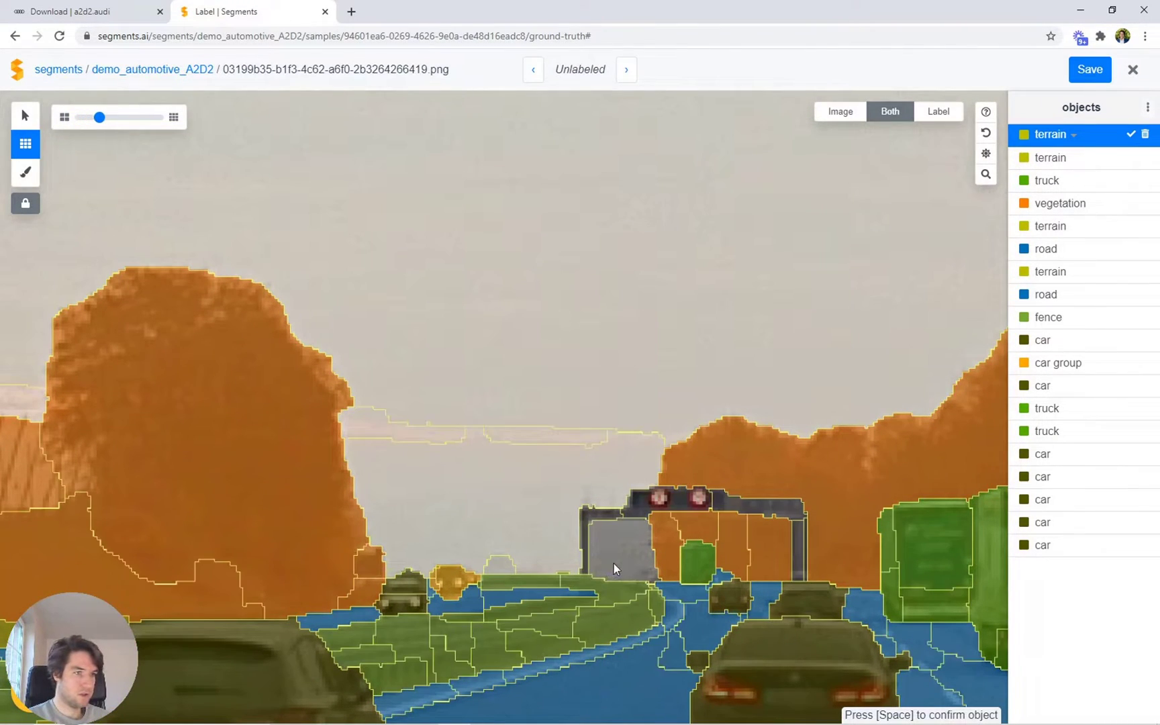
pyautogui.click(614, 563)
pyautogui.write('sk')
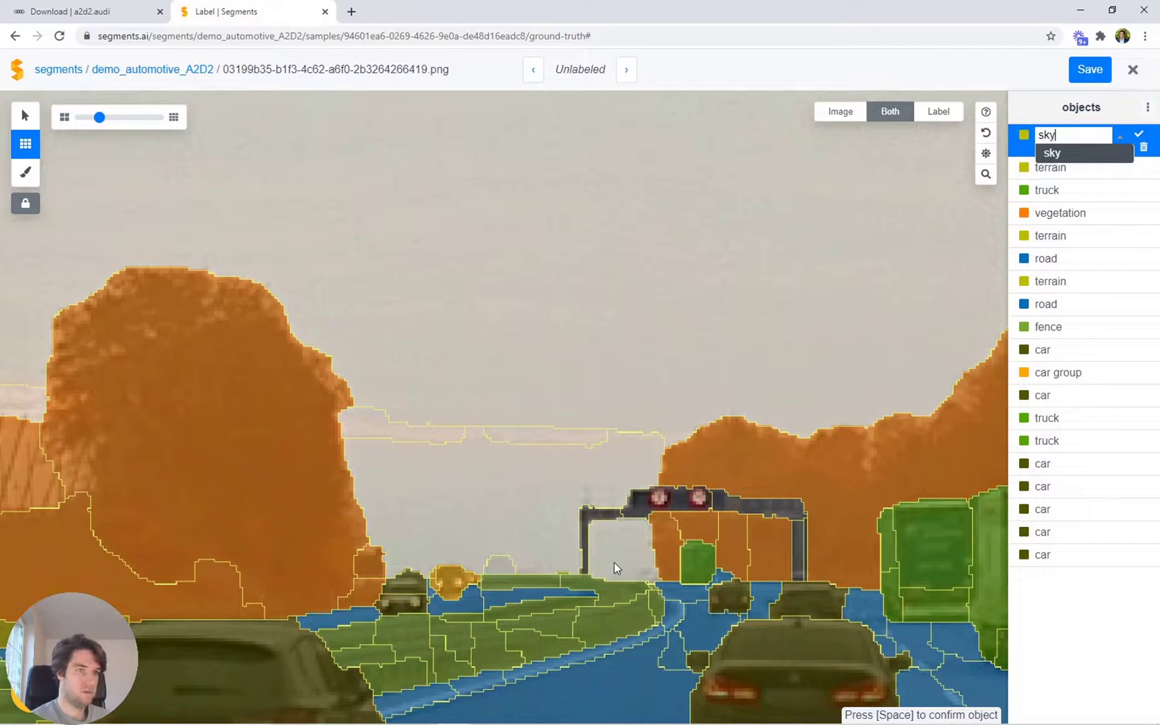
pyautogui.write('y')
pyautogui.press('Return')
pyautogui.press('space')
# Segment the overhead sign gantry as a new object and straighten its beam and post with brush lines
pyautogui.press('[')
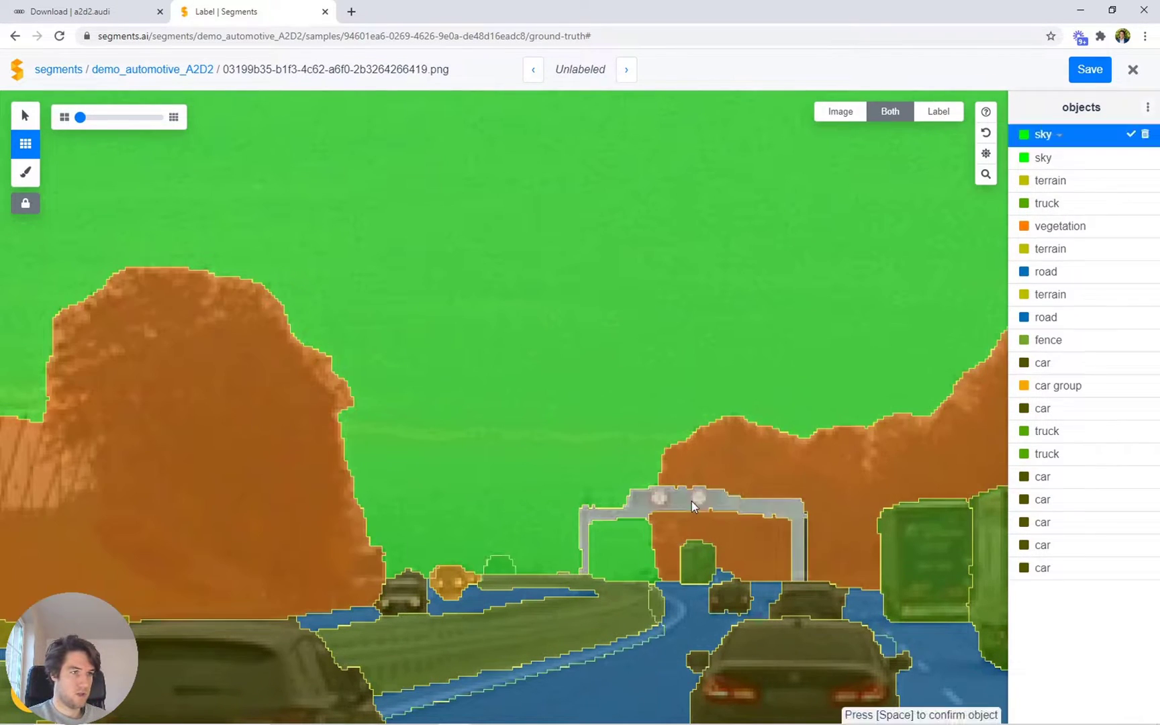
pyautogui.scroll(3, 808, 536)
pyautogui.press('b')
pyautogui.press('l')
pyautogui.press('e')
pyautogui.moveTo(532, 498); pyautogui.dragTo(787, 494)
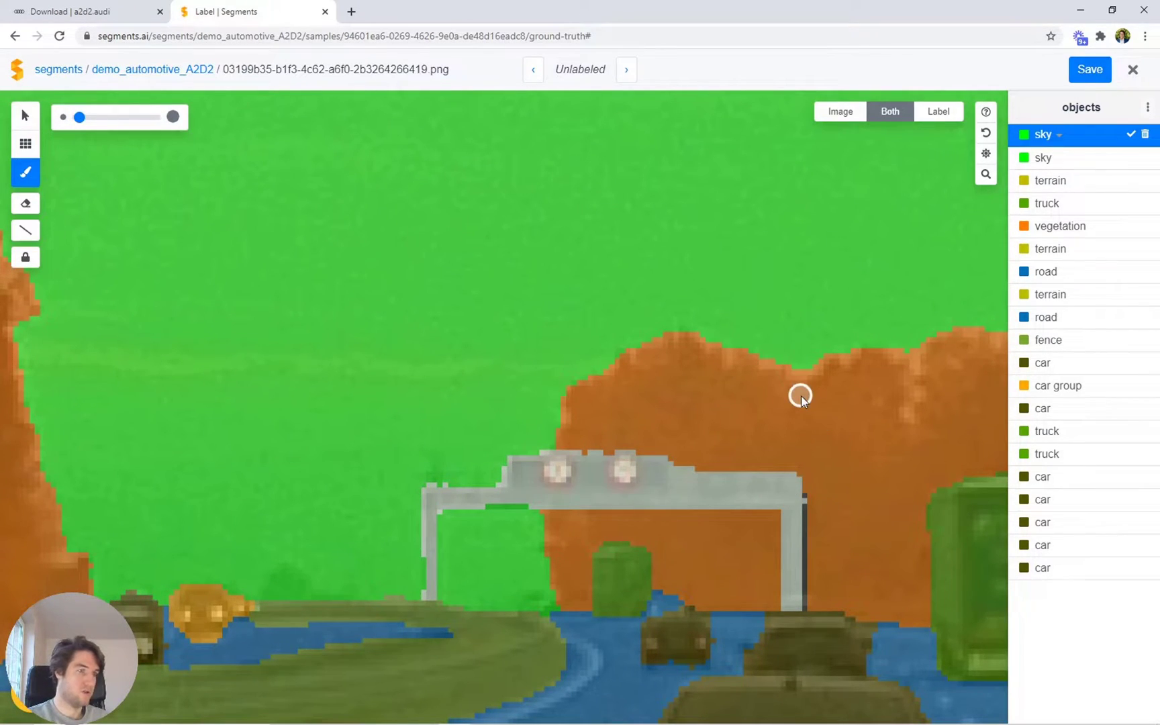
# Categorize the gantry object as traffic light and confirm it
pyautogui.press('c')
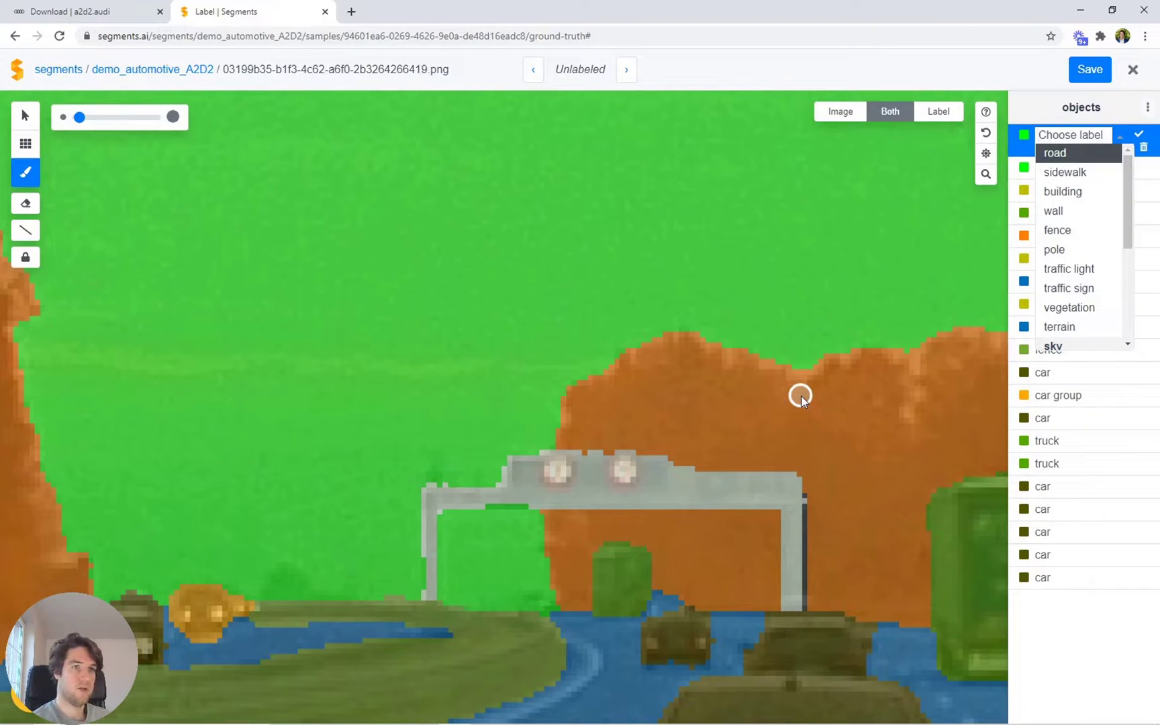
pyautogui.write('tra')
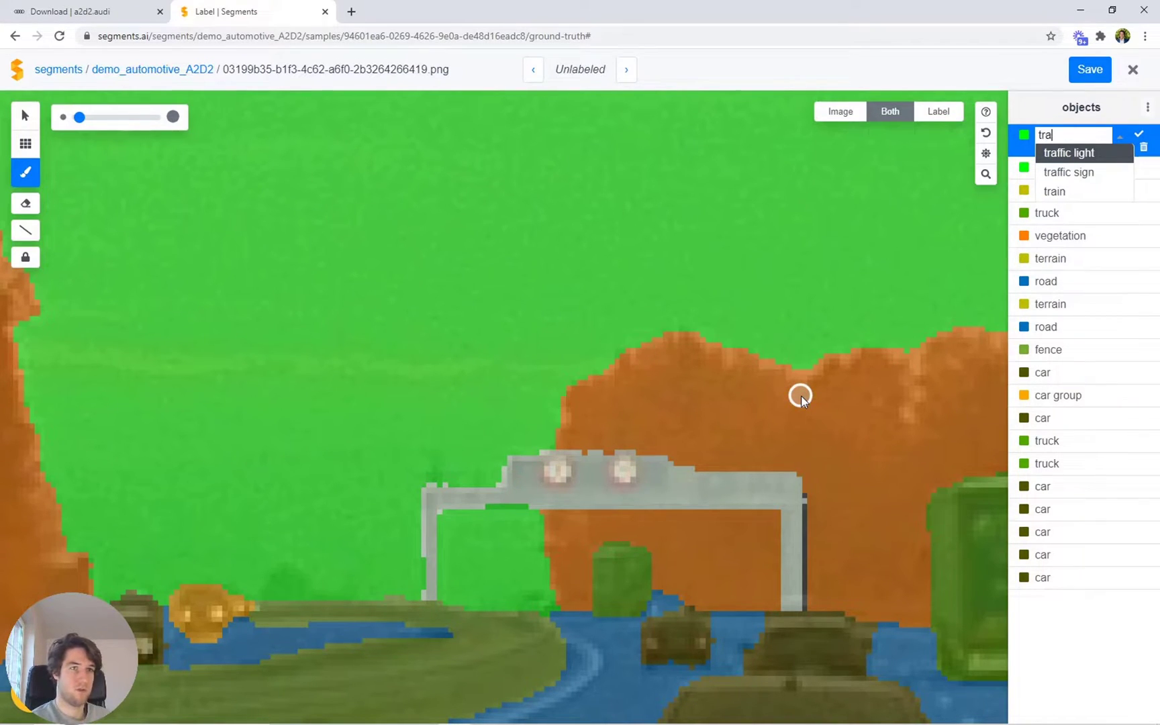
pyautogui.press('Return')
pyautogui.press('Escape')
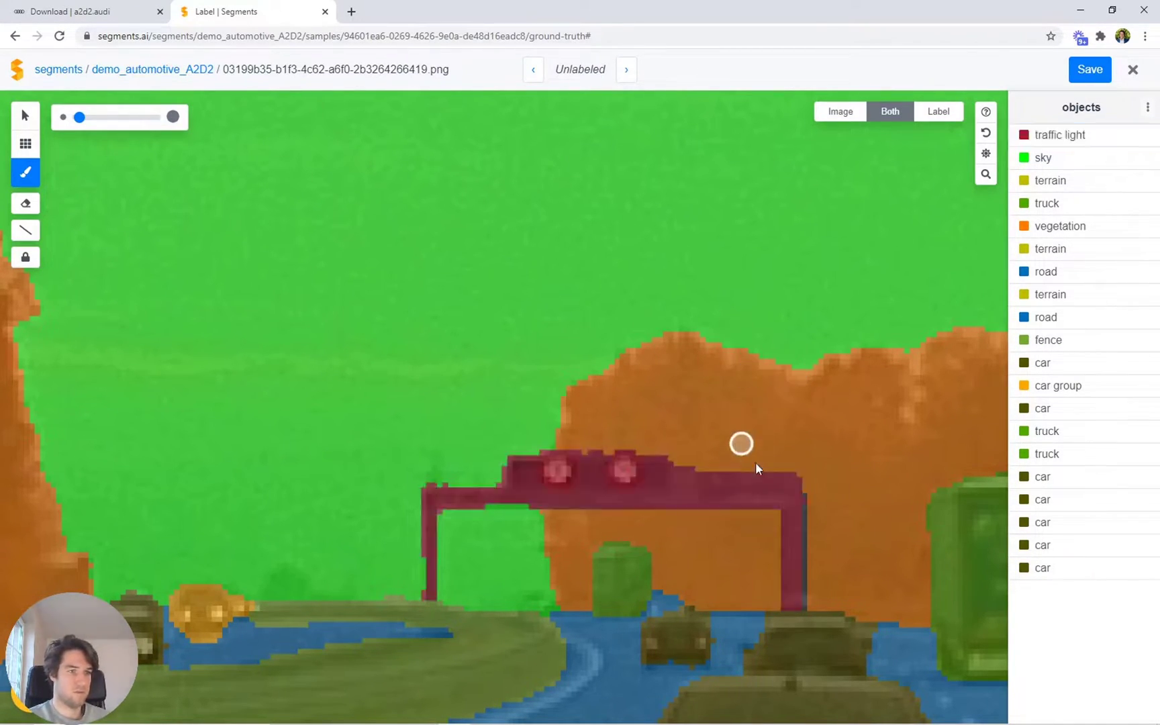
# Fill the unlabeled sliver beside the gantry's post with a straight vegetation brush line, protecting the already labeled objects from overwriting
pyautogui.click(833, 435)
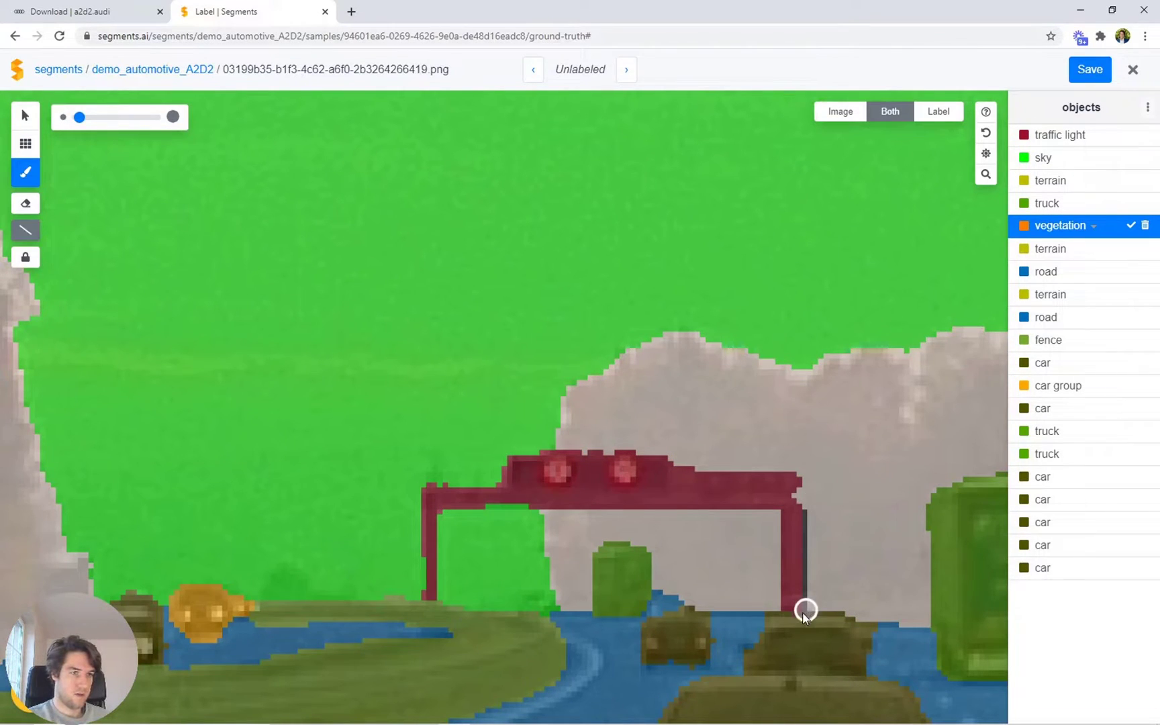
pyautogui.press('ctrl')
pyautogui.press('shift')
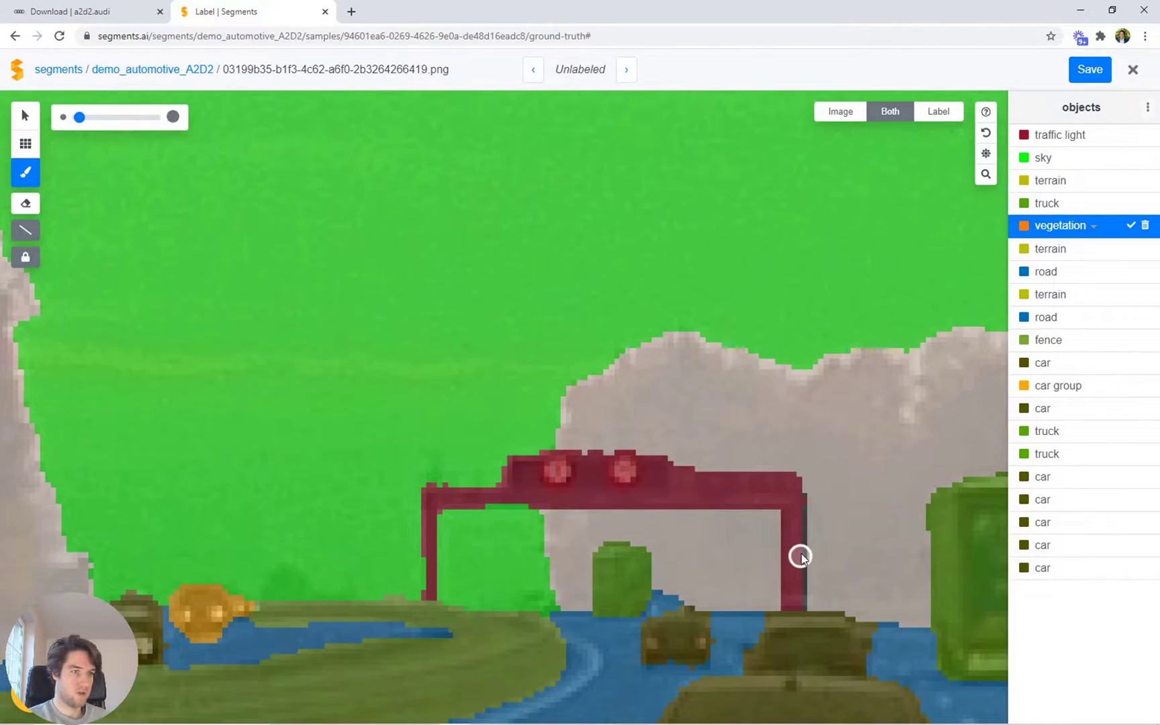
pyautogui.keyDown('shift'); pyautogui.click(806, 610); pyautogui.keyUp('shift')
pyautogui.scroll(-8, 715, 424)
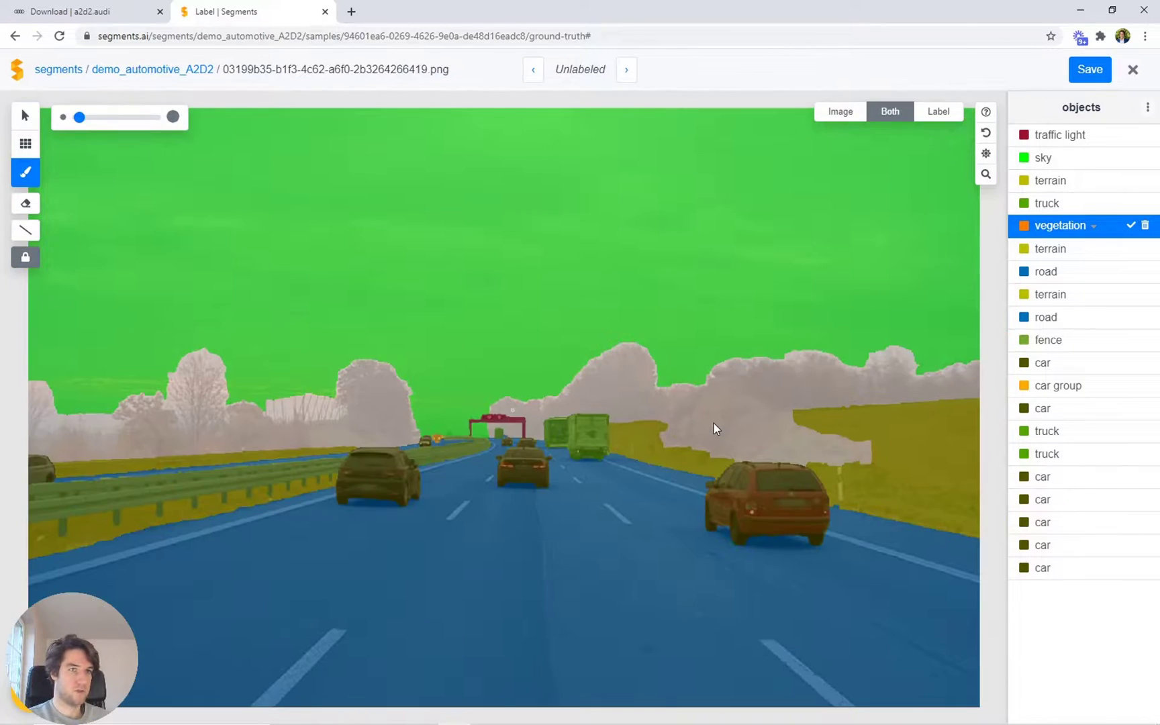
pyautogui.press('Escape')
# Display only the label map without the photo to check the finished segmentation
pyautogui.press('3')
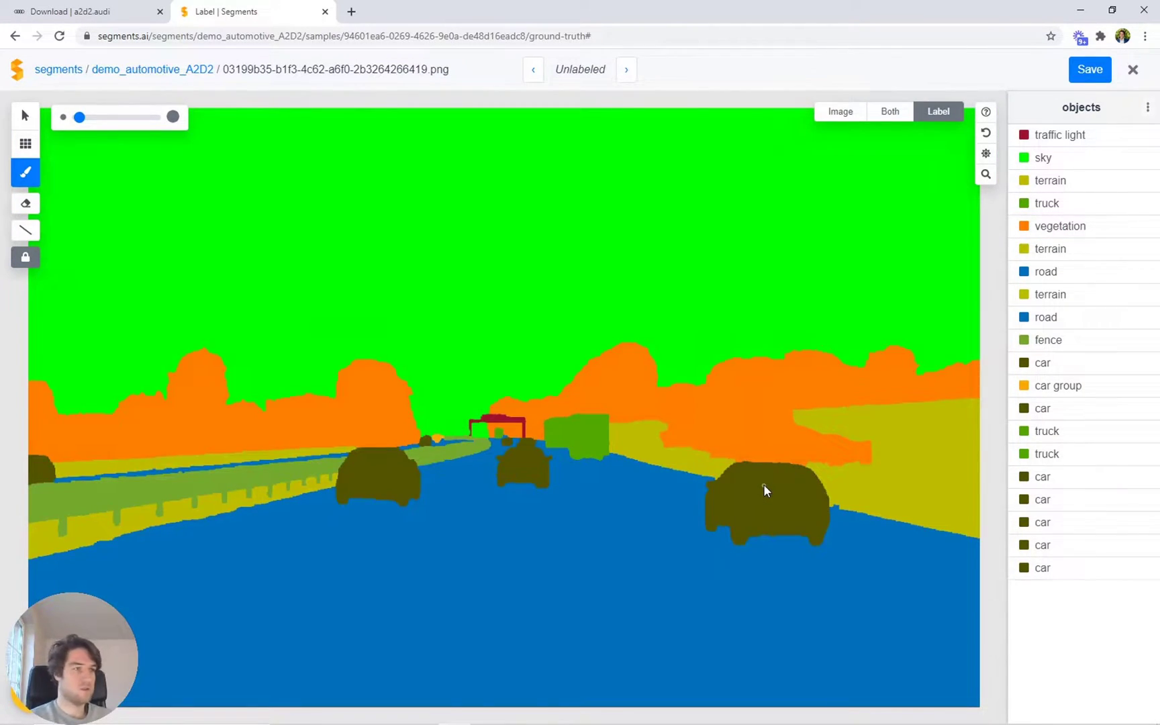
pyautogui.press('space')
pyautogui.press('space')
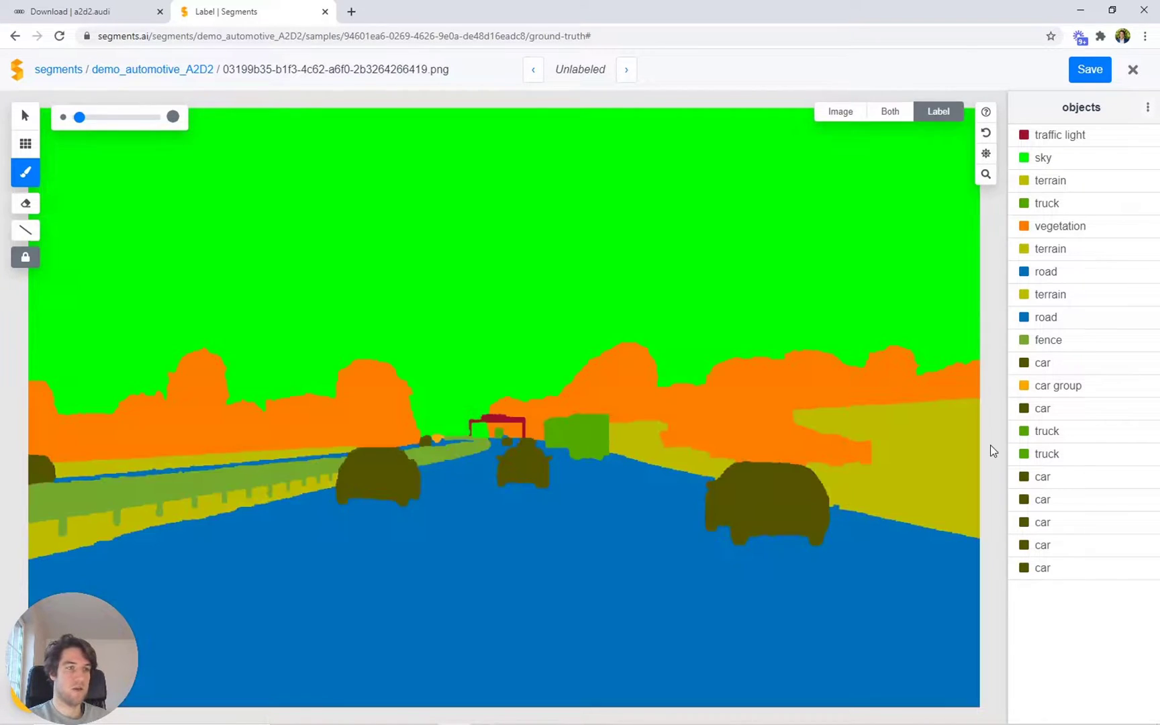
# Compare the segmentation in instance coloring and semantic coloring over the photo, ending on semantic coloring
pyautogui.press('space')
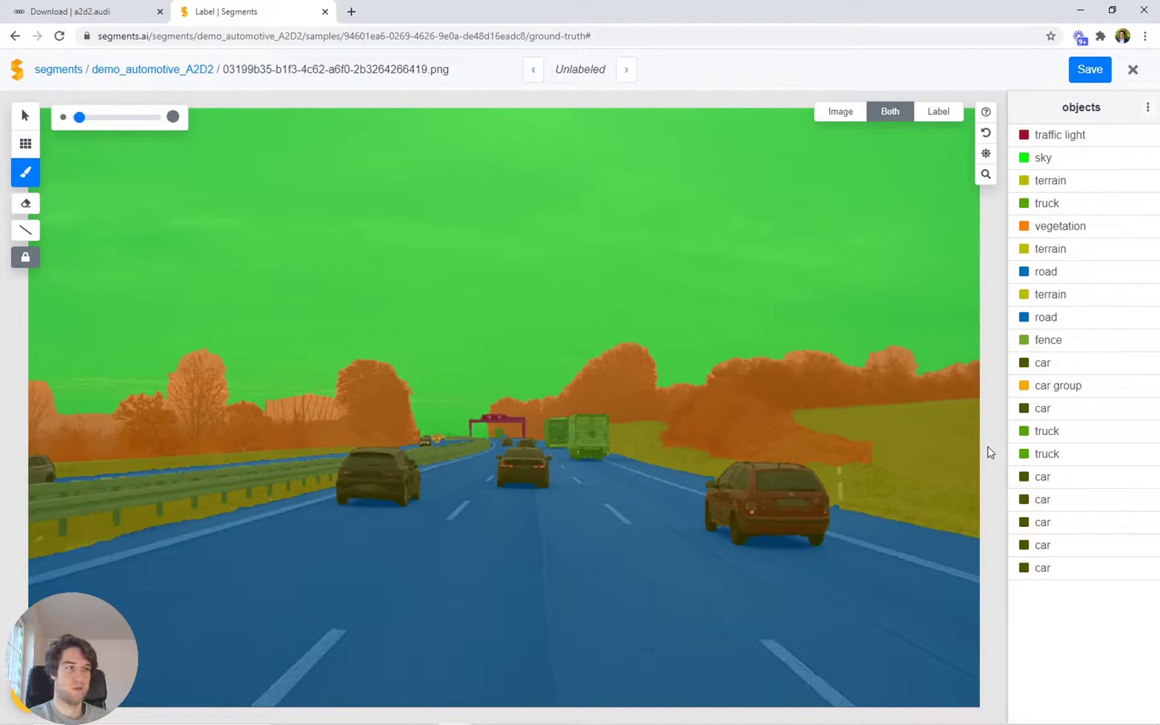
pyautogui.press('space')
pyautogui.press('space')
pyautogui.click(1148, 107)
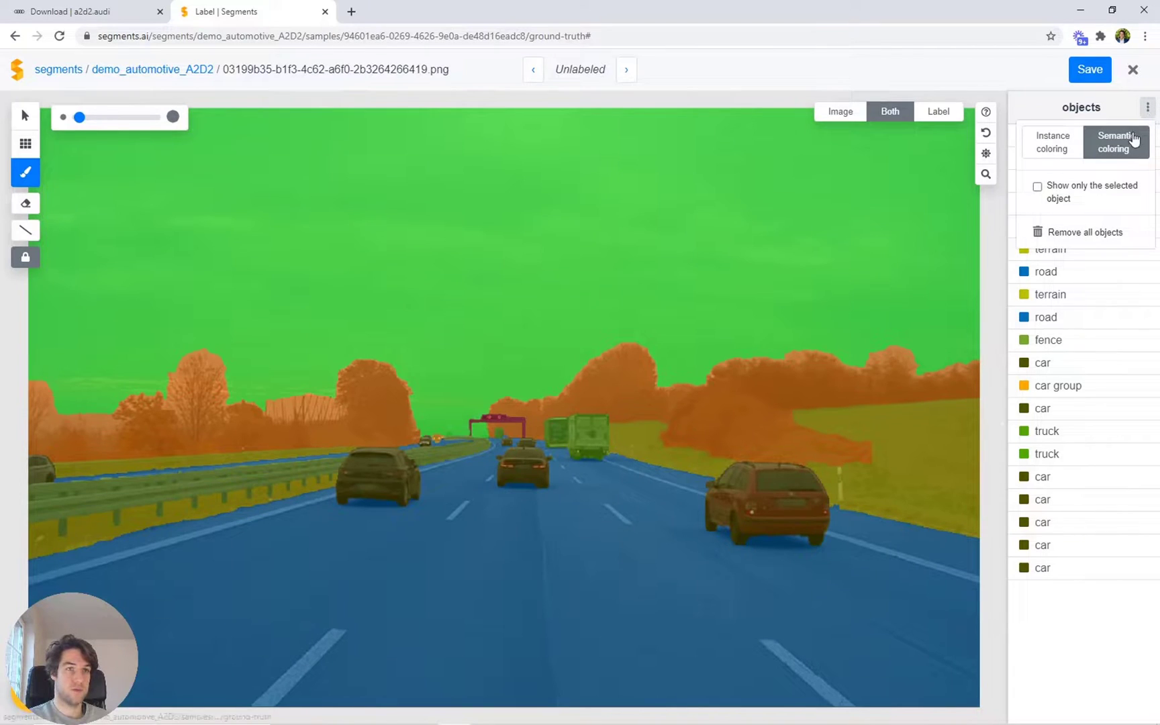
pyautogui.click(1064, 143)
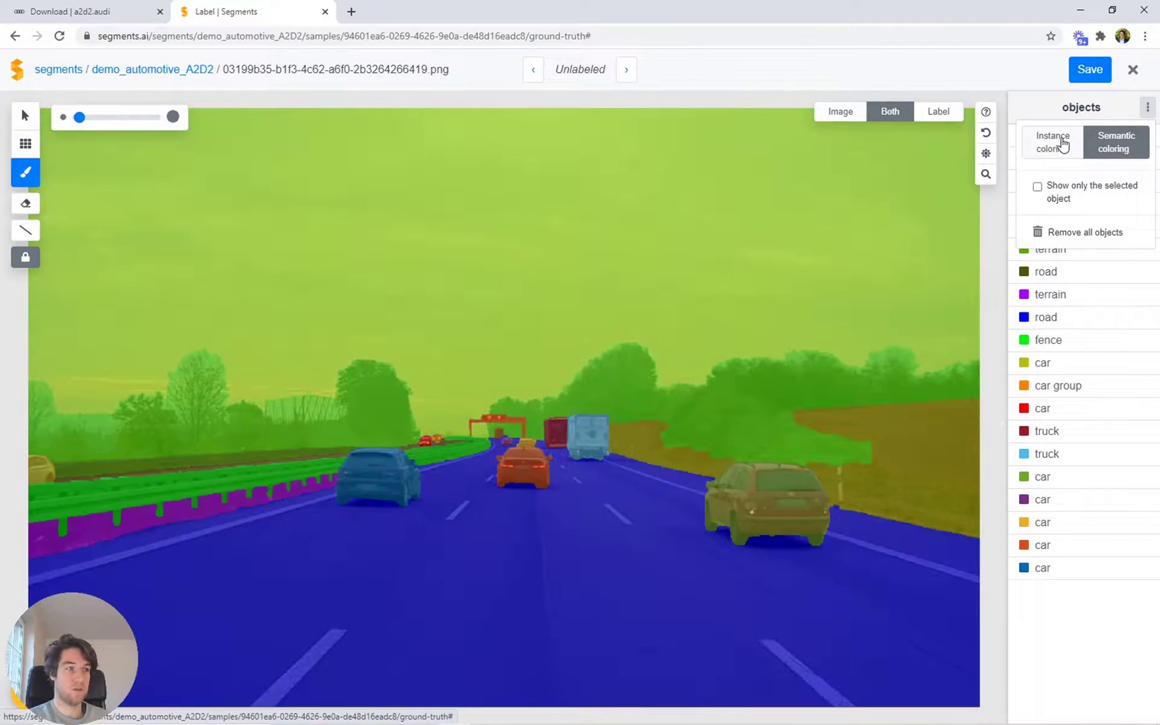
pyautogui.click(1057, 142)
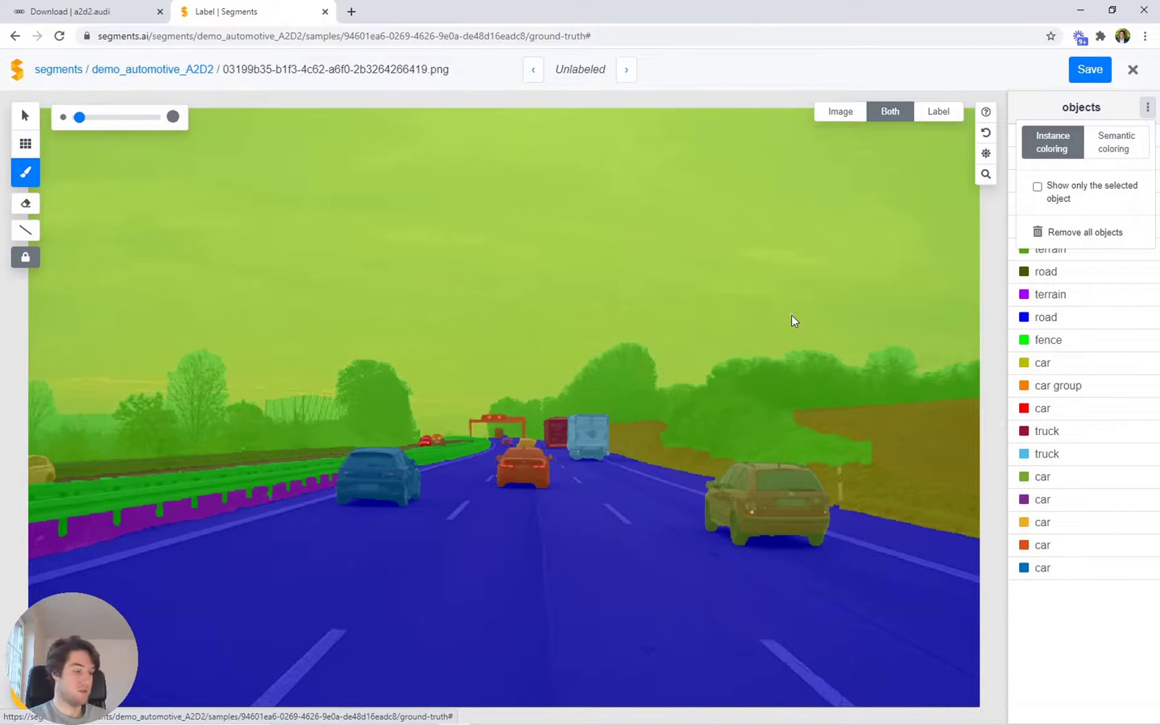
pyautogui.press('space')
pyautogui.press('space')
pyautogui.click(1105, 146)
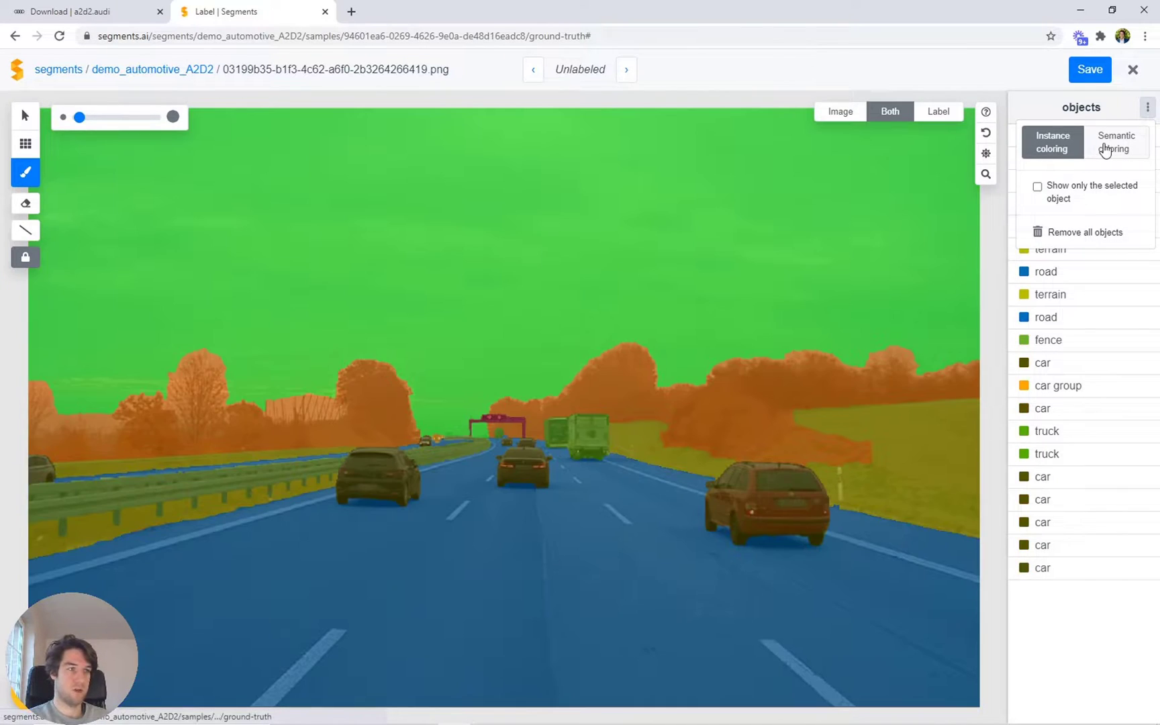
pyautogui.click(1005, 338)
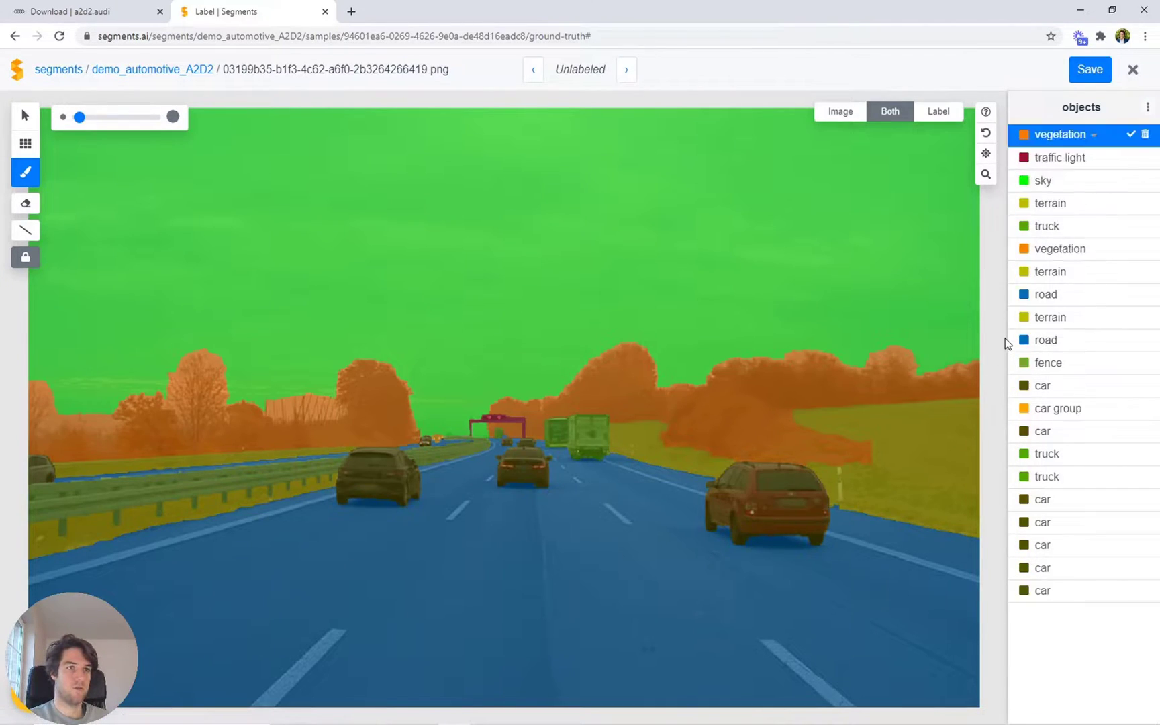
# Save the finished highway segmentation and open the next unlabeled image of the dataset
pyautogui.click(1097, 68)
pyautogui.click(631, 69)
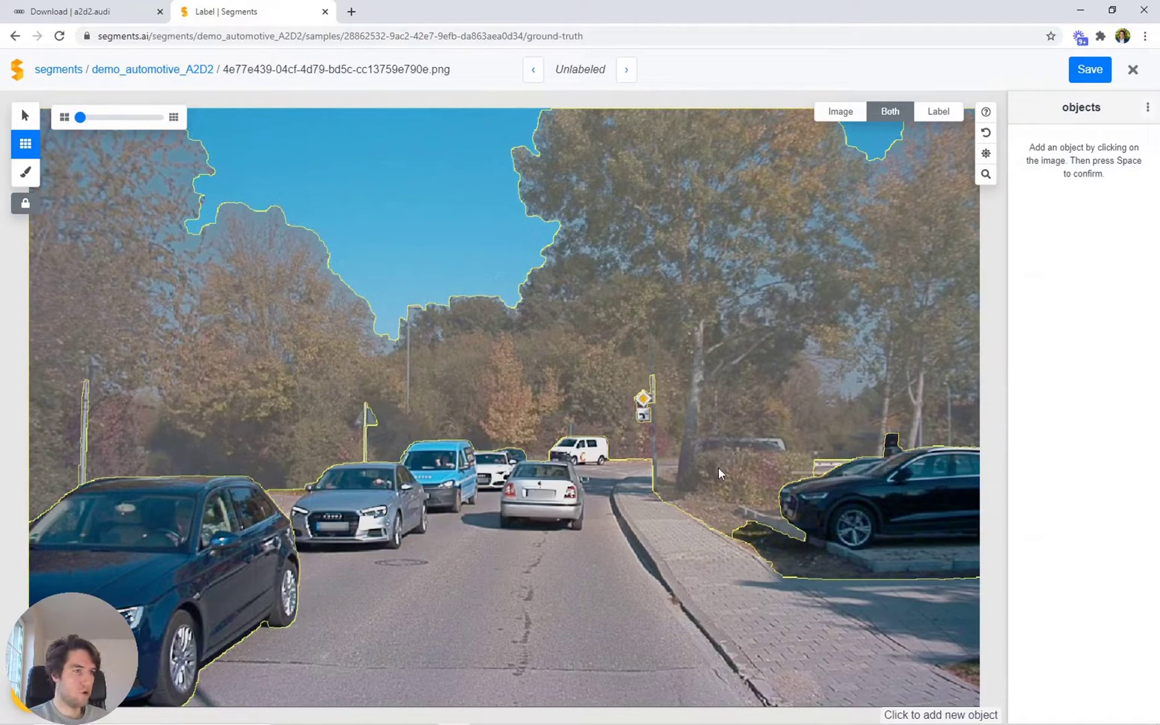
# Segment the large dark car in the near foreground with superpixels, categorize it as car and confirm it
pyautogui.scroll(-1, 719, 468)
pyautogui.scroll(-4, 719, 468)
pyautogui.scroll(-4, 712, 466)
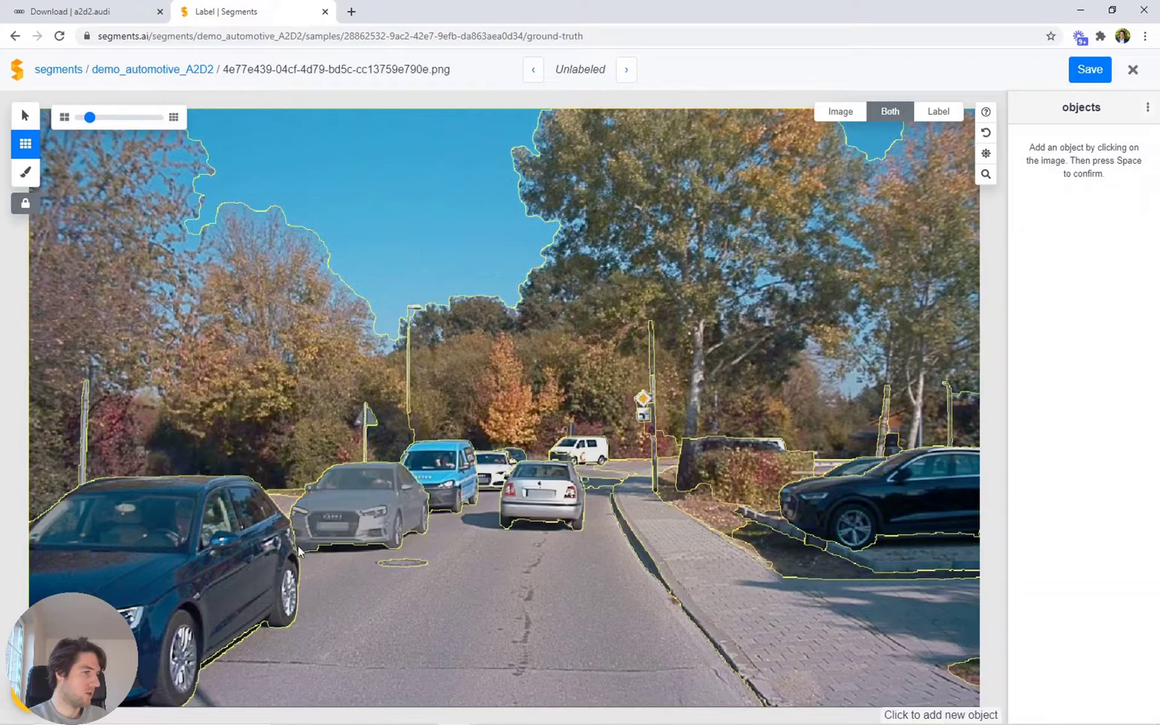
pyautogui.scroll(3, 360, 488)
pyautogui.click(292, 444)
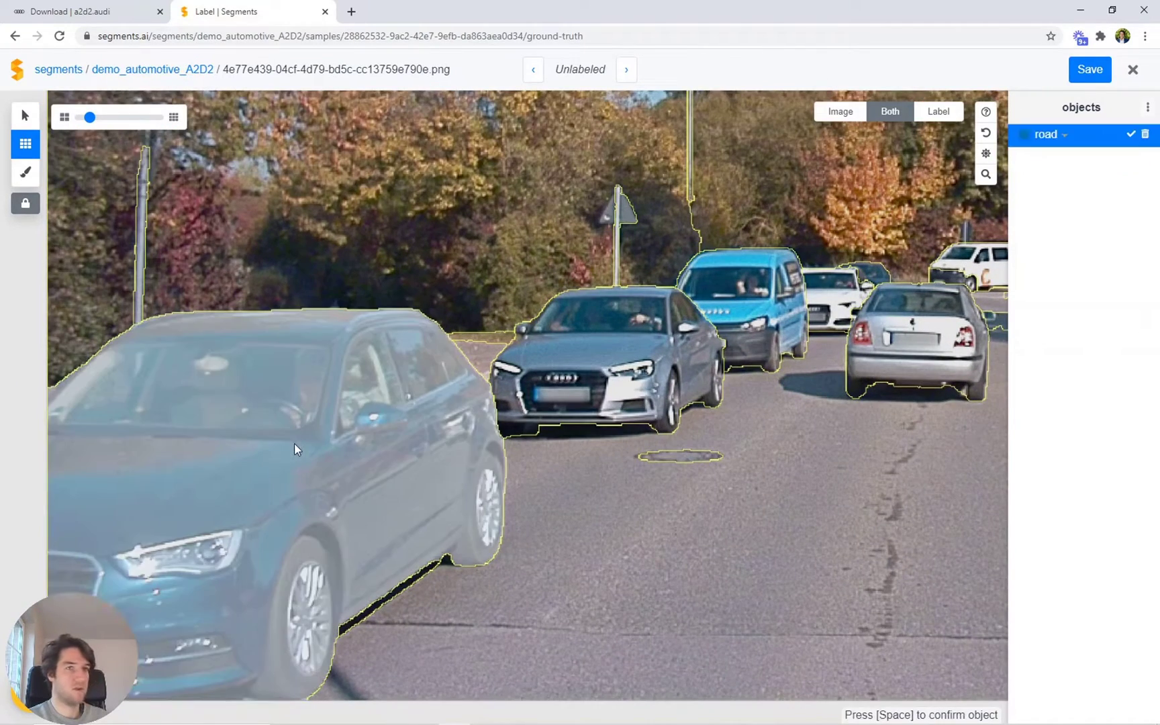
pyautogui.write('car')
pyautogui.press('Return')
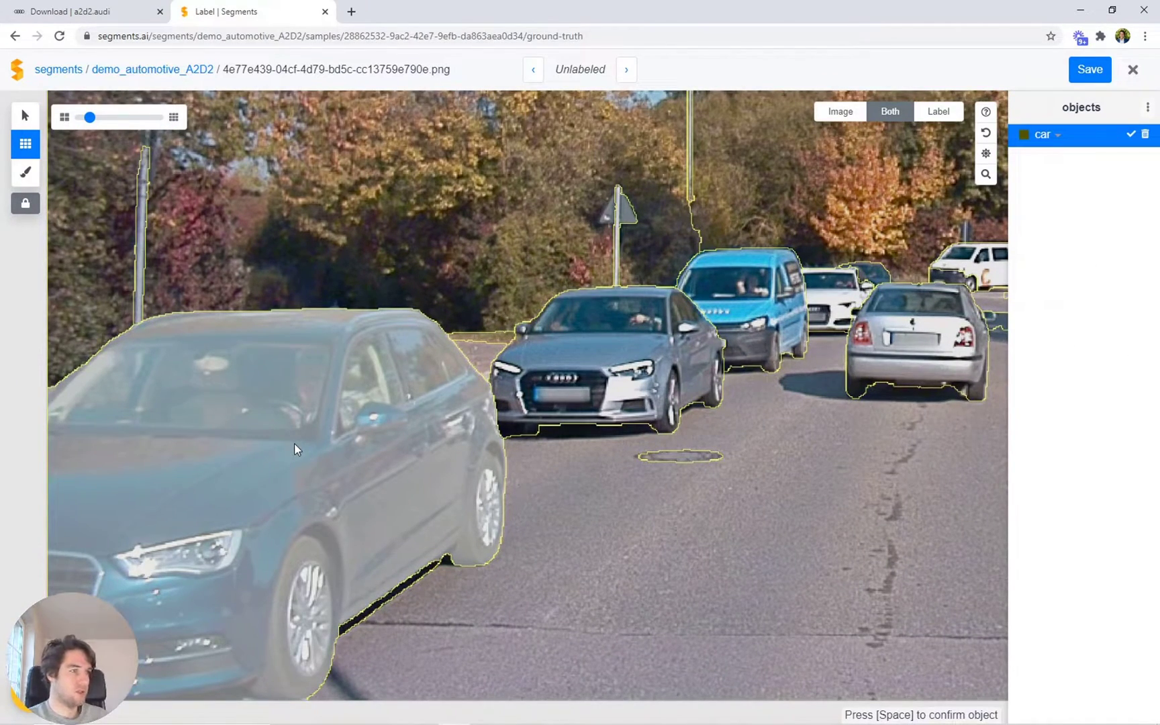
pyautogui.press('space')
# Segment the oncoming grey Audi and the blue van behind it as two separate car objects
pyautogui.scroll(-3, 268, 492)
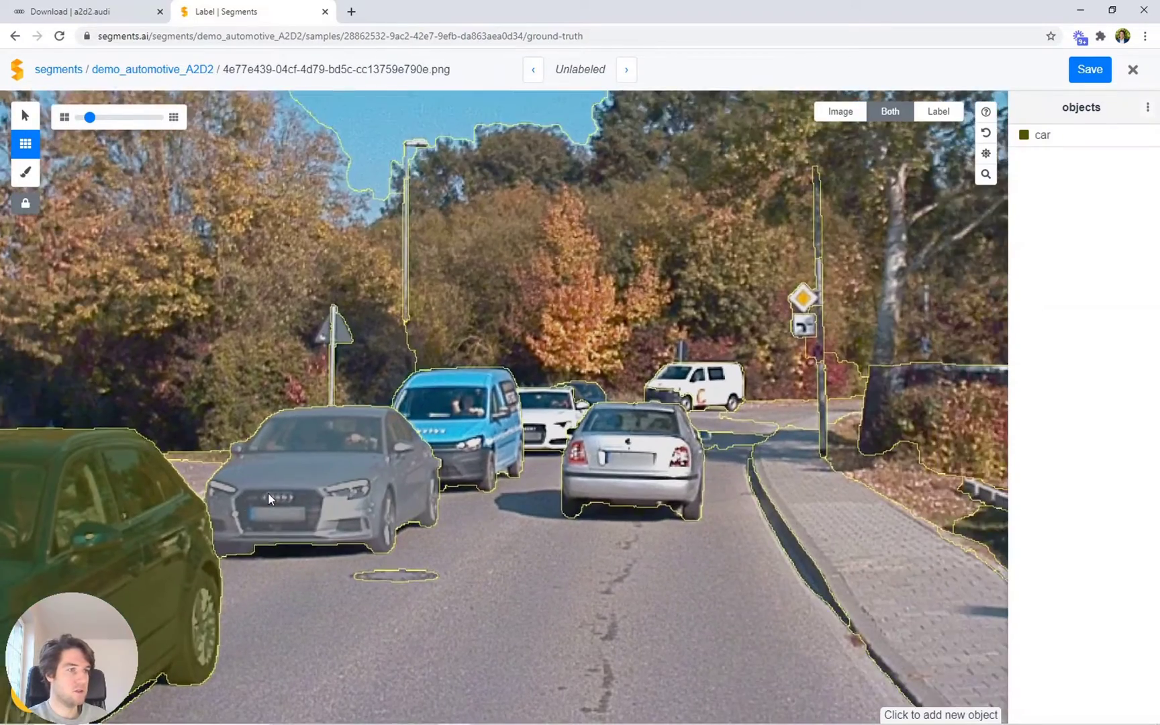
pyautogui.scroll(3, 268, 492)
pyautogui.click(334, 446)
pyautogui.press('space')
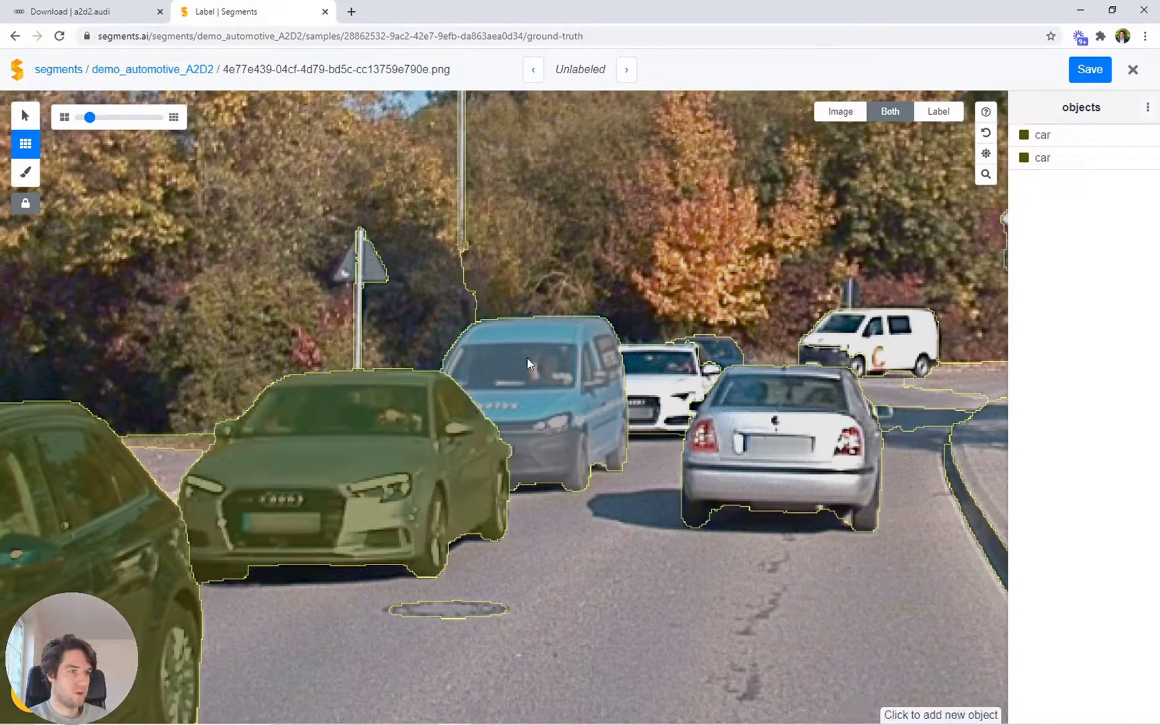
pyautogui.click(526, 363)
pyautogui.press('space')
# Segment the white car behind the blue van as a car, complete its windshield side with the brush and confirm it
pyautogui.scroll(3, 675, 353)
pyautogui.click(680, 407)
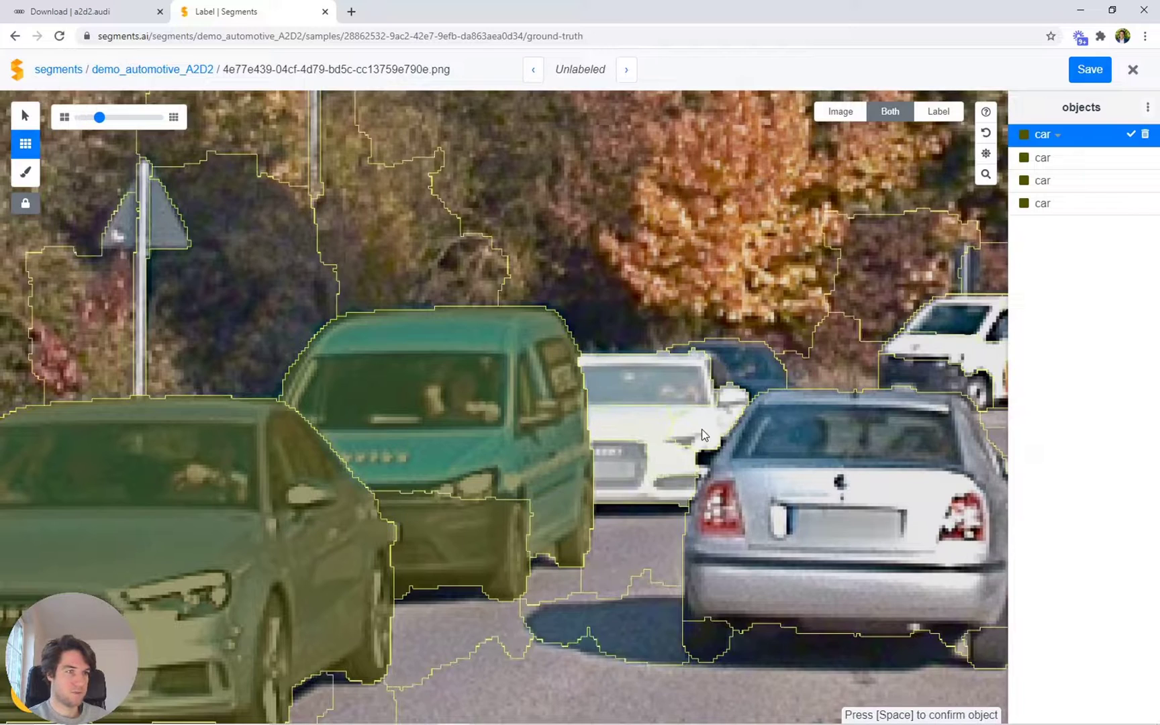
pyautogui.press('b')
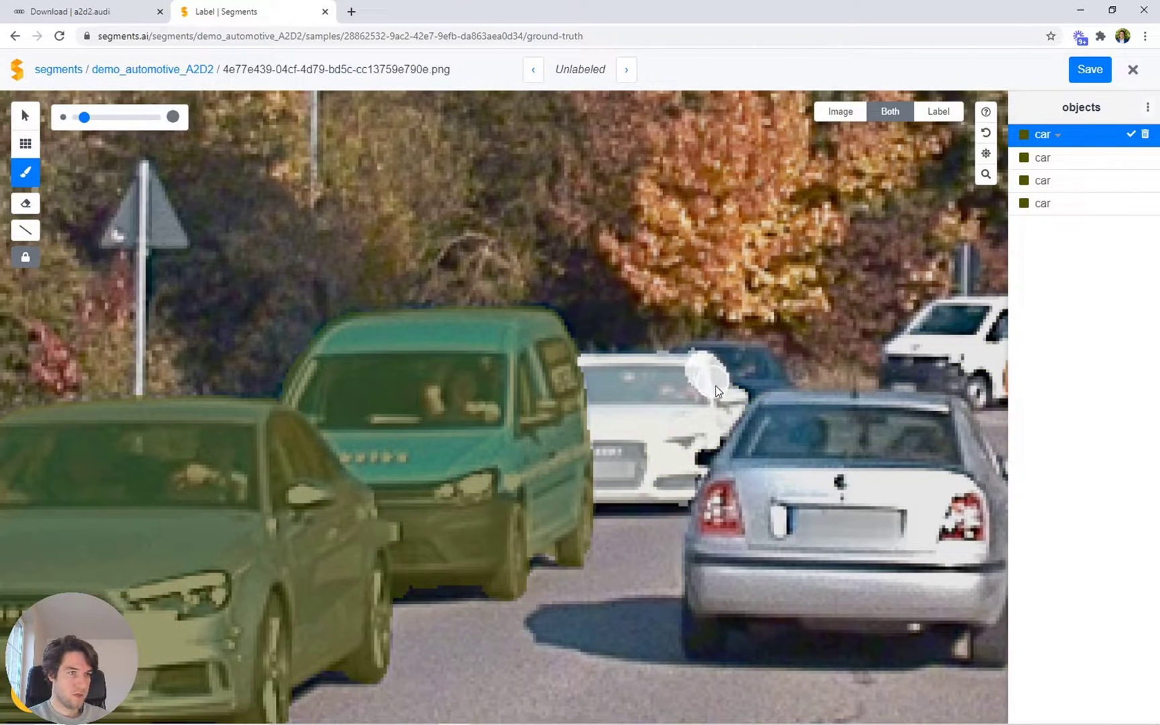
pyautogui.press('l')
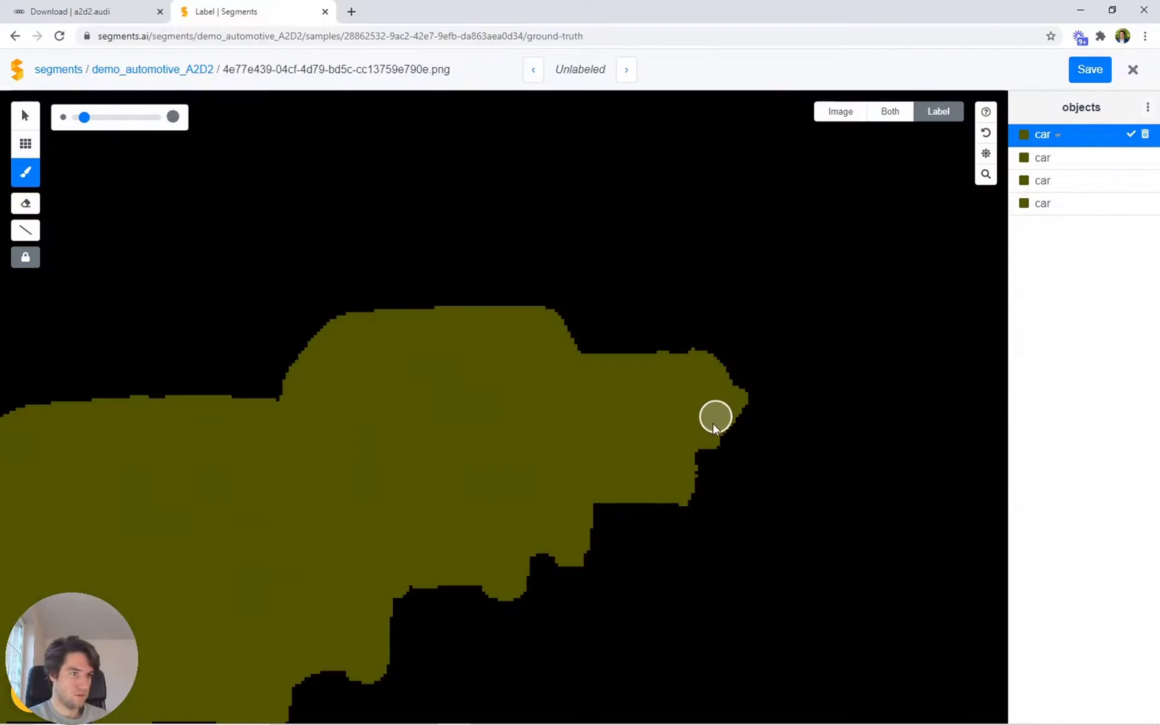
pyautogui.press('l')
pyautogui.press('space')
# Segment the silver car ahead as a new car object with superpixels, including its body and rear wheels
pyautogui.moveTo(785, 443); pyautogui.dragTo(672, 383)
pyautogui.scroll(-3, 515, 372)
pyautogui.press('s')
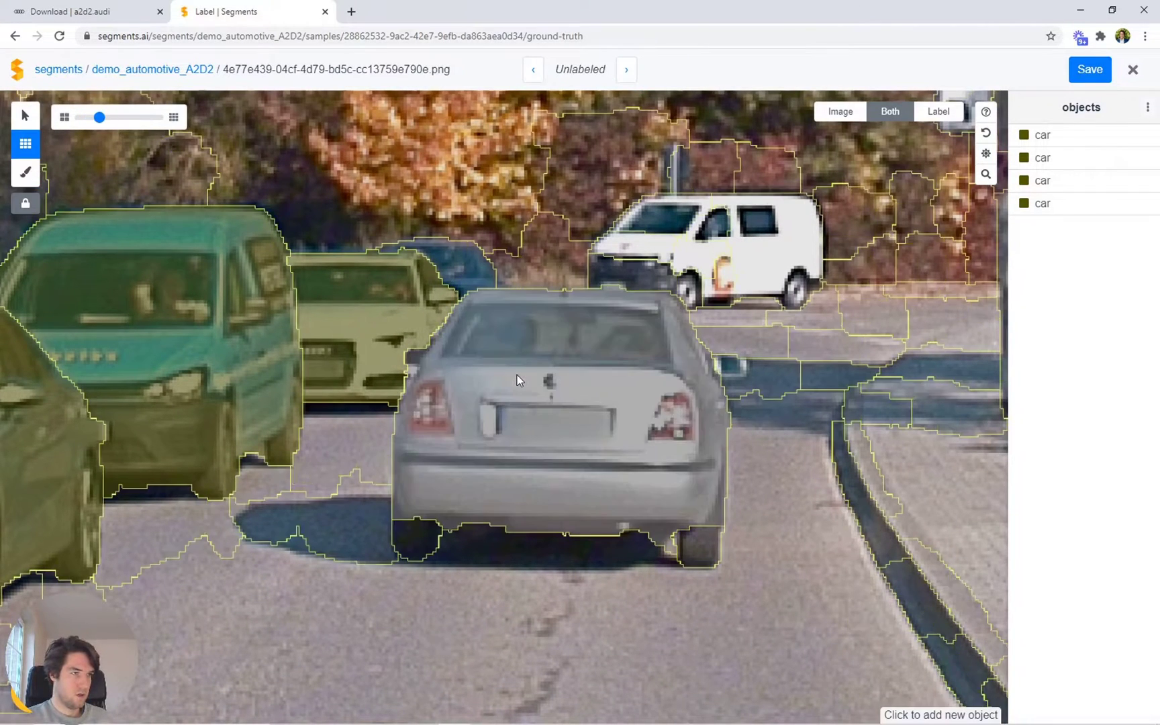
pyautogui.click(560, 396)
pyautogui.scroll(2, 543, 351)
pyautogui.press('+')
pyautogui.press('+')
pyautogui.press('+')
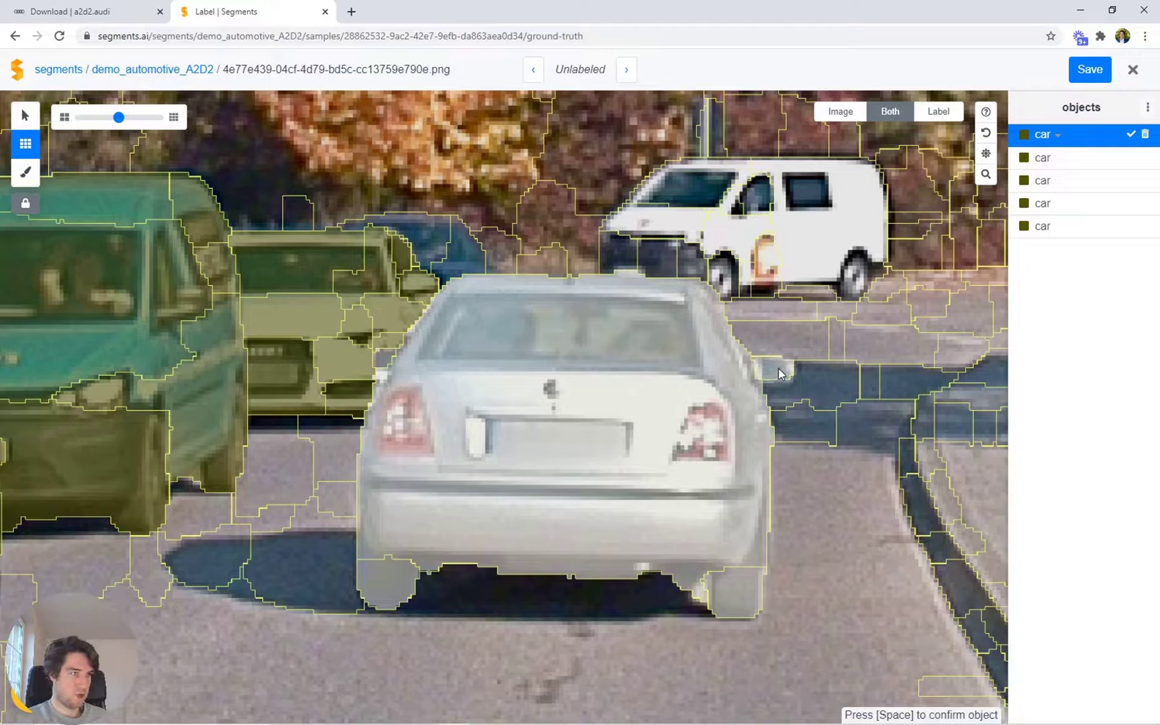
# Erase the shadow beneath the silver car's bumper with the brush in a straight line and confirm the object
pyautogui.press('b')
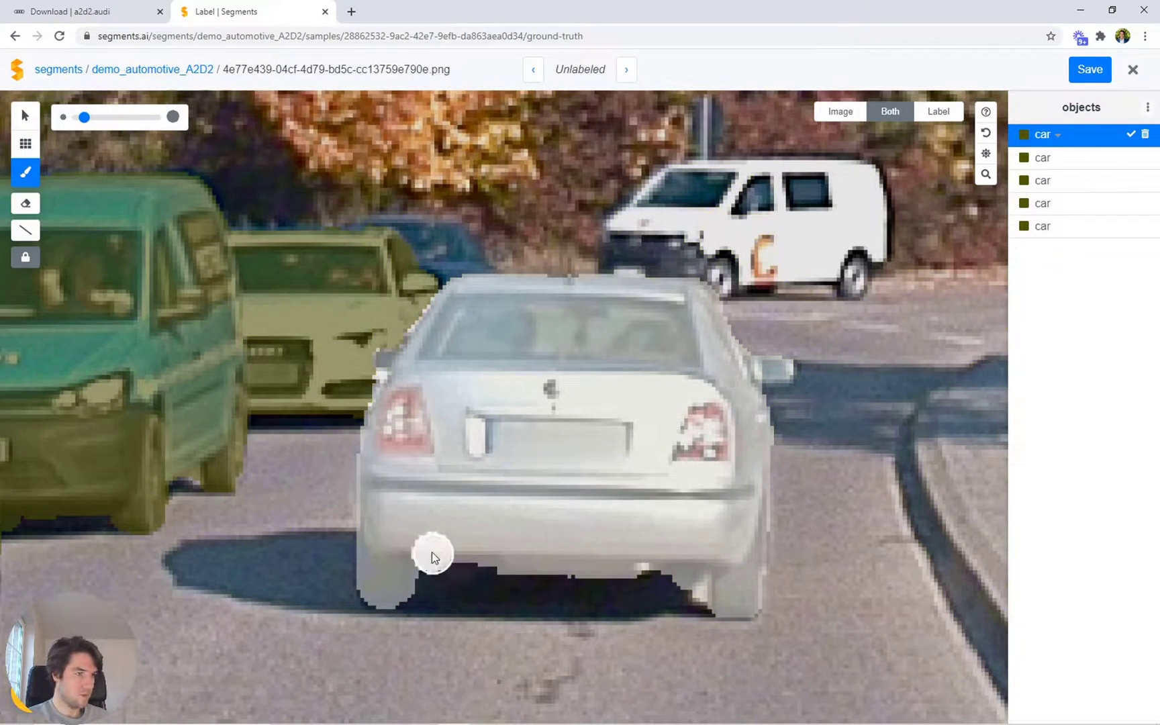
pyautogui.moveTo(713, 560); pyautogui.dragTo(451, 592)
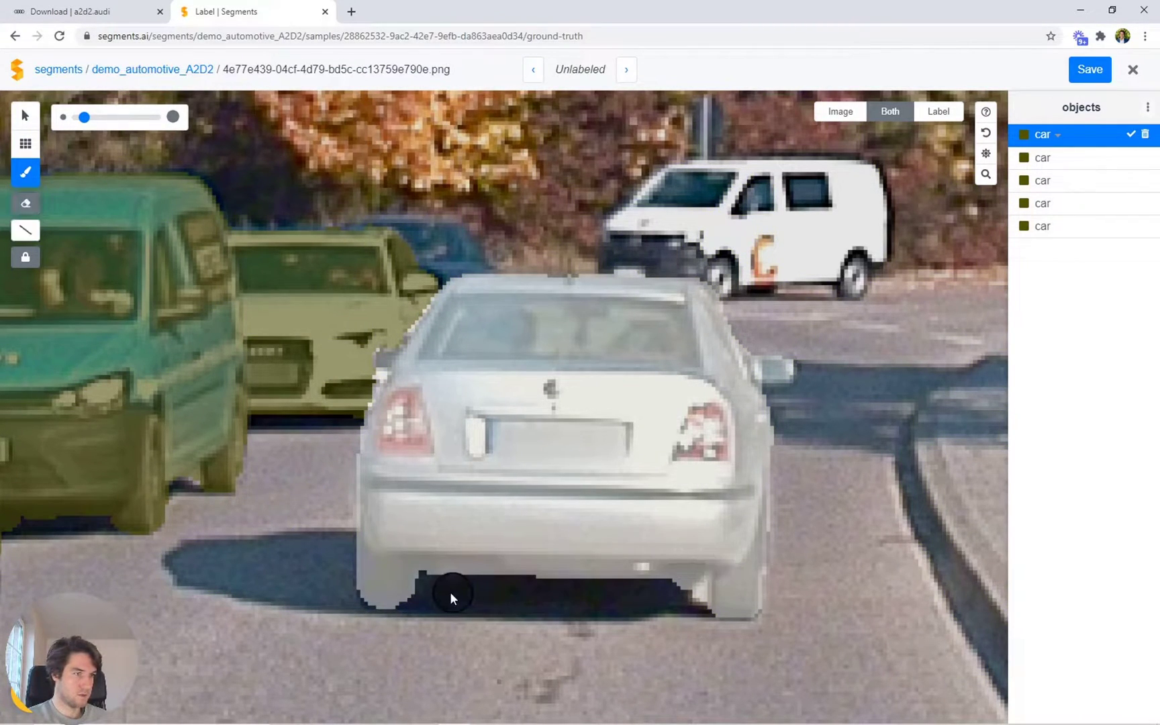
pyautogui.keyDown('shift'); pyautogui.click(683, 590); pyautogui.keyUp('shift')
pyautogui.scroll(-10, 507, 401)
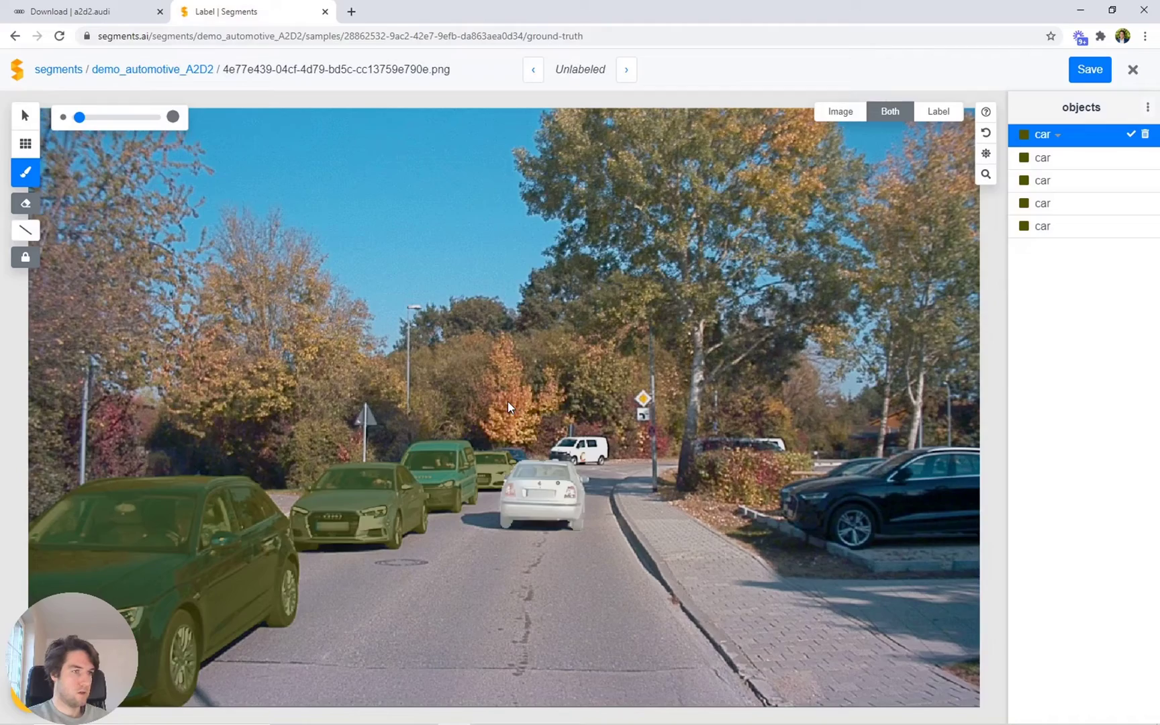
pyautogui.press('space')
# Segment the parked black SUV as a car, erasing the front of the car behind it with the brush
pyautogui.scroll(8, 584, 431)
pyautogui.moveTo(966, 510); pyautogui.dragTo(135, 323)
pyautogui.scroll(-2, 135, 323)
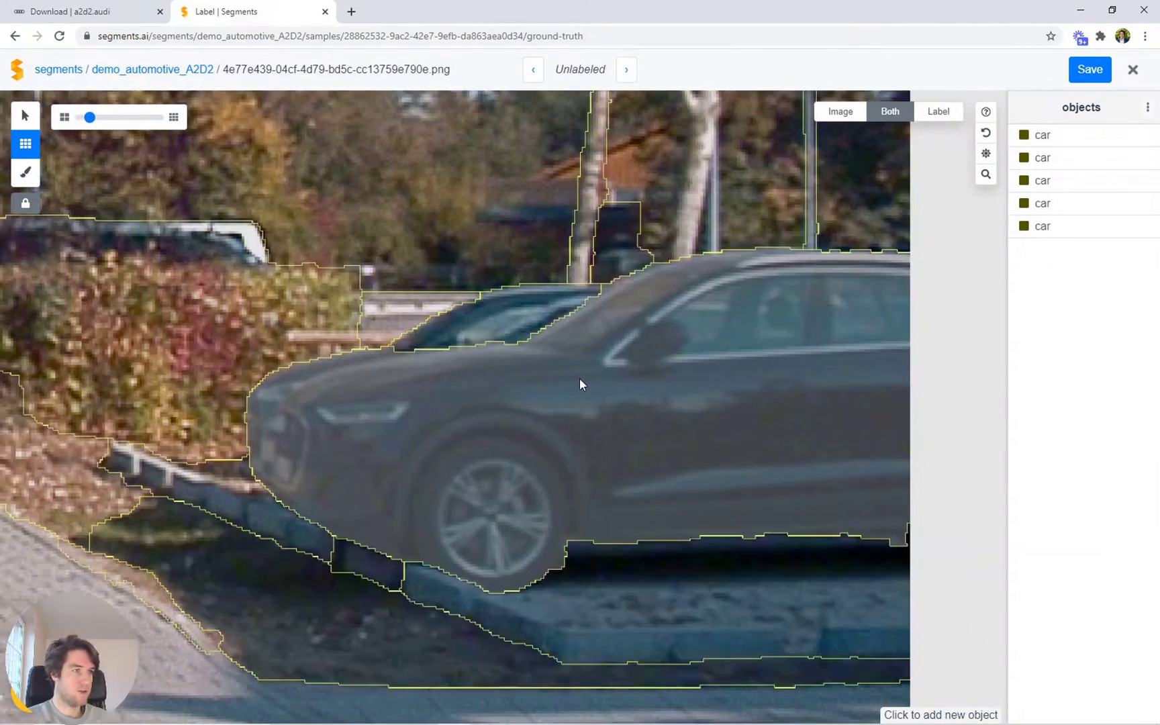
pyautogui.click(583, 380)
pyautogui.press('b')
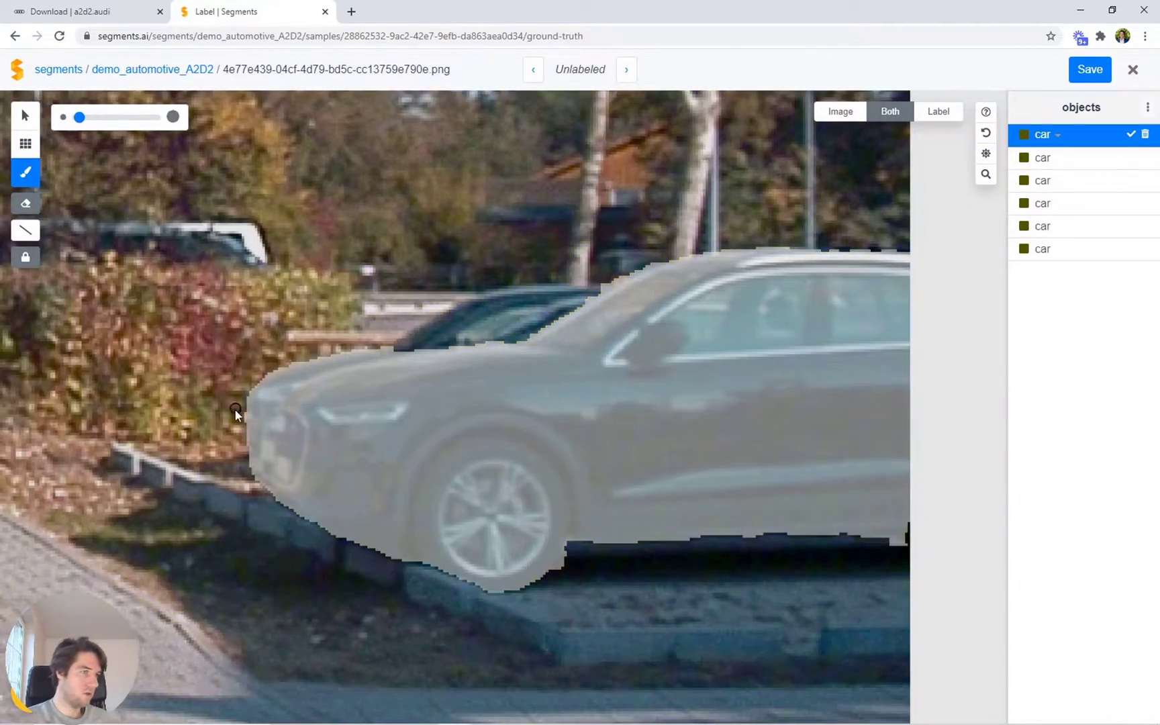
pyautogui.scroll(1, 230, 429)
pyautogui.moveTo(223, 454)
pyautogui.mouseDown()
pyautogui.moveTo(244, 380)
pyautogui.moveTo(271, 366)
pyautogui.mouseUp()
pyautogui.moveTo(422, 324); pyautogui.dragTo(535, 296)
pyautogui.write('ccar')
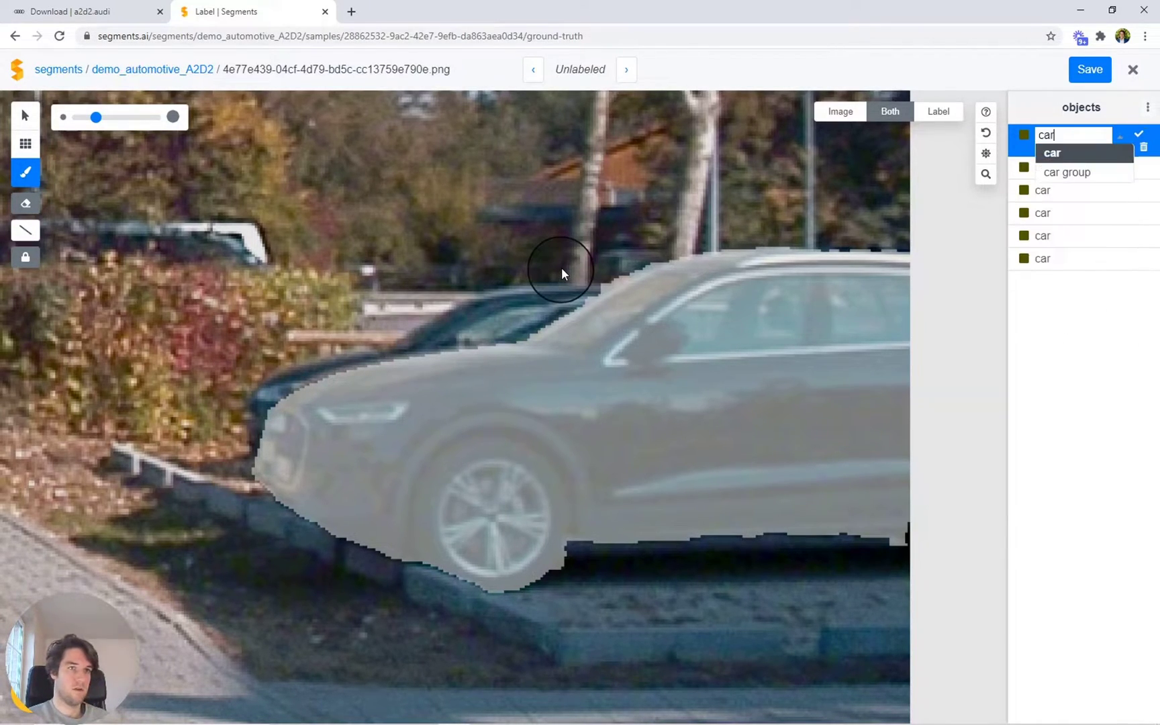
pyautogui.press('Return')
# Segment the visible roof and hood of the car parked behind the black SUV as a separate car object
pyautogui.press('s')
pyautogui.click(489, 328)
pyautogui.click(294, 374)
pyautogui.press('space')
# Segment the vehicle roof visible above the hedge, categorize it as bus and confirm it
pyautogui.moveTo(321, 351)
pyautogui.mouseDown()
pyautogui.moveTo(515, 442)
pyautogui.moveTo(691, 474)
pyautogui.mouseUp()
pyautogui.scroll(1, 438, 378)
pyautogui.scroll(1, 370, 365)
pyautogui.moveTo(340, 356); pyautogui.dragTo(602, 365)
pyautogui.click(602, 363)
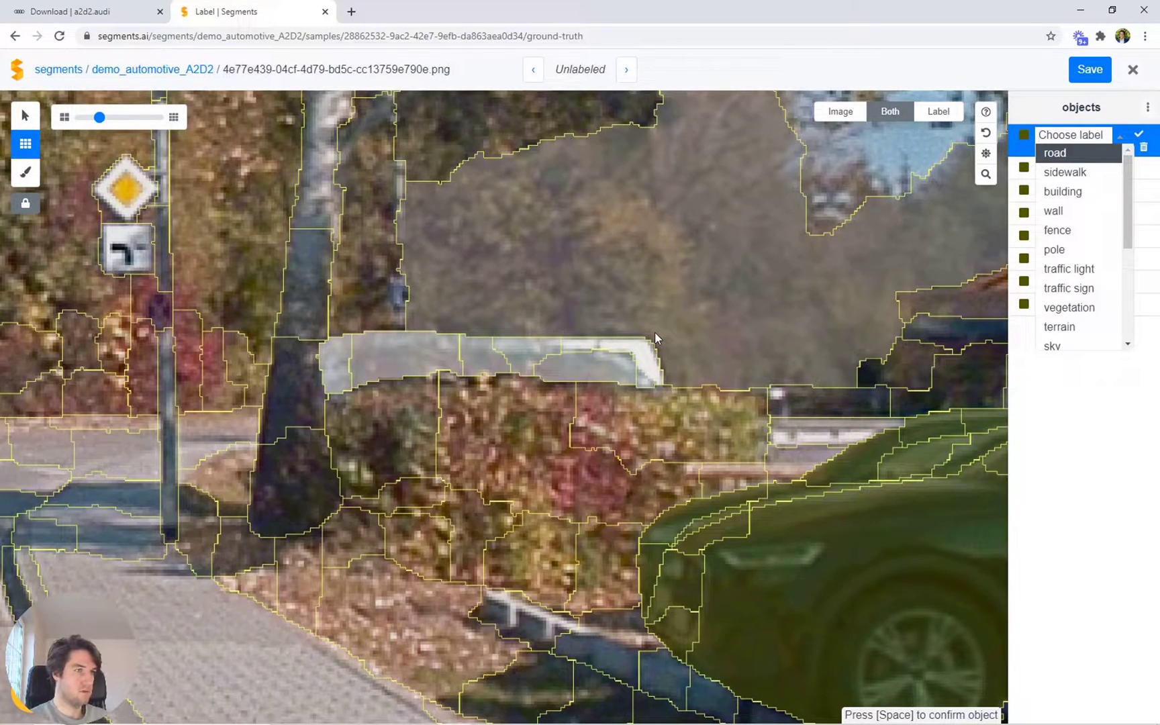
pyautogui.write('bus')
pyautogui.press('Return')
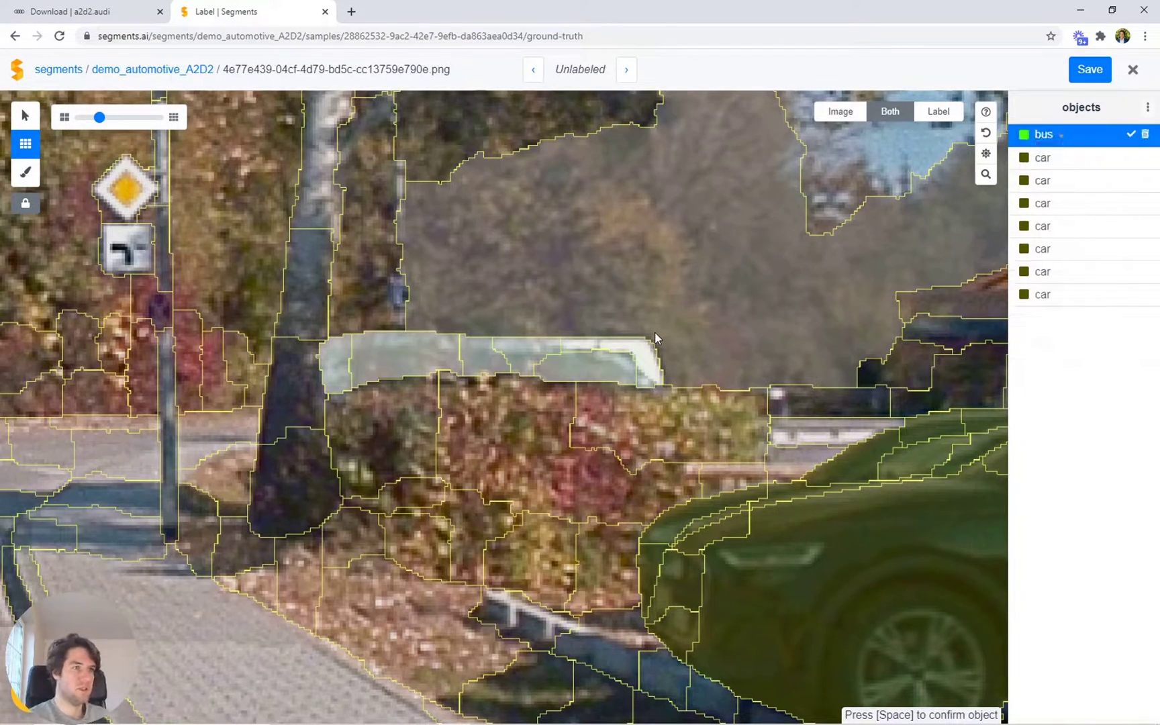
pyautogui.press('space')
# Segment the white van at the junction as a new object and categorize it as bus
pyautogui.moveTo(9, 526); pyautogui.dragTo(543, 528)
pyautogui.scroll(-2, 477, 414)
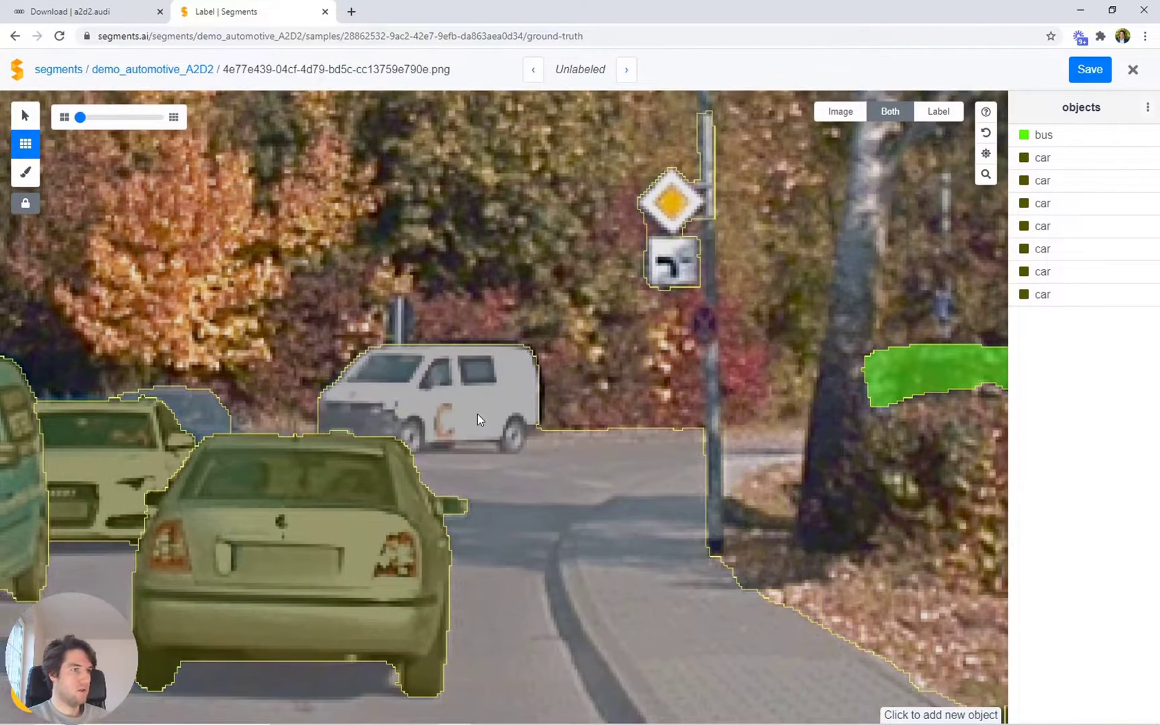
pyautogui.scroll(1, 477, 414)
pyautogui.moveTo(477, 414); pyautogui.dragTo(378, 420)
pyautogui.write('b')
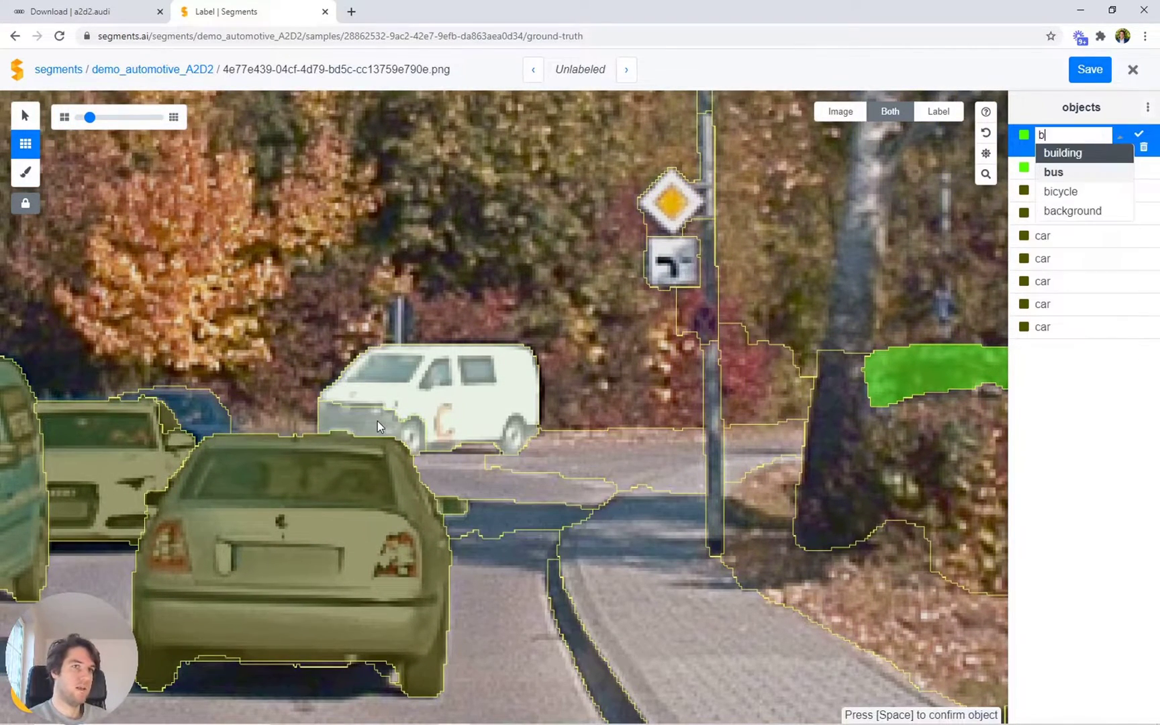
pyautogui.press('Down')
pyautogui.press('Return')
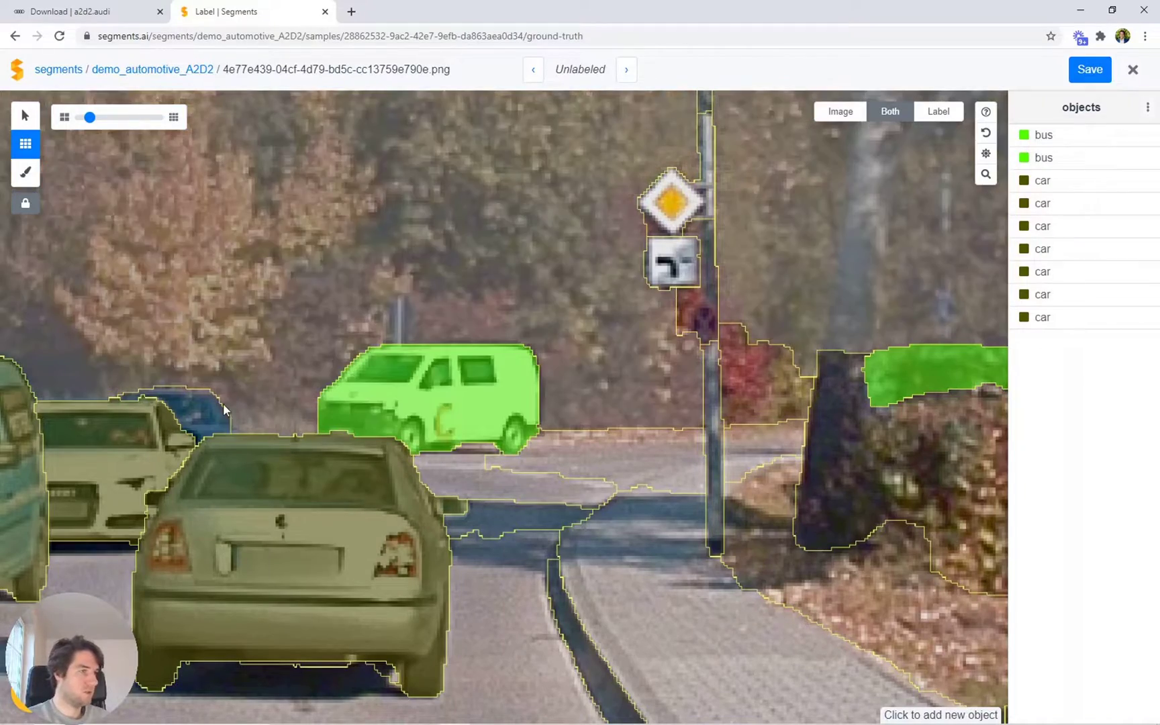
# Segment the dark blue car partly hidden behind the white car and categorize it as car
pyautogui.click(205, 408)
pyautogui.write('car')
pyautogui.press('Return')
# Segment the paved footpath beside the road, including its far end near the sign pole, and categorize it as sidewalk
pyautogui.scroll(-5, 206, 407)
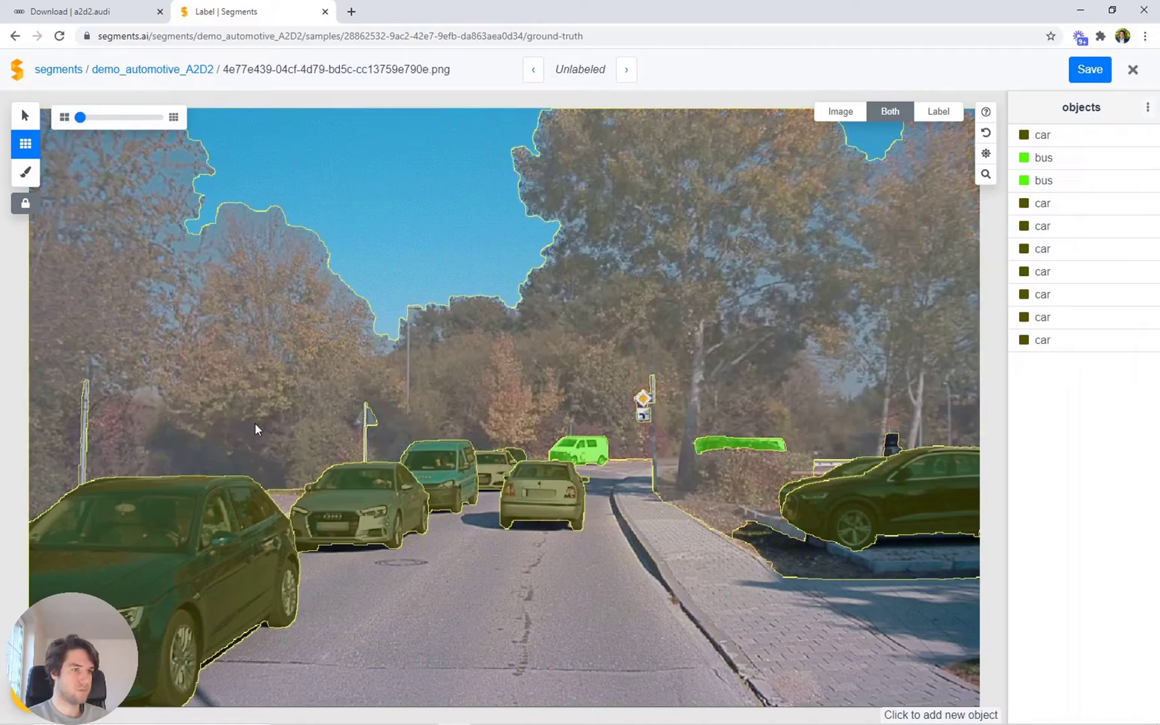
pyautogui.scroll(3, 742, 580)
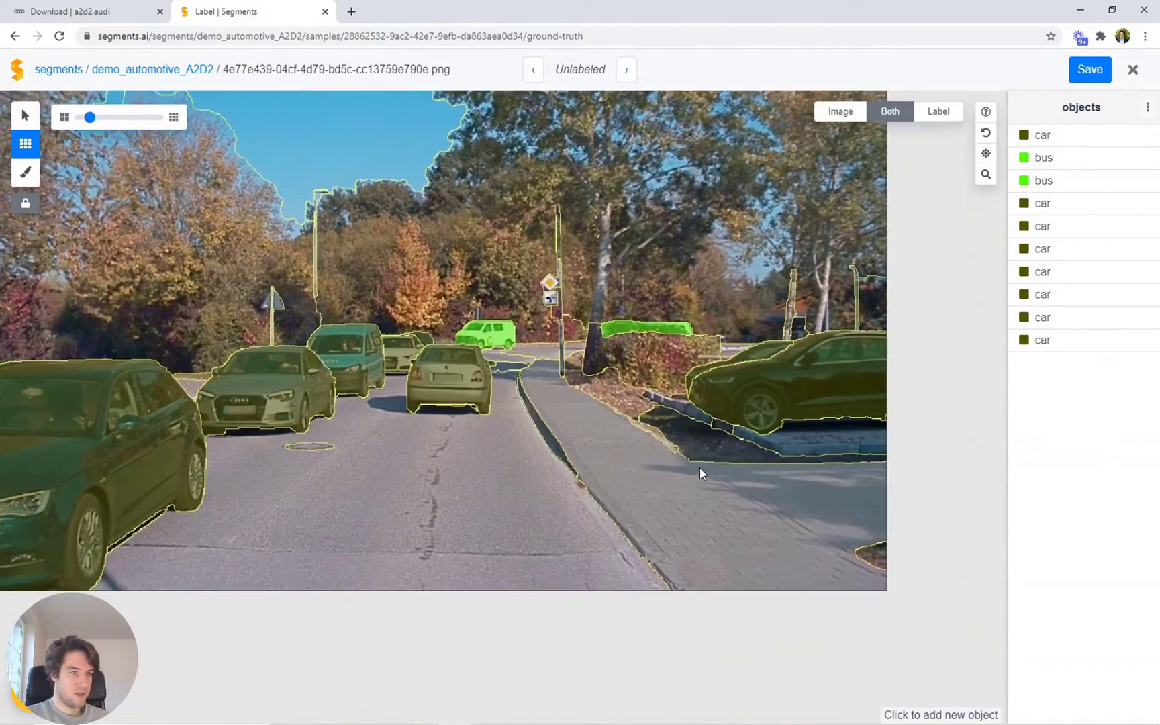
pyautogui.click(629, 480)
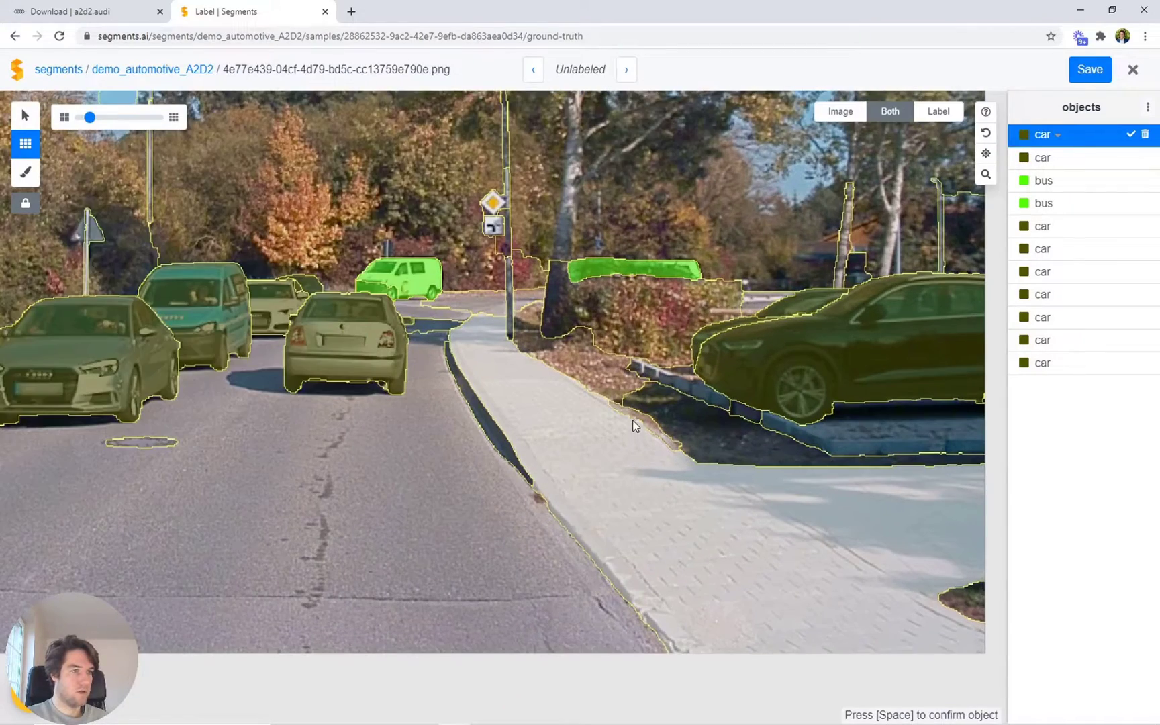
pyautogui.scroll(5, 460, 271)
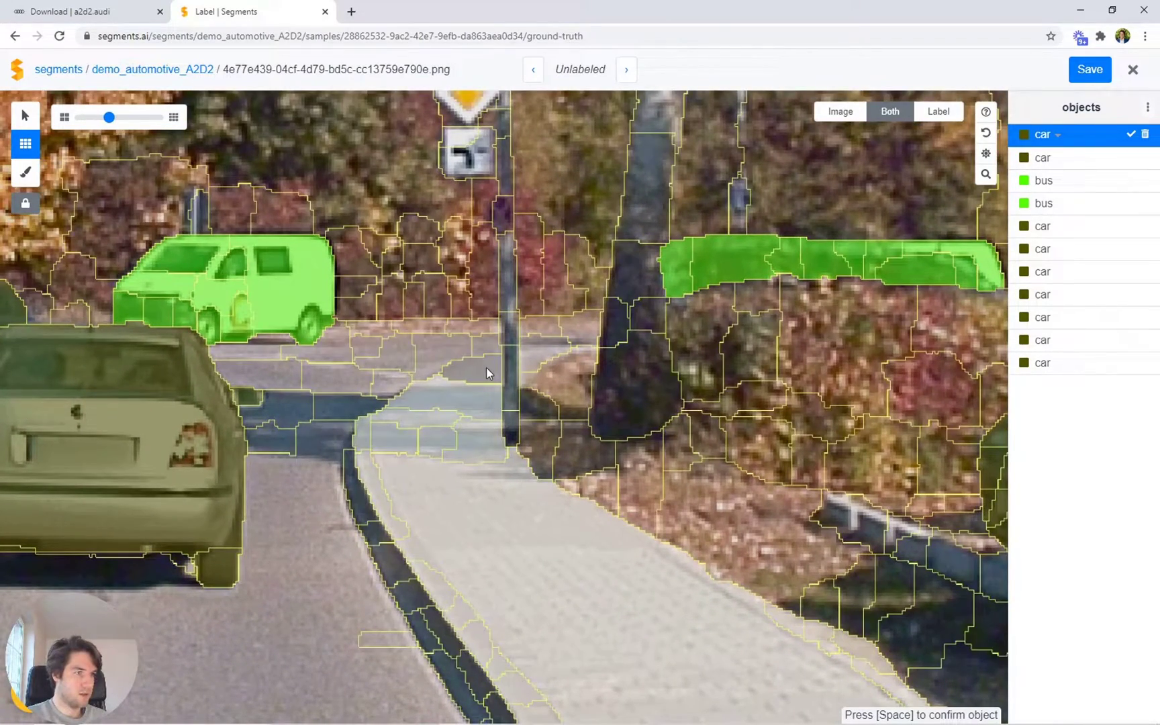
pyautogui.click(486, 367)
pyautogui.write('side')
pyautogui.press('Return')
# Refine the sidewalk's far end around the sign pole with the brush and confirm the object
pyautogui.press('b')
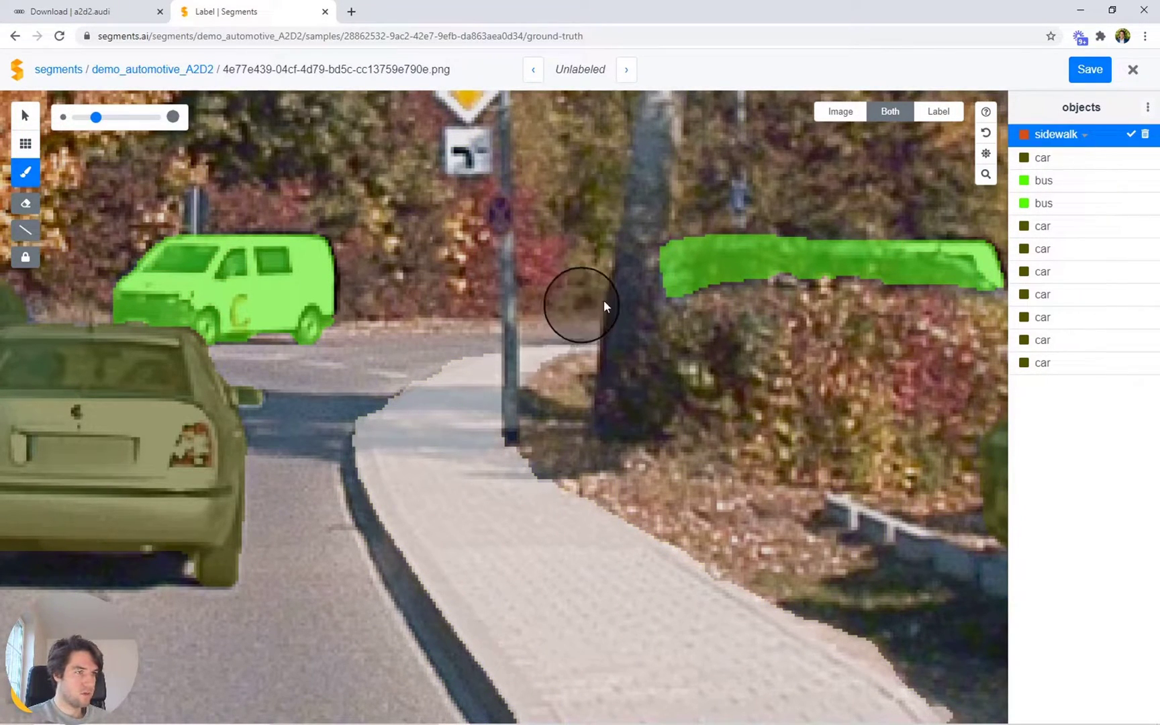
pyautogui.moveTo(752, 551); pyautogui.dragTo(490, 473)
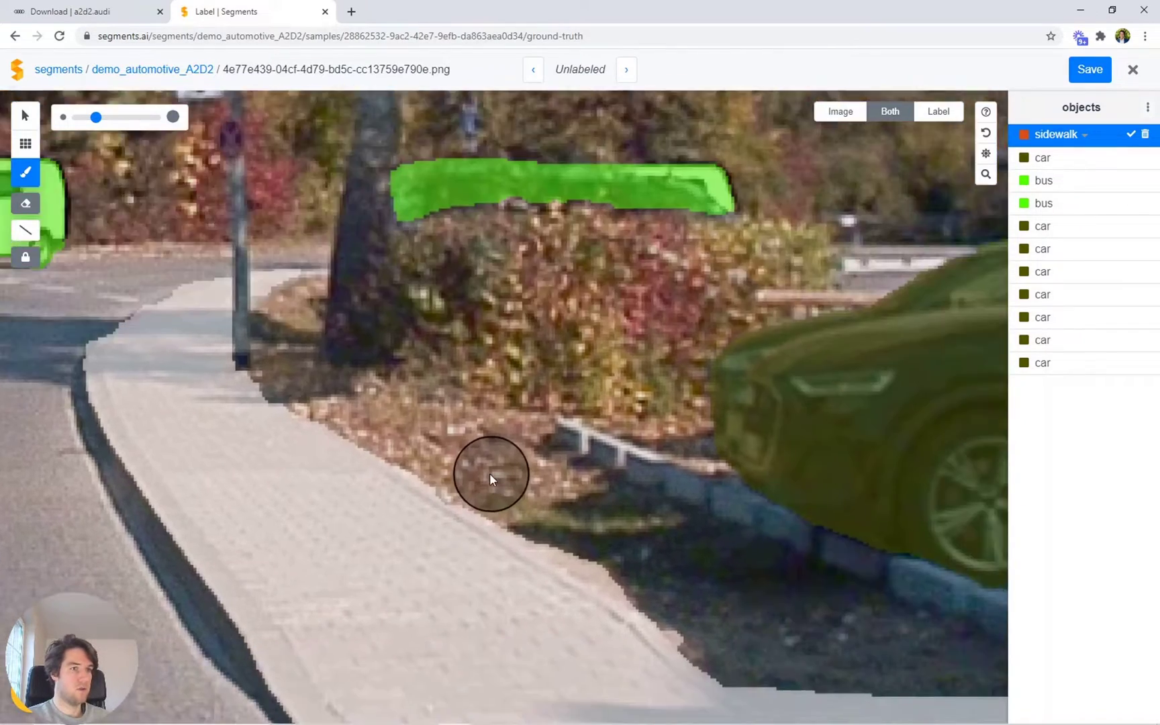
pyautogui.scroll(-5, 489, 473)
pyautogui.press('Return')
pyautogui.scroll(5, 699, 583)
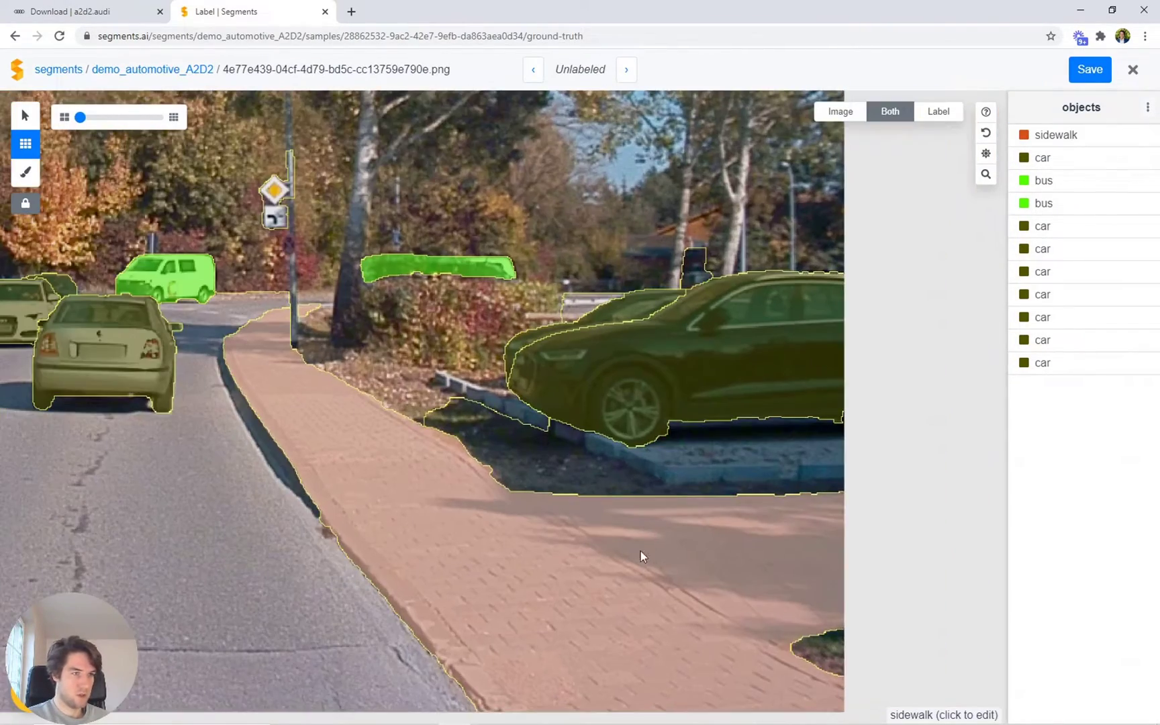
# Segment the ground strip between the footpath and the parked car, plus the small patch by the image edge, as terrain
pyautogui.click(827, 657)
pyautogui.scroll(2, 553, 464)
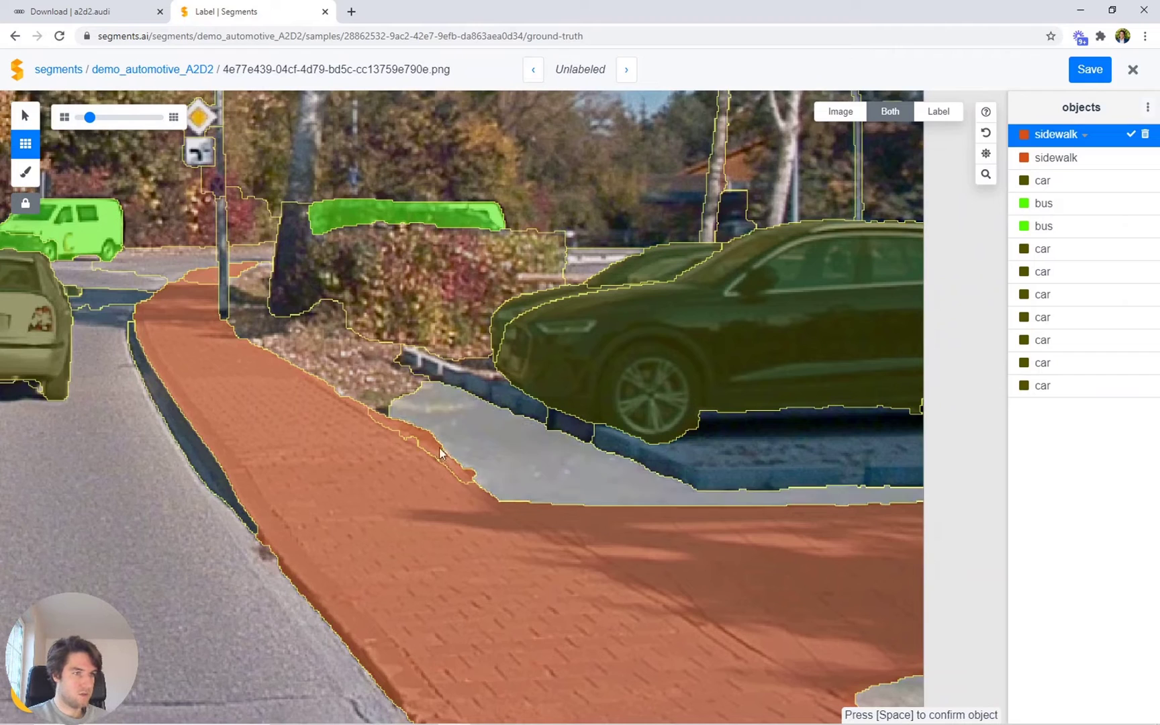
pyautogui.write('terr')
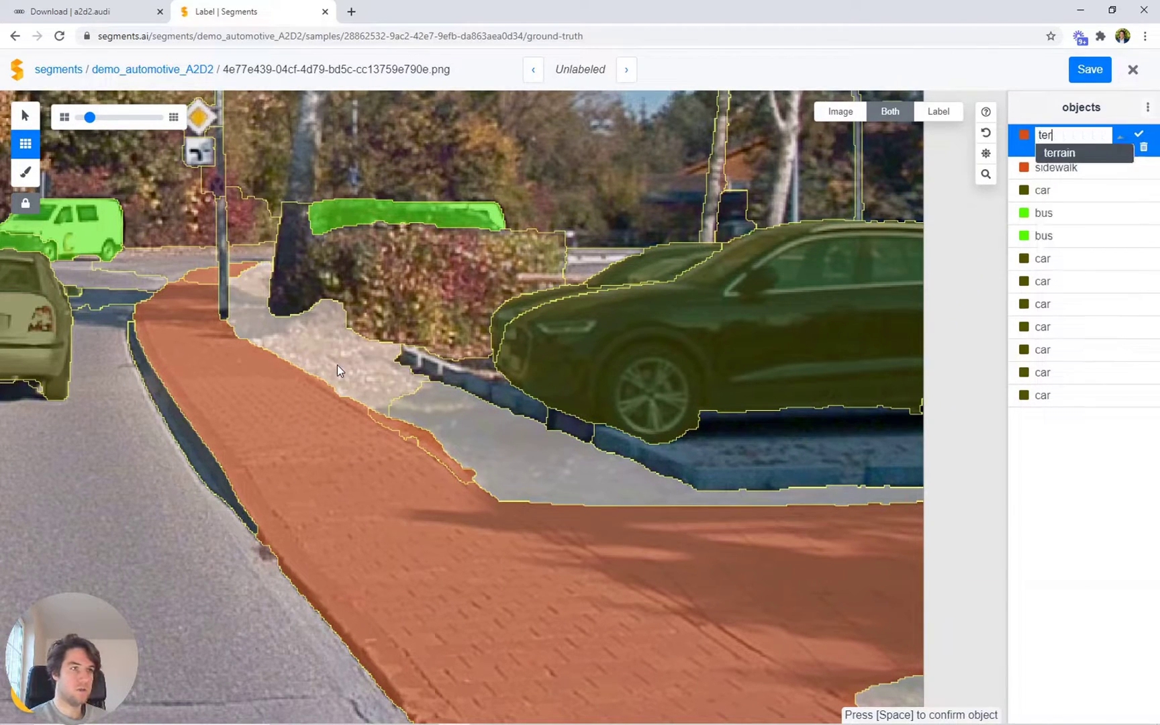
pyautogui.press('Return')
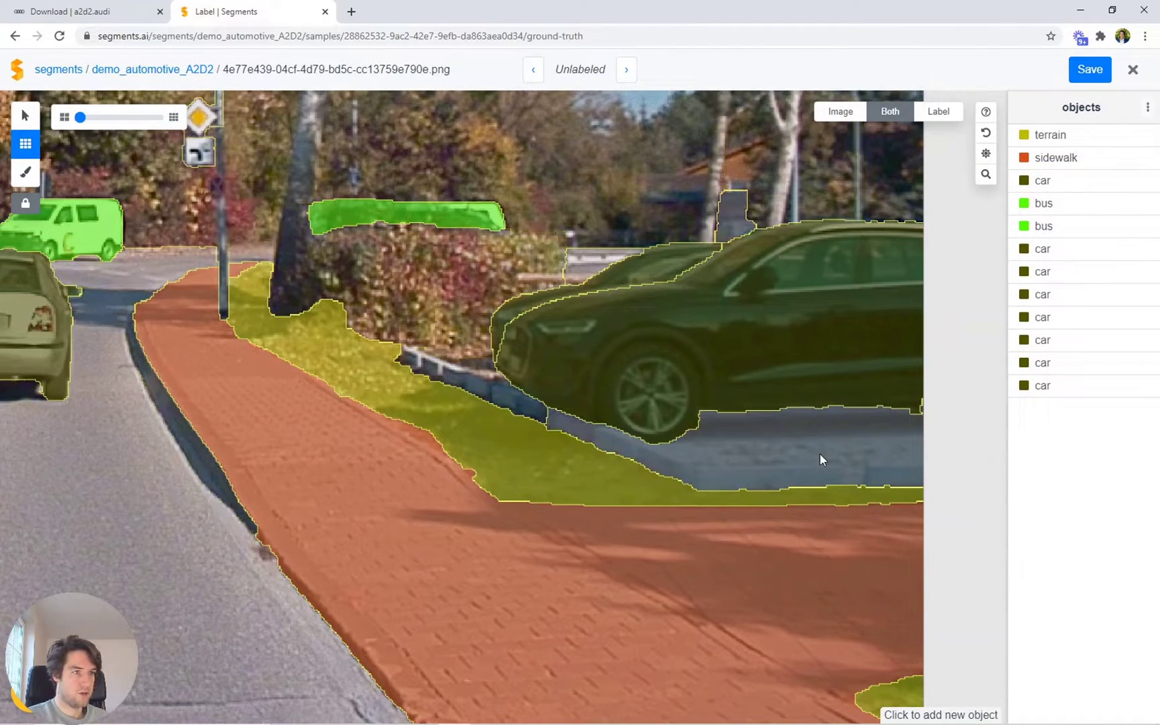
# Segment the kerb and ground beneath the dark parked car as a new object and categorize it as terrain
pyautogui.click(534, 436)
pyautogui.click(501, 390)
pyautogui.write('terr')
pyautogui.press('Return')
pyautogui.press('space')
# Segment the hedge between the tree trunk and the dark parked car and categorize it as vegetation
pyautogui.moveTo(366, 261)
pyautogui.mouseDown()
pyautogui.moveTo(505, 531)
pyautogui.moveTo(599, 468)
pyautogui.moveTo(627, 536)
pyautogui.mouseUp()
pyautogui.scroll(1, 472, 444)
pyautogui.scroll(1, 474, 442)
pyautogui.write('veg')
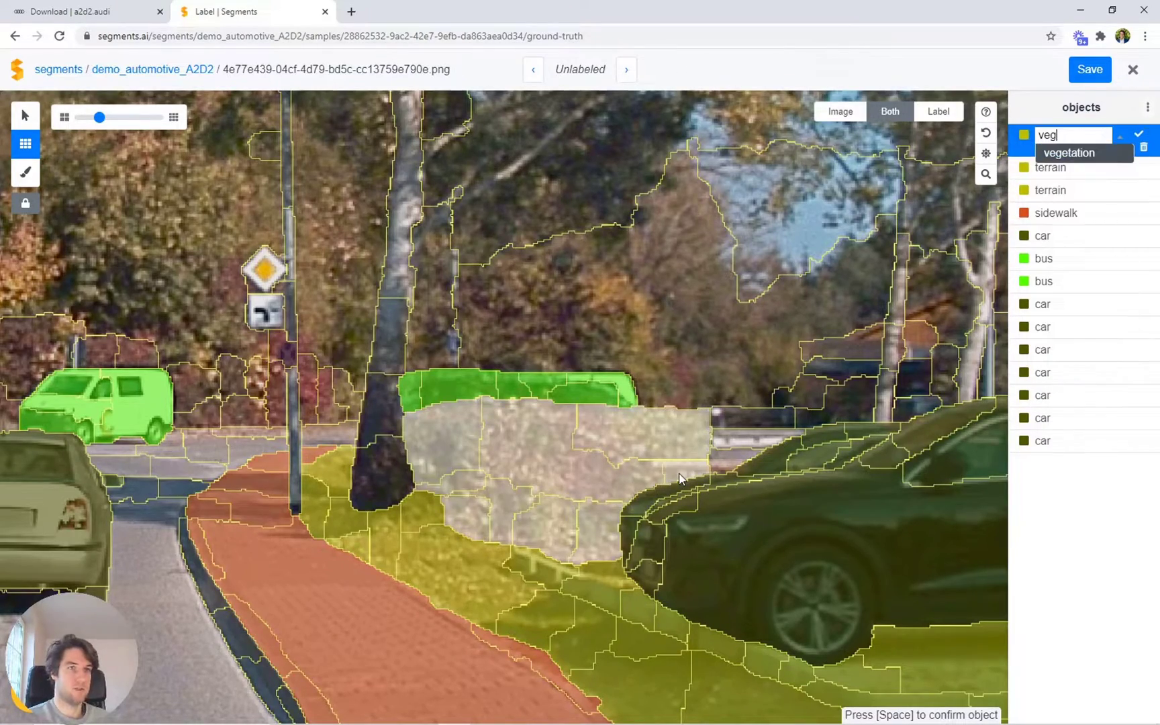
pyautogui.press('Return')
pyautogui.press('space')
pyautogui.scroll(-3, 672, 457)
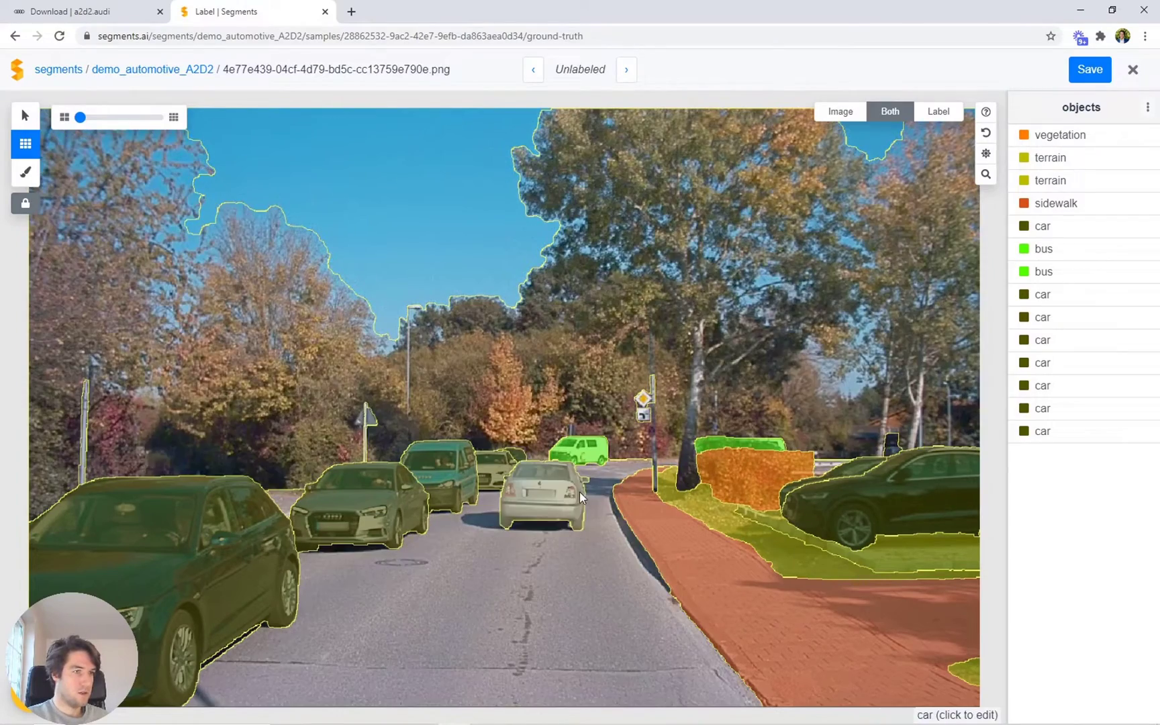
# Segment the yellow diamond sign on the pole, refine its outline with the brush, and categorize it as traffic sign
pyautogui.scroll(5, 649, 390)
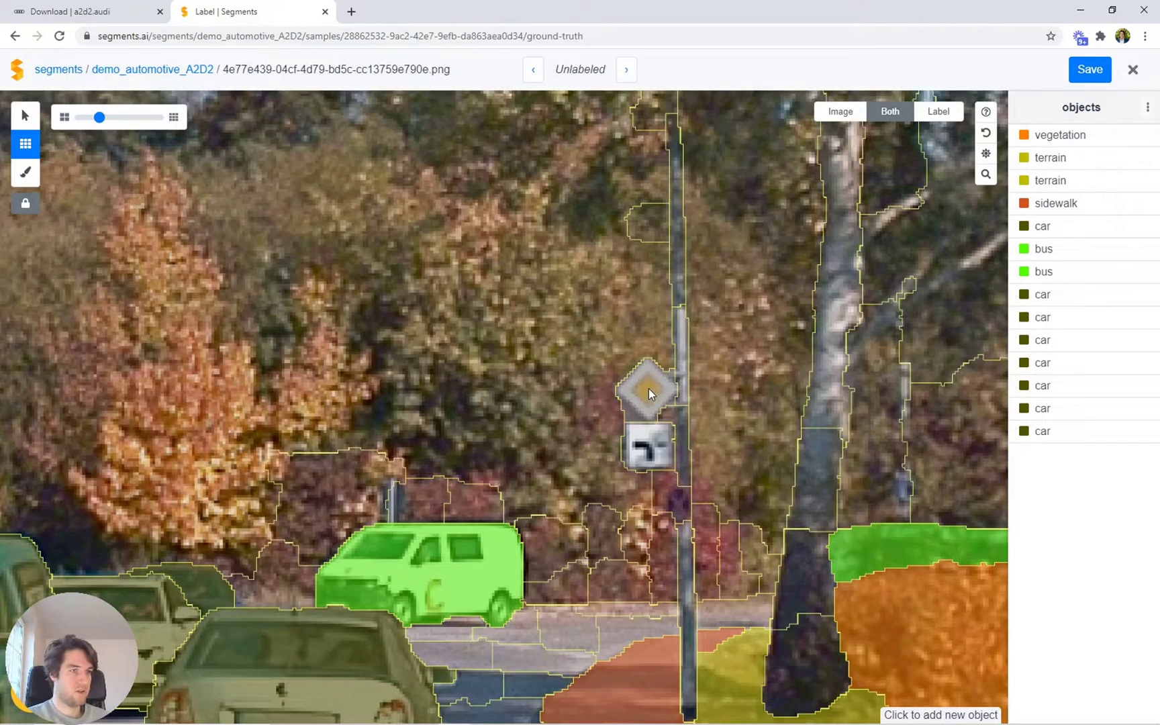
pyautogui.click(649, 389)
pyautogui.scroll(2, 650, 389)
pyautogui.press('b')
pyautogui.moveTo(577, 441)
pyautogui.mouseDown()
pyautogui.moveTo(614, 482)
pyautogui.moveTo(573, 446)
pyautogui.moveTo(603, 473)
pyautogui.mouseUp()
pyautogui.write('ctraf')
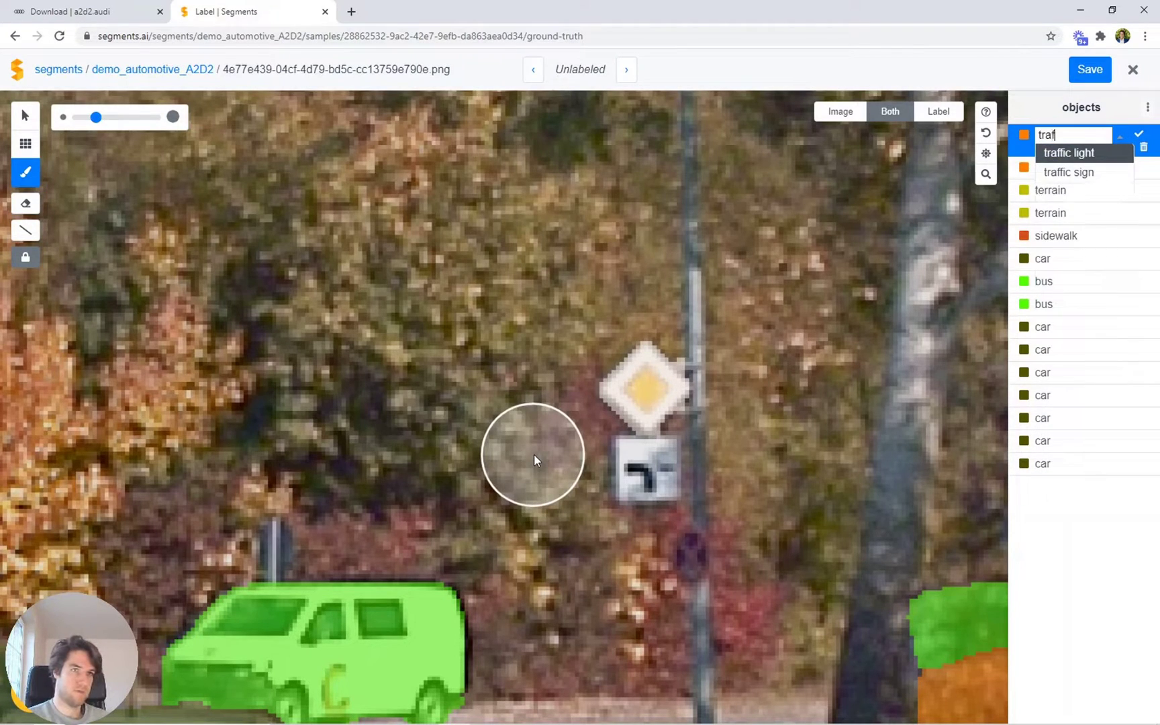
pyautogui.press('Down')
pyautogui.press('Return')
# Segment the square sign below the diamond sign as another traffic sign object
pyautogui.press('s')
pyautogui.click(637, 476)
pyautogui.press('space')
pyautogui.press('b')
pyautogui.press('s')
# Segment the small round sign lower on the same pole as a separate traffic sign object
pyautogui.click(691, 547)
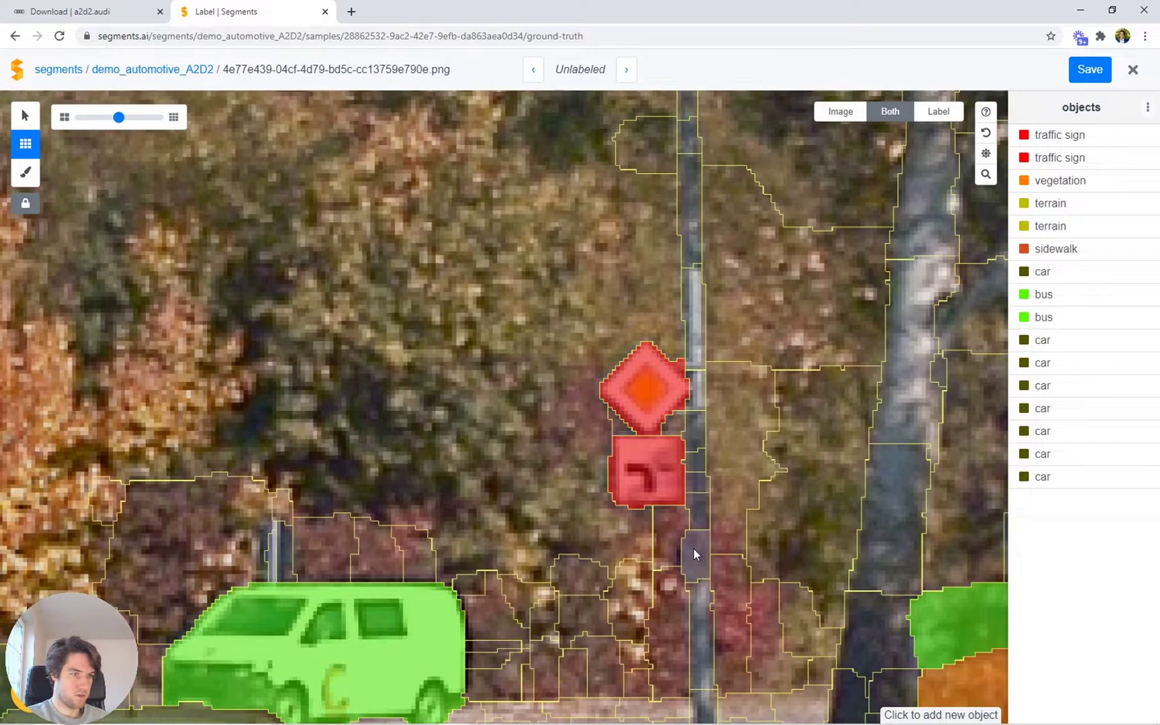
pyautogui.press('b')
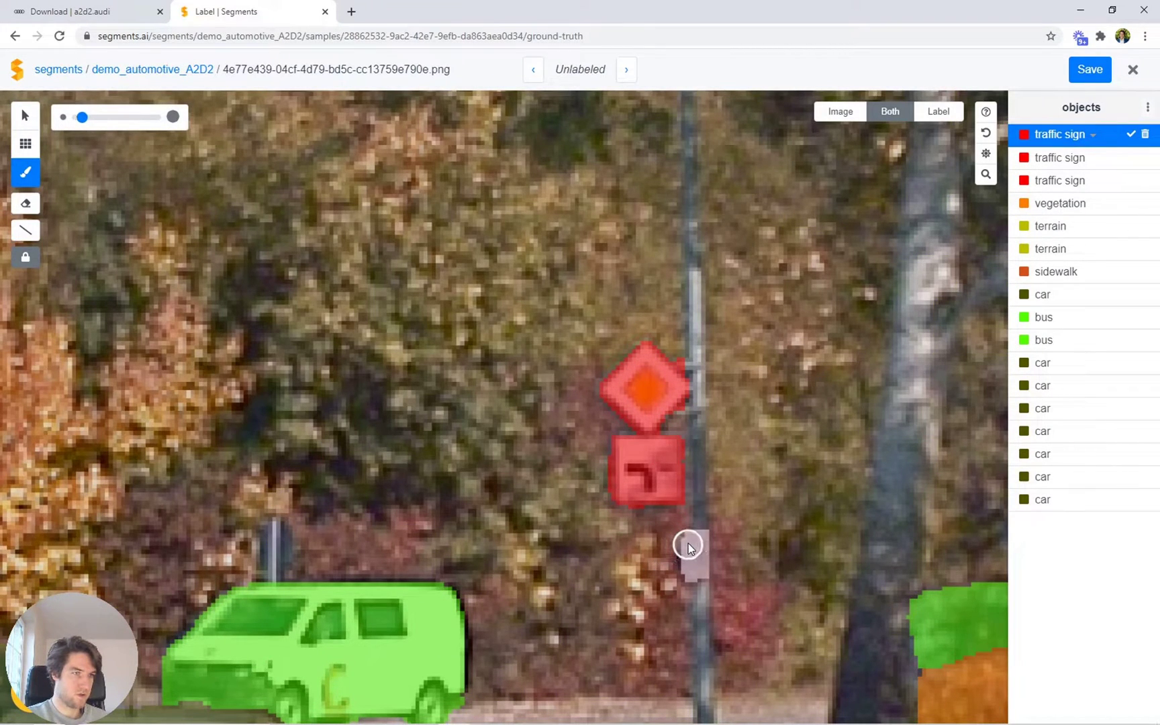
pyautogui.press('Escape')
pyautogui.press('s')
# Segment the full length of the post carrying the traffic signs, refine it with the brush, and categorize it as pole
pyautogui.scroll(-5, 652, 380)
pyautogui.scroll(3, 661, 360)
pyautogui.click(636, 380)
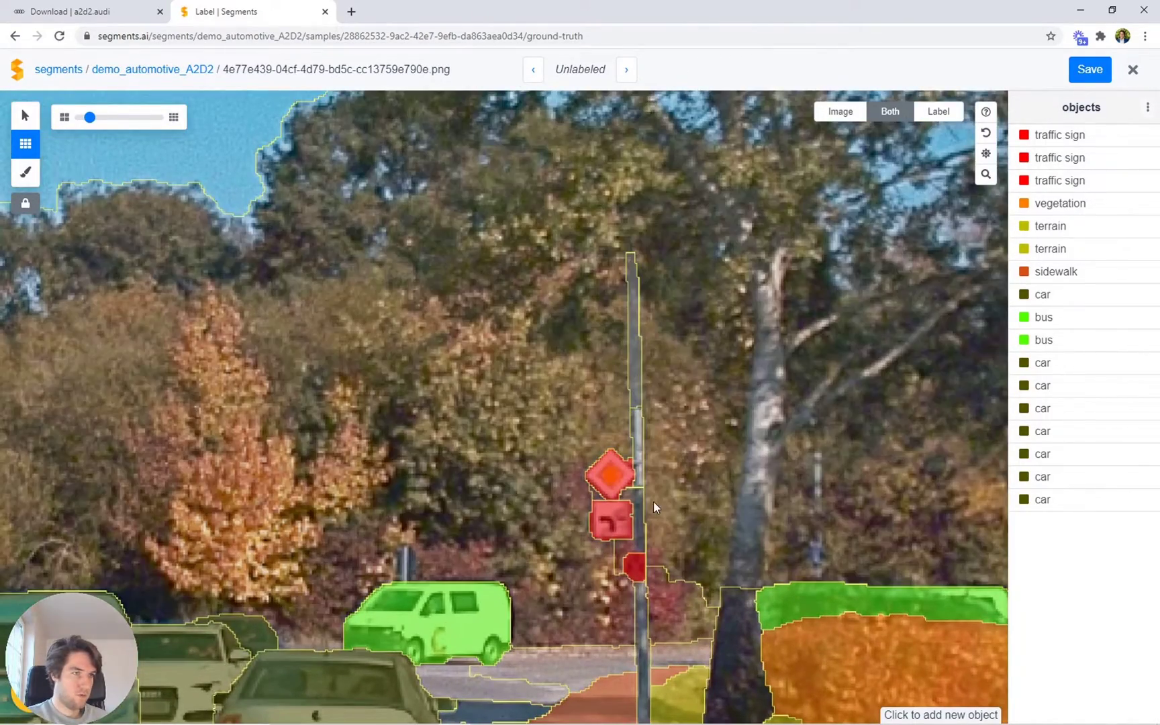
pyautogui.moveTo(653, 499); pyautogui.dragTo(631, 366)
pyautogui.scroll(1, 619, 339)
pyautogui.click(619, 333)
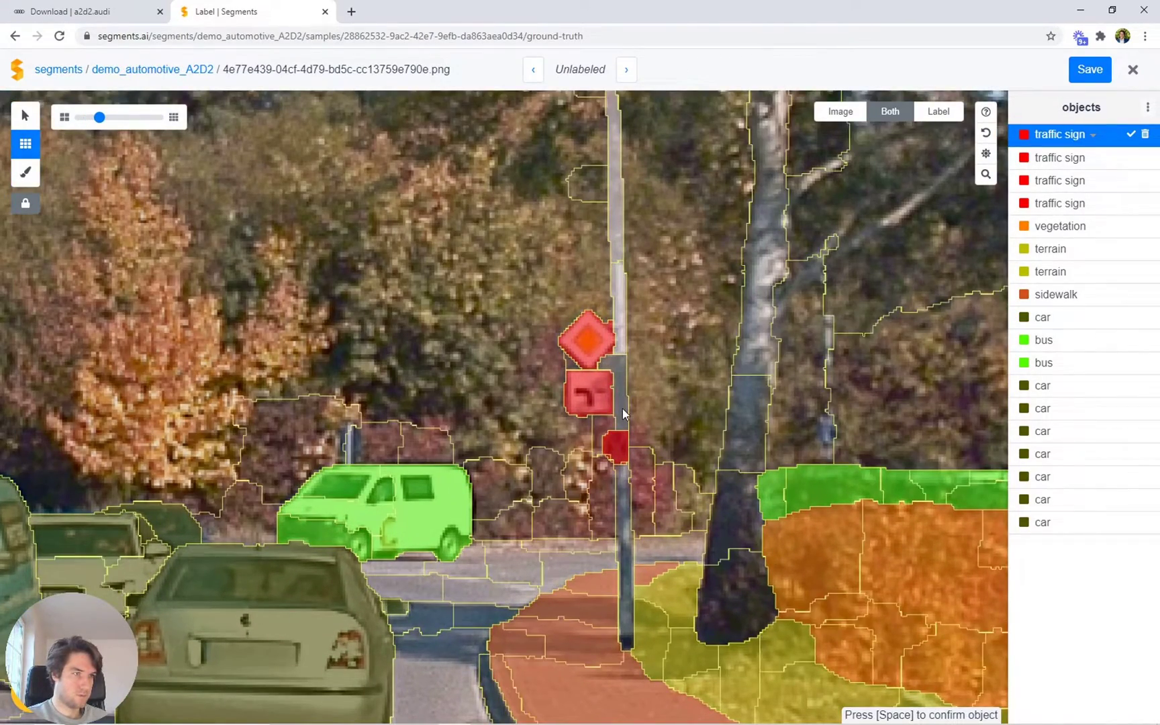
pyautogui.press('b')
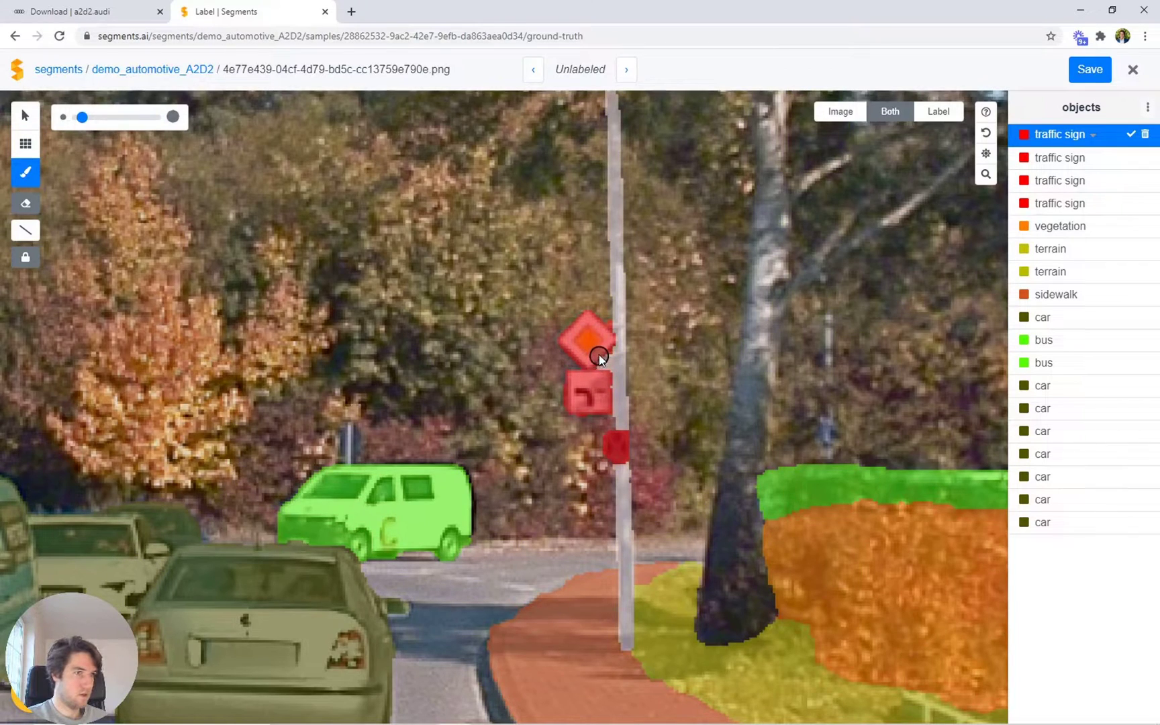
pyautogui.moveTo(602, 356); pyautogui.dragTo(598, 397)
pyautogui.write('cpo')
pyautogui.press('Return')
pyautogui.press('space')
pyautogui.scroll(-5, 557, 370)
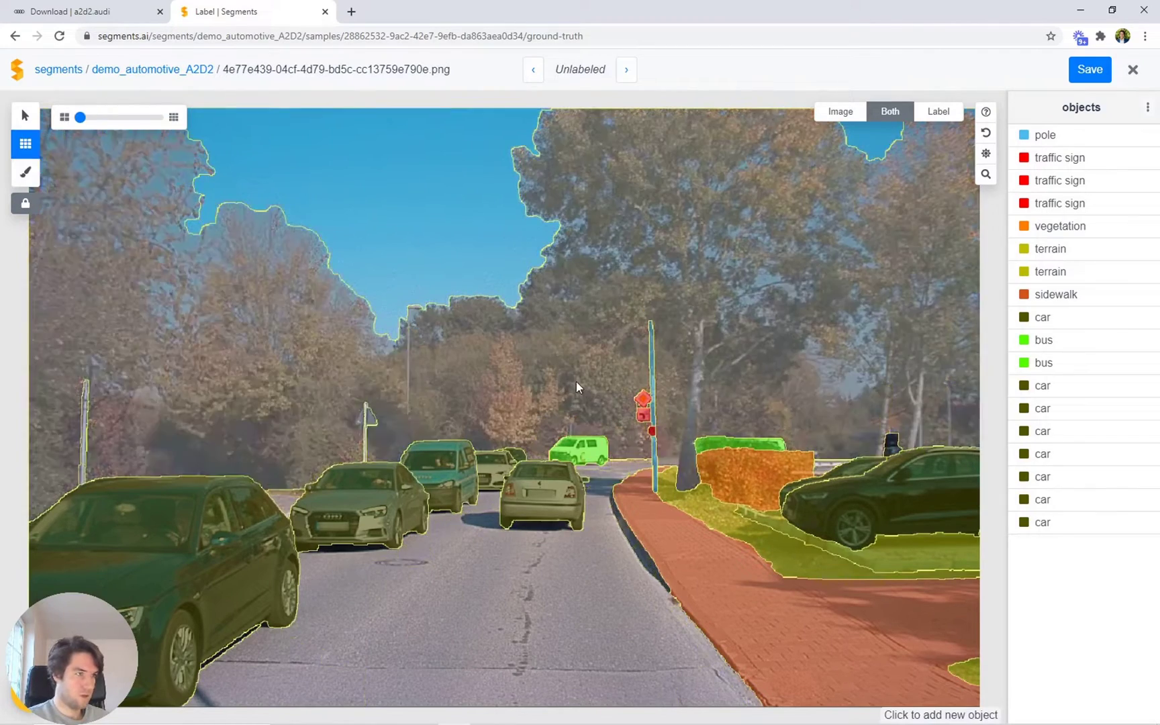
# Segment the triangular sign together with its post behind the grey Audi as one pole object
pyautogui.scroll(5, 372, 410)
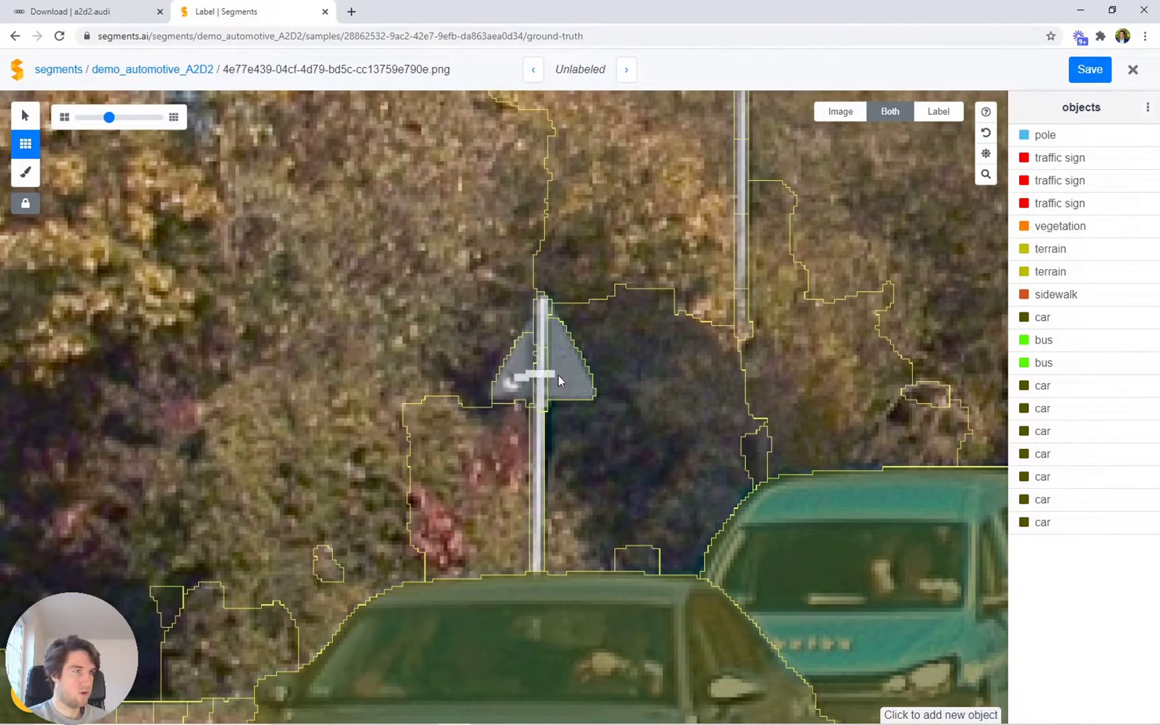
pyautogui.click(535, 321)
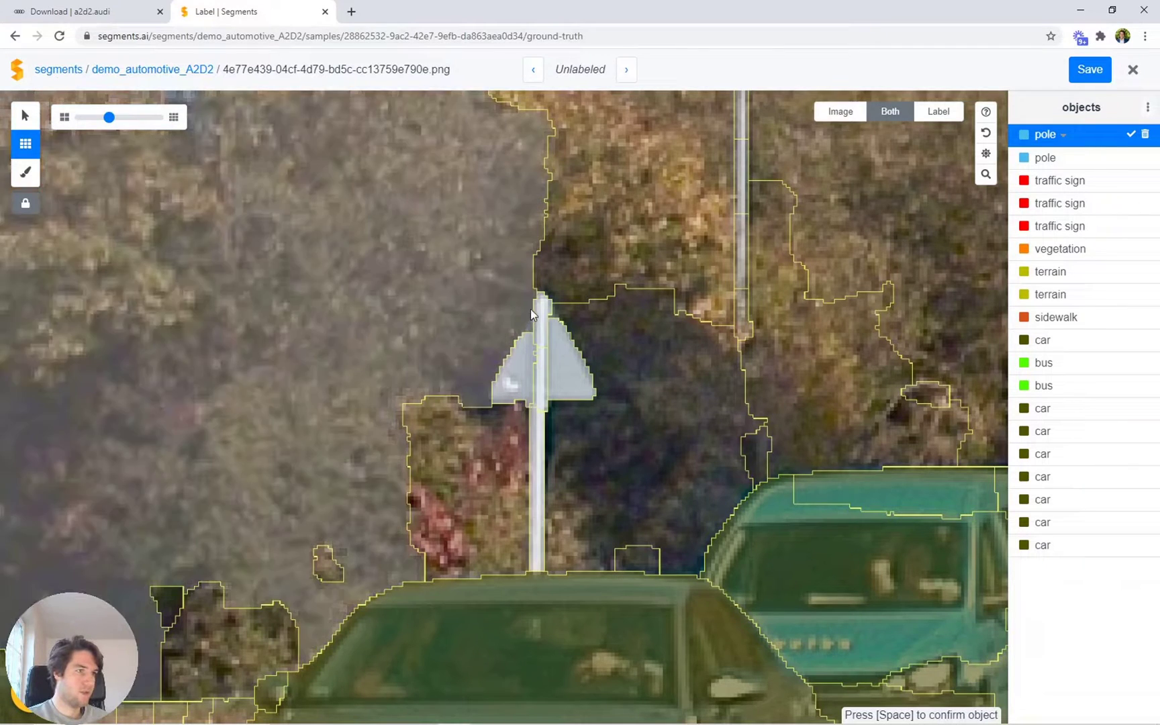
pyautogui.press('b')
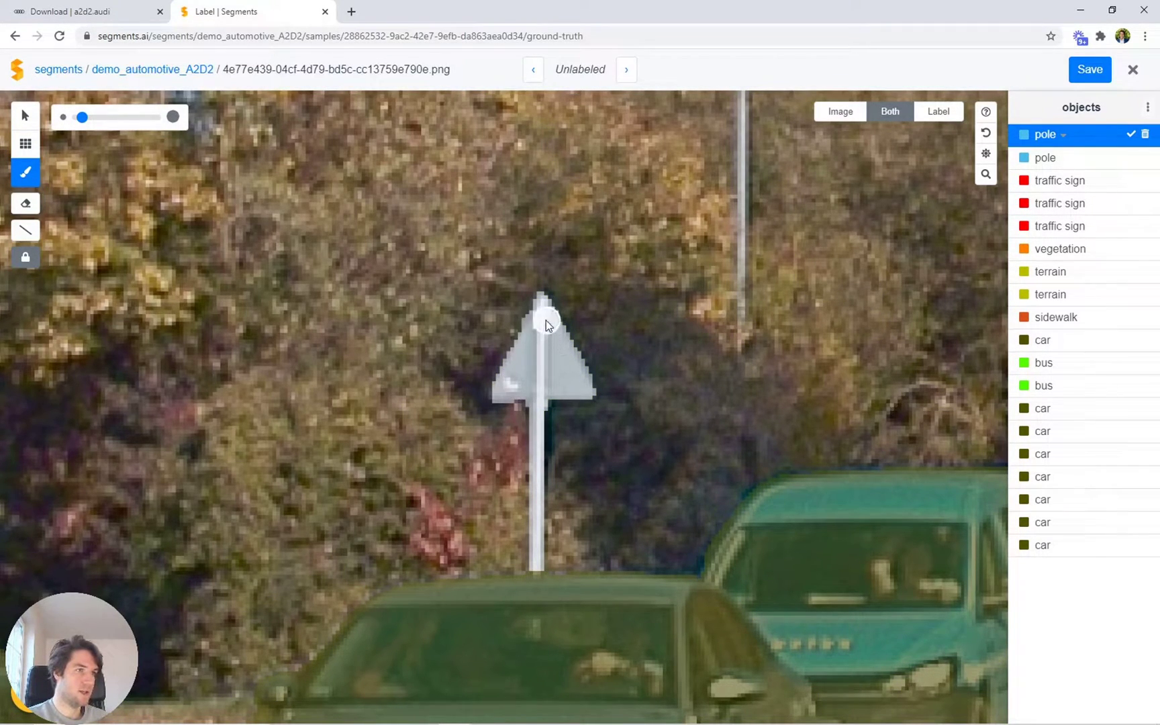
pyautogui.write('p')
pyautogui.press('Return')
pyautogui.scroll(-8, 681, 433)
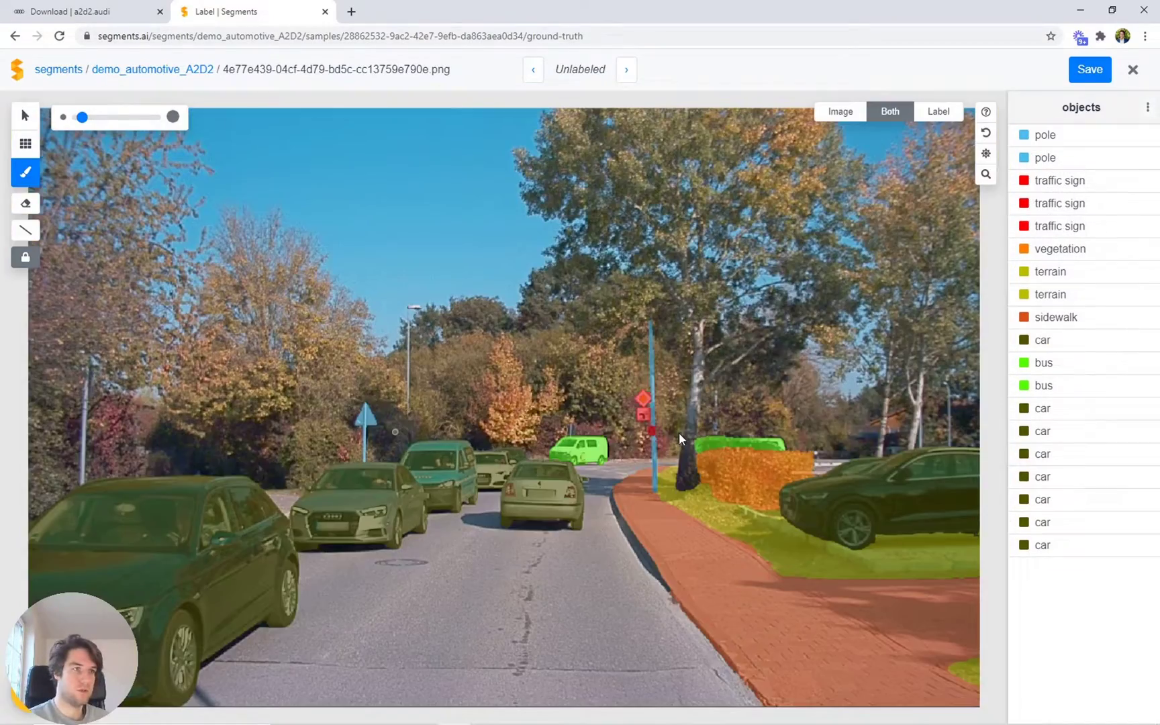
# Segment the post rising behind the nearest dark car and keep it as a pole object
pyautogui.press('s')
pyautogui.scroll(5, 113, 423)
pyautogui.moveTo(114, 423); pyautogui.dragTo(320, 419)
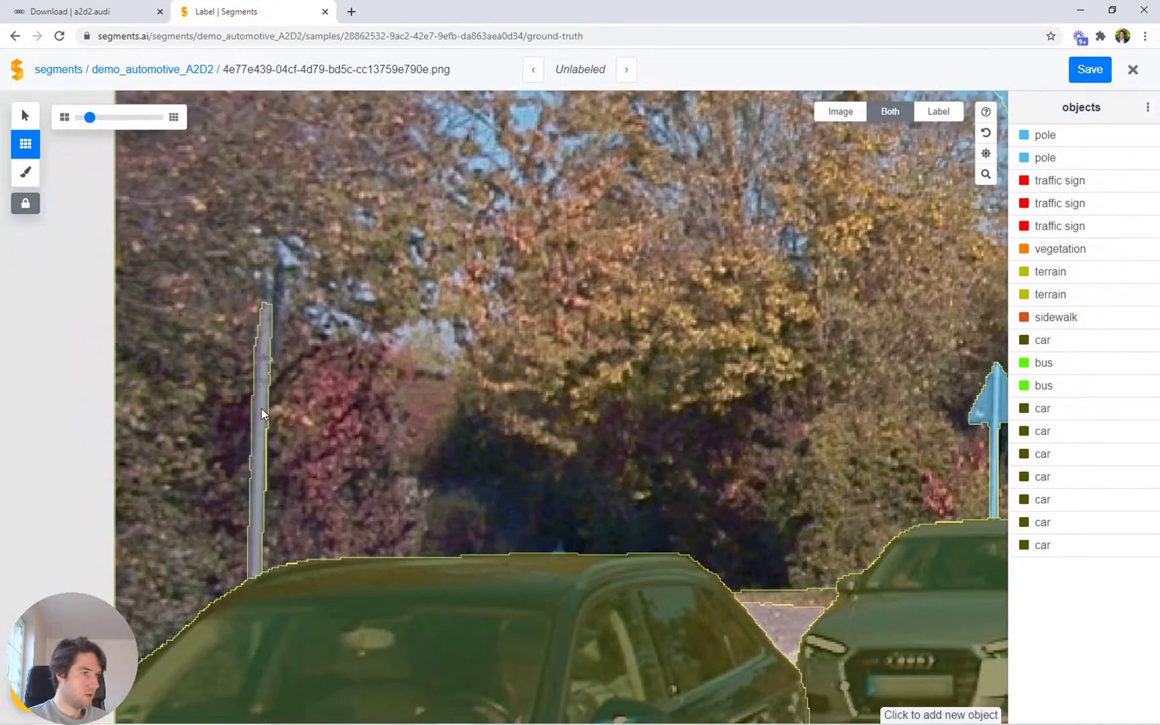
pyautogui.click(261, 409)
pyautogui.scroll(-5, 302, 416)
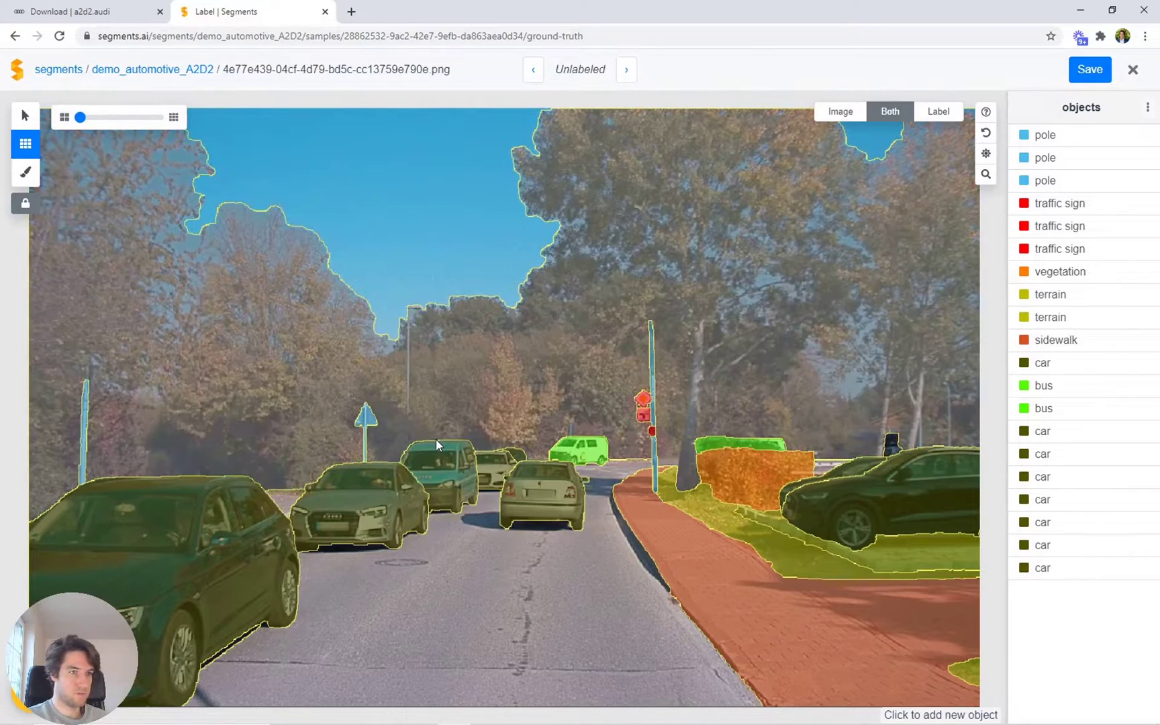
# Segment the whole asphalt surface, including the piece visible behind the hedge, and categorize it as road
pyautogui.click(514, 642)
pyautogui.scroll(3, 227, 655)
pyautogui.click(214, 653)
pyautogui.scroll(-3, 305, 613)
pyautogui.scroll(5, 707, 457)
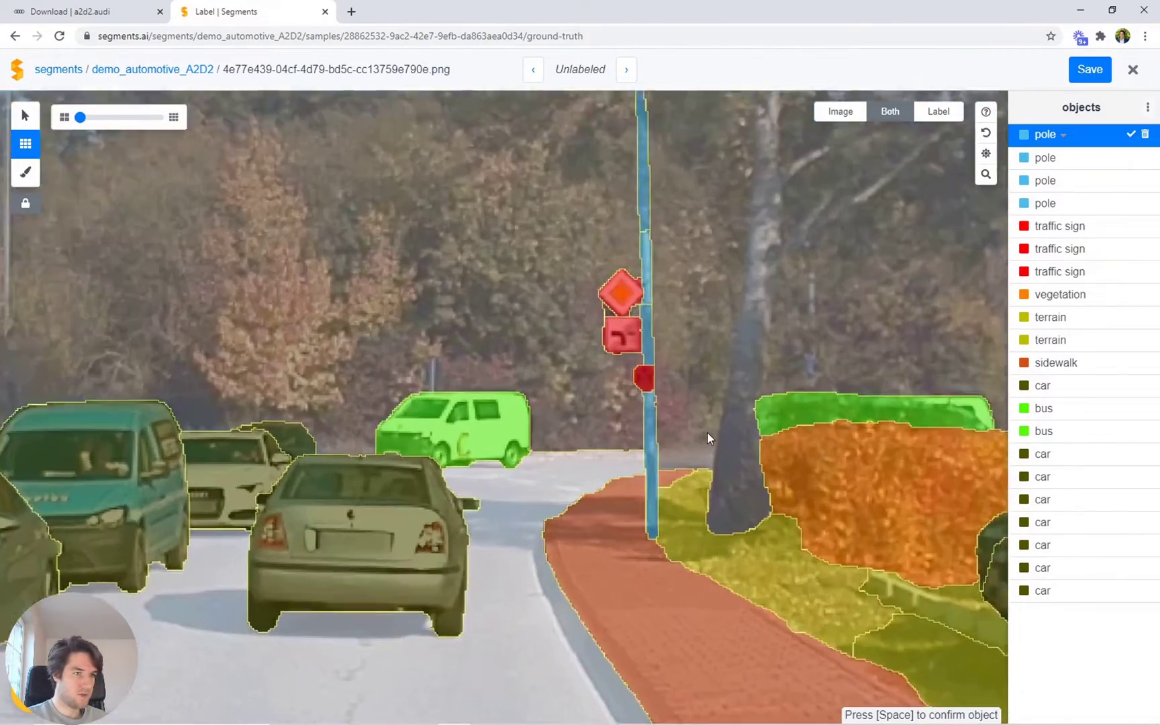
pyautogui.moveTo(841, 413); pyautogui.dragTo(155, 399)
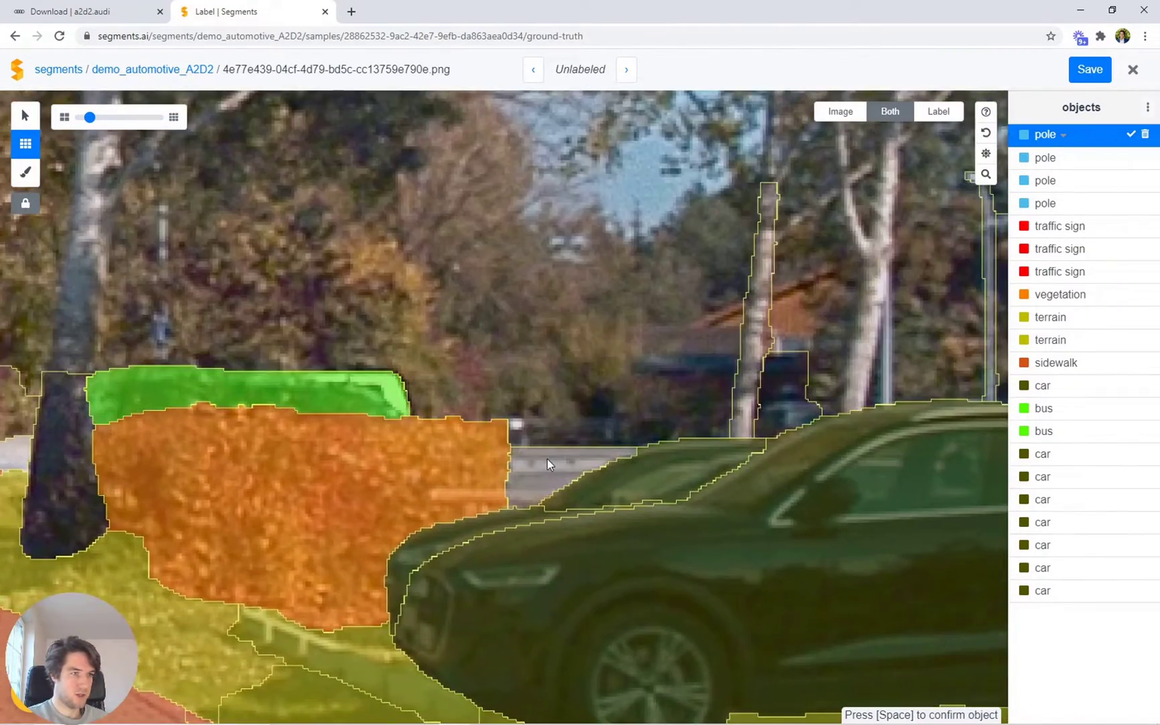
pyautogui.click(545, 462)
pyautogui.write('road')
pyautogui.press('Return')
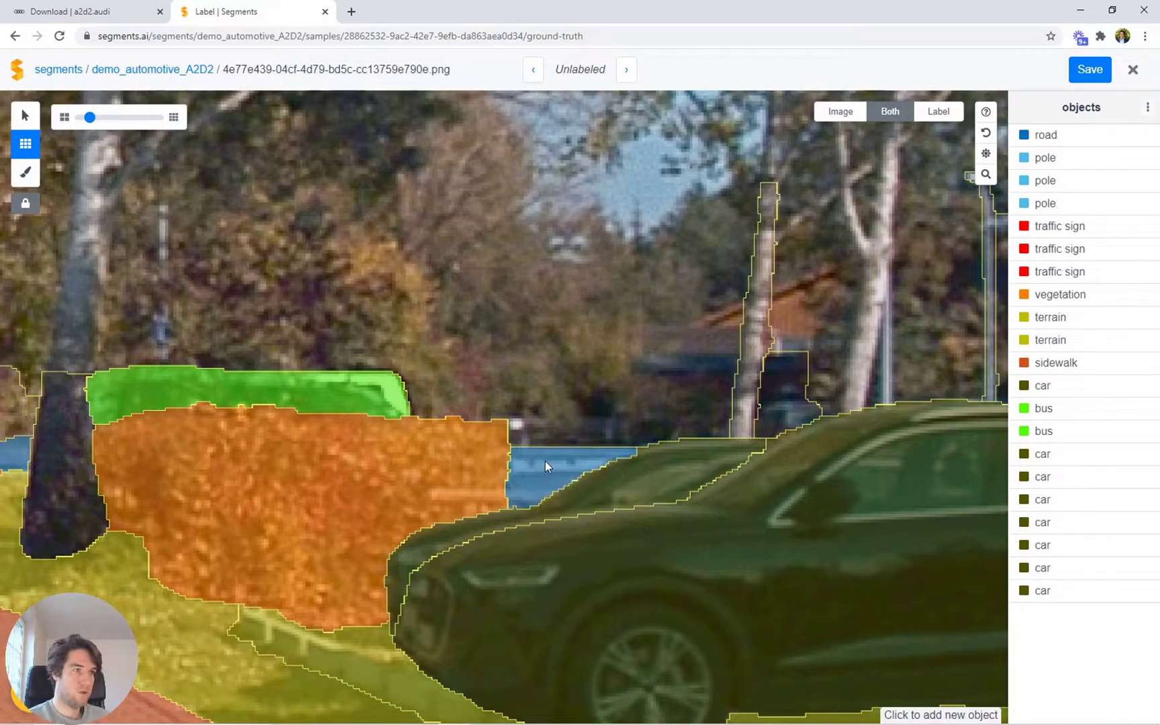
pyautogui.scroll(-5, 545, 461)
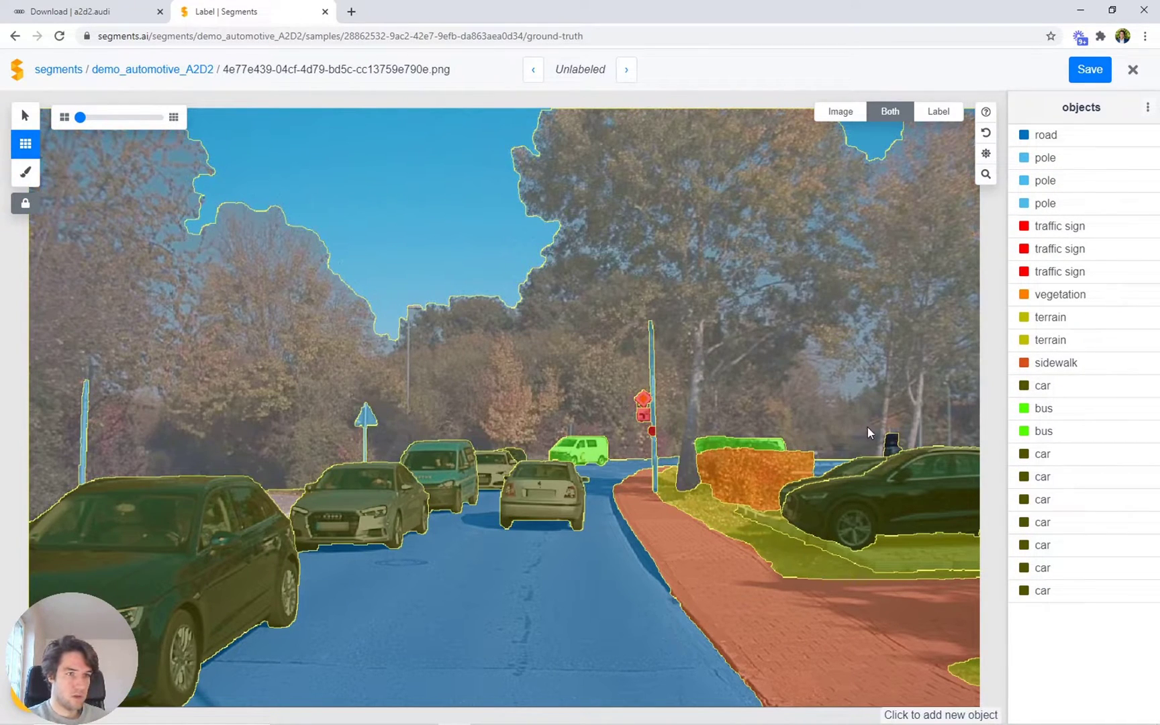
# Segment the main open sky area and the small gap above the trees and categorize them as sky
pyautogui.click(352, 189)
pyautogui.click(859, 113)
pyautogui.click(873, 114)
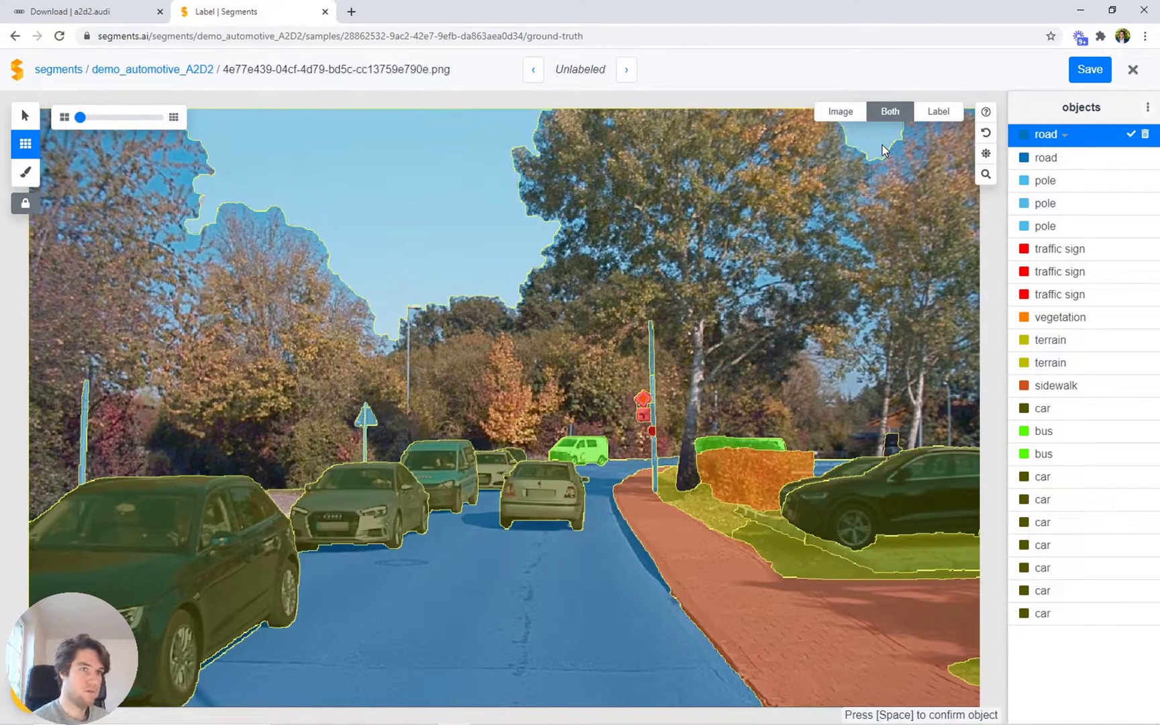
pyautogui.write('sky')
pyautogui.press('Return')
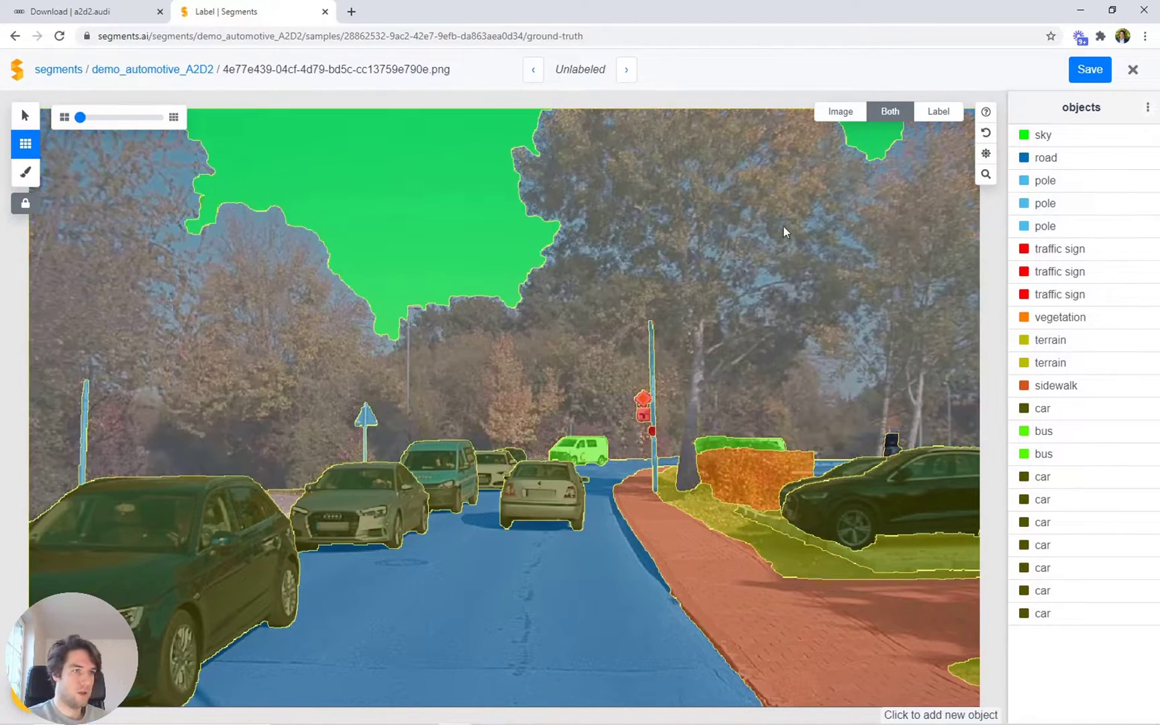
# Segment all the trees and bushes in the background as one object and categorize it as vegetation
pyautogui.click(758, 191)
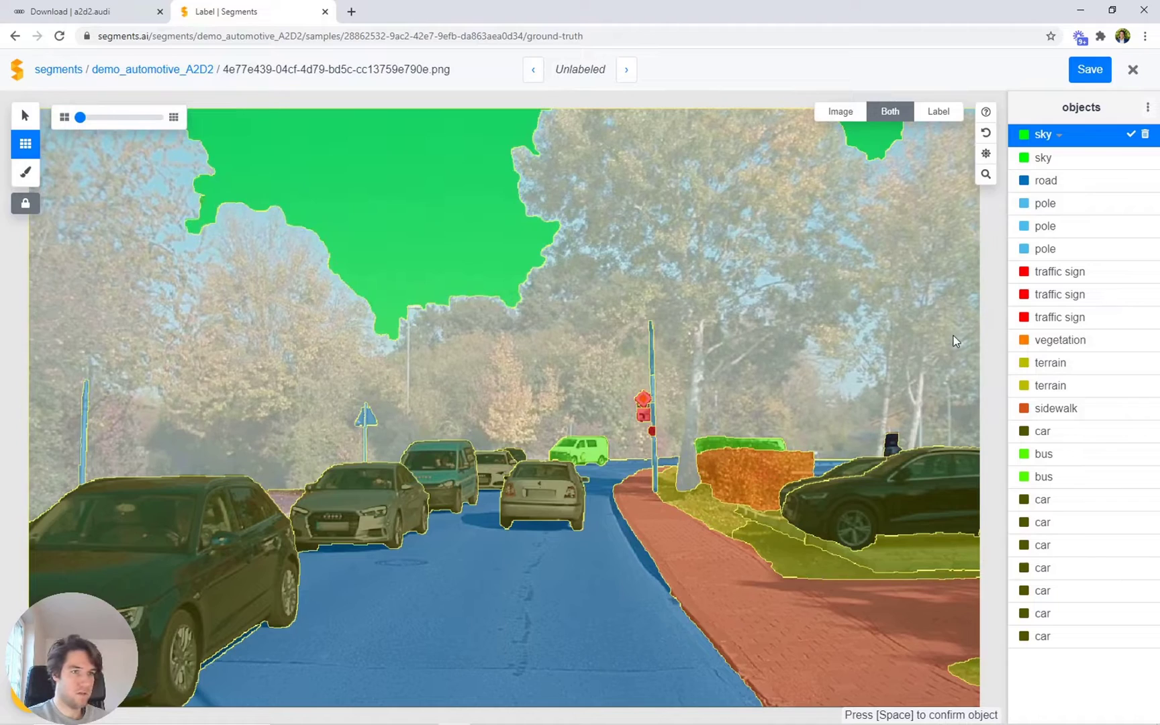
pyautogui.write('vege')
pyautogui.press('Return')
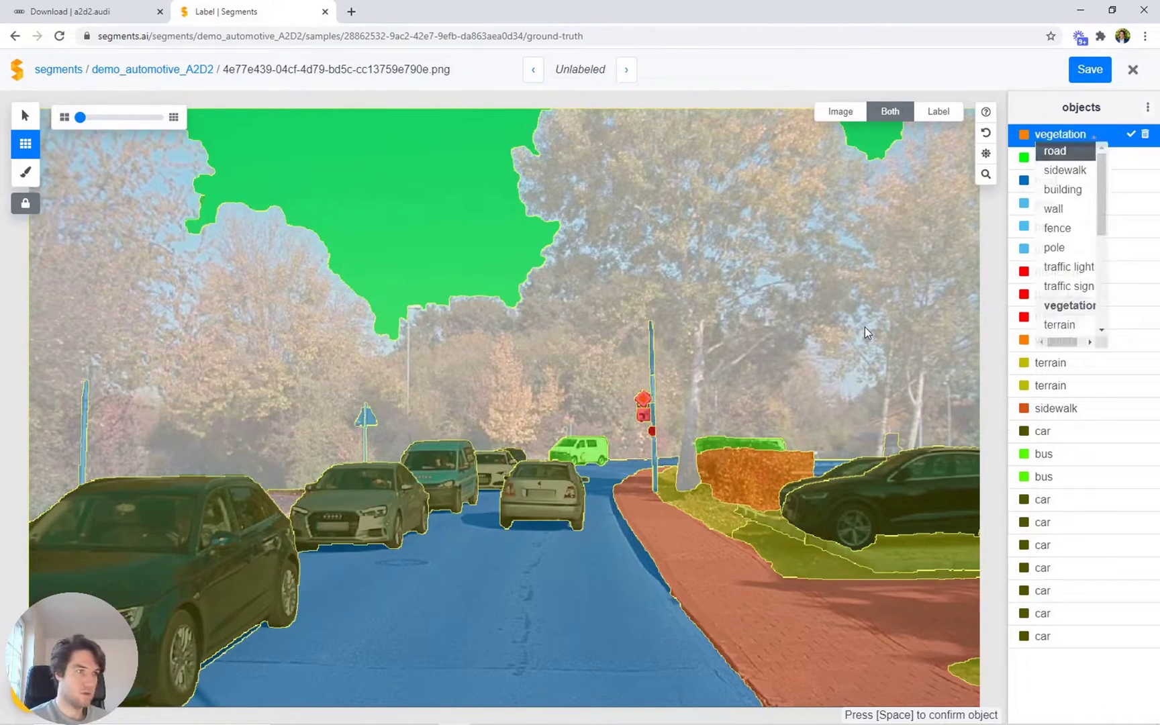
# Segment the paved patch visible between the nearest dark car and the grey Audi and categorize it as sidewalk
pyautogui.scroll(5, 201, 494)
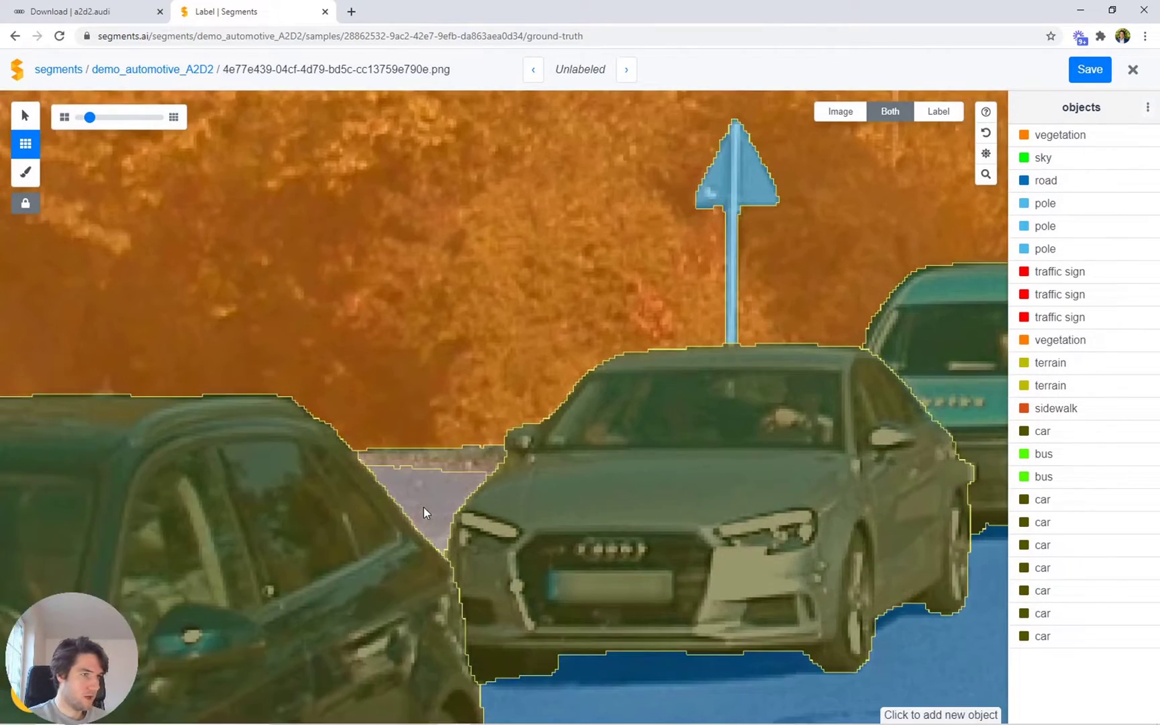
pyautogui.click(425, 507)
pyautogui.write('sidewalk')
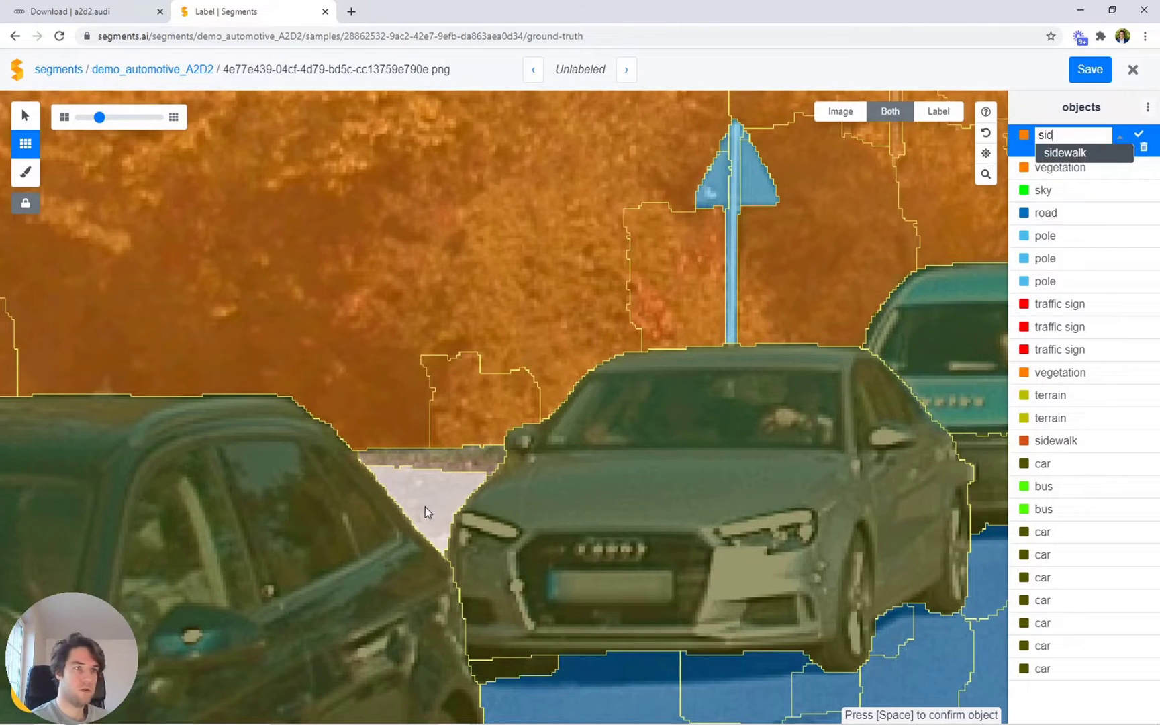
pyautogui.press('Return')
# Segment the thin strip above the paved patch between the two cars and categorize it as terrain
pyautogui.click(450, 462)
pyautogui.write('terrain')
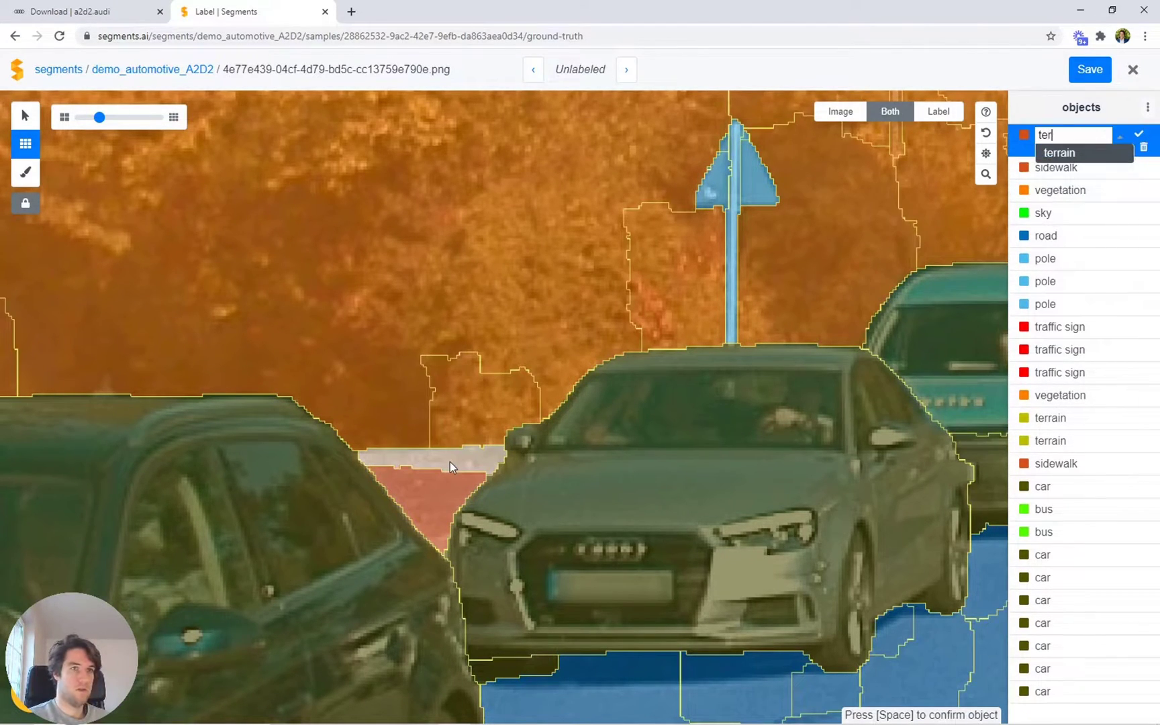
pyautogui.press('Return')
pyautogui.scroll(-5, 450, 462)
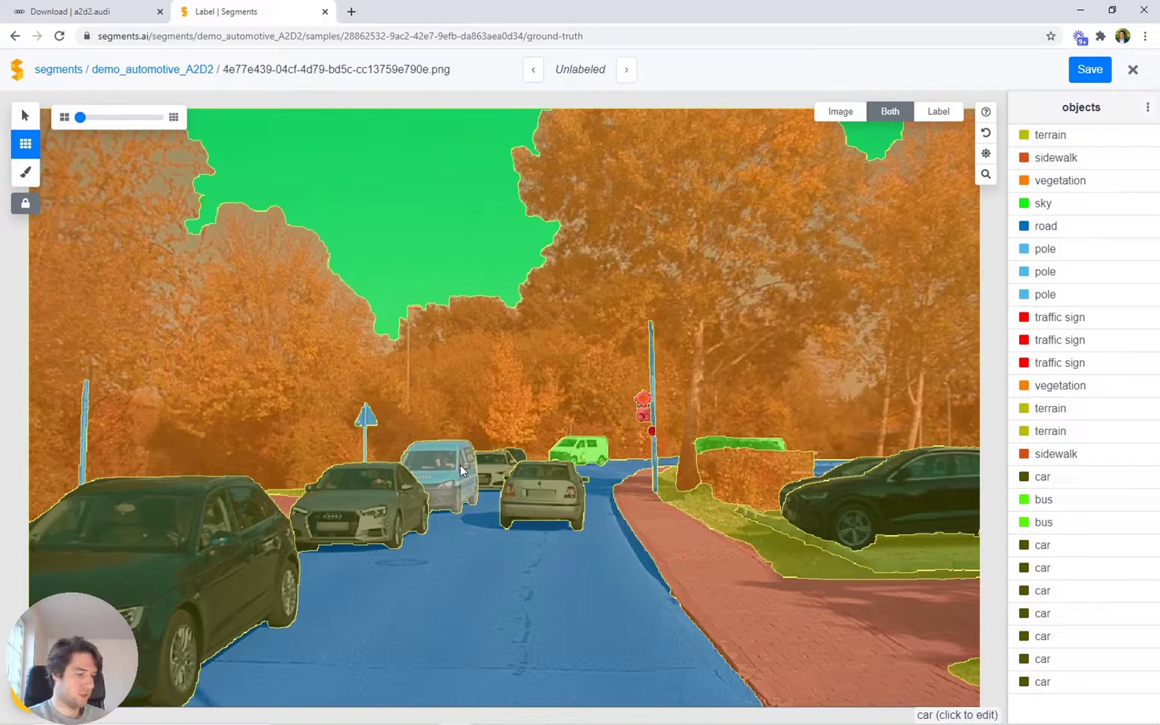
# Reopen the background vegetation object and brush in the unlabeled gaps around the traffic signs and tree trunk
pyautogui.press('l')
pyautogui.press('space')
pyautogui.scroll(5, 642, 417)
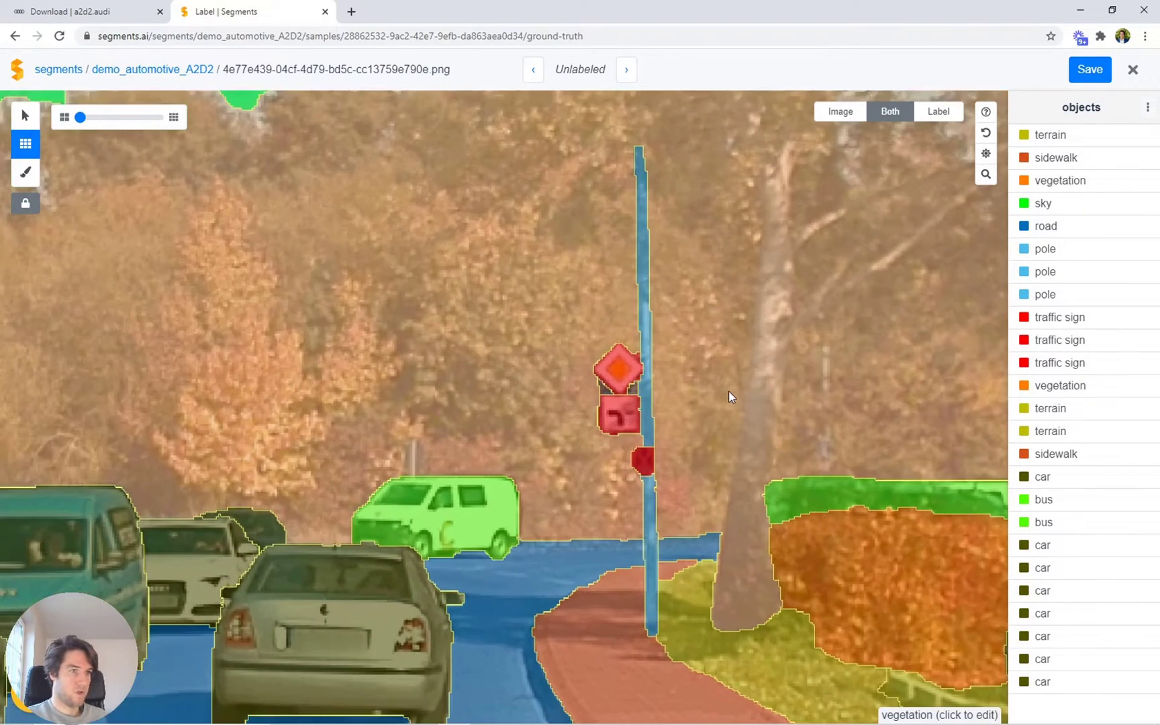
pyautogui.click(748, 389)
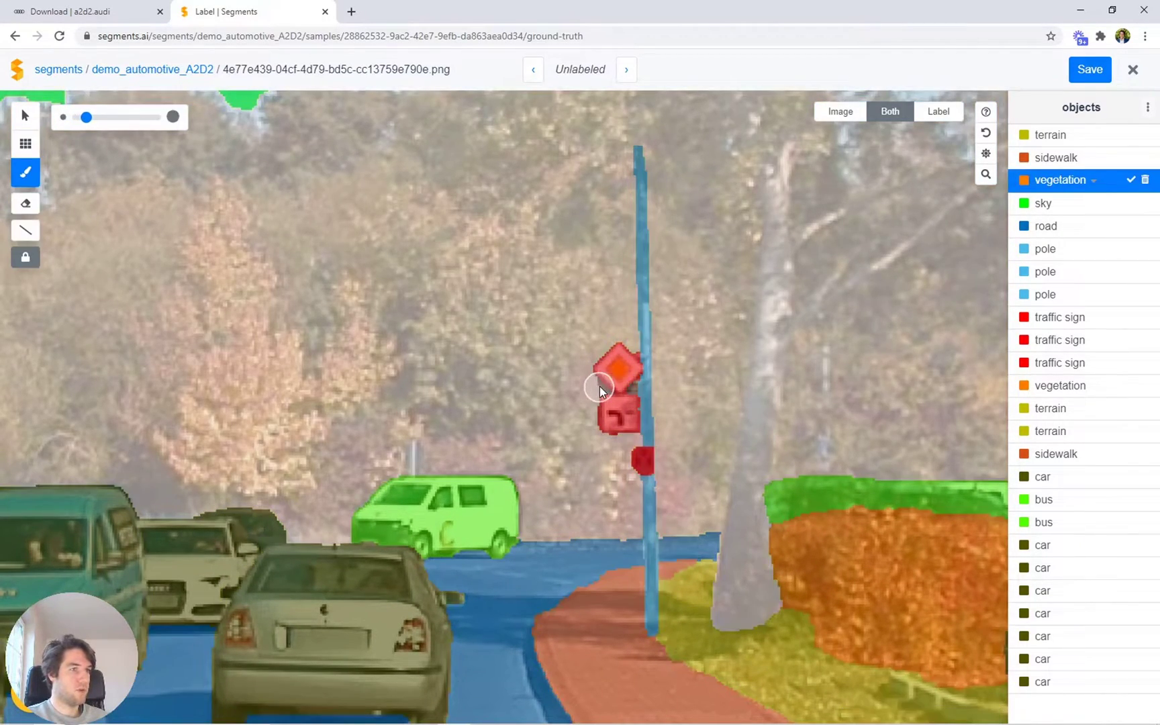
pyautogui.moveTo(593, 386)
pyautogui.mouseDown()
pyautogui.moveTo(699, 356)
pyautogui.moveTo(735, 492)
pyautogui.mouseUp()
pyautogui.scroll(-5, 711, 509)
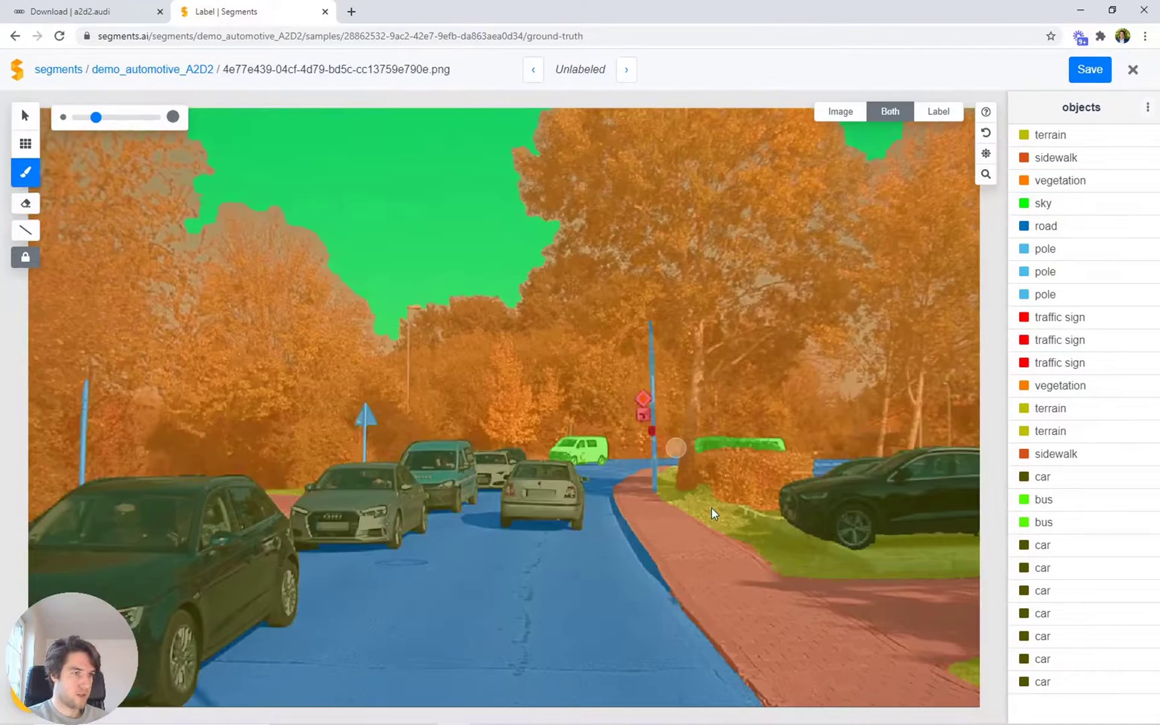
# Check the finished segmentation by switching repeatedly between the image, overlay and label-only views
pyautogui.press('Escape')
pyautogui.press('space')
pyautogui.press('space')
pyautogui.press('space')
pyautogui.press('space')
pyautogui.press('space')
pyautogui.press('space')
pyautogui.press('space')
pyautogui.press('space')
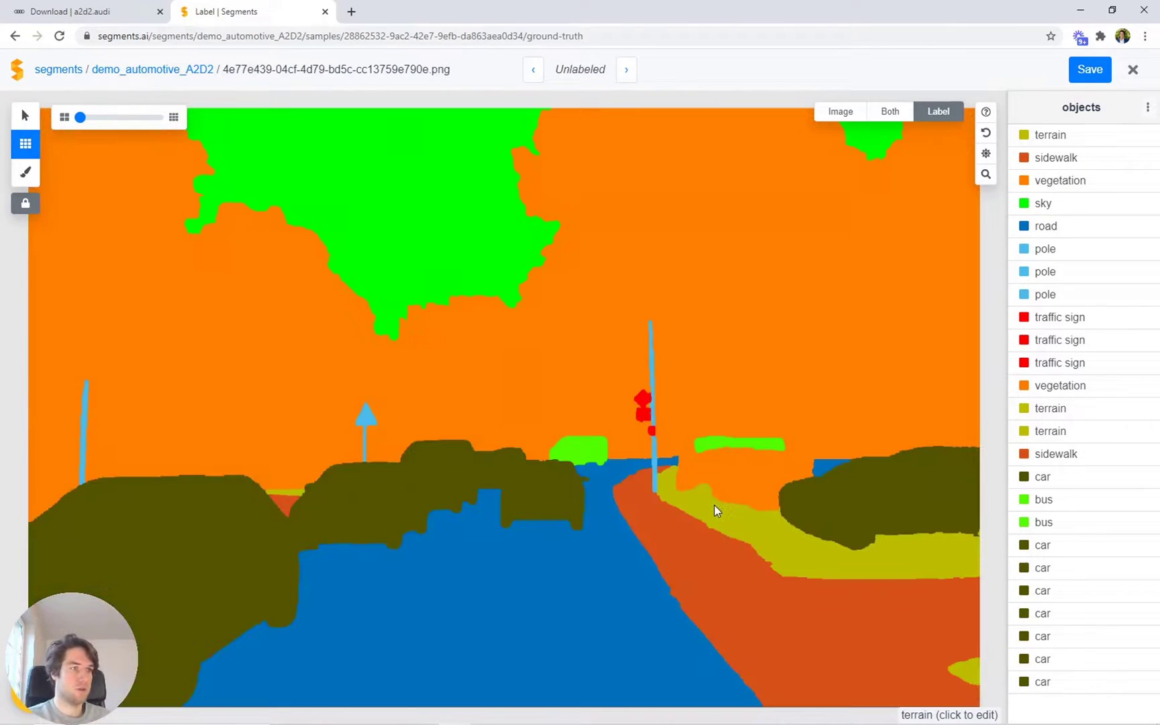
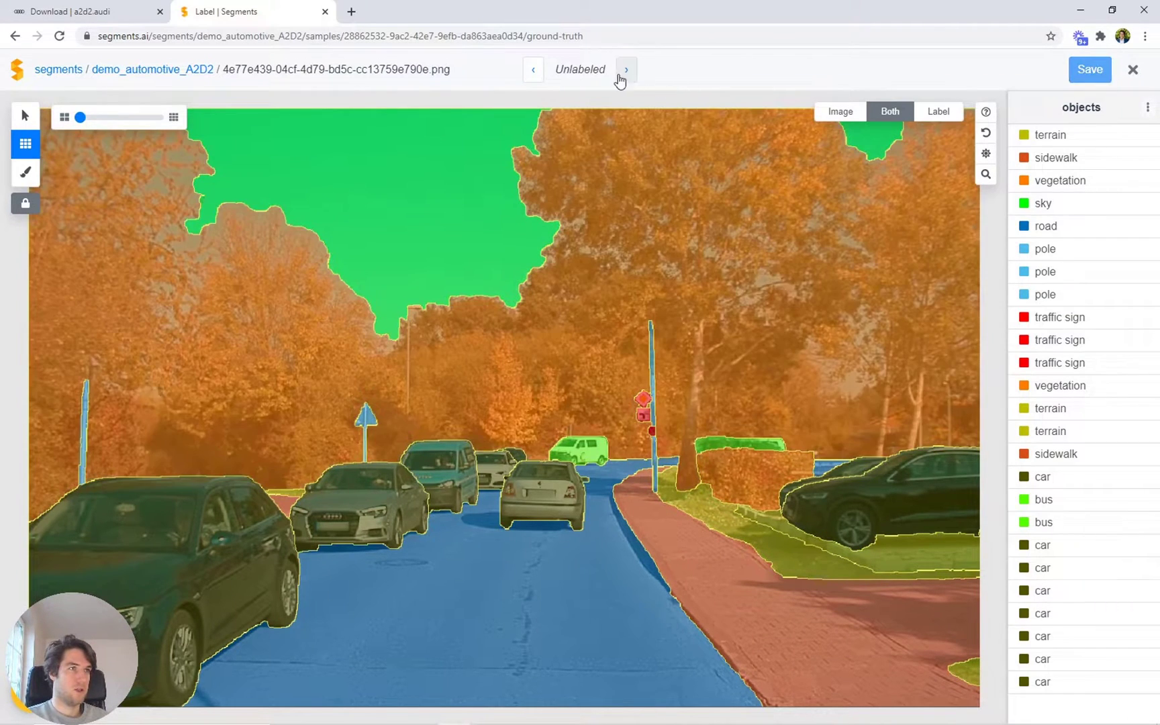
# Go to the next unlabeled image, the highway scene, and coarsen its superpixels
pyautogui.click(626, 70)
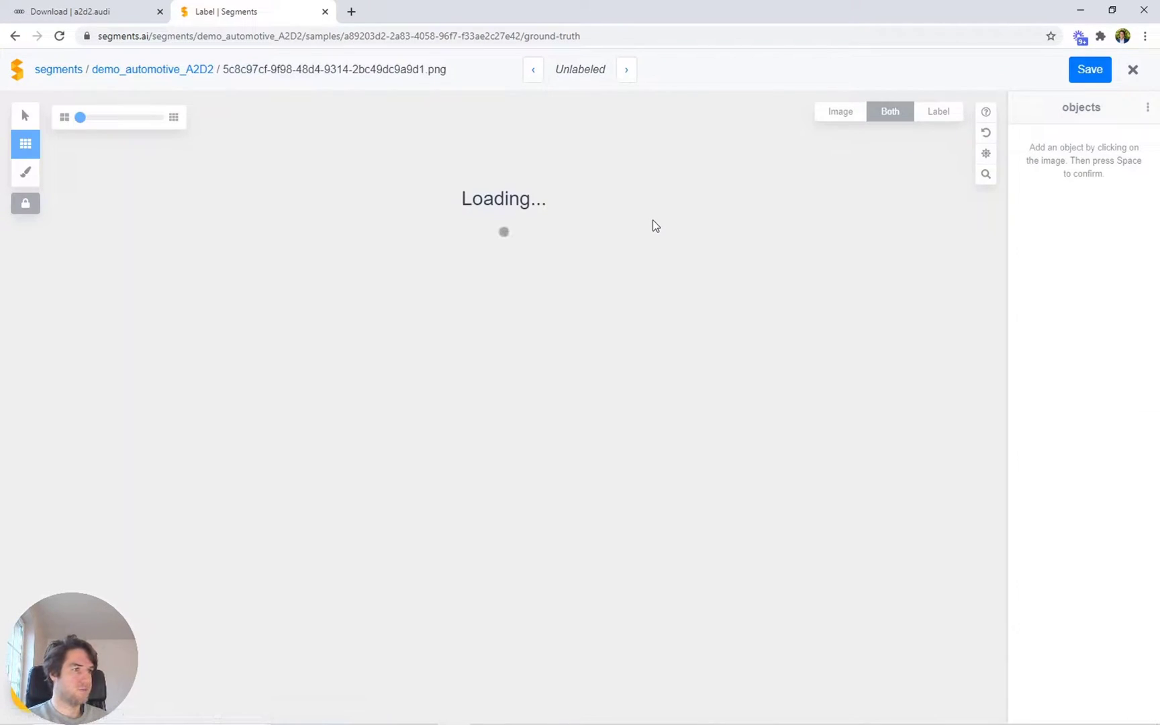
pyautogui.scroll(-2, 524, 608)
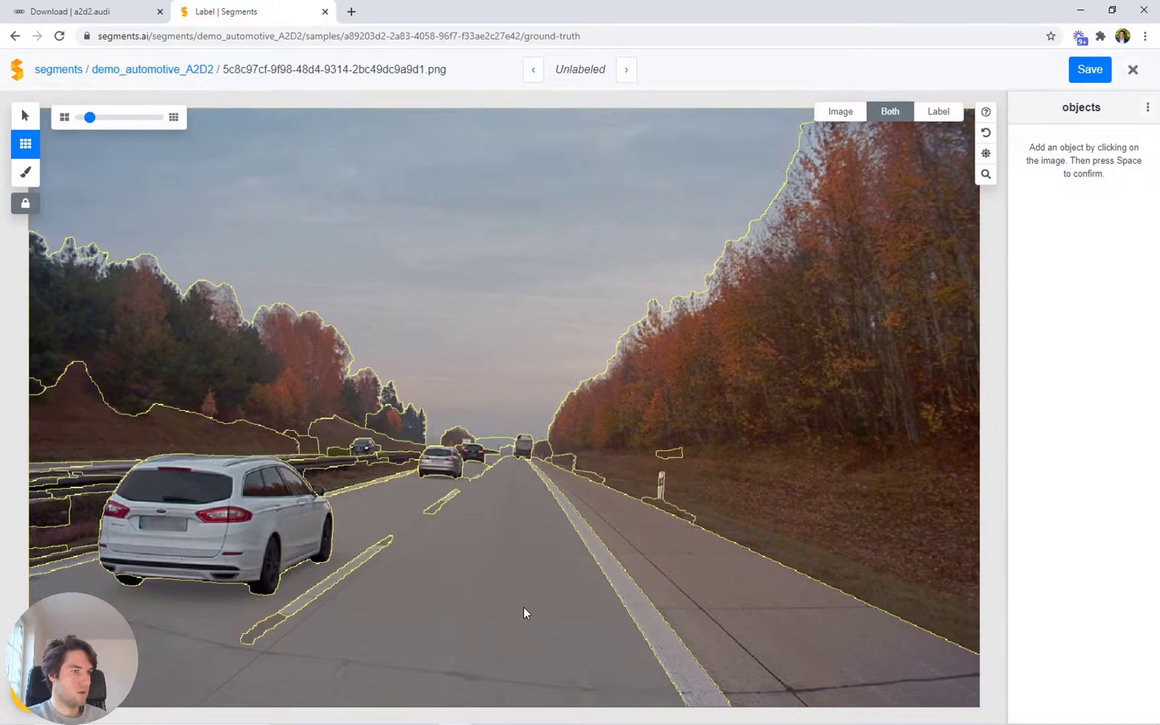
pyautogui.scroll(1, 523, 608)
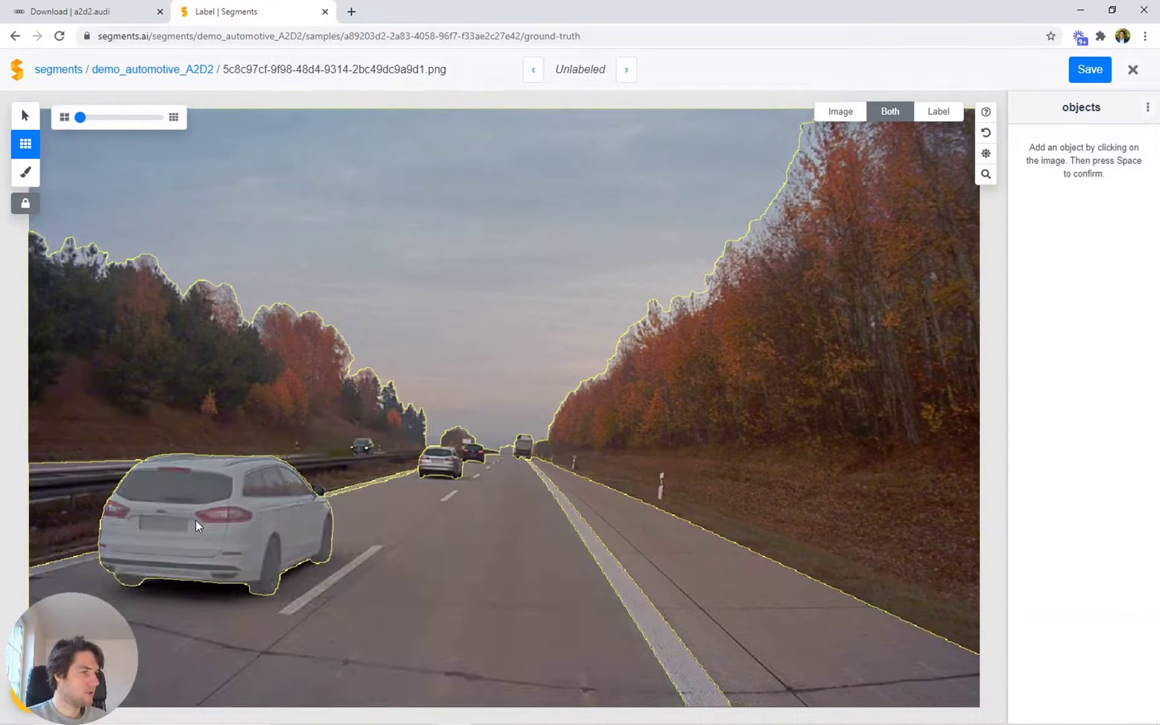
# Segment the large white estate car in the near lane and categorize it as car
pyautogui.click(197, 520)
pyautogui.scroll(3, 323, 492)
pyautogui.press(']')
pyautogui.press(']')
pyautogui.write('ccar')
pyautogui.press('Return')
pyautogui.press('space')
# Segment the two cars ahead and the oncoming car beyond the guardrail as three separate car objects
pyautogui.scroll(2, 692, 294)
pyautogui.click(470, 514)
pyautogui.press('space')
pyautogui.click(570, 487)
pyautogui.press('space')
pyautogui.press('[')
pyautogui.press('[')
pyautogui.click(215, 466)
pyautogui.press('space')
# Segment the distant lorry near the horizon and categorize it as truck
pyautogui.press('[')
pyautogui.press('[')
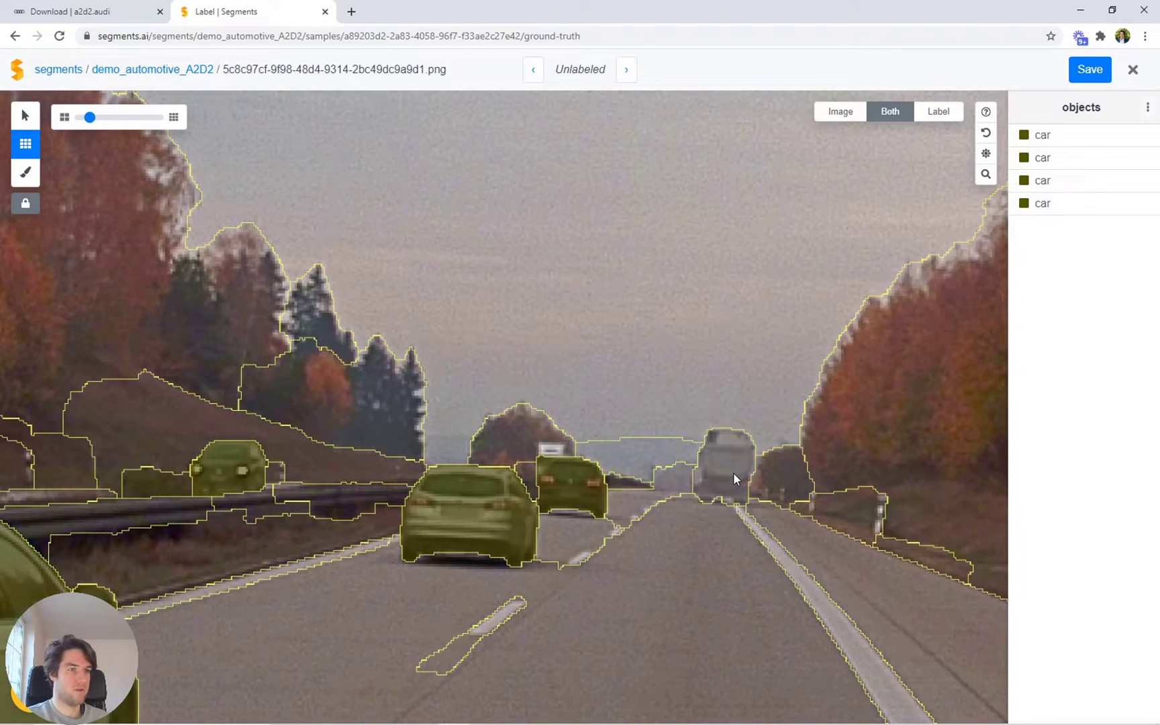
pyautogui.click(734, 473)
pyautogui.write('truck')
pyautogui.press('Return')
pyautogui.press('space')
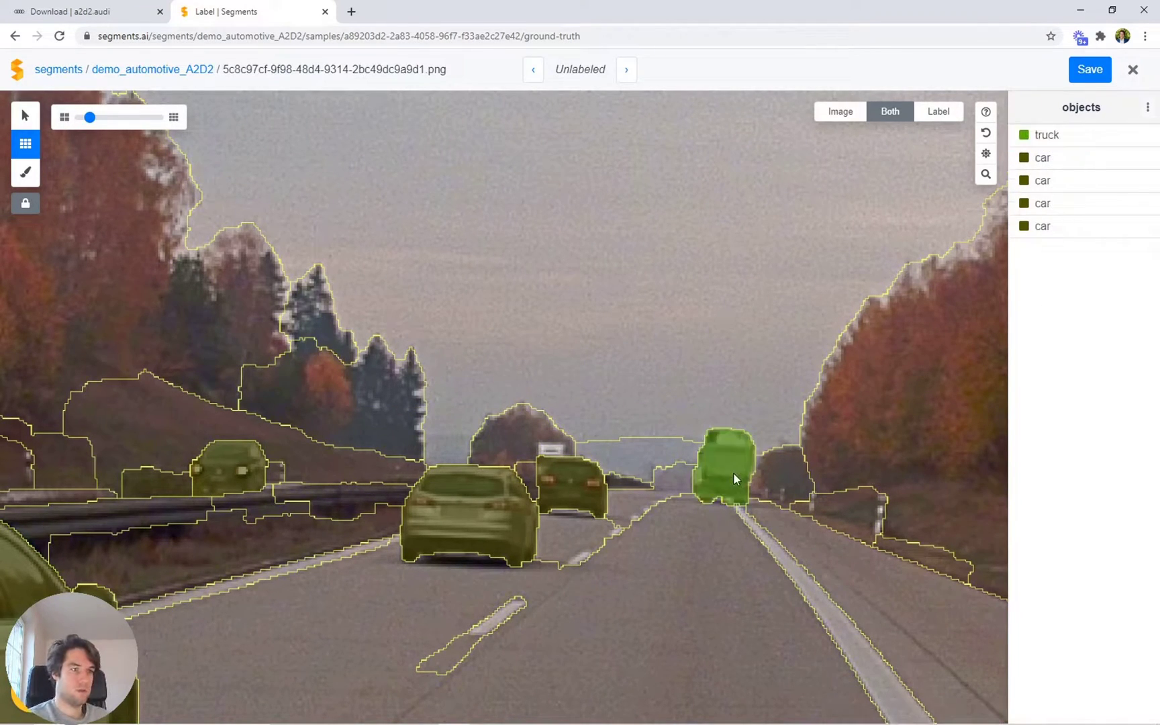
# Segment the whole highway surface, including lane markings and shoulder, up to the horizon and categorize it as road
pyautogui.scroll(-3, 734, 473)
pyautogui.press('[')
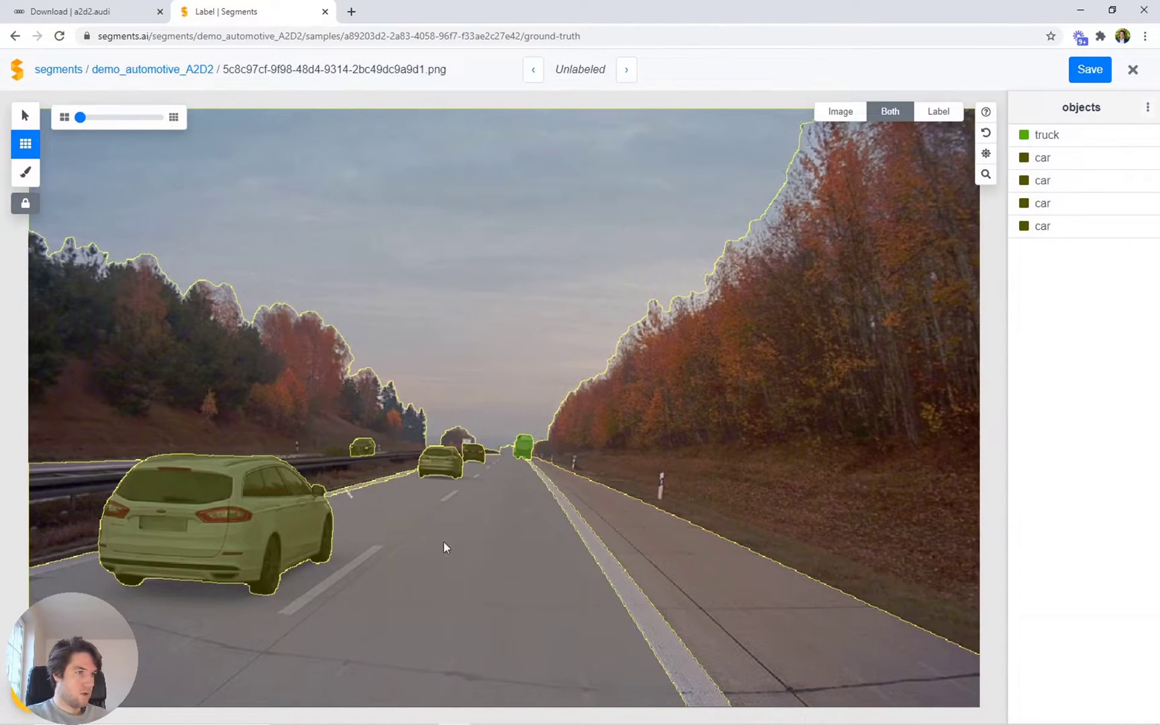
pyautogui.click(515, 674)
pyautogui.write('road')
pyautogui.press('Return')
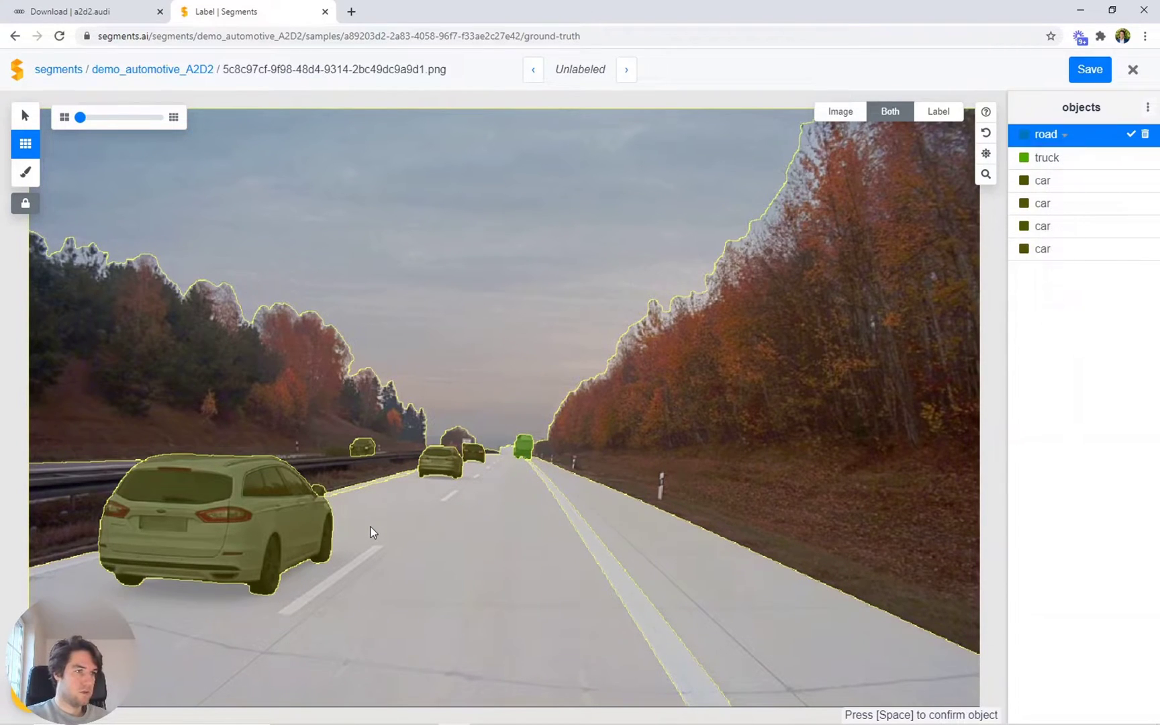
pyautogui.scroll(4, 502, 396)
pyautogui.scroll(2, 524, 571)
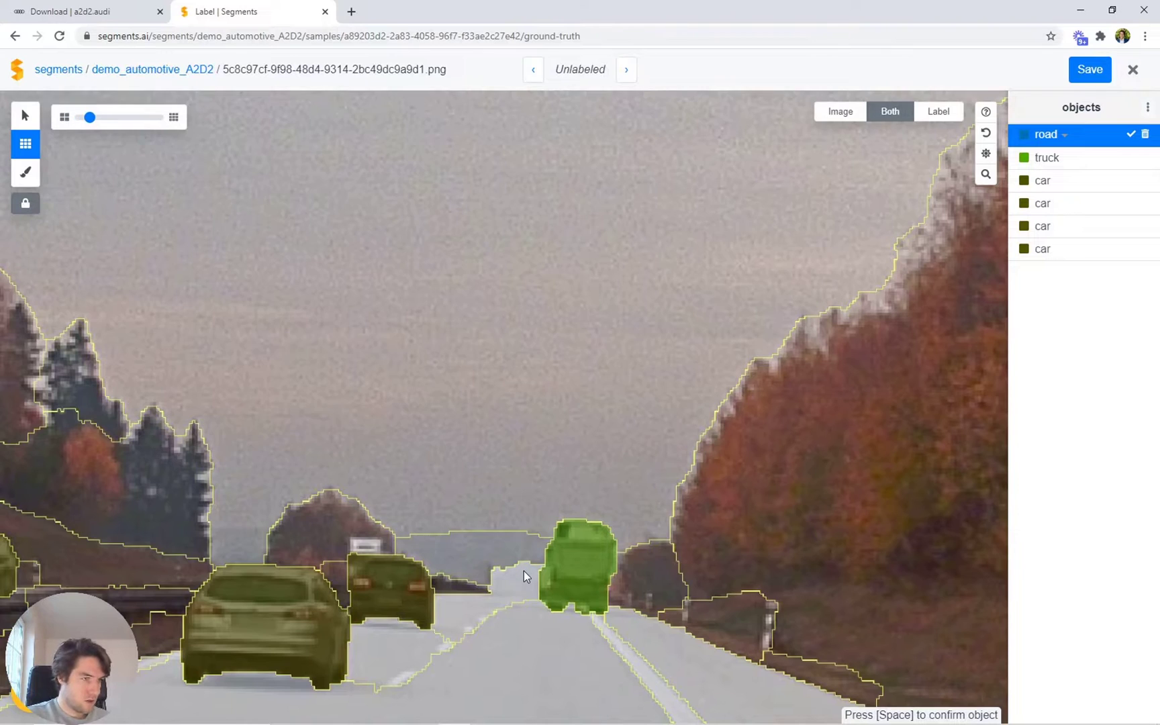
pyautogui.press('i')
pyautogui.press('Tab')
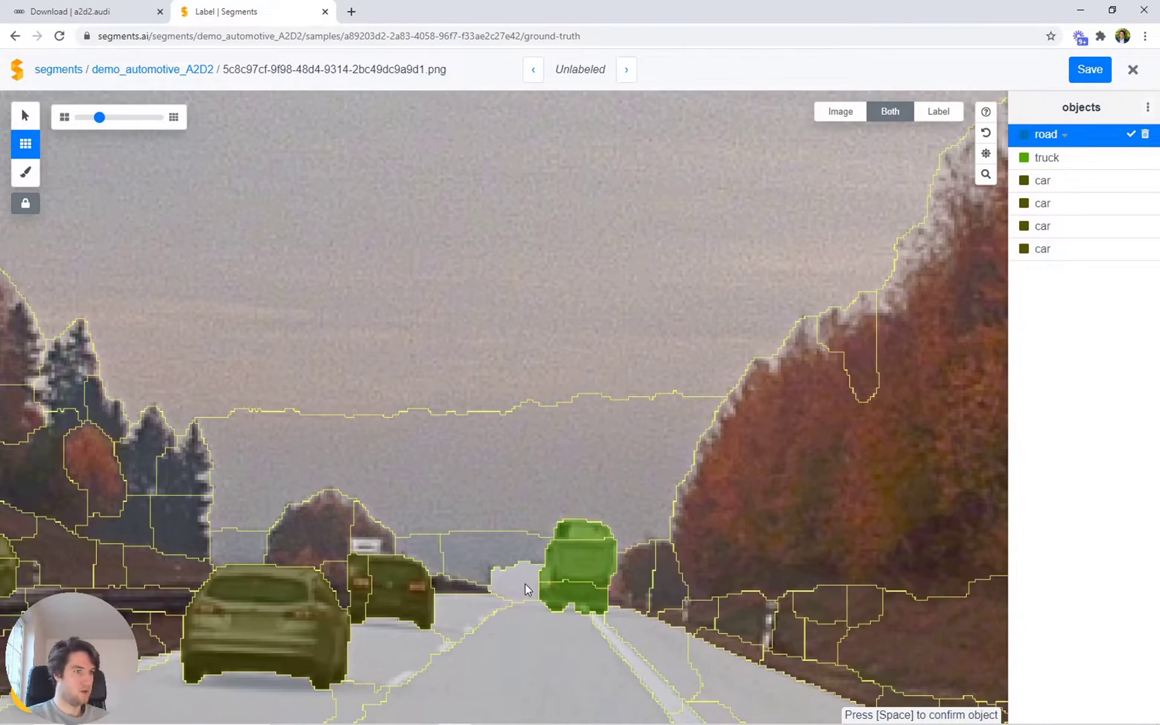
pyautogui.press('space')
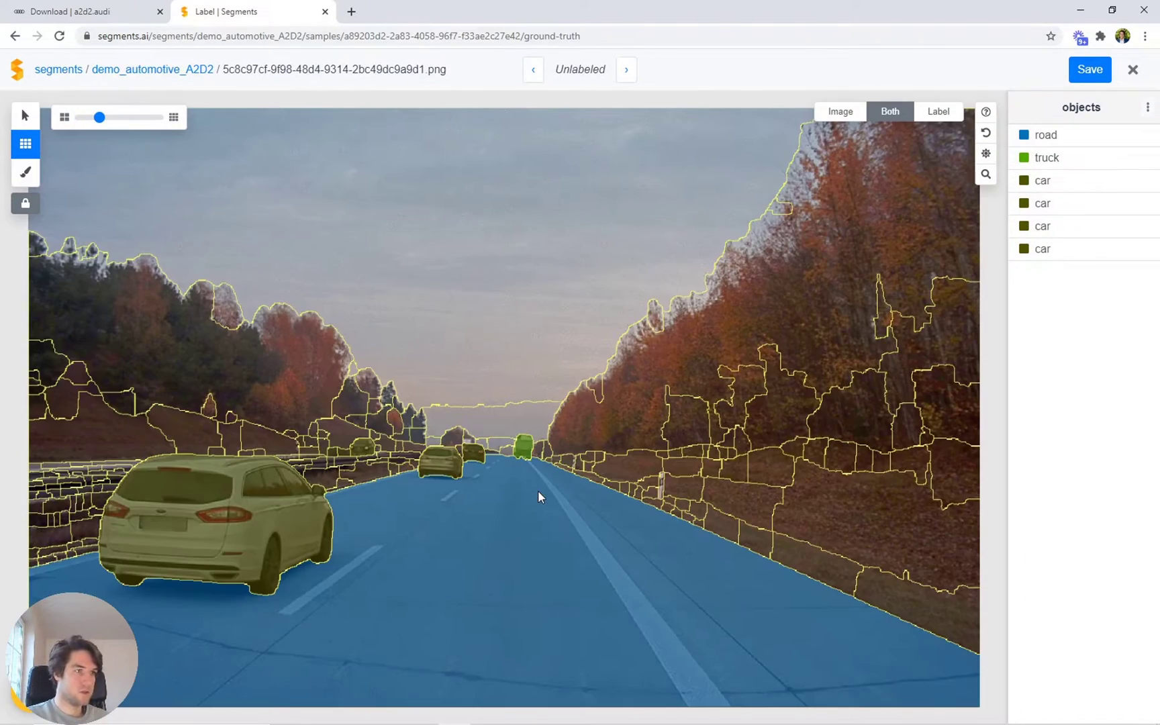
# Segment the sky above the highway and categorize it as sky
pyautogui.click(506, 354)
pyautogui.write('sky')
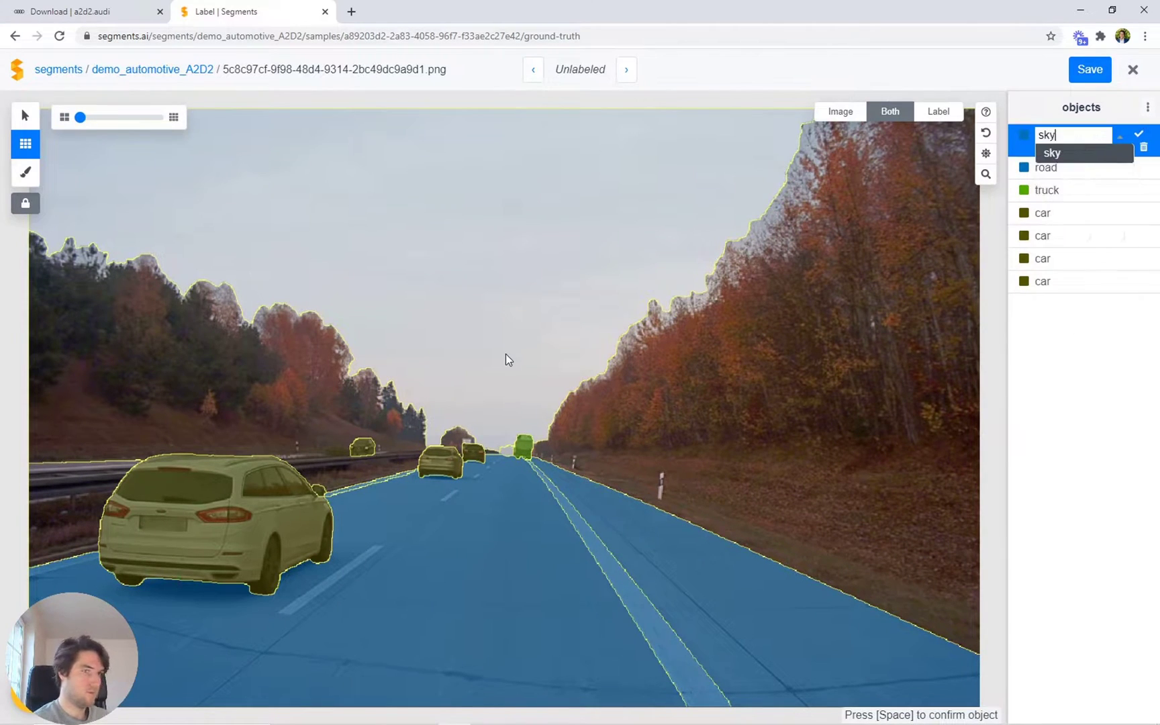
pyautogui.press('Return')
# Segment the trees and verges on both sides of the highway plus the distant trees, and categorize them as vegetation
pyautogui.click(211, 403)
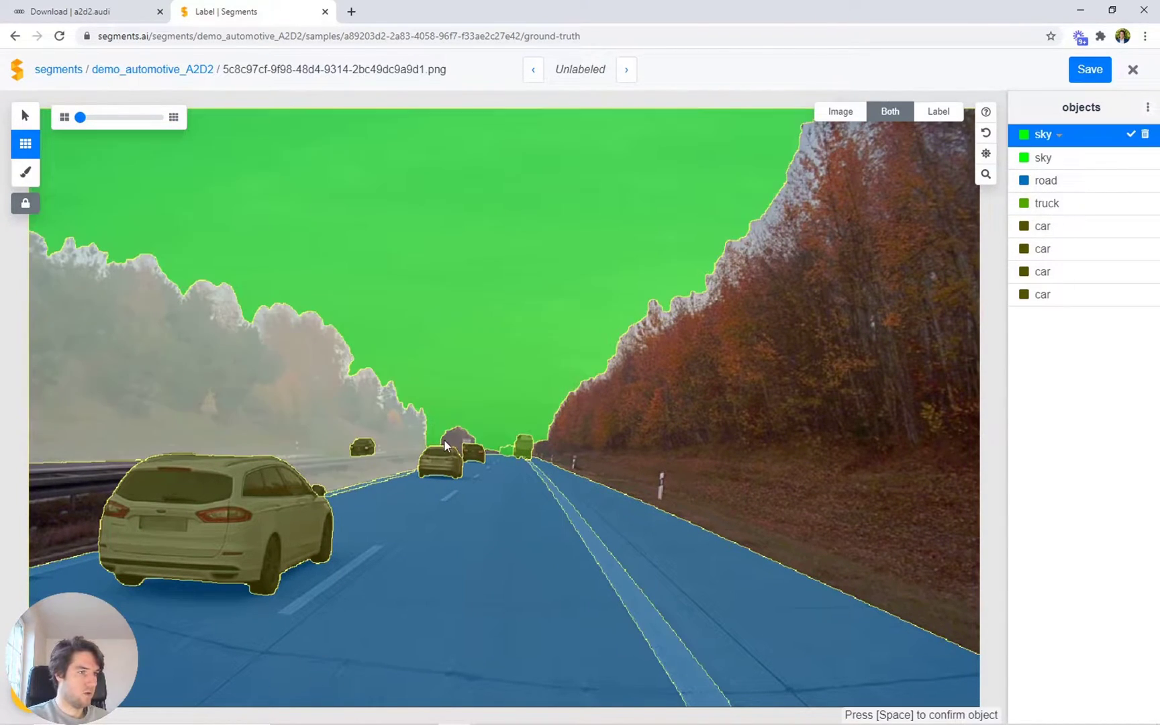
pyautogui.scroll(4, 469, 451)
pyautogui.press('1')
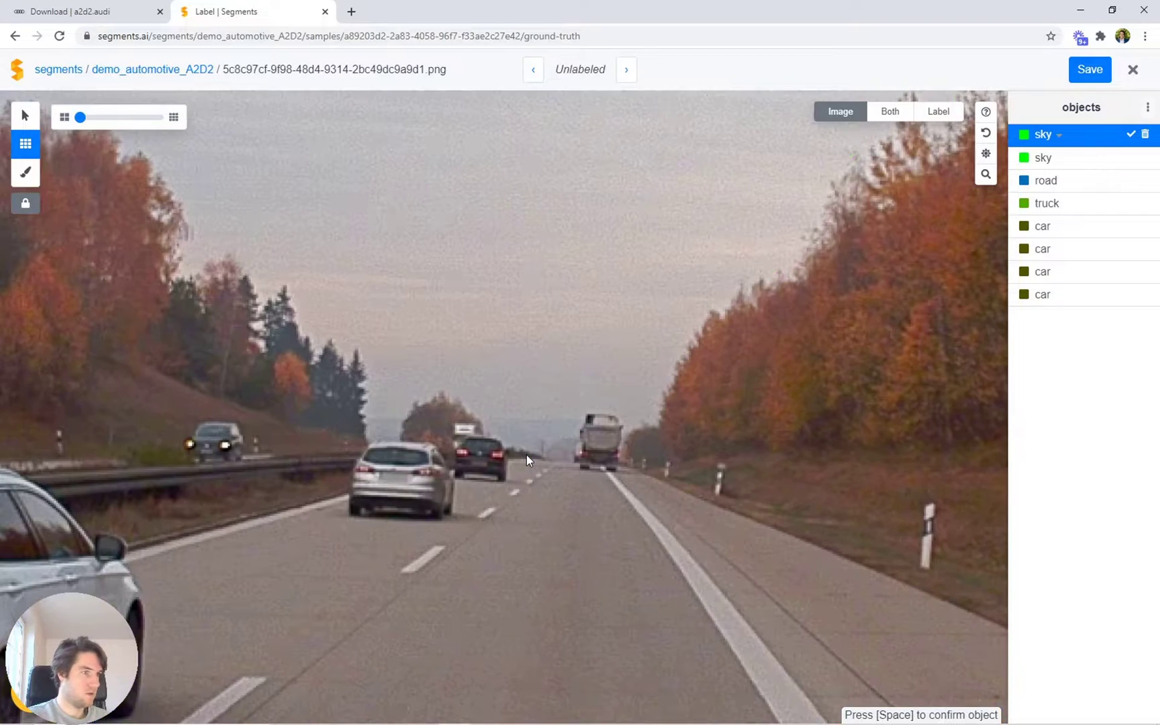
pyautogui.press('2')
pyautogui.moveTo(630, 414); pyautogui.dragTo(374, 489)
pyautogui.scroll(-4, 479, 468)
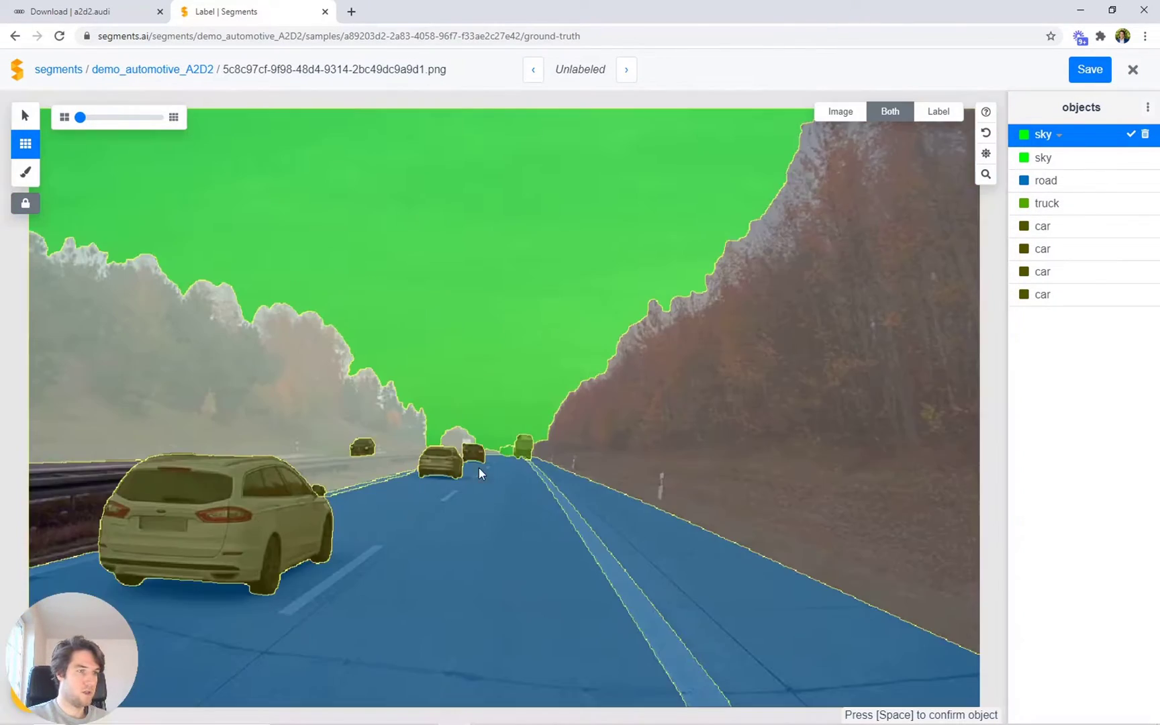
pyautogui.scroll(5, 421, 468)
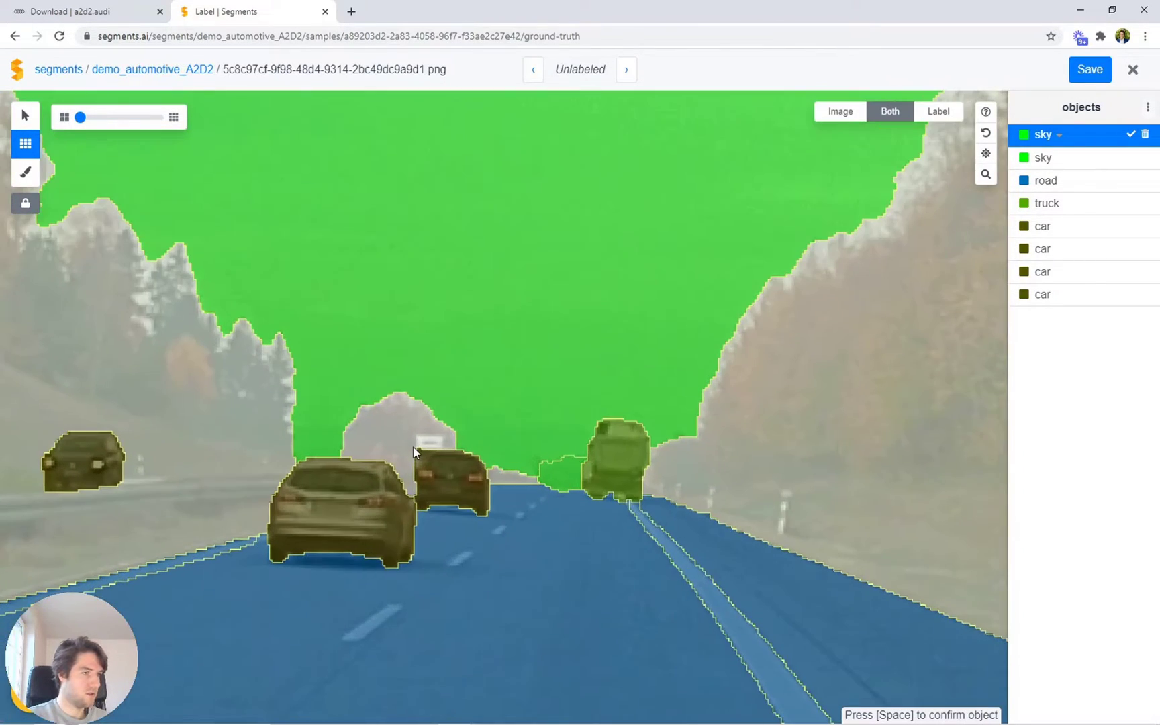
pyautogui.scroll(4, 415, 470)
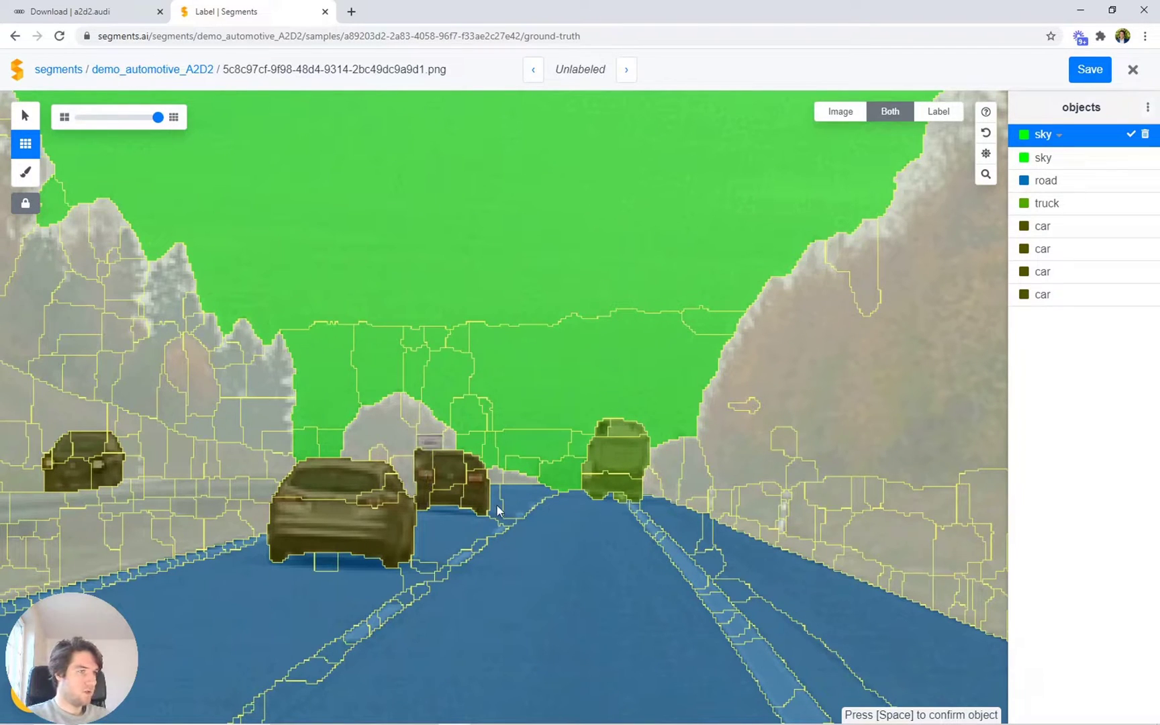
pyautogui.write('cveg')
pyautogui.press('Return')
pyautogui.press('space')
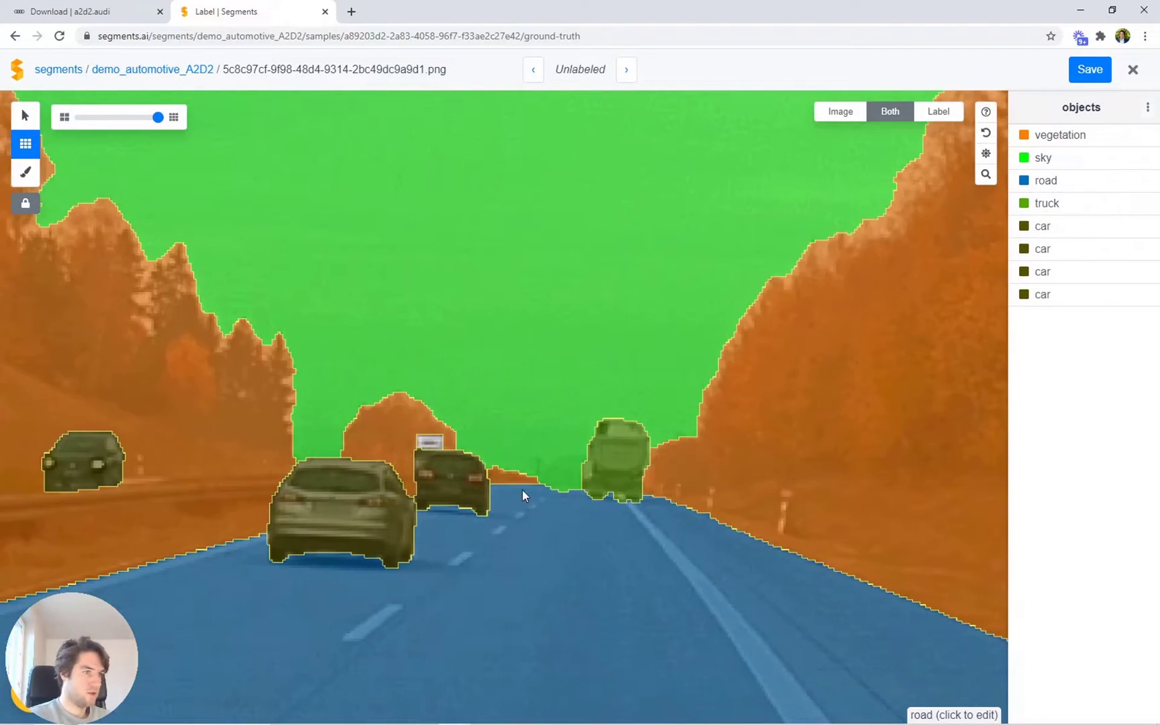
# Add the small white vehicle top above the farther dark car as a separate object
pyautogui.press('1')
pyautogui.press('2')
pyautogui.click(431, 444)
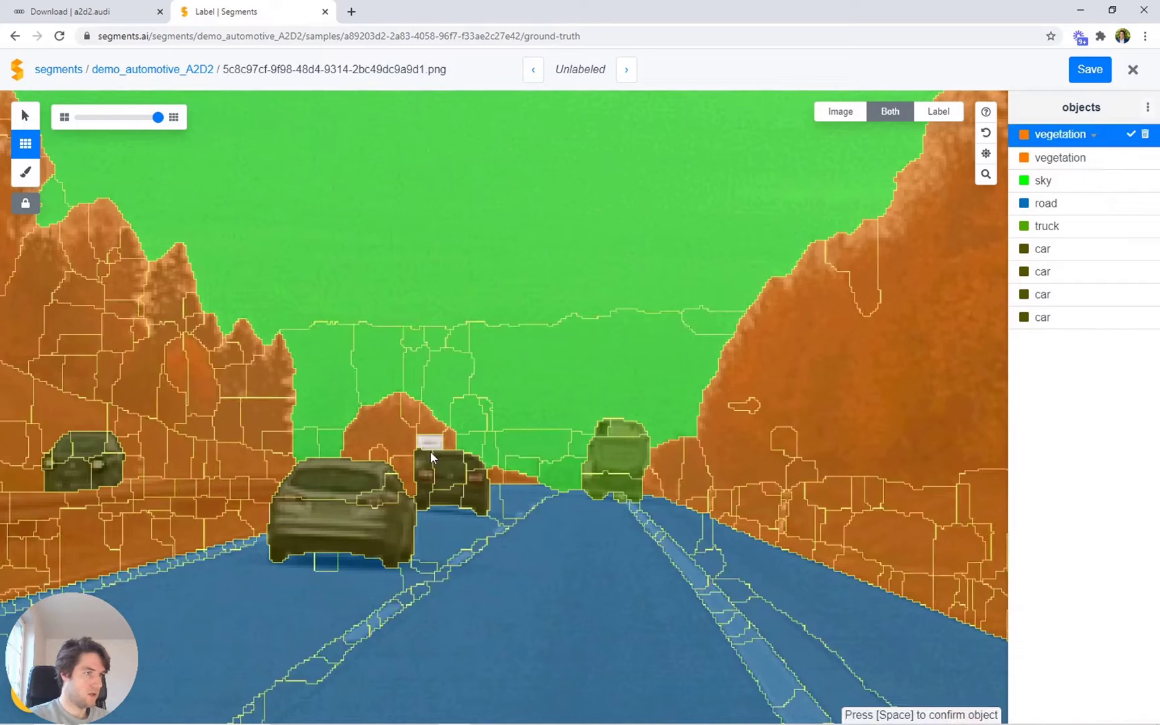
pyautogui.scroll(3, 430, 454)
pyautogui.scroll(1, 424, 457)
pyautogui.press('space')
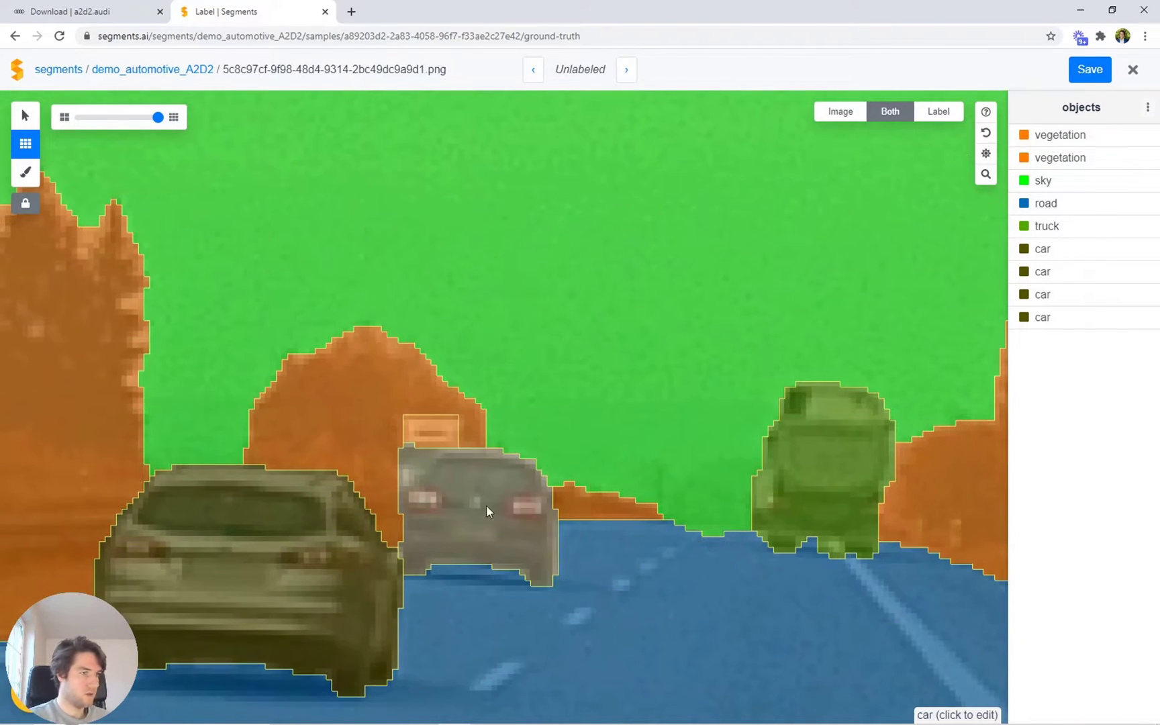
# Reopen the farther dark car and erase the part along its upper edge that belongs to the white vehicle behind it
pyautogui.click(486, 504)
pyautogui.press('b')
pyautogui.scroll(-3, 384, 476)
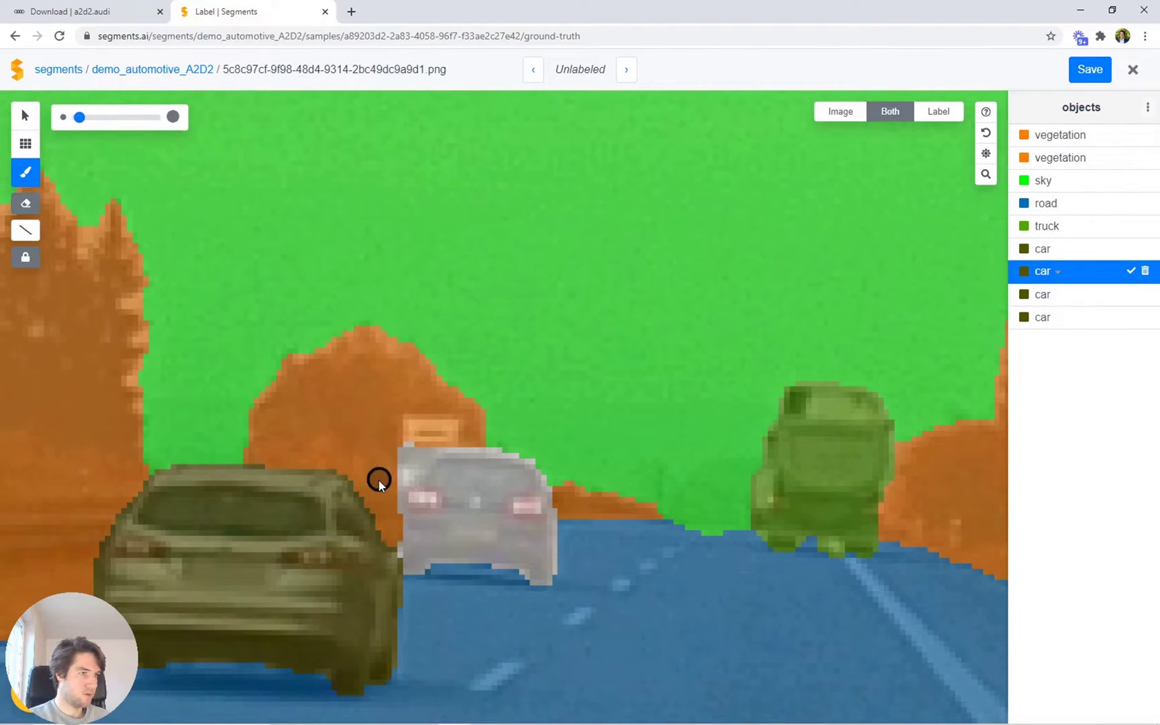
pyautogui.moveTo(410, 449); pyautogui.dragTo(432, 430)
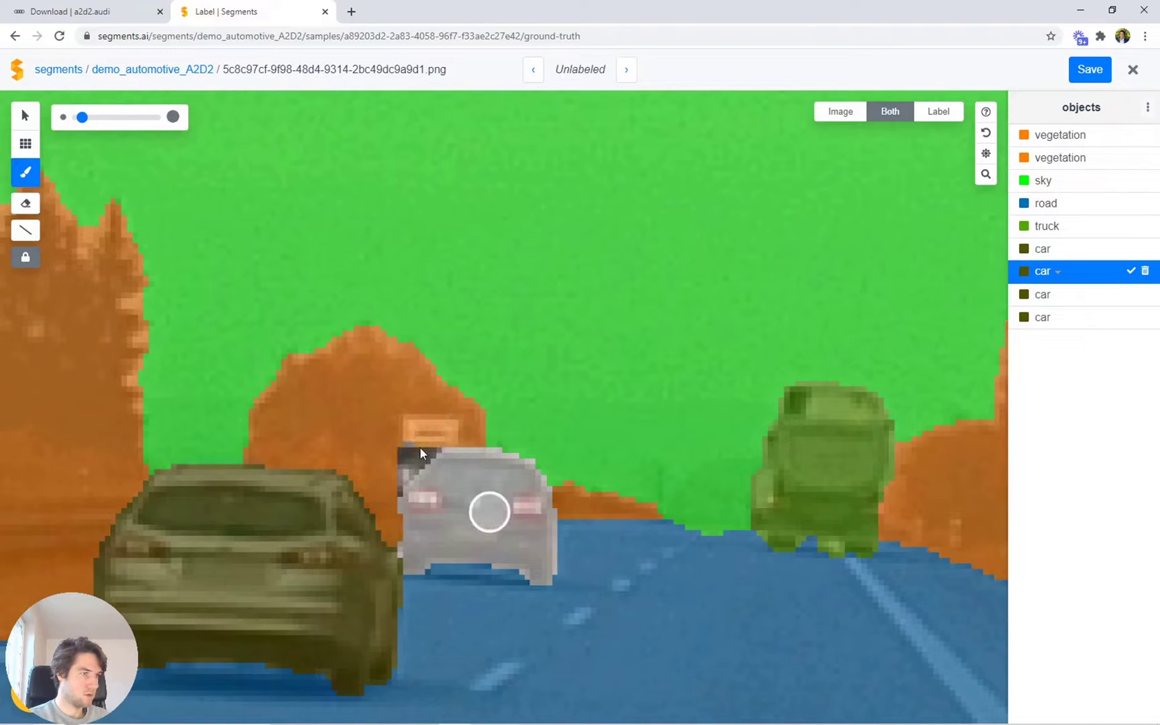
pyautogui.press('space')
# Reopen the small white vehicle object and add the area erased from the dark car to it
pyautogui.click(428, 429)
pyautogui.click(419, 479)
pyautogui.scroll(-5, 430, 490)
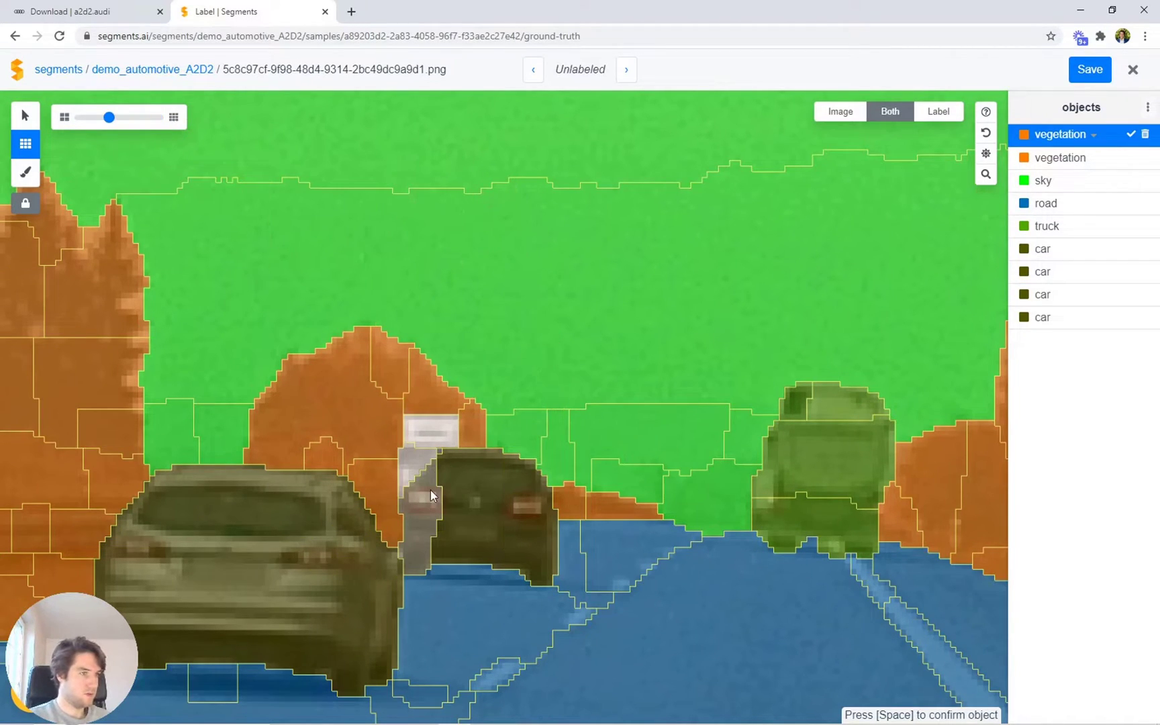
pyautogui.press('space')
# Change the category of the small white vehicle object above the dark car to truck
pyautogui.scroll(-5, 430, 490)
pyautogui.press('3')
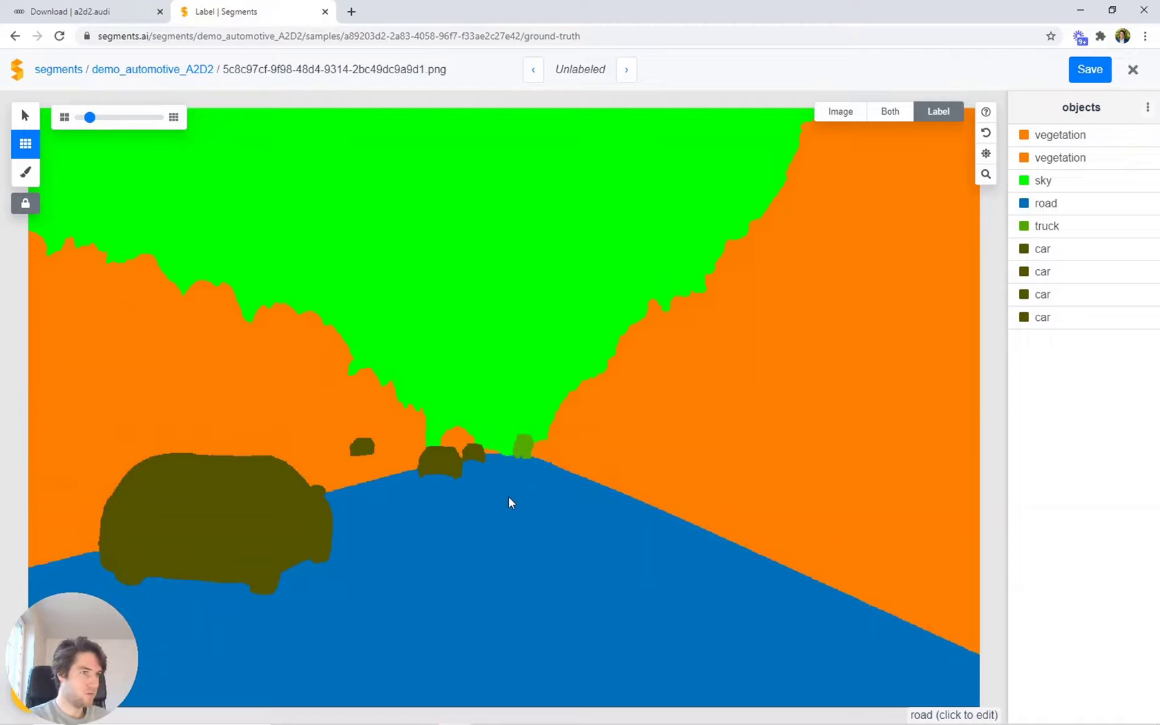
pyautogui.press('Tab')
pyautogui.scroll(5, 468, 453)
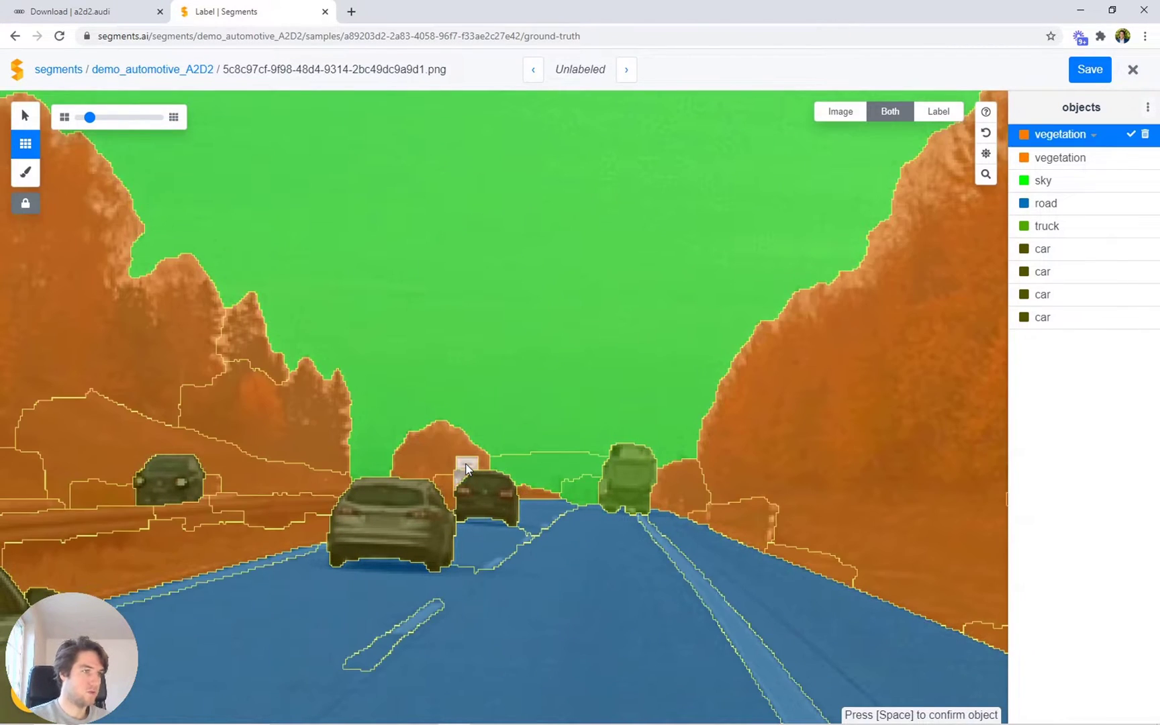
pyautogui.write('ctruc')
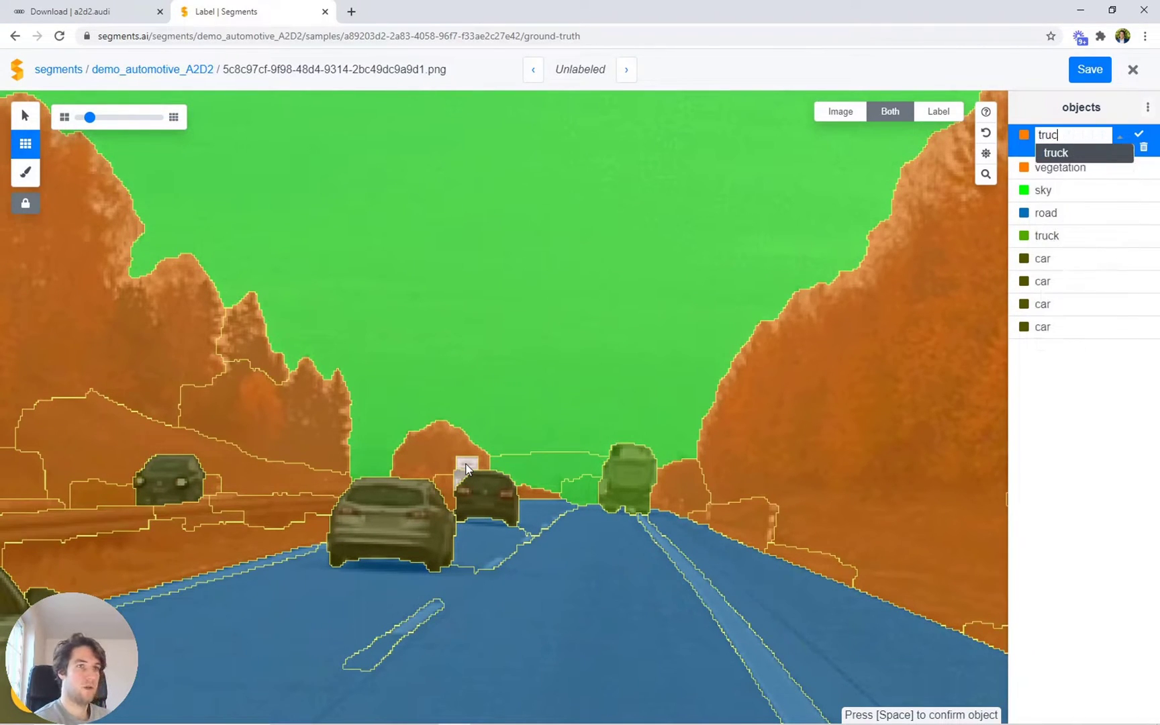
pyautogui.write('k')
pyautogui.press('Return')
# Review the highway labels, save the segmentation and go to the next unlabeled image
pyautogui.scroll(-5, 466, 462)
pyautogui.press('Tab')
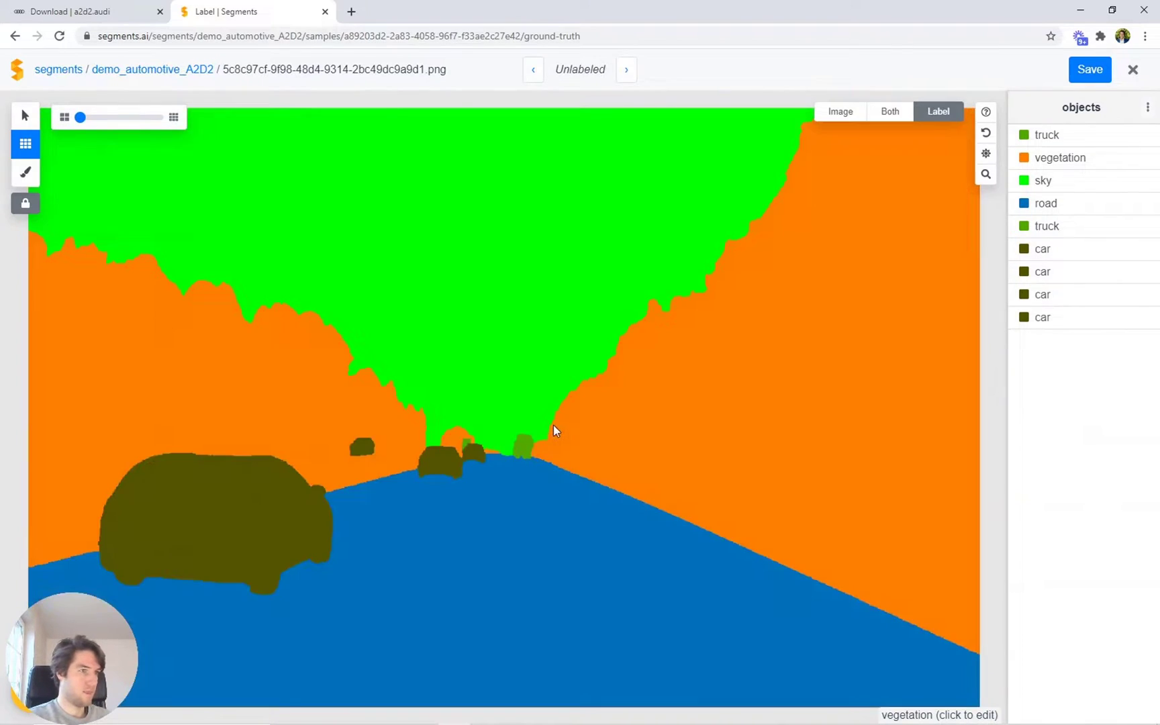
pyautogui.press('Tab')
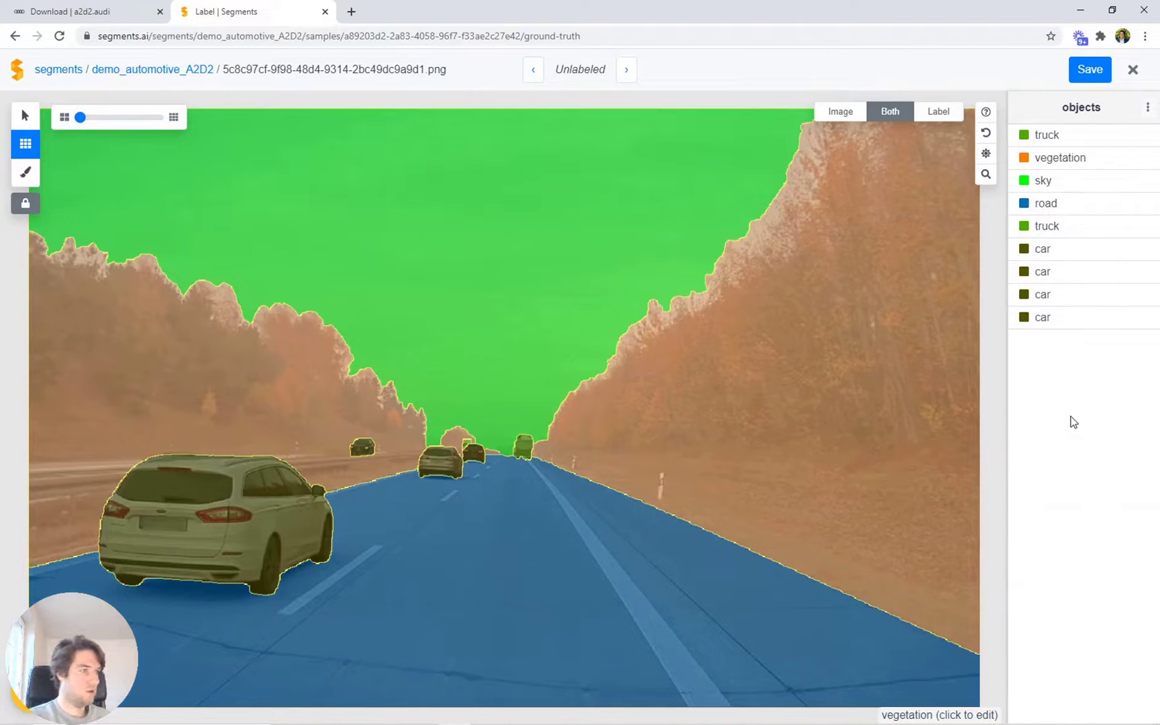
pyautogui.click(1088, 73)
pyautogui.click(631, 72)
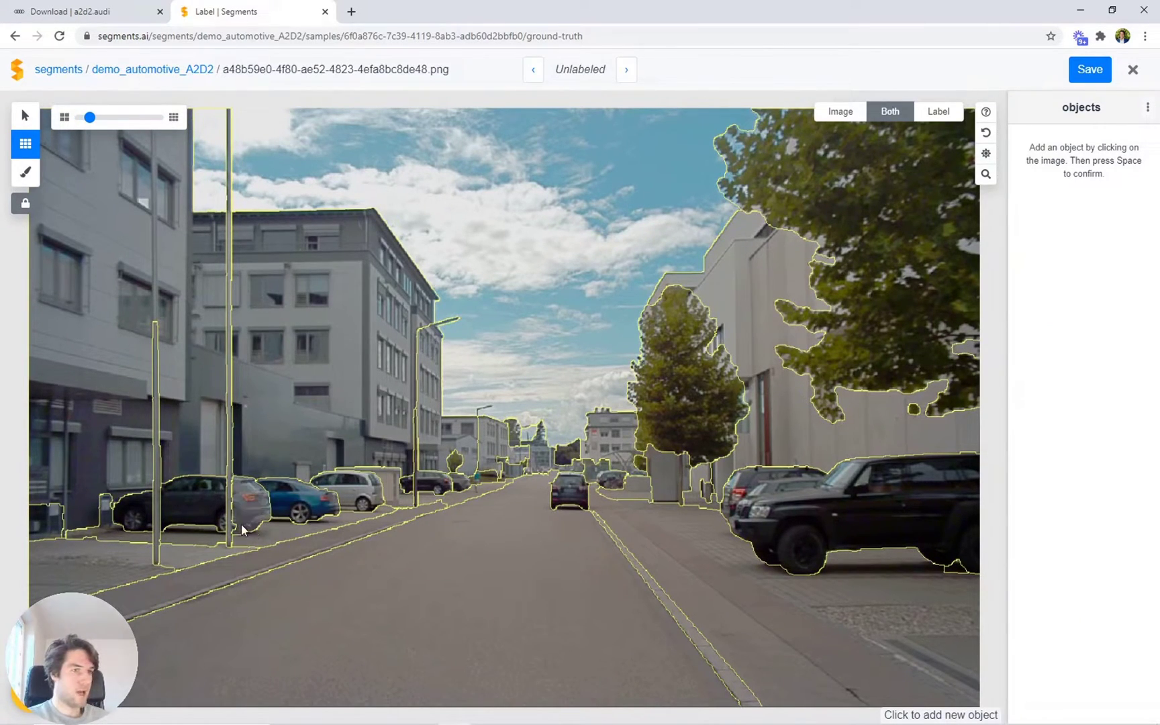
# Start an object on the dark SUV parked behind the two poles, selecting its front, middle and rear sections
pyautogui.scroll(4, 289, 531)
pyautogui.scroll(-4, 289, 532)
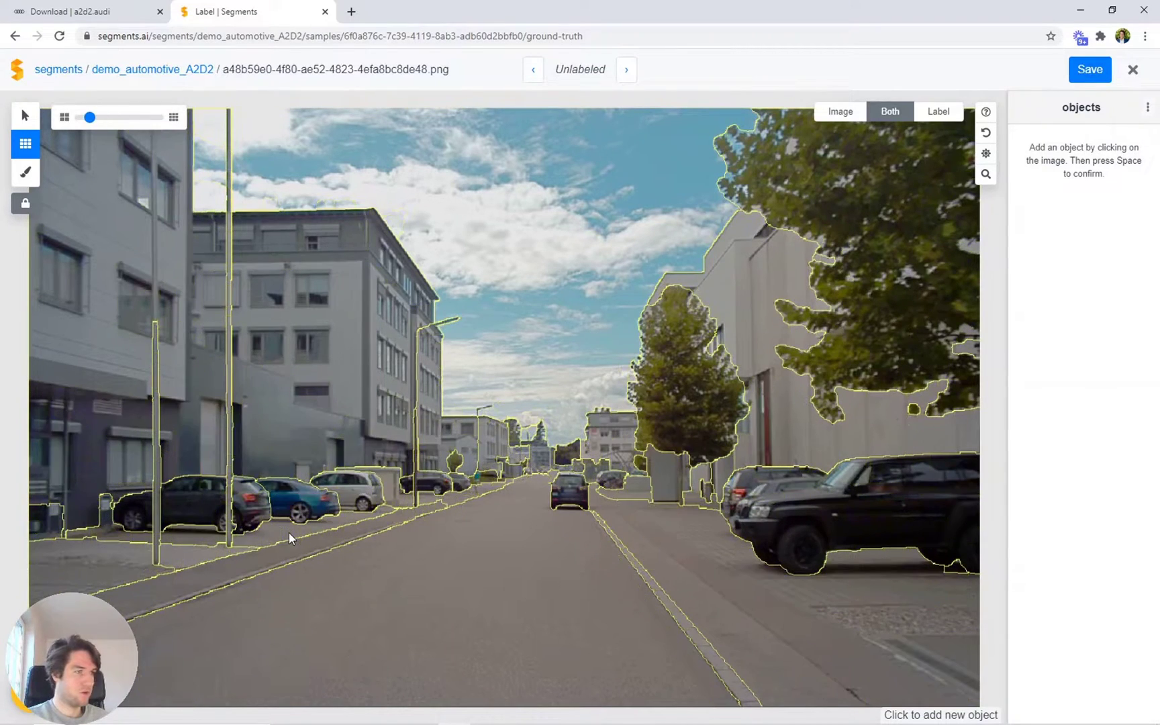
pyautogui.scroll(5, 207, 505)
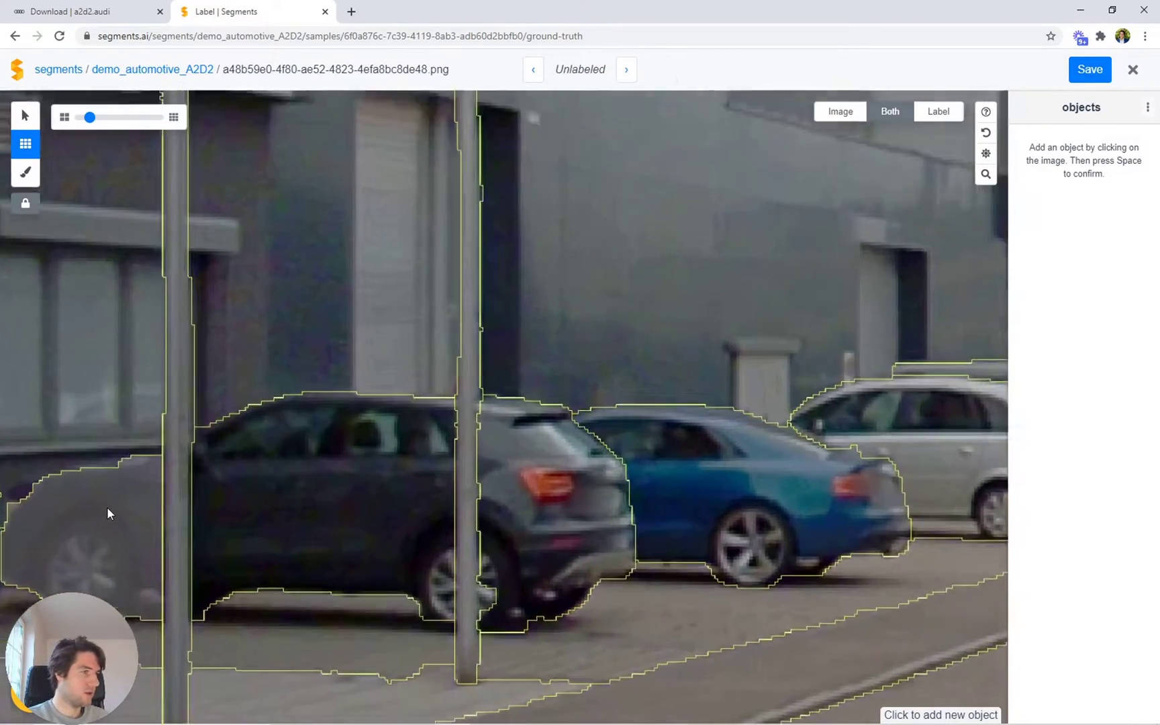
pyautogui.moveTo(107, 507); pyautogui.dragTo(250, 468)
pyautogui.scroll(2, 248, 469)
pyautogui.click(256, 492)
pyautogui.scroll(1, 256, 492)
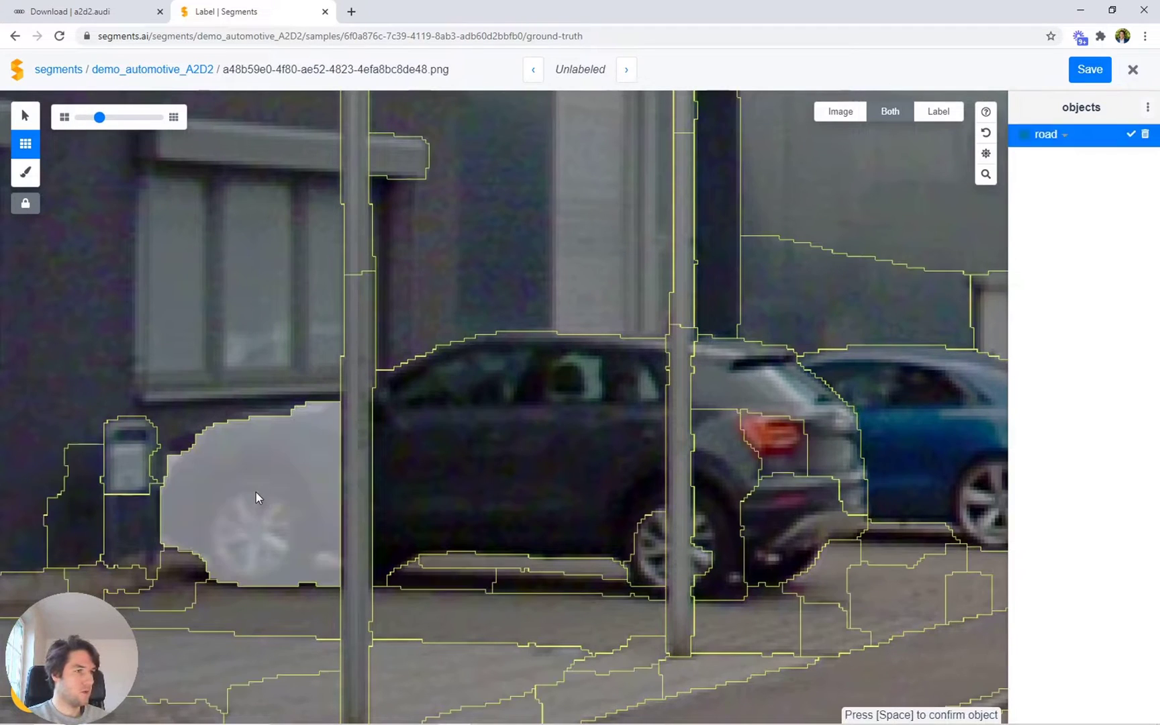
pyautogui.click(507, 451)
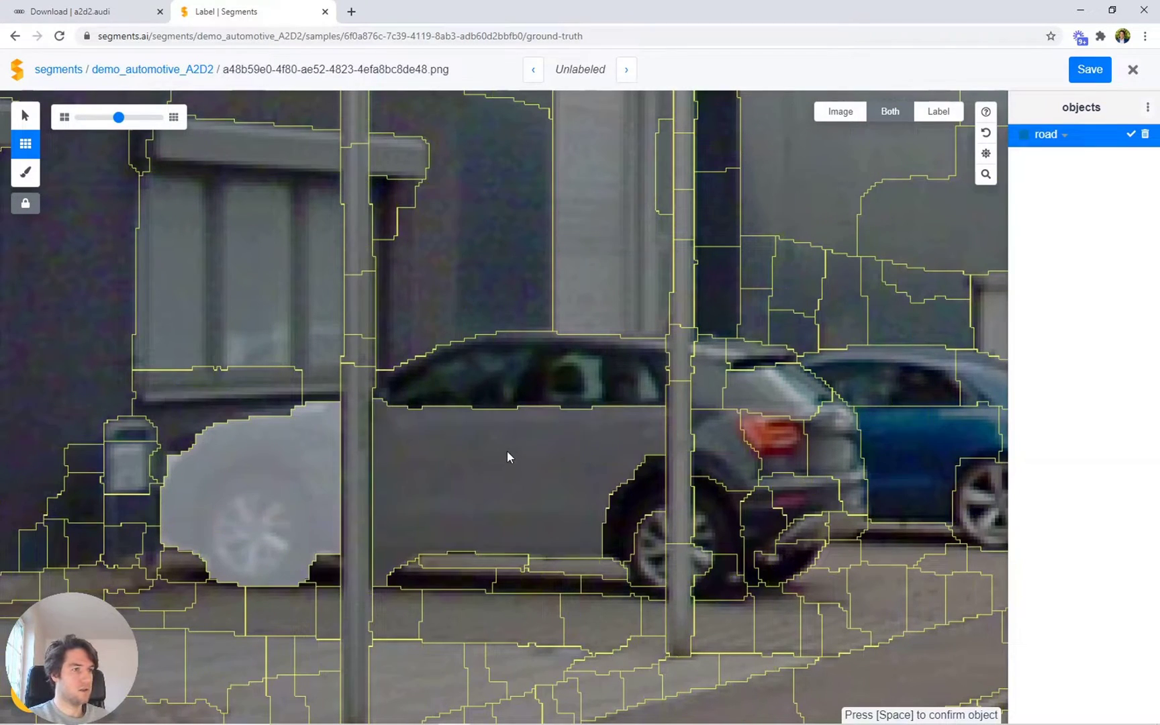
pyautogui.scroll(-2, 507, 451)
pyautogui.click(521, 423)
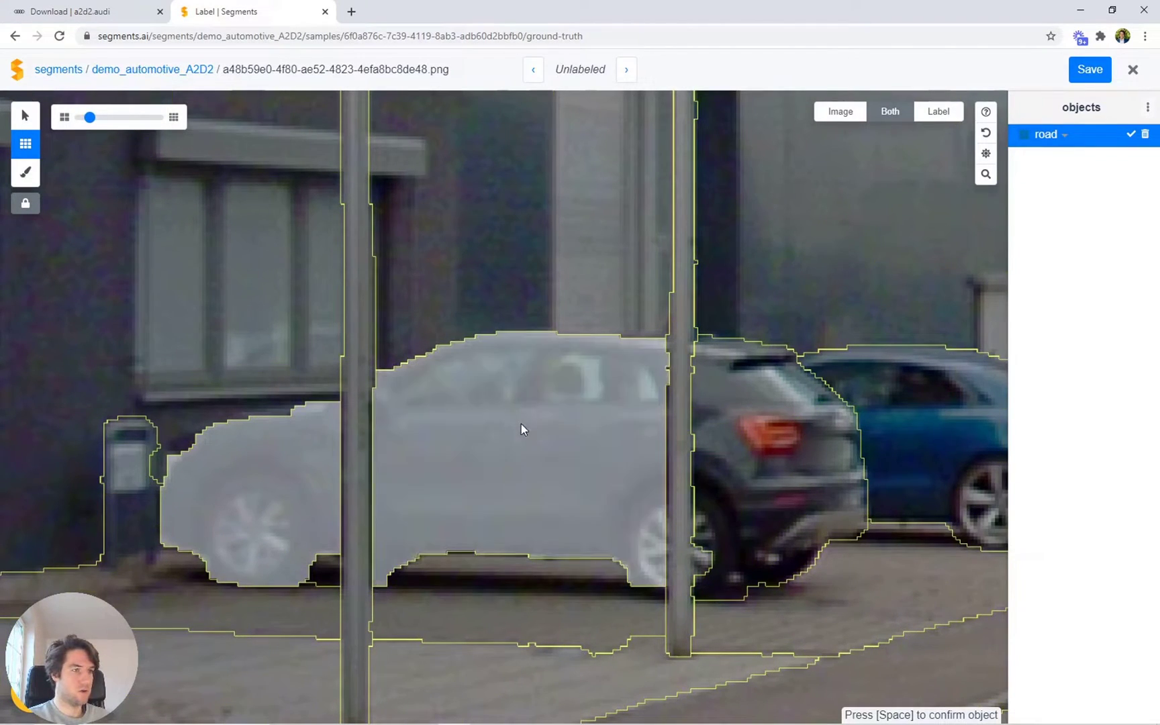
pyautogui.click(751, 456)
# Add the missing rear wheel area with finer superpixels and categorize the dark SUV as car
pyautogui.press(']')
pyautogui.press(']')
pyautogui.press(']')
pyautogui.press(']')
pyautogui.click(700, 558)
pyautogui.write('car')
pyautogui.press('Return')
pyautogui.press('space')
pyautogui.moveTo(825, 403); pyautogui.dragTo(405, 417)
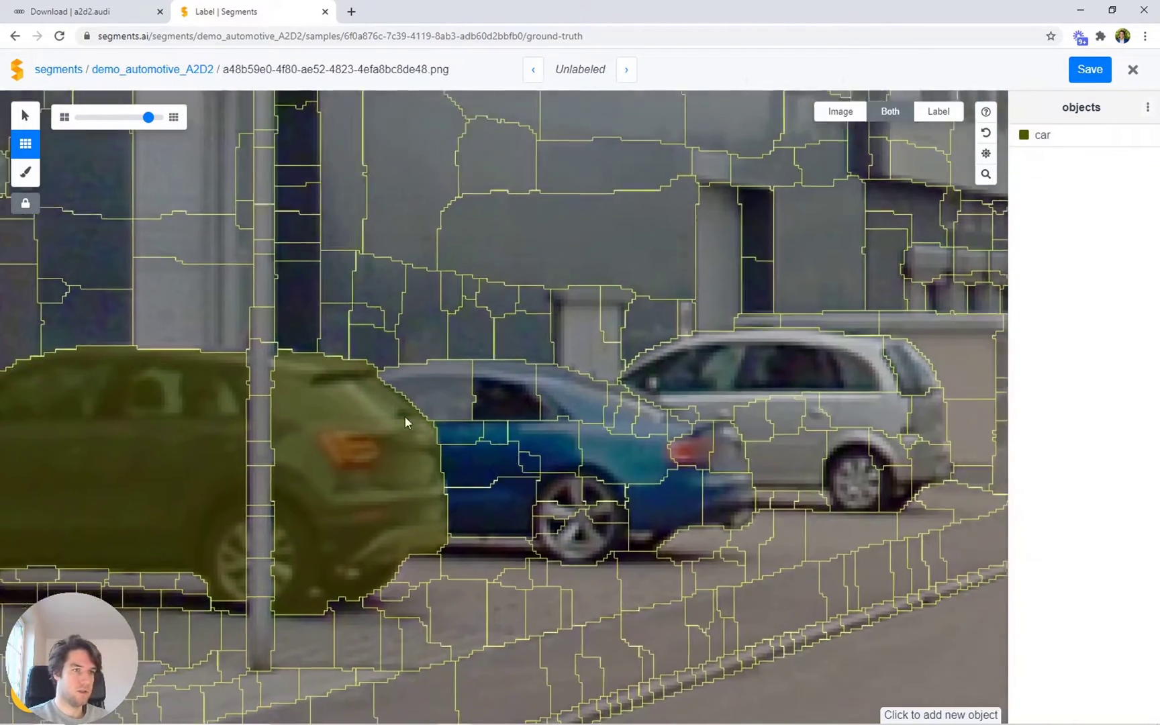
# Label the blue car parked behind the dark SUV as a car using coarser superpixels
pyautogui.hscroll(1, 404, 417)
pyautogui.press('[')
pyautogui.press('[')
pyautogui.press('[')
pyautogui.press('[')
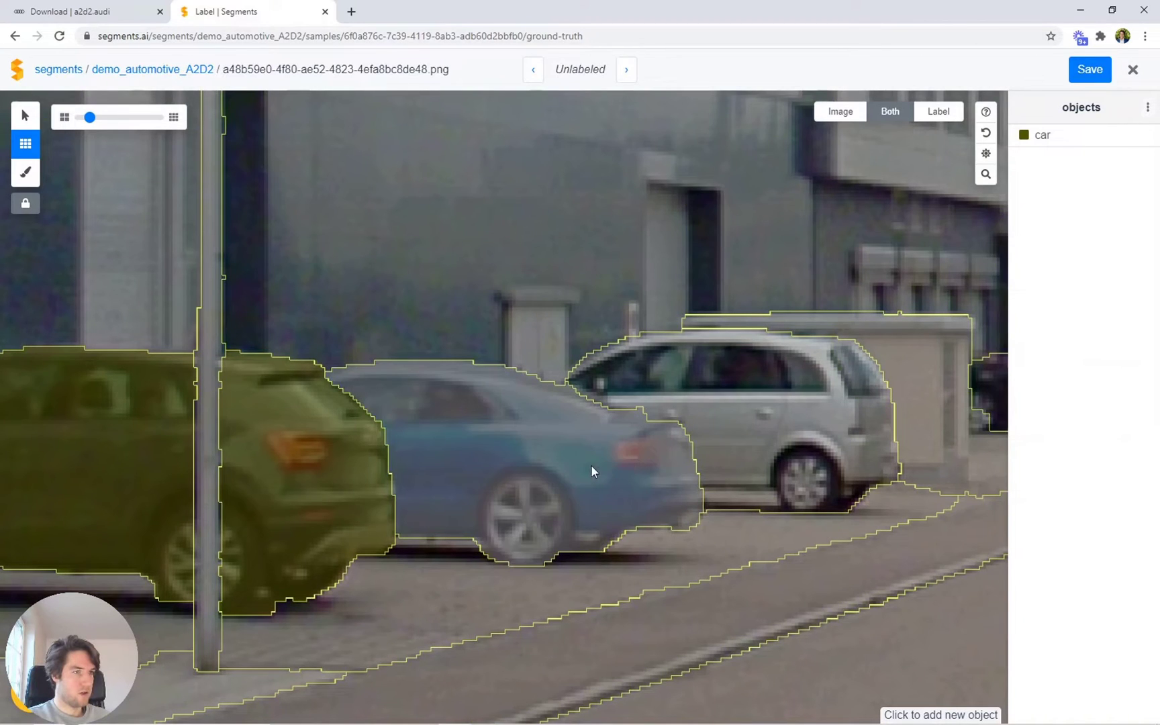
pyautogui.click(591, 465)
pyautogui.press('space')
# Label the silver van parked behind the blue car as a separate car object
pyautogui.click(794, 405)
pyautogui.press(']')
pyautogui.press(']')
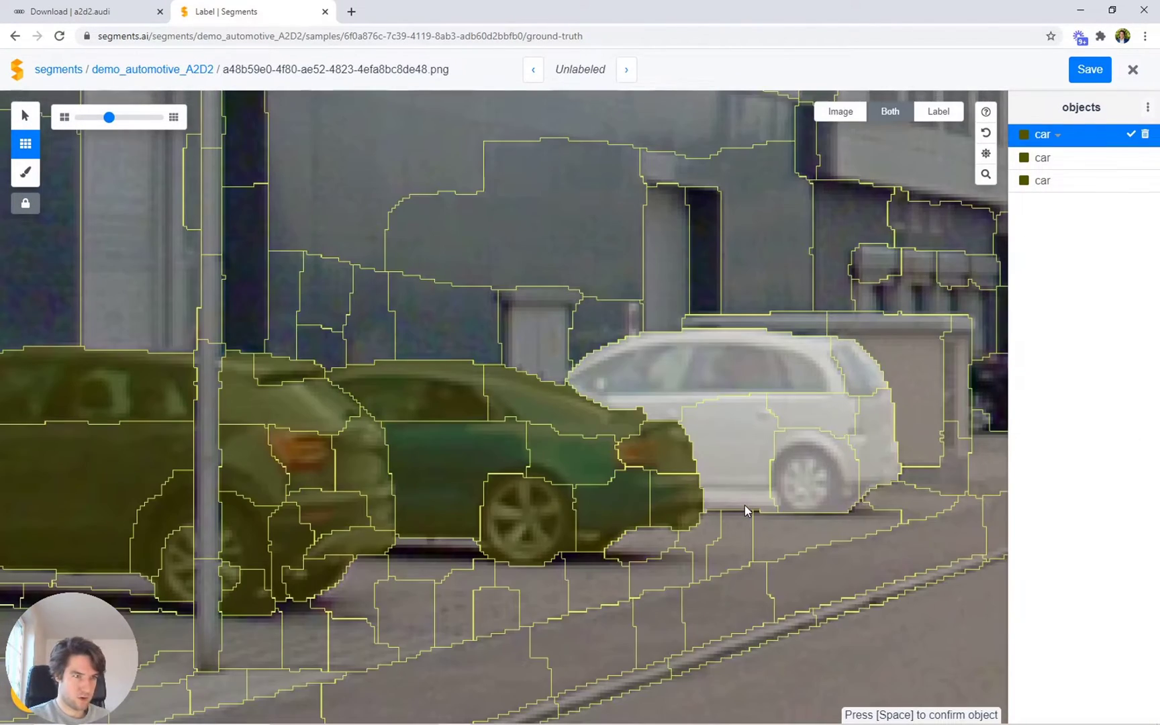
pyautogui.hscroll(10, 311, 489)
pyautogui.press(']')
pyautogui.press('space')
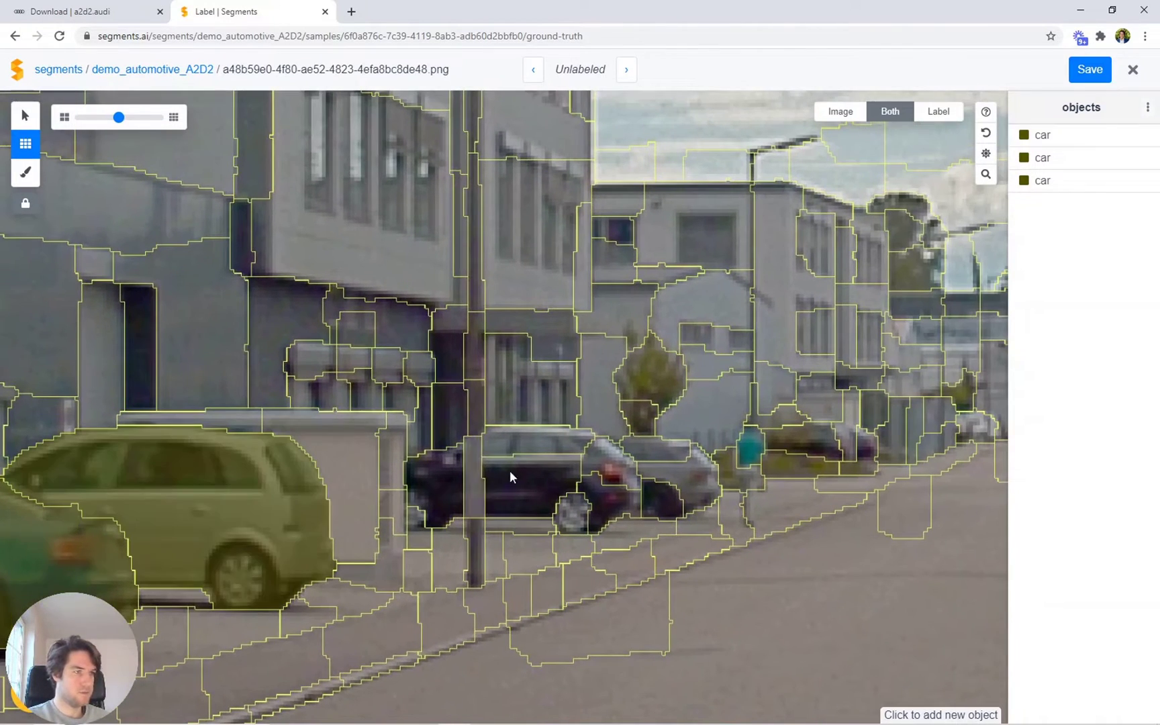
# Label the dark car behind the lamp post as one car, including its front section on the other side of the post
pyautogui.click(445, 499)
pyautogui.press(']')
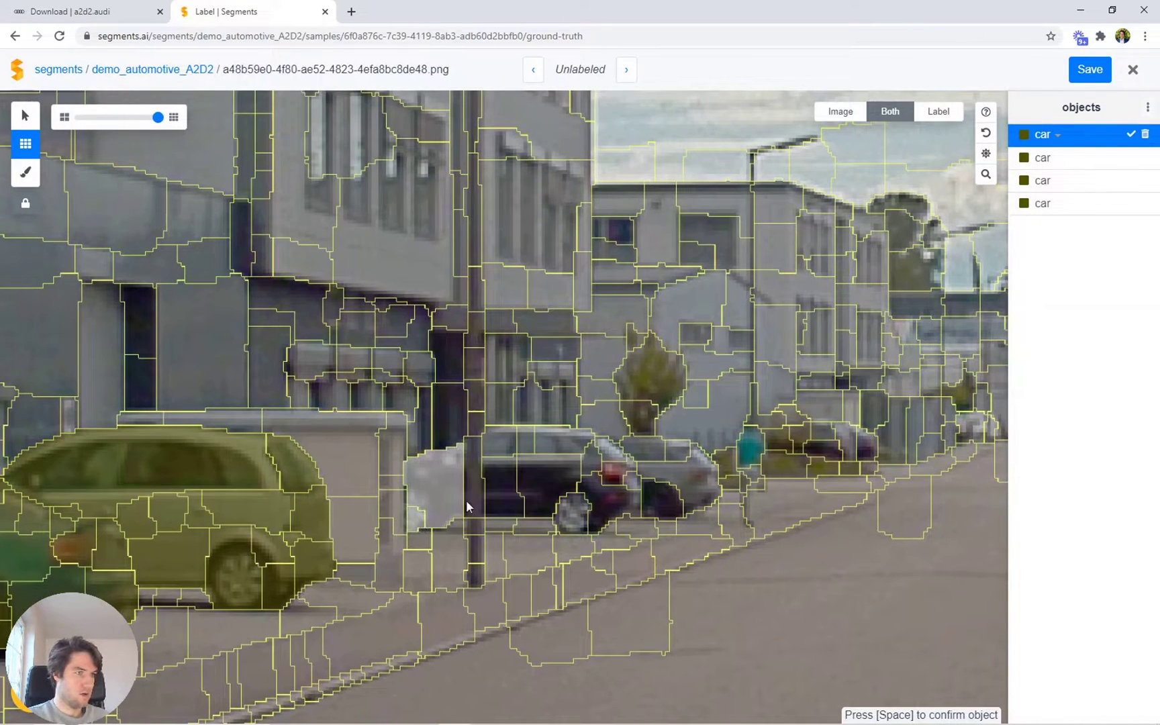
pyautogui.press('[')
pyautogui.press('[')
pyautogui.press('[')
pyautogui.click(573, 450)
pyautogui.click(595, 493)
pyautogui.scroll(3, 666, 473)
pyautogui.press('space')
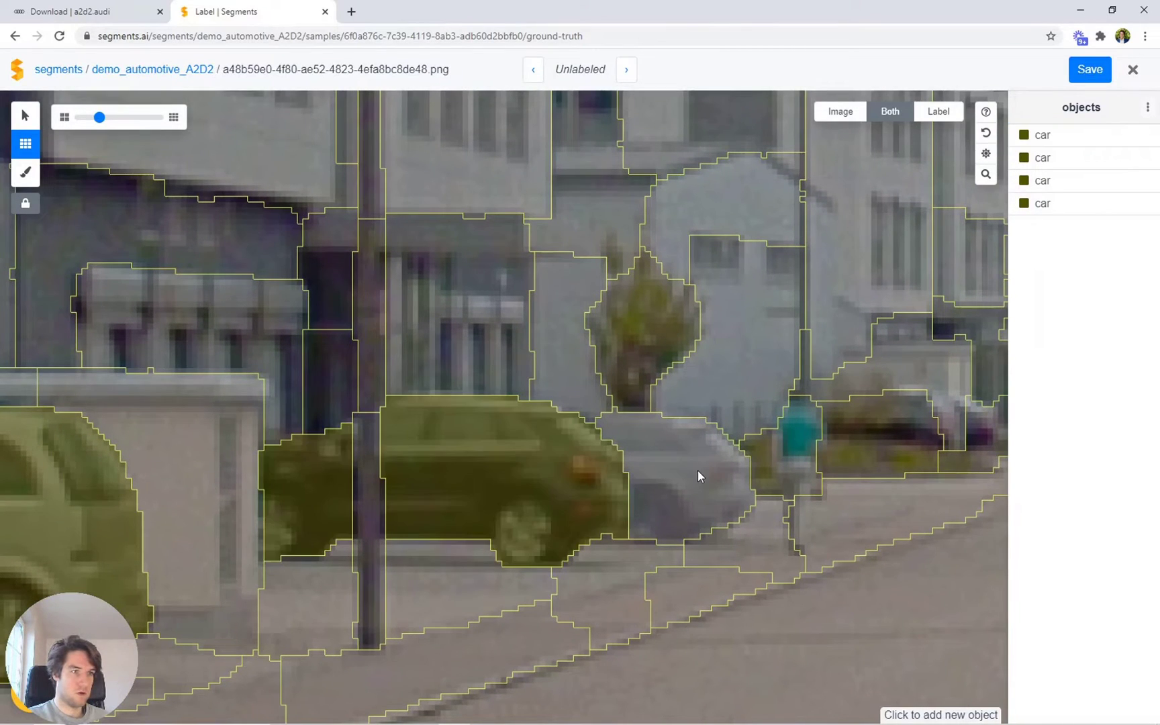
# Label the grey car behind the dark parked car and the dark car driving ahead on the road as separate cars
pyautogui.click(698, 470)
pyautogui.moveTo(781, 462); pyautogui.dragTo(207, 455)
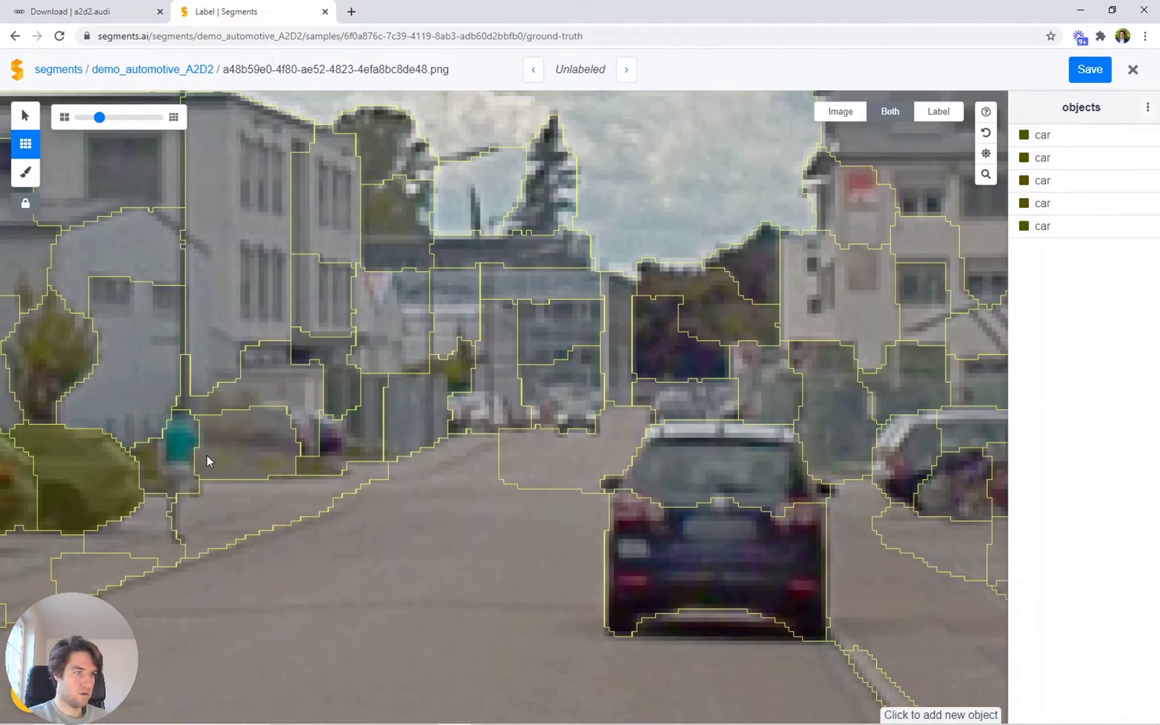
pyautogui.click(714, 427)
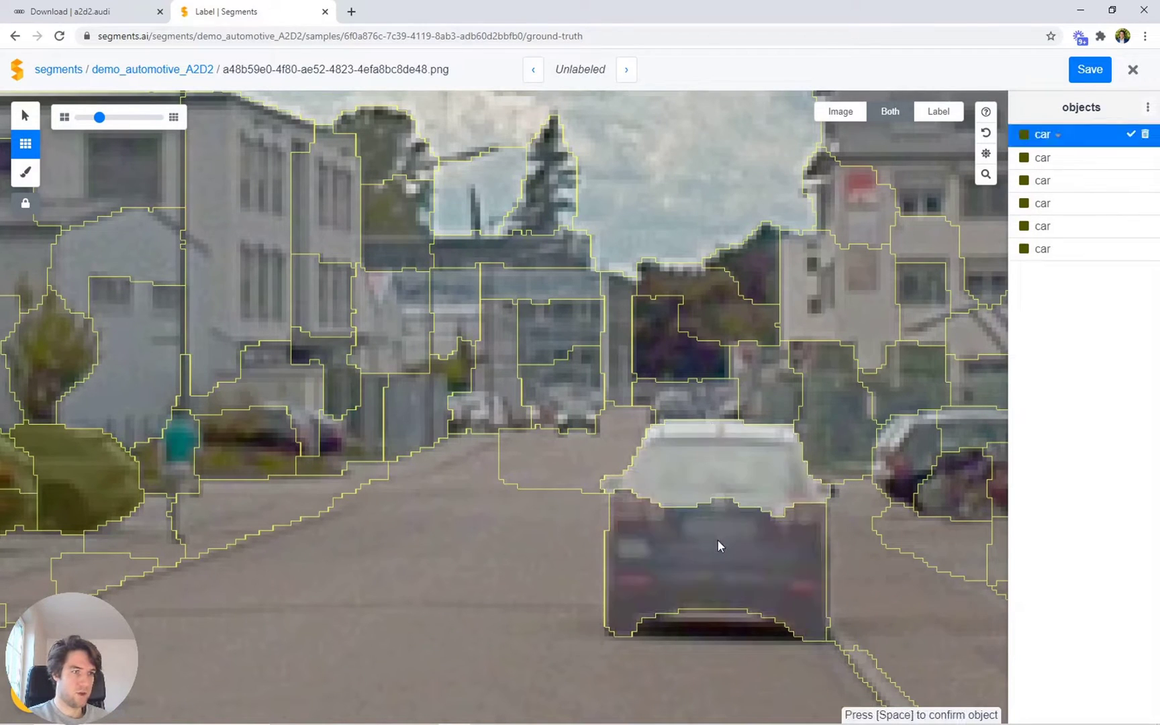
pyautogui.click(718, 541)
pyautogui.moveTo(930, 464); pyautogui.dragTo(136, 427)
pyautogui.press('space')
# Start a car object on the partly hidden car between the black off-roader and the rearmost parked car
pyautogui.moveTo(91, 467); pyautogui.dragTo(264, 390)
pyautogui.scroll(-5, 430, 425)
pyautogui.moveTo(940, 531); pyautogui.dragTo(784, 511)
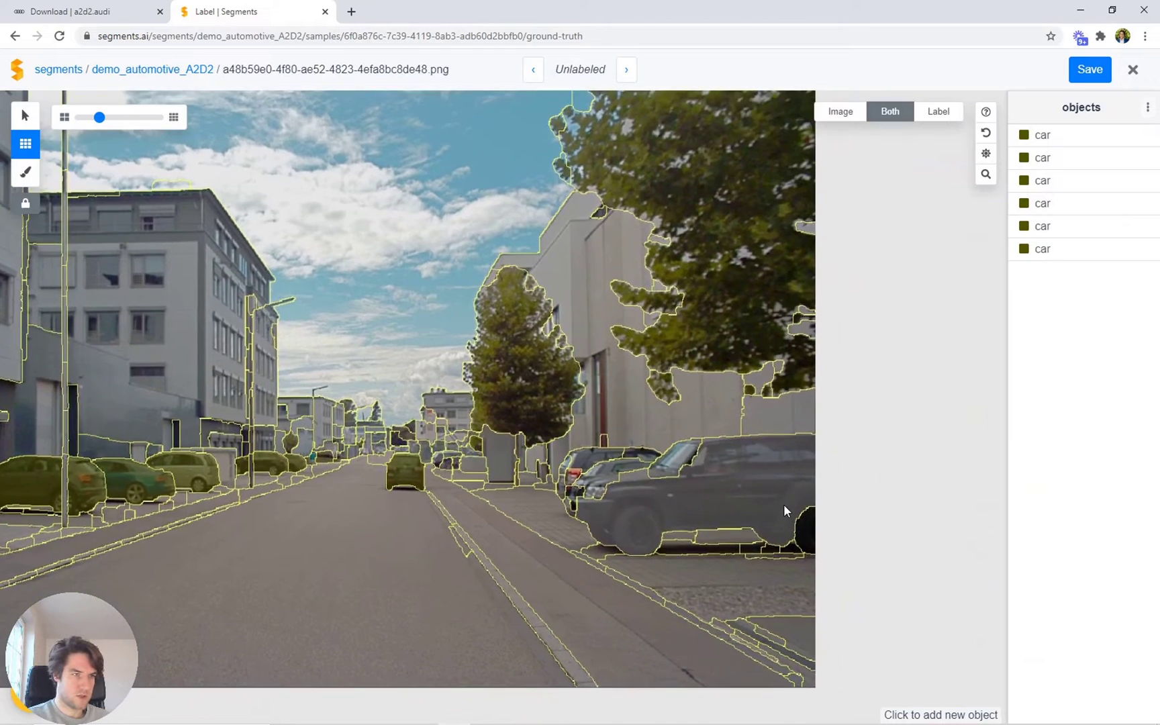
pyautogui.scroll(3, 783, 504)
pyautogui.scroll(2, 364, 444)
pyautogui.scroll(1, 363, 445)
pyautogui.scroll(-4, 363, 445)
pyautogui.scroll(2, 287, 437)
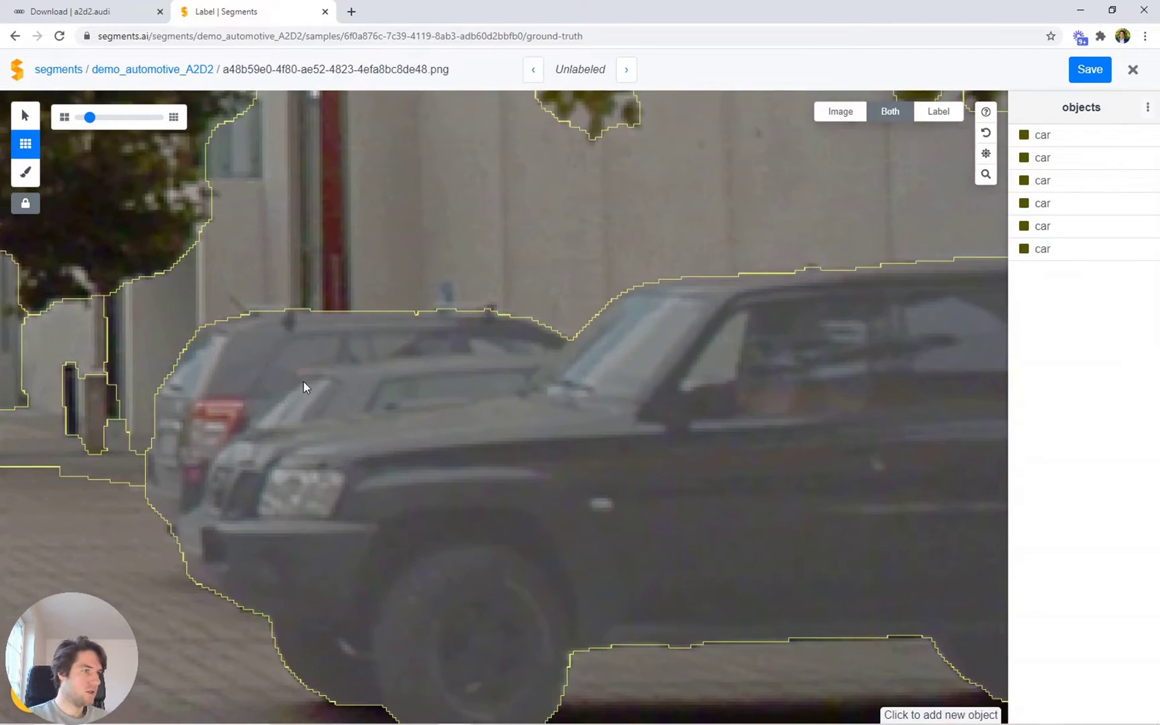
pyautogui.press(']')
pyautogui.click(372, 380)
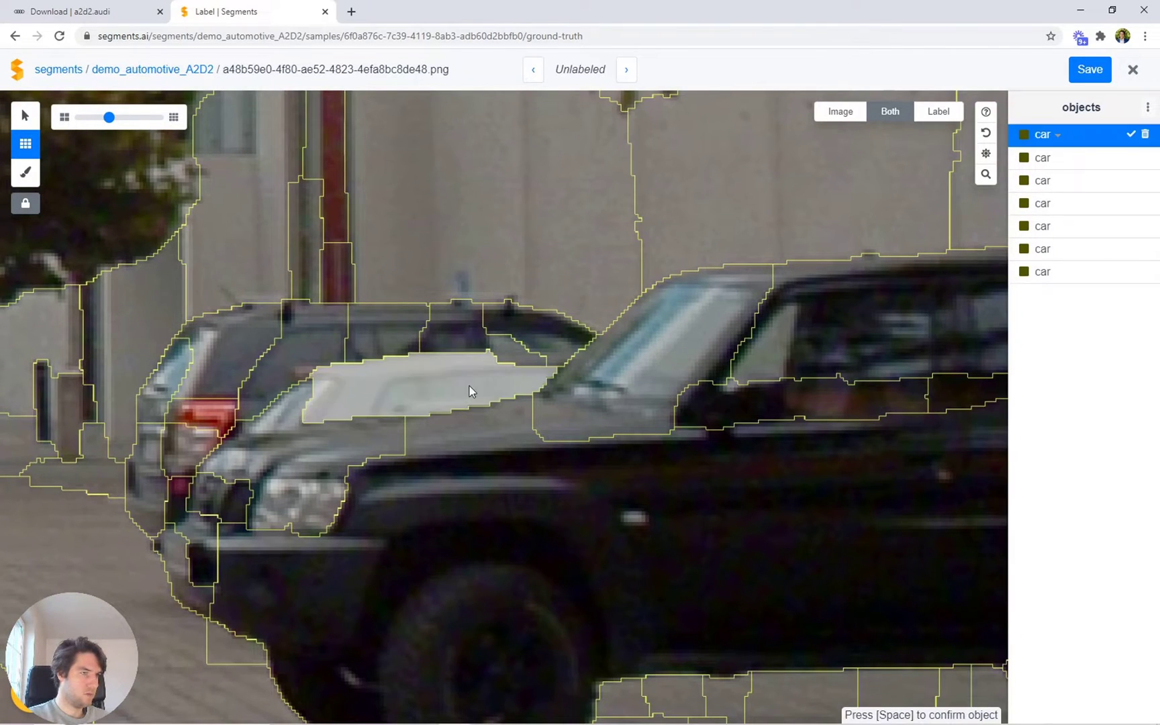
# Brush the missing front and rear edges into the partly hidden middle car and confirm the object
pyautogui.press('b')
pyautogui.moveTo(549, 368); pyautogui.dragTo(550, 368)
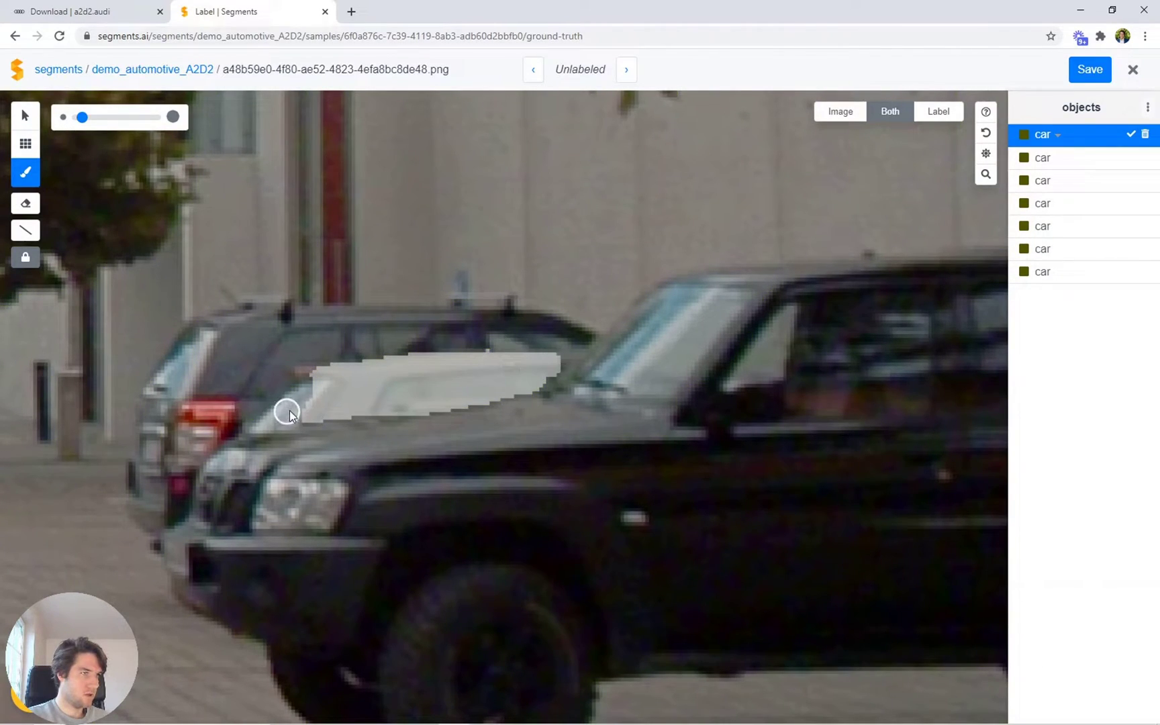
pyautogui.press('s')
pyautogui.press('b')
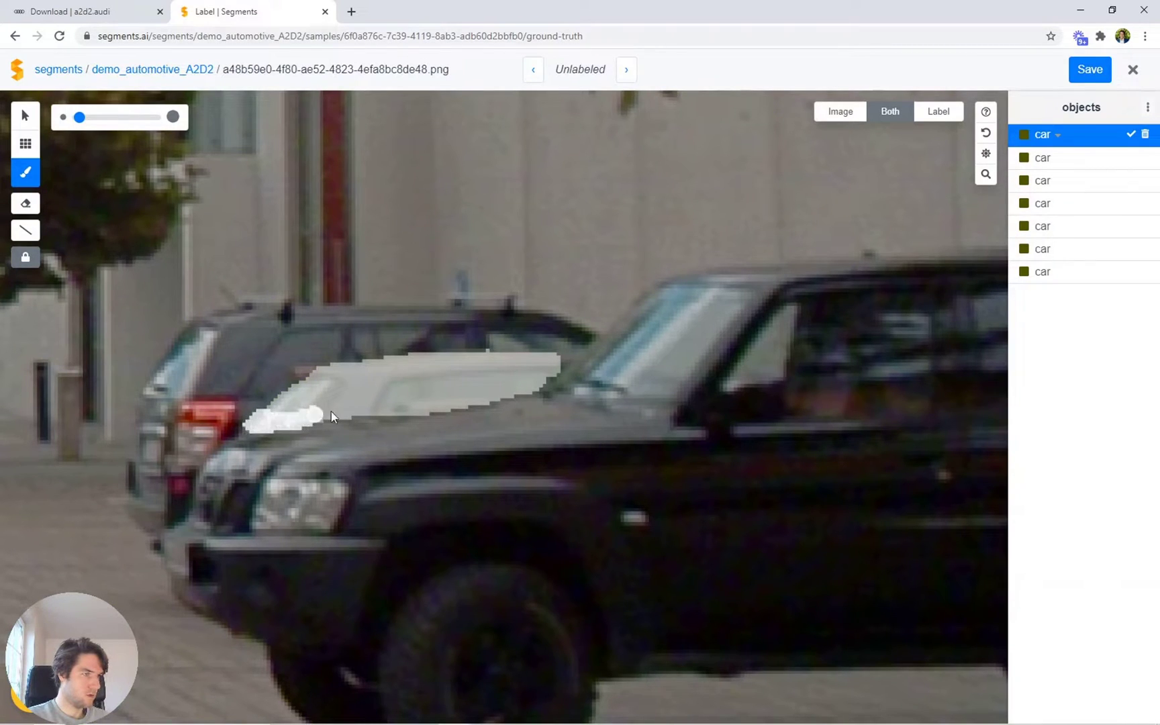
pyautogui.moveTo(331, 412); pyautogui.dragTo(331, 411)
pyautogui.moveTo(565, 360); pyautogui.dragTo(565, 360)
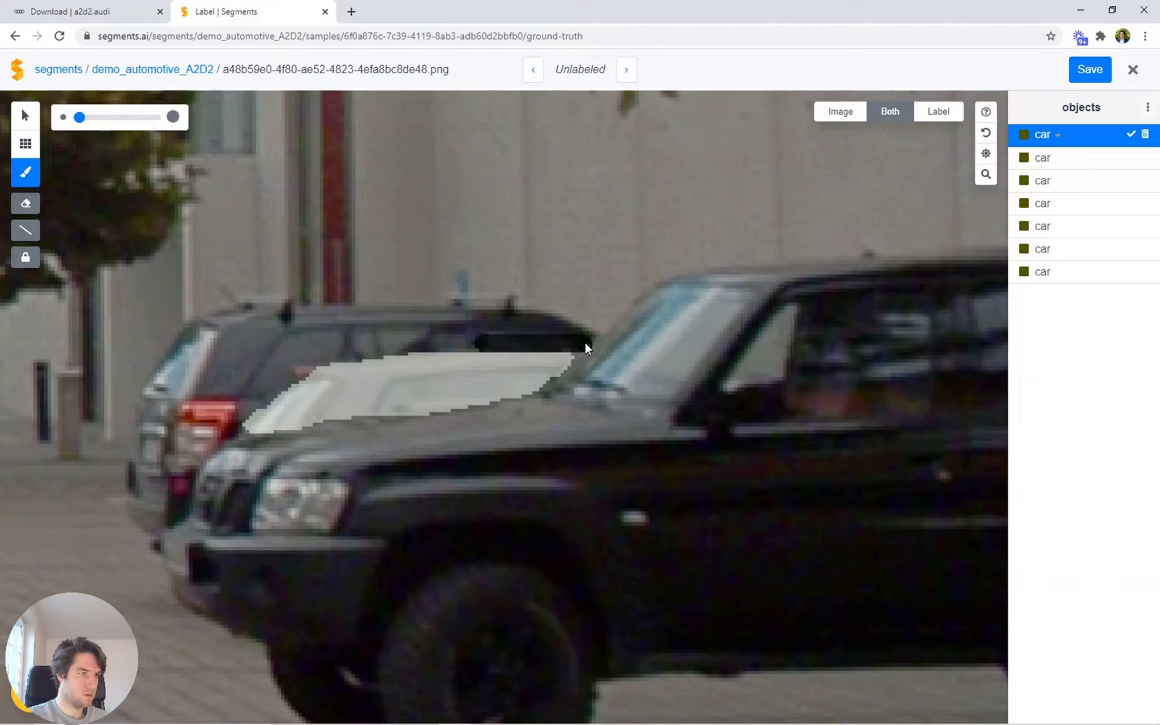
pyautogui.press('Return')
# Label the large black off-roader as a car, including its headlight, windshield and rear wheel sections
pyautogui.scroll(-3, 862, 470)
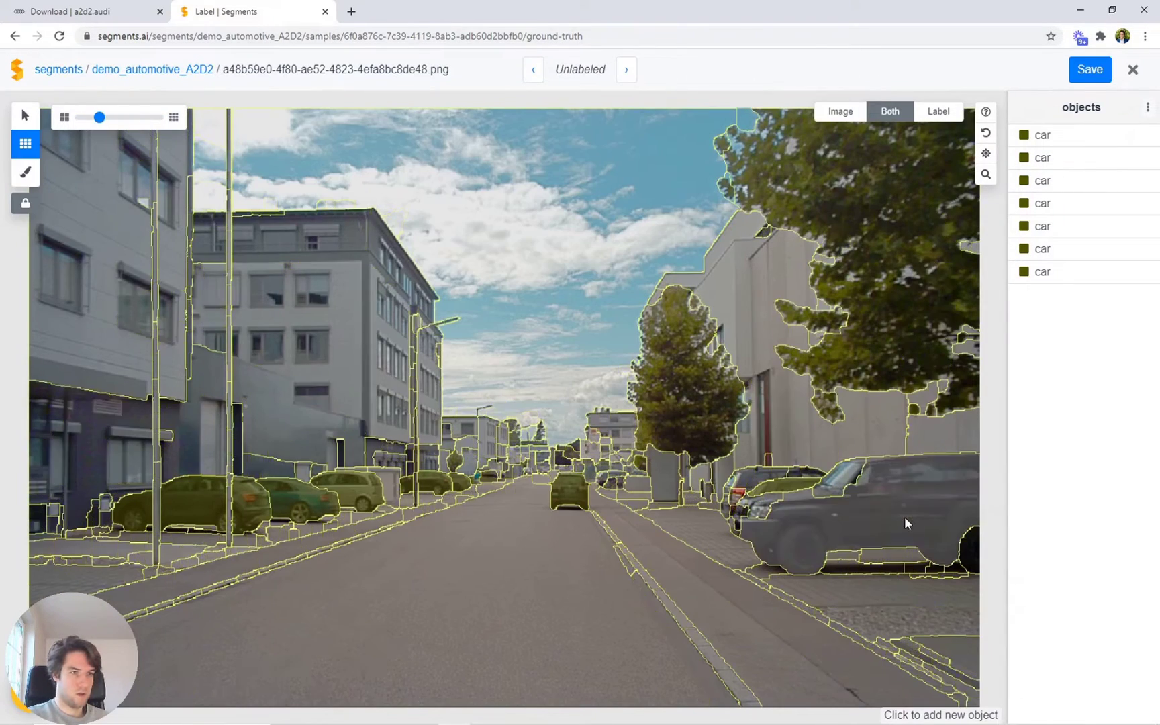
pyautogui.scroll(3, 904, 517)
pyautogui.moveTo(904, 517); pyautogui.dragTo(591, 500)
pyautogui.scroll(1, 590, 500)
pyautogui.scroll(1, 342, 495)
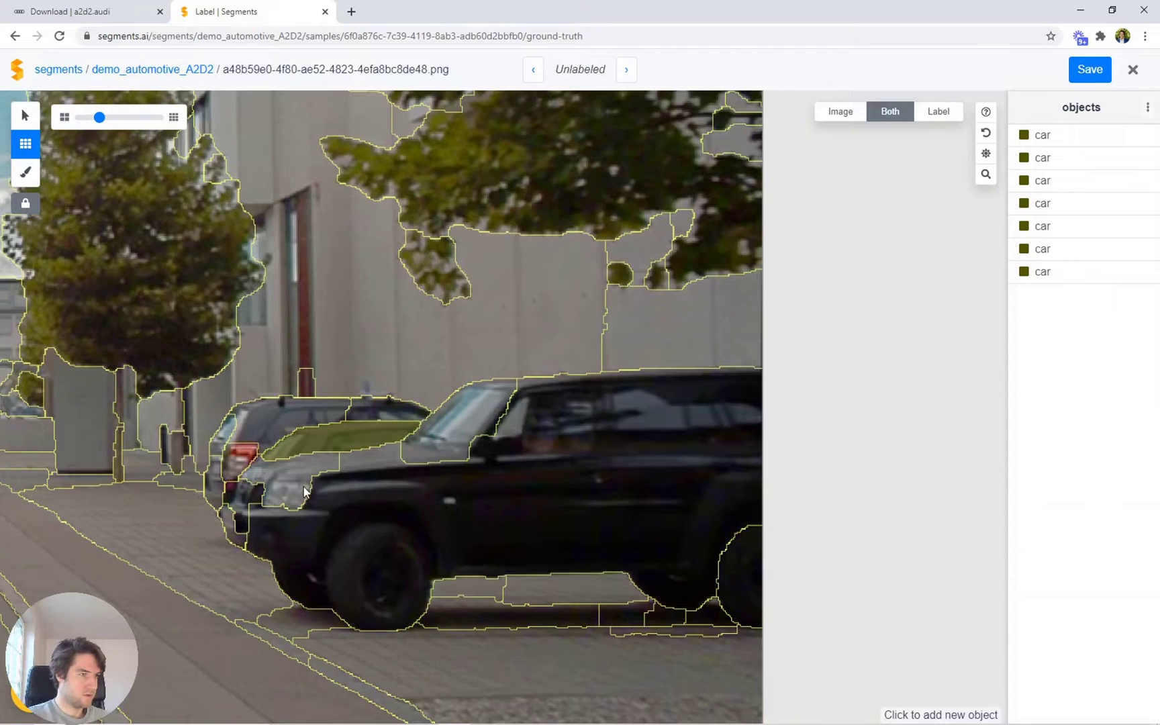
pyautogui.moveTo(249, 541)
pyautogui.mouseDown()
pyautogui.moveTo(448, 486)
pyautogui.moveTo(452, 429)
pyautogui.mouseUp()
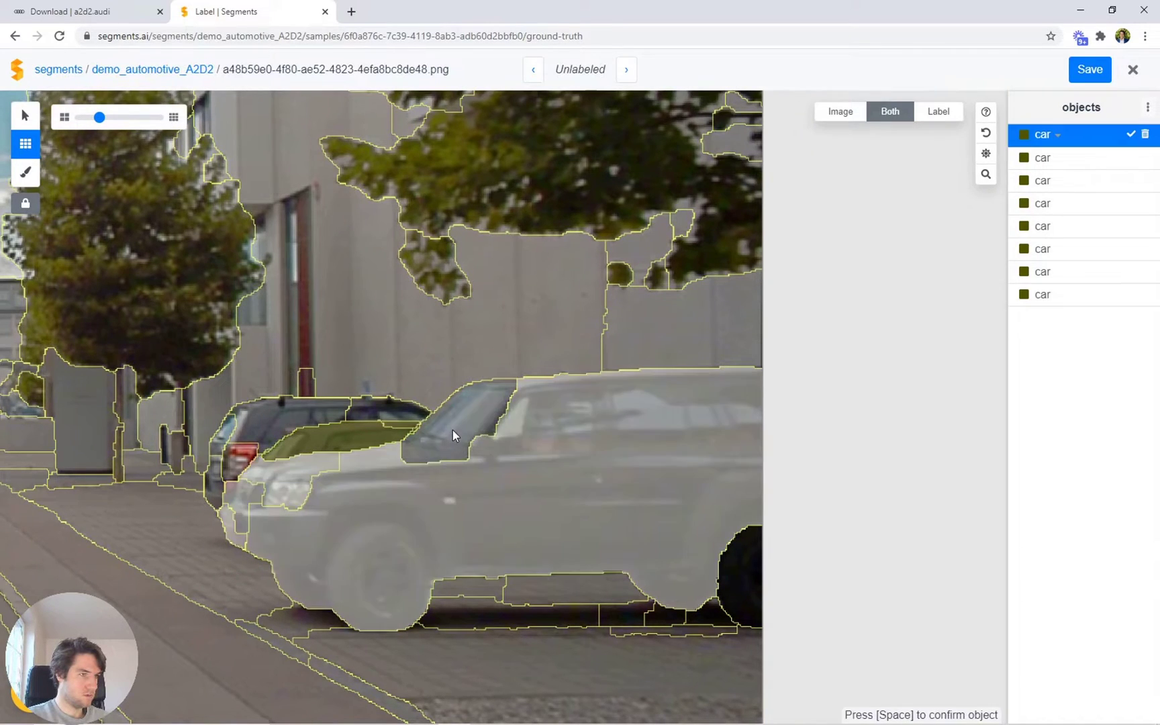
pyautogui.click(722, 556)
pyautogui.press('space')
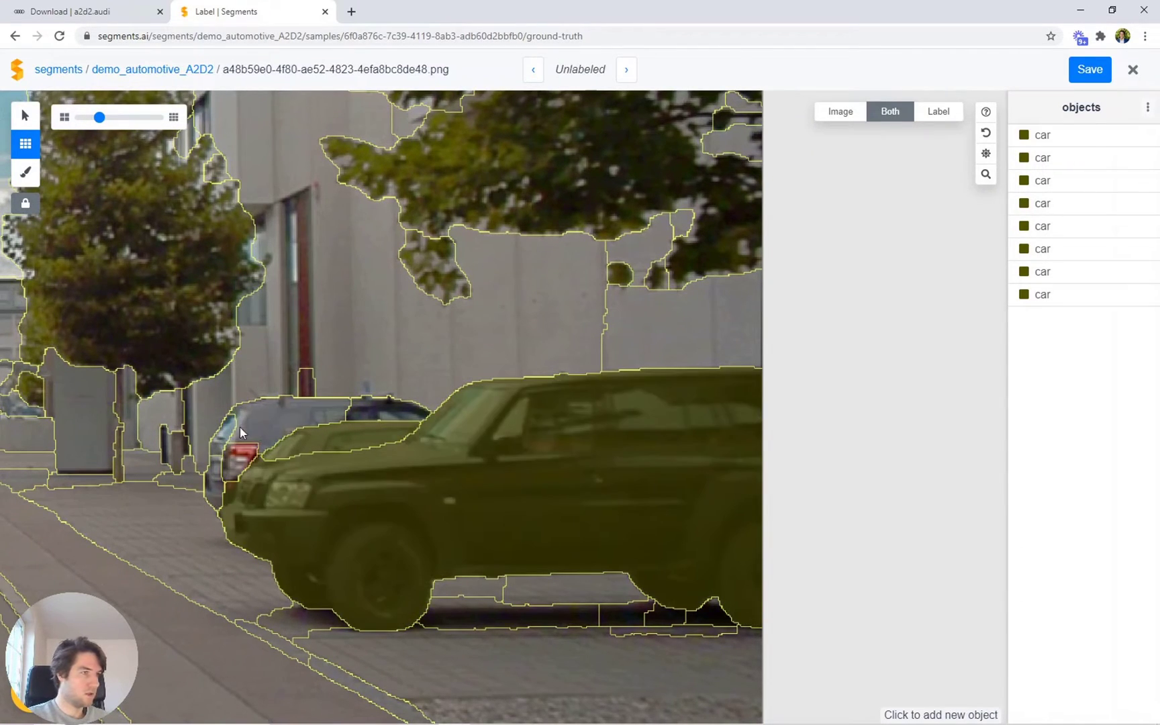
# Label the rearmost car with the red tail light behind the black off-roader as a car
pyautogui.moveTo(230, 458); pyautogui.dragTo(374, 417)
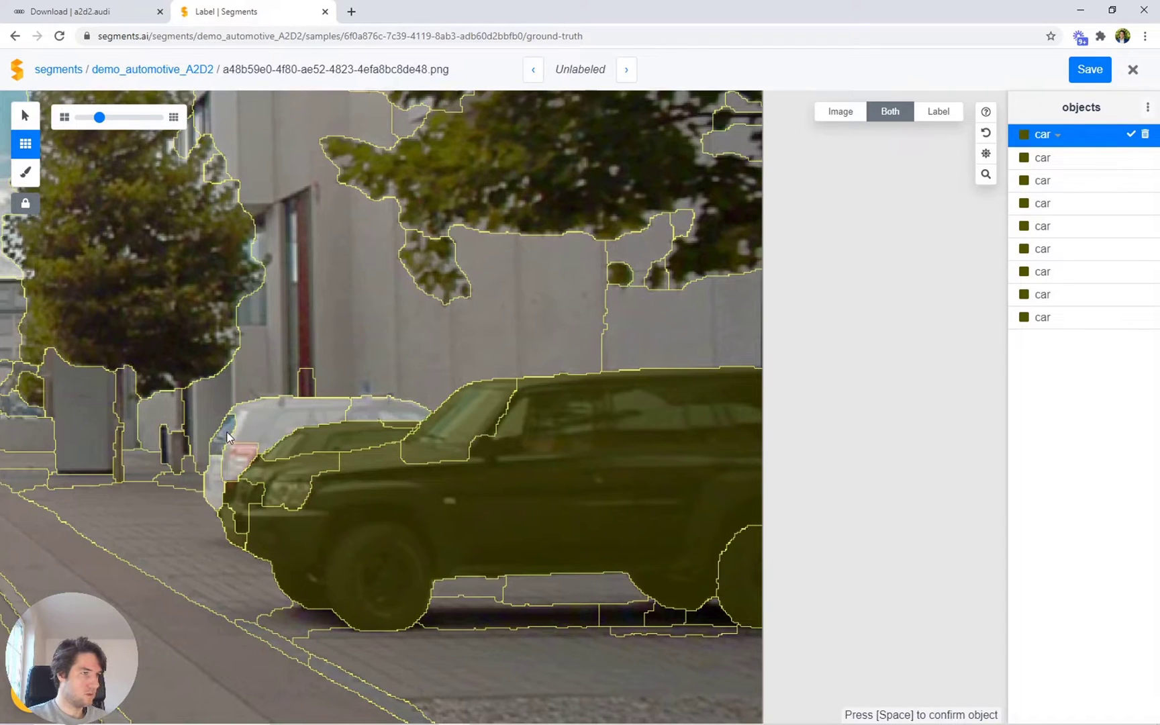
pyautogui.press('space')
pyautogui.scroll(-5, 227, 433)
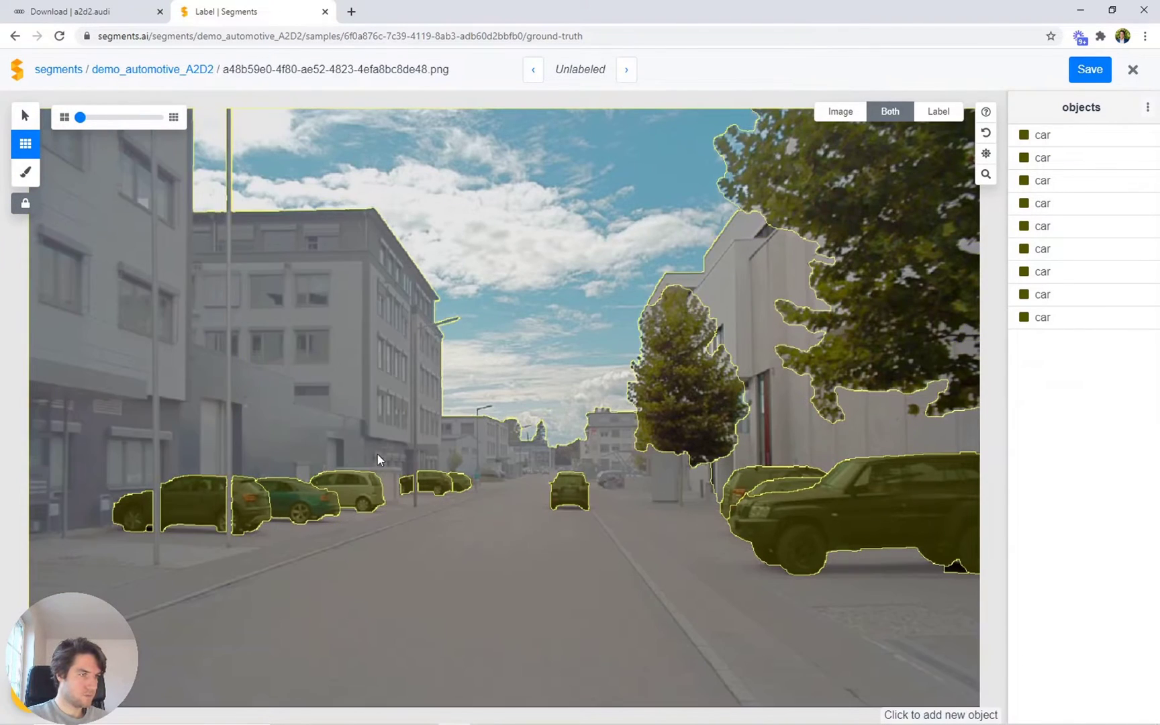
# Segment the overlapping parked cars beside the driving dark car and categorize them as car group
pyautogui.scroll(10, 471, 476)
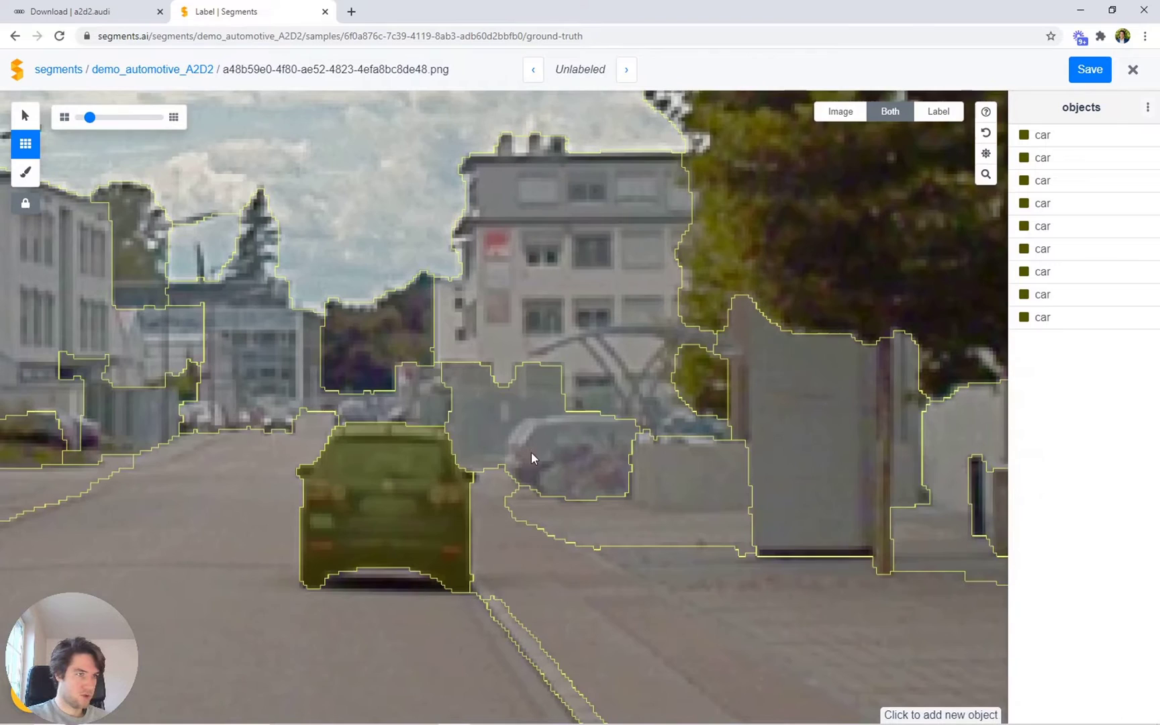
pyautogui.click(558, 453)
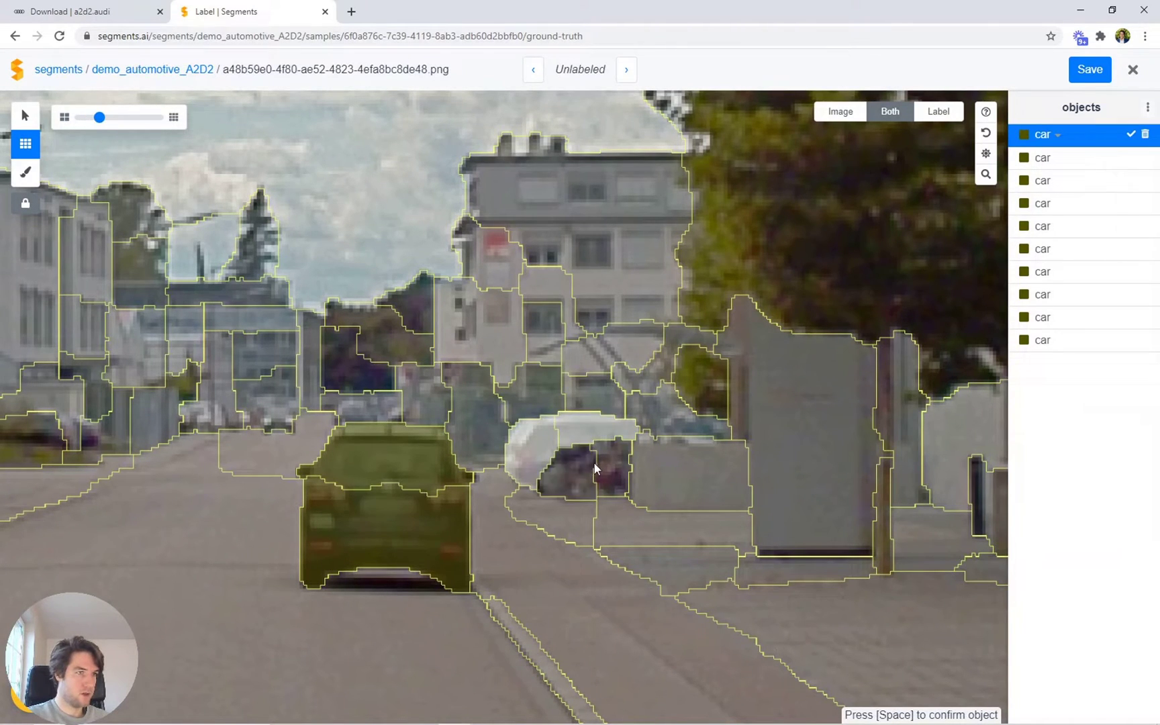
pyautogui.moveTo(597, 466); pyautogui.dragTo(586, 463)
pyautogui.write('ccar')
pyautogui.press('Down')
pyautogui.press('Return')
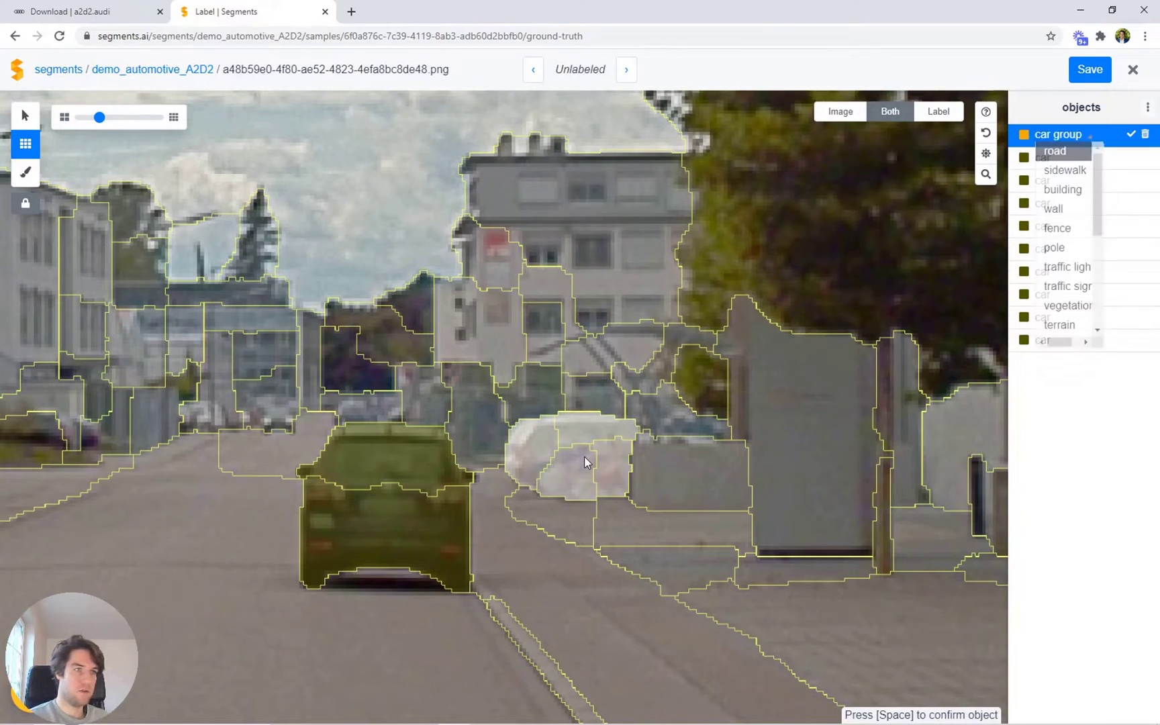
pyautogui.press('space')
# Label the distant row of cars at the road's end as a car group, erasing the excess building area
pyautogui.scroll(3, 178, 441)
pyautogui.moveTo(209, 410); pyautogui.dragTo(290, 408)
pyautogui.press('b')
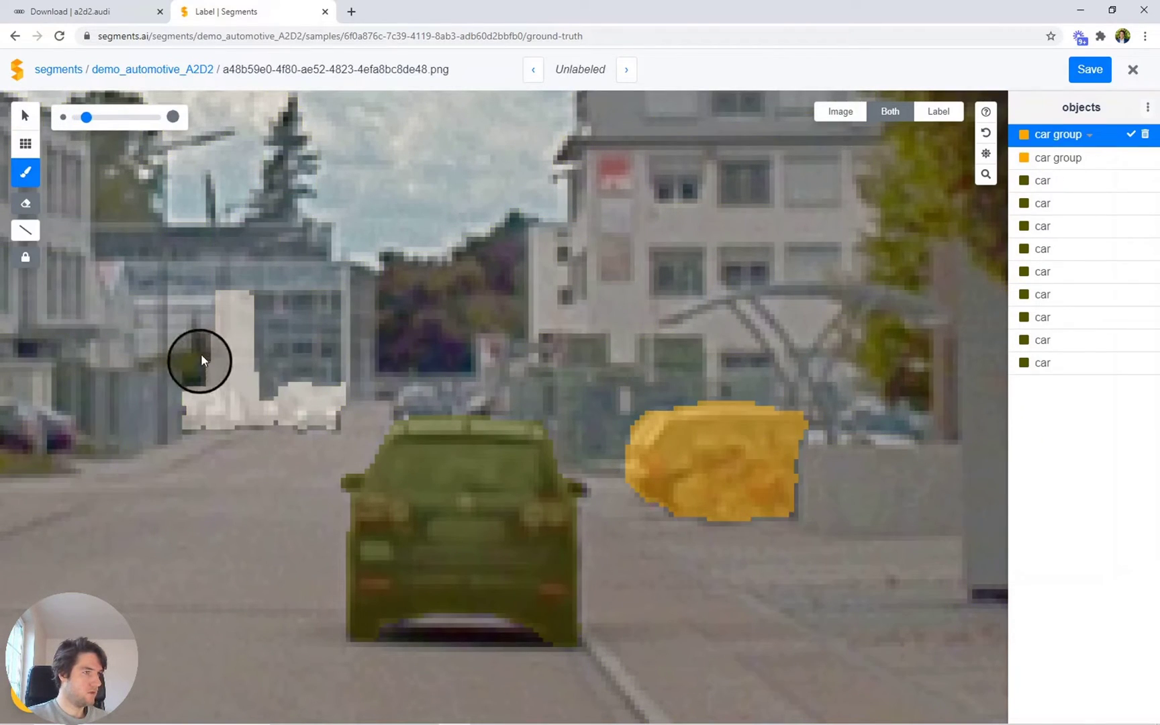
pyautogui.moveTo(203, 344)
pyautogui.mouseDown()
pyautogui.moveTo(275, 306)
pyautogui.moveTo(219, 350)
pyautogui.moveTo(296, 342)
pyautogui.mouseUp()
pyautogui.press('Return')
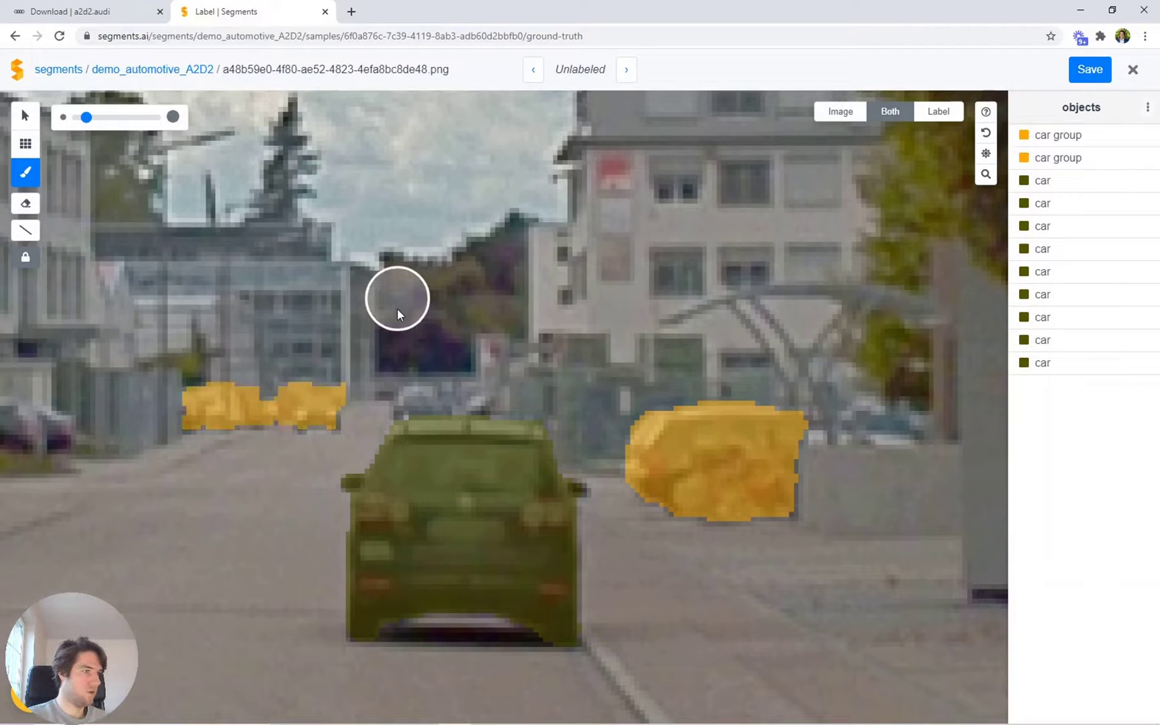
# Label the parked cars behind the bushes beyond the pedestrian as a car group using finer superpixels
pyautogui.press('s')
pyautogui.scroll(-6, 397, 309)
pyautogui.scroll(4, 514, 481)
pyautogui.scroll(5, 408, 490)
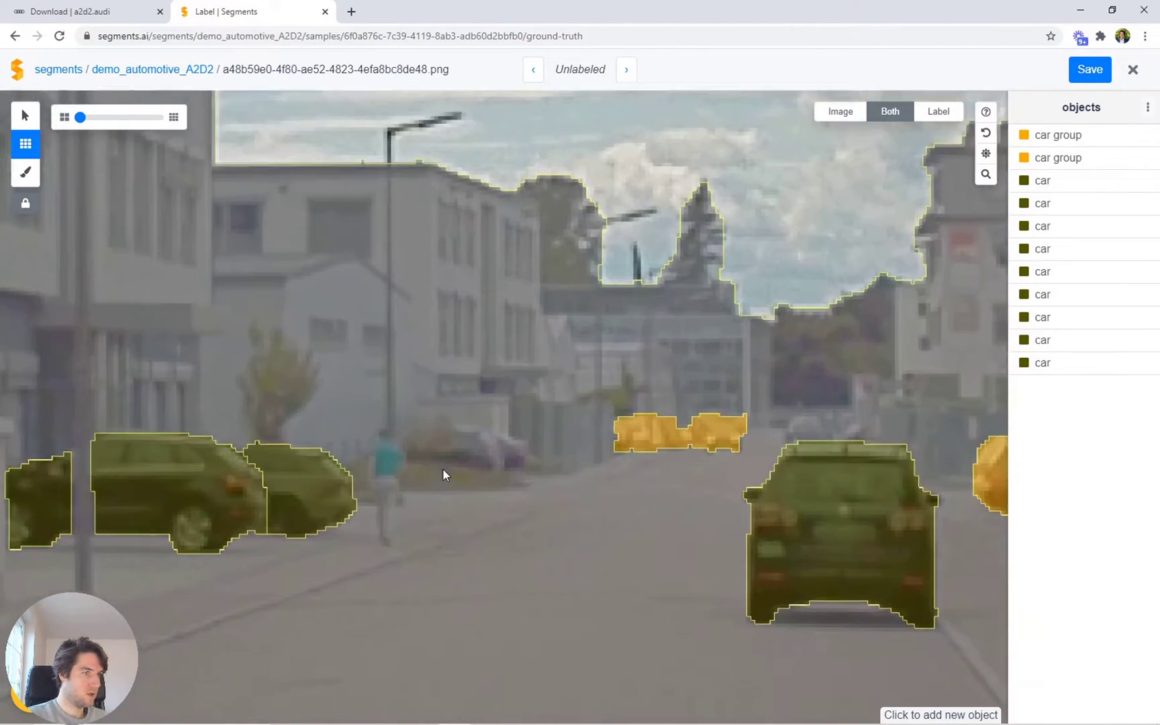
pyautogui.scroll(1, 399, 486)
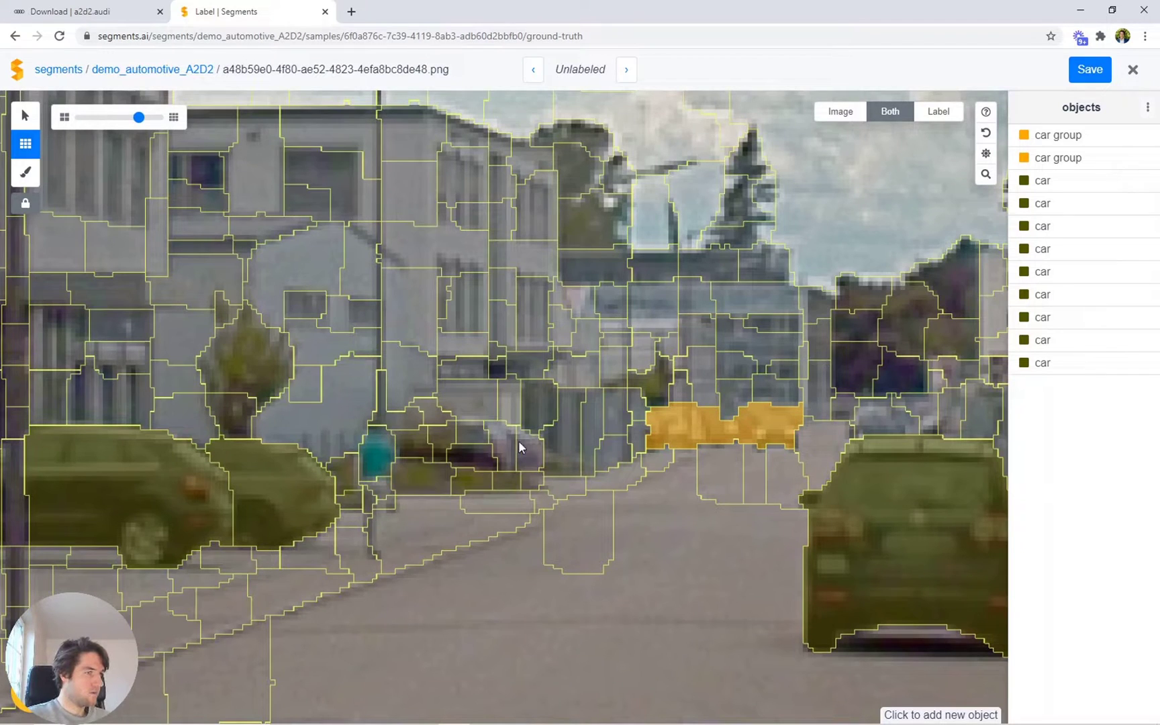
pyautogui.click(501, 444)
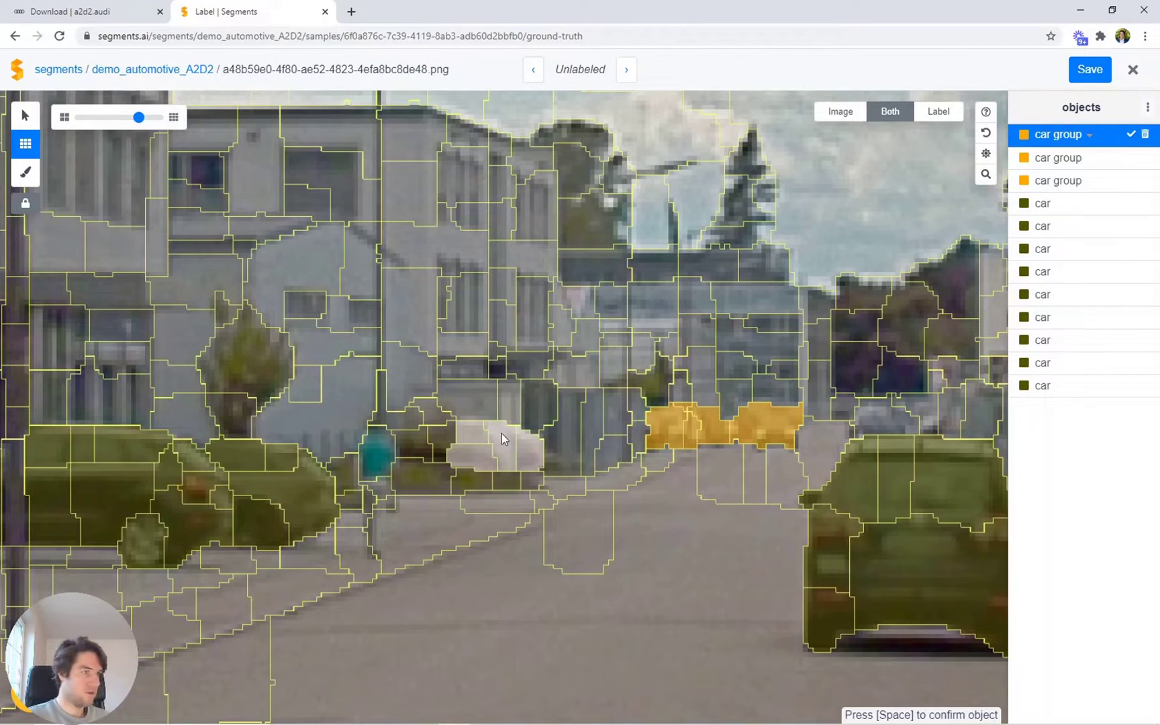
pyautogui.press('space')
# Segment the pedestrian in the teal shirt, brush in the missing head, arm and legs, and categorize the object as person
pyautogui.scroll(2, 369, 441)
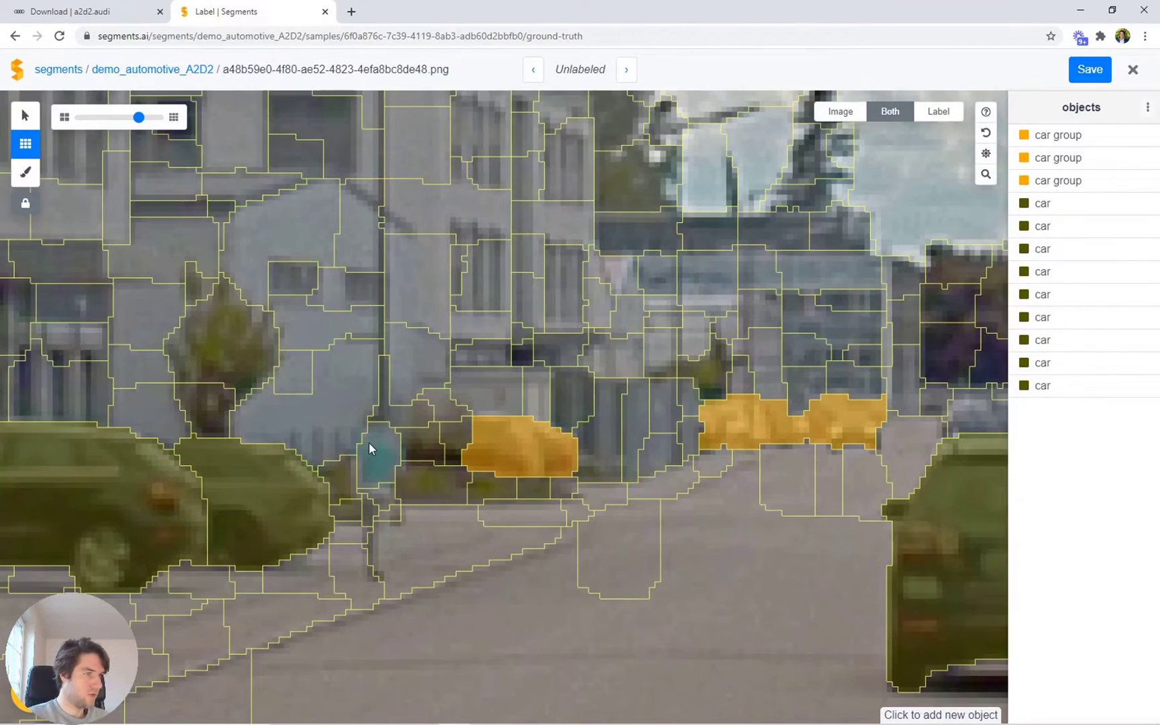
pyautogui.click(378, 513)
pyautogui.press('b')
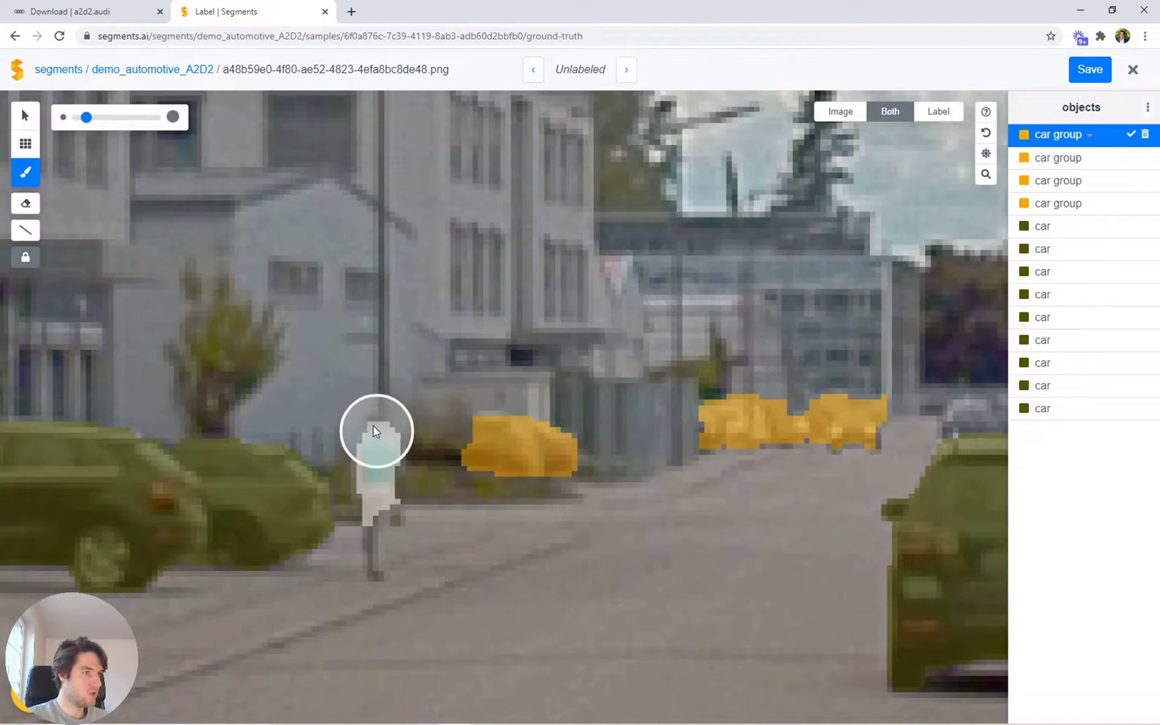
pyautogui.moveTo(376, 432); pyautogui.dragTo(361, 473)
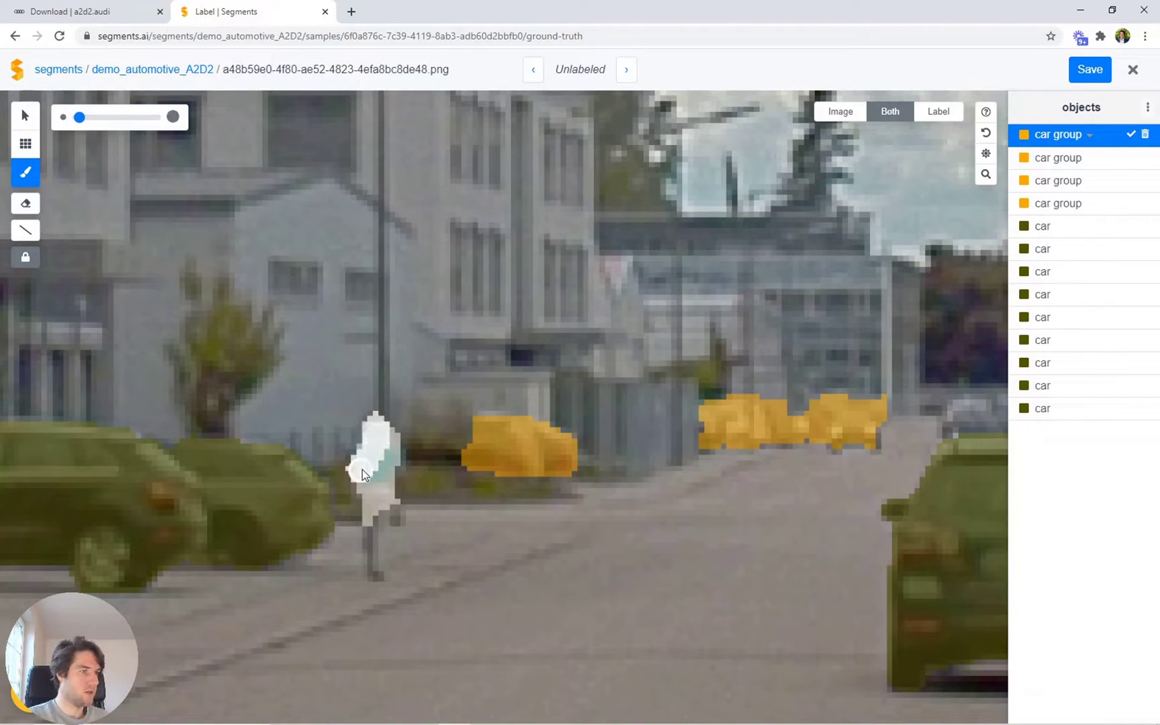
pyautogui.moveTo(376, 577); pyautogui.dragTo(394, 453)
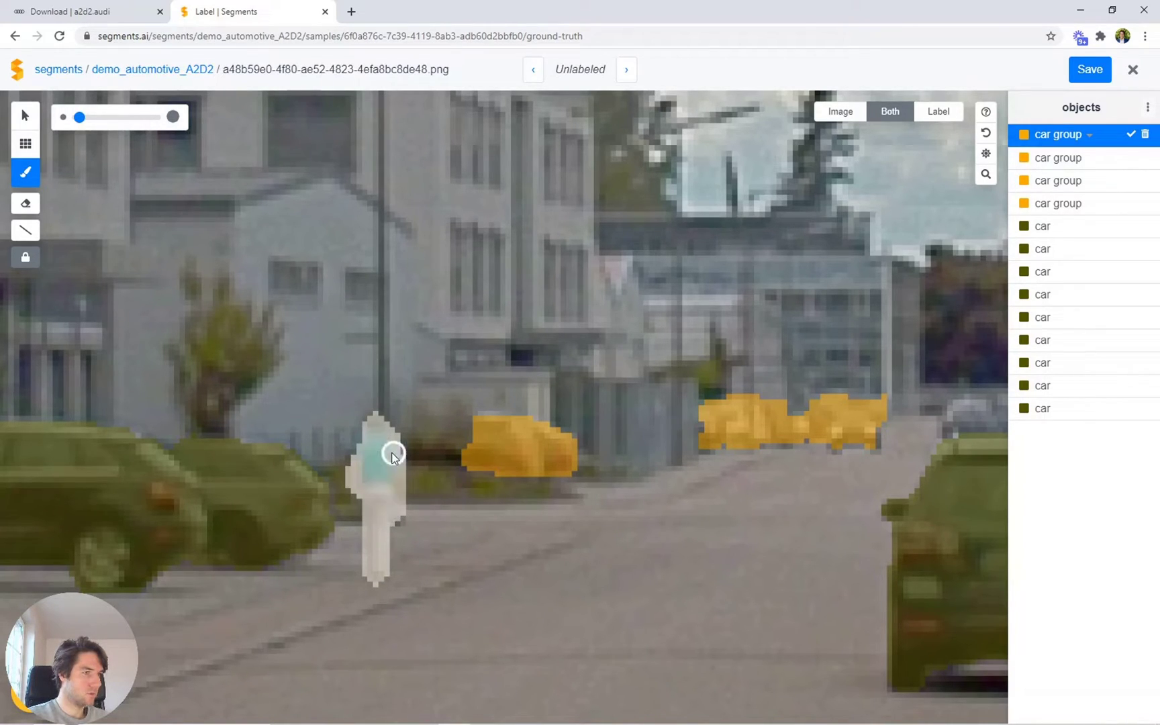
pyautogui.write('cpers')
pyautogui.press('Return')
pyautogui.press('Return')
# Start a new object on the crown of the tree in front of the building
pyautogui.scroll(-5, 427, 448)
pyautogui.scroll(1, 391, 420)
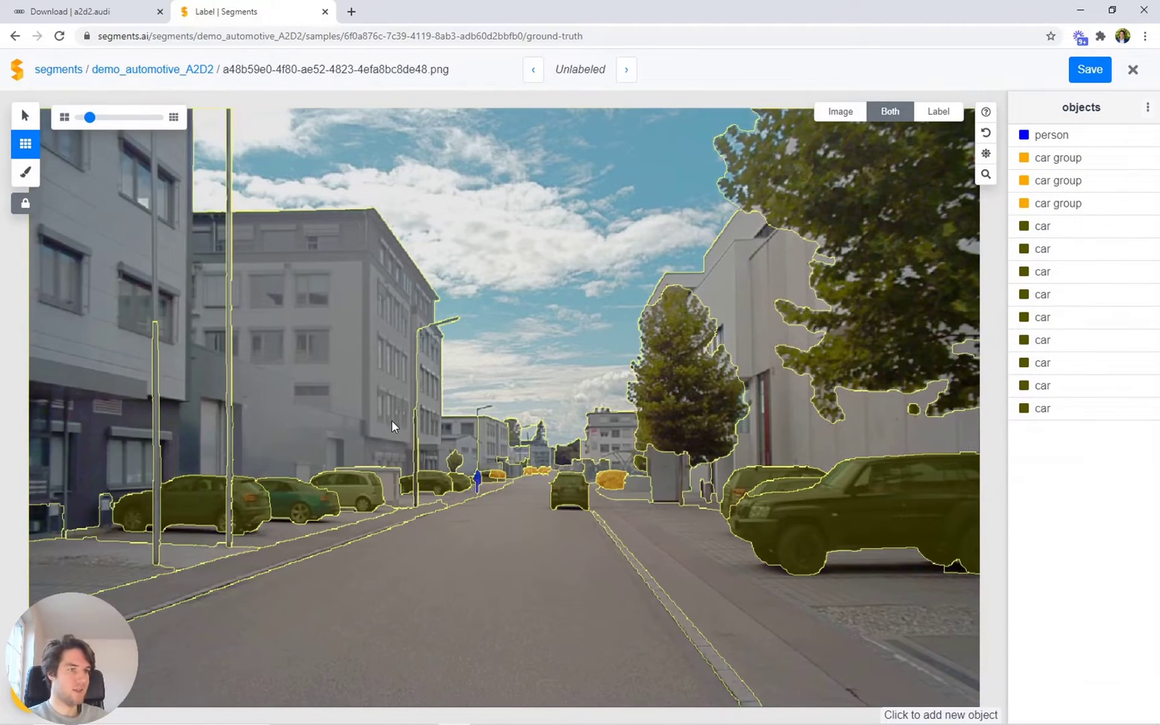
pyautogui.scroll(4, 709, 424)
pyautogui.moveTo(632, 396); pyautogui.dragTo(553, 455)
pyautogui.scroll(-1, 553, 455)
pyautogui.click(562, 435)
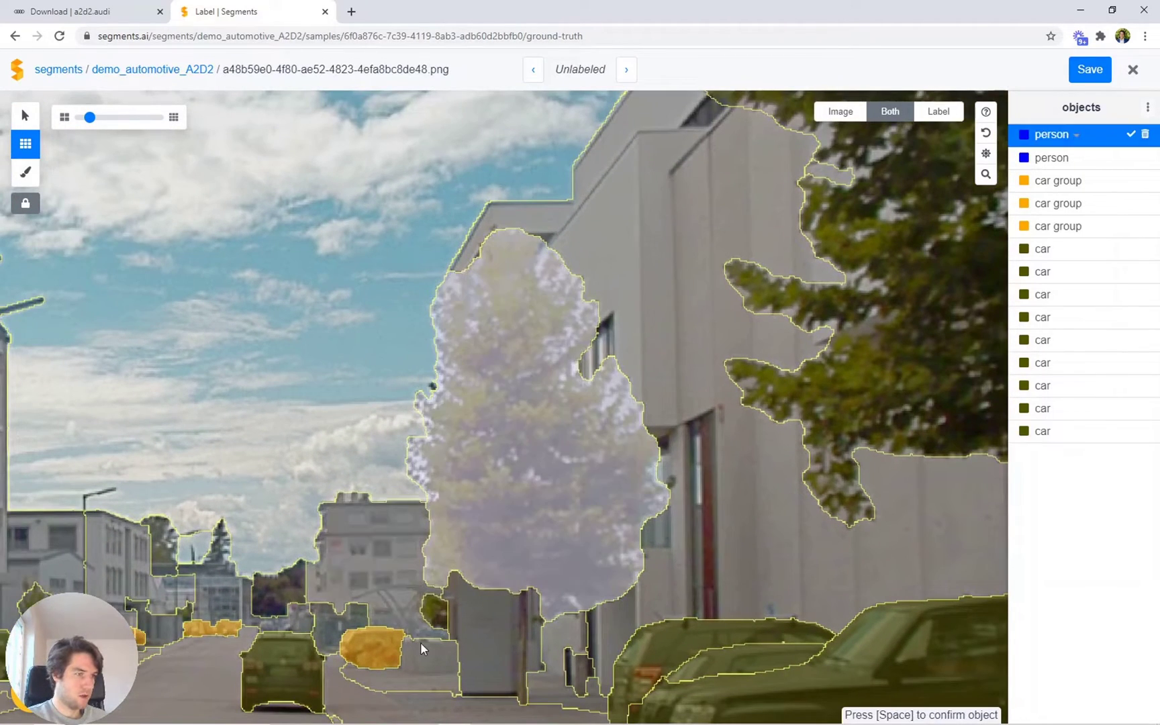
# Brush the trunk into the object for the tree in front of the building and categorize it as vegetation
pyautogui.press('space')
pyautogui.press(']')
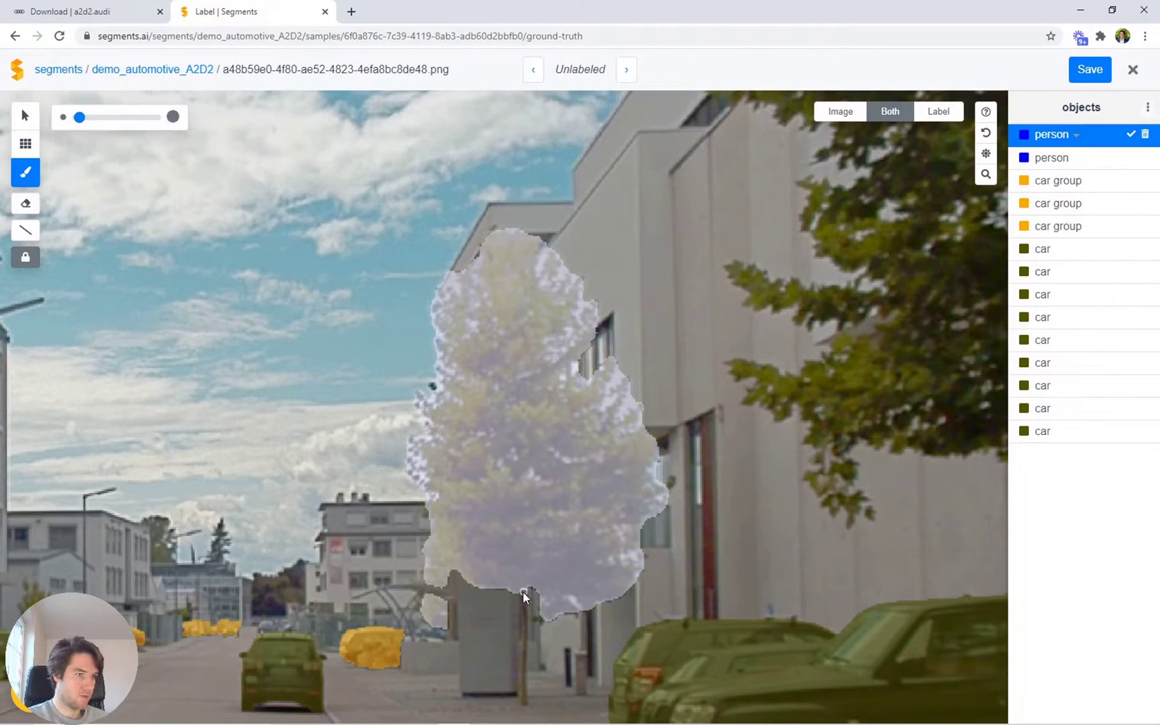
pyautogui.moveTo(524, 701); pyautogui.dragTo(515, 517)
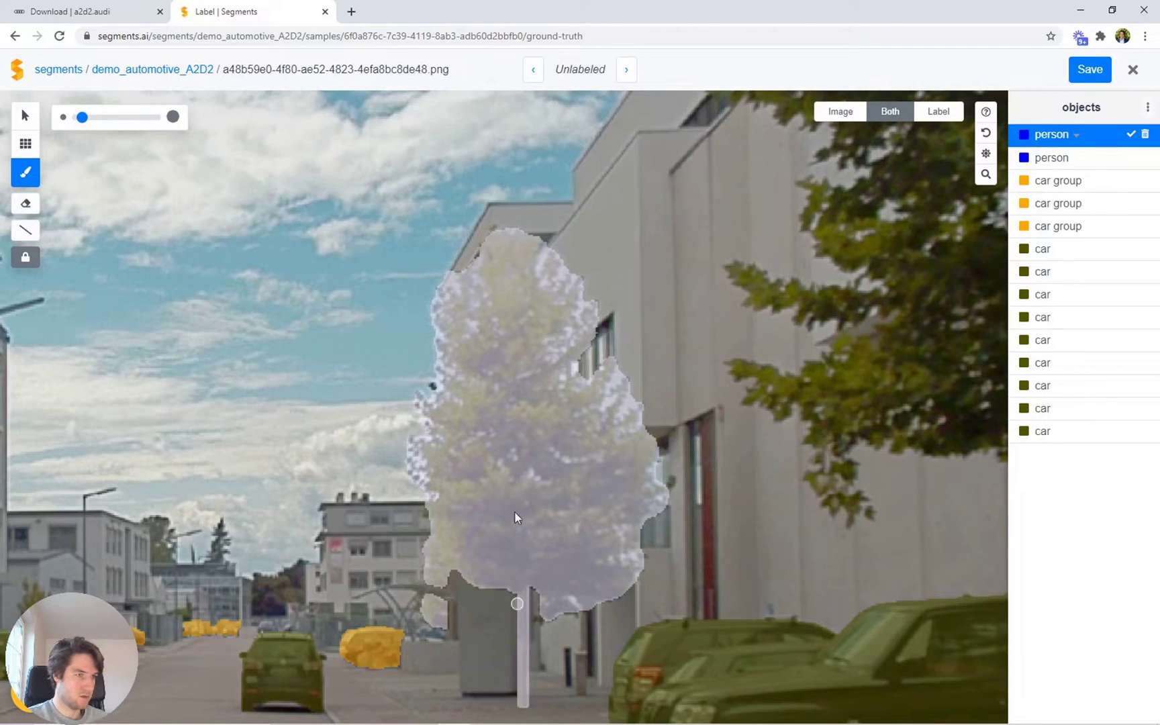
pyautogui.scroll(-10, 379, 462)
pyautogui.write('veg')
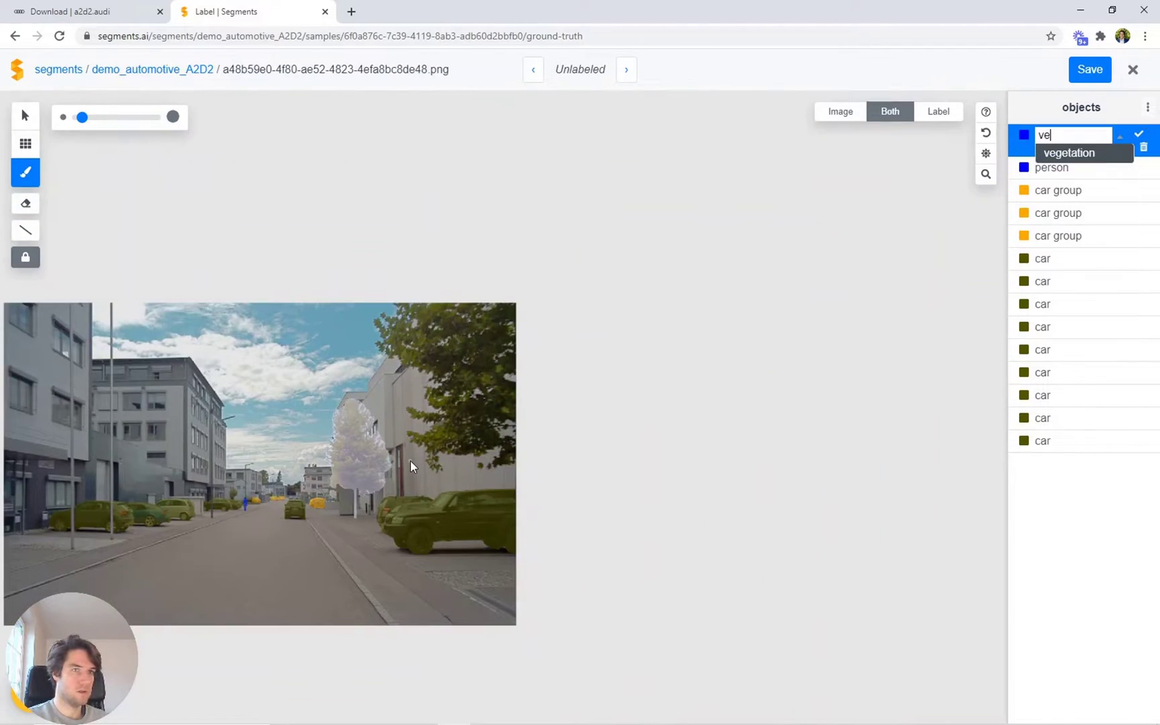
pyautogui.press('Return')
# Segment the large foreground tree, add its overhanging branches and leaf tips with finer superpixels, and confirm it as vegetation
pyautogui.press('s')
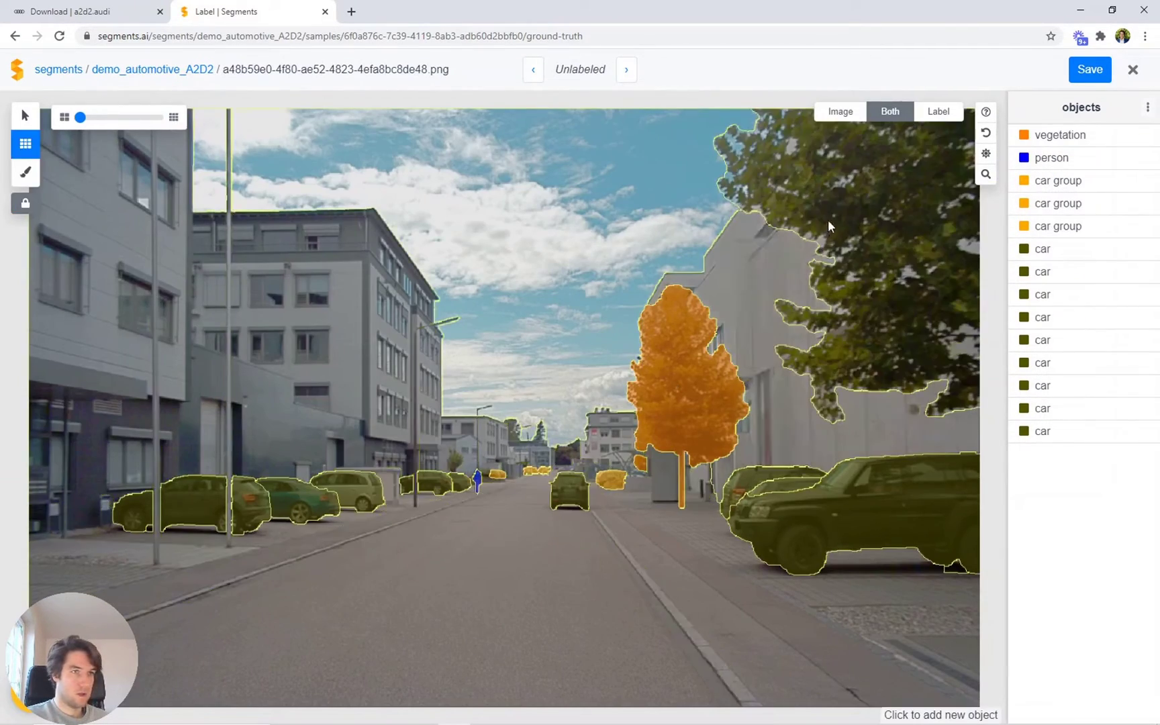
pyautogui.click(879, 196)
pyautogui.scroll(4, 900, 331)
pyautogui.moveTo(917, 344); pyautogui.dragTo(634, 351)
pyautogui.click(638, 508)
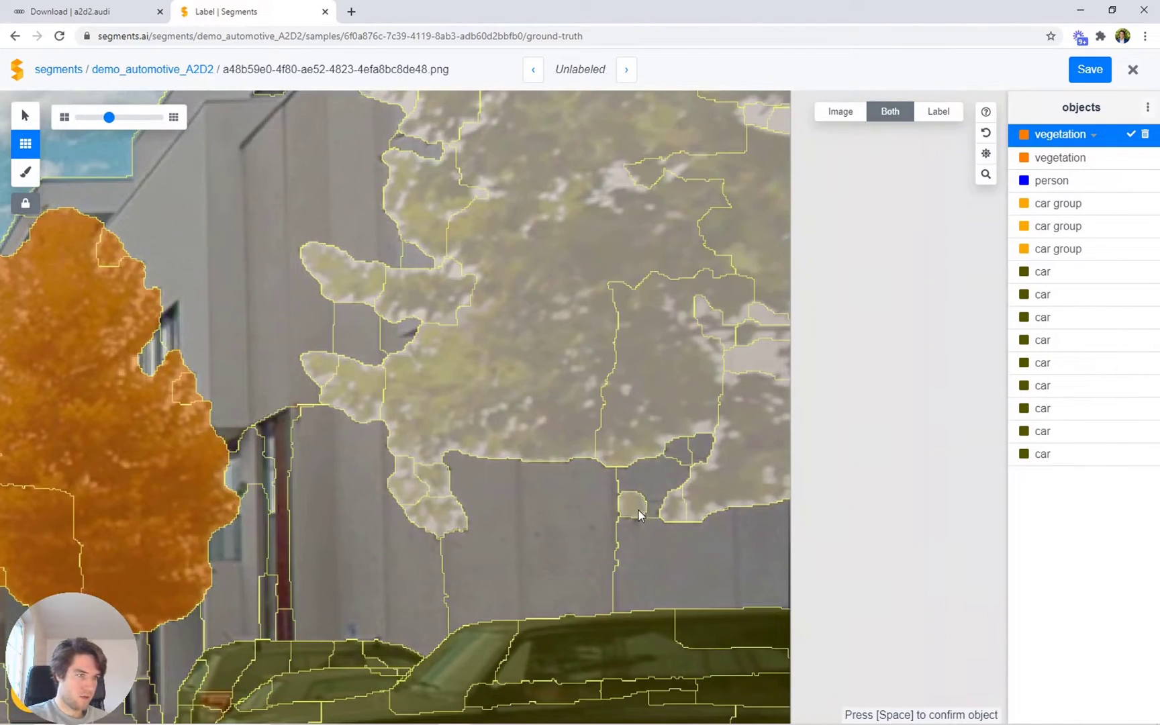
pyautogui.press('b')
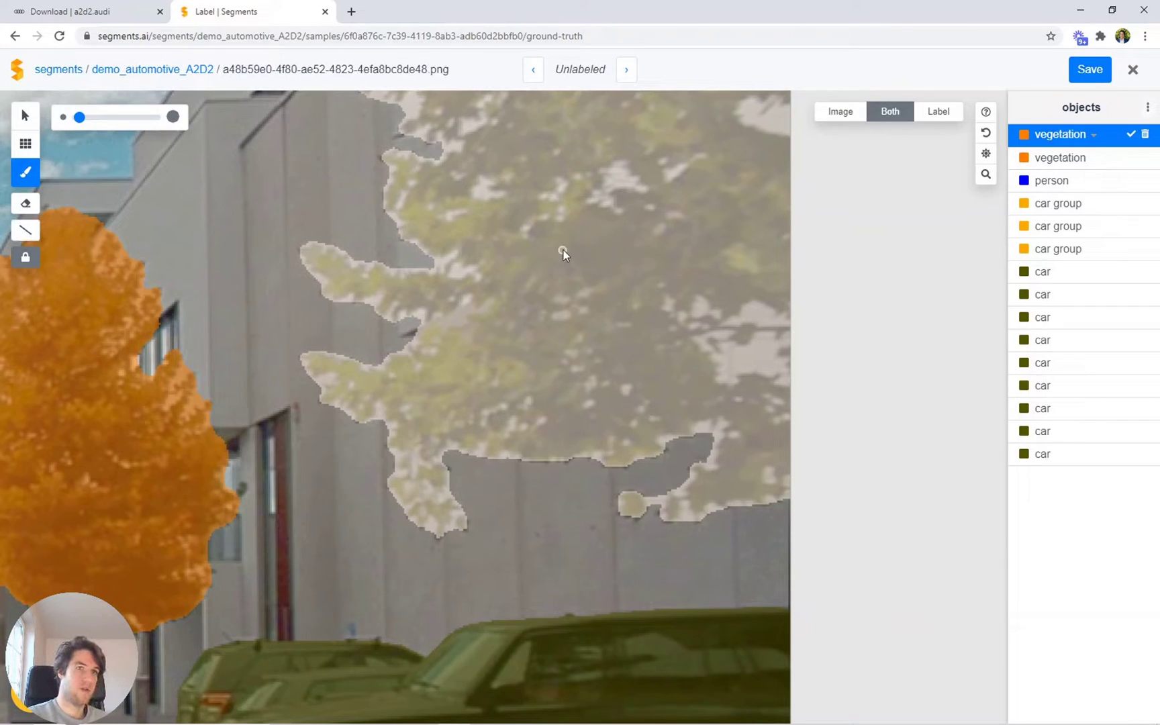
pyautogui.press('space')
# Segment the sidewalk on the right-hand side of the road up to the distant cars and categorize it as sidewalk
pyautogui.scroll(-6, 604, 269)
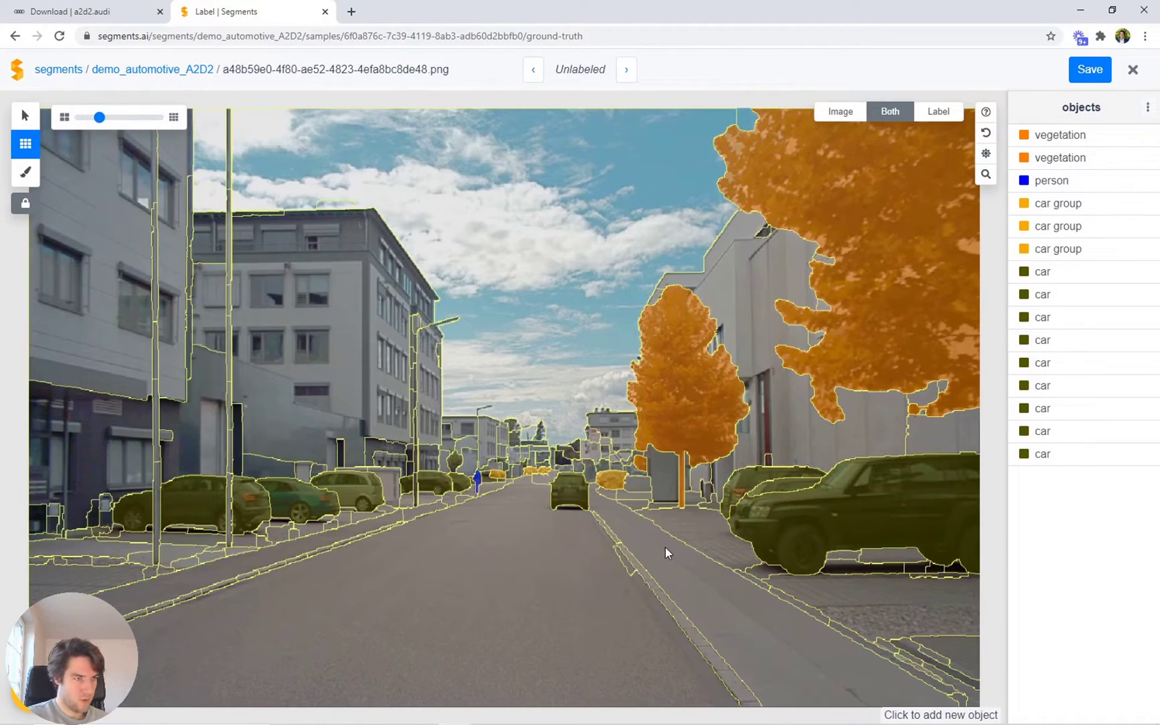
pyautogui.click(668, 591)
pyautogui.scroll(5, 640, 565)
pyautogui.moveTo(583, 500); pyautogui.dragTo(607, 525)
pyautogui.write('csid')
pyautogui.press('Return')
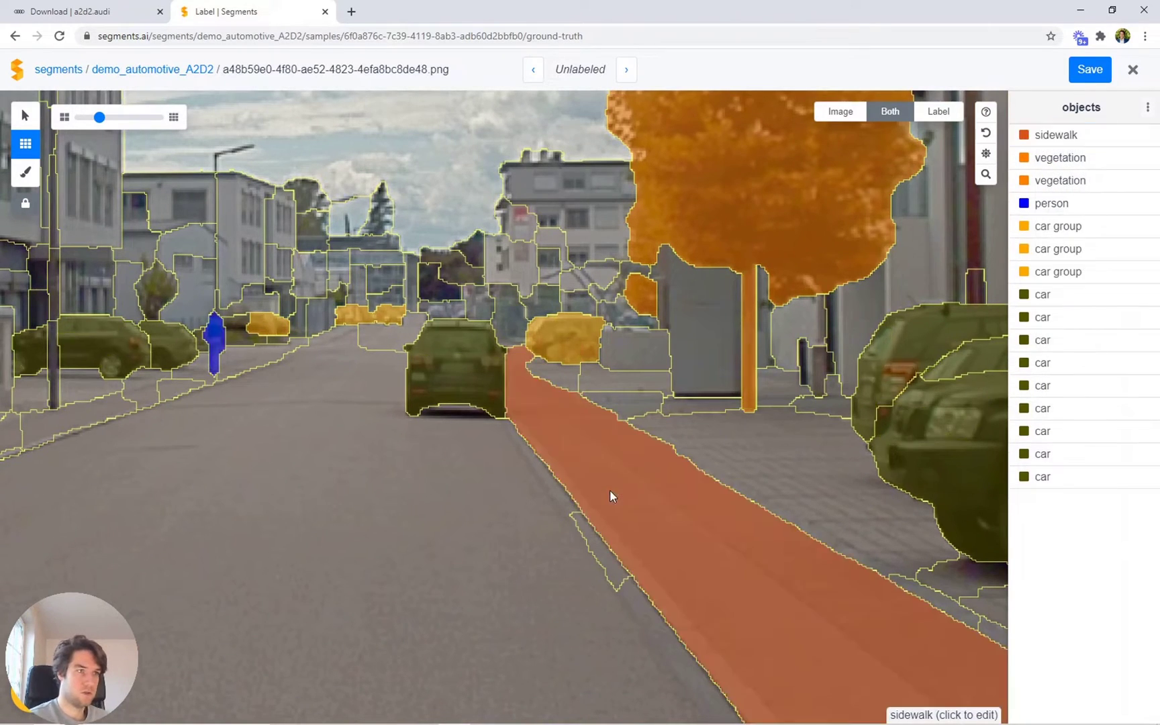
pyautogui.scroll(-5, 611, 490)
pyautogui.press('space')
# Segment the paved area around the right-hand parked cars, including the strips beside the tree trunk, and categorize it as terrain
pyautogui.click(867, 592)
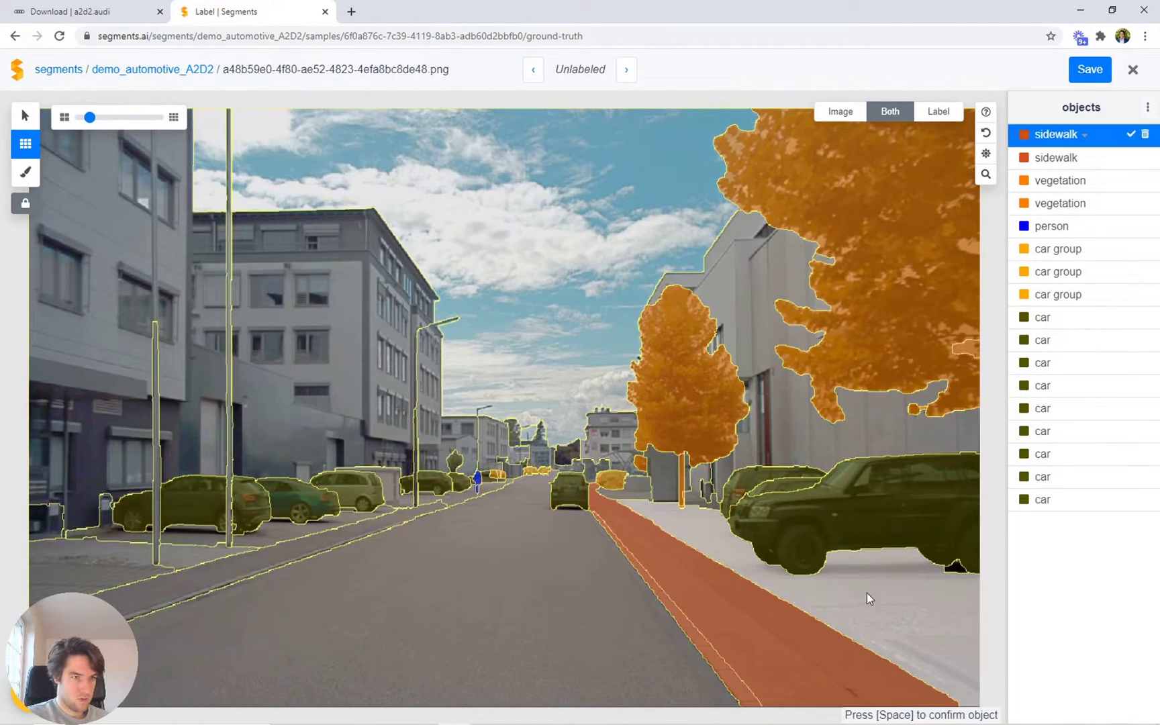
pyautogui.scroll(3, 707, 531)
pyautogui.scroll(2, 692, 474)
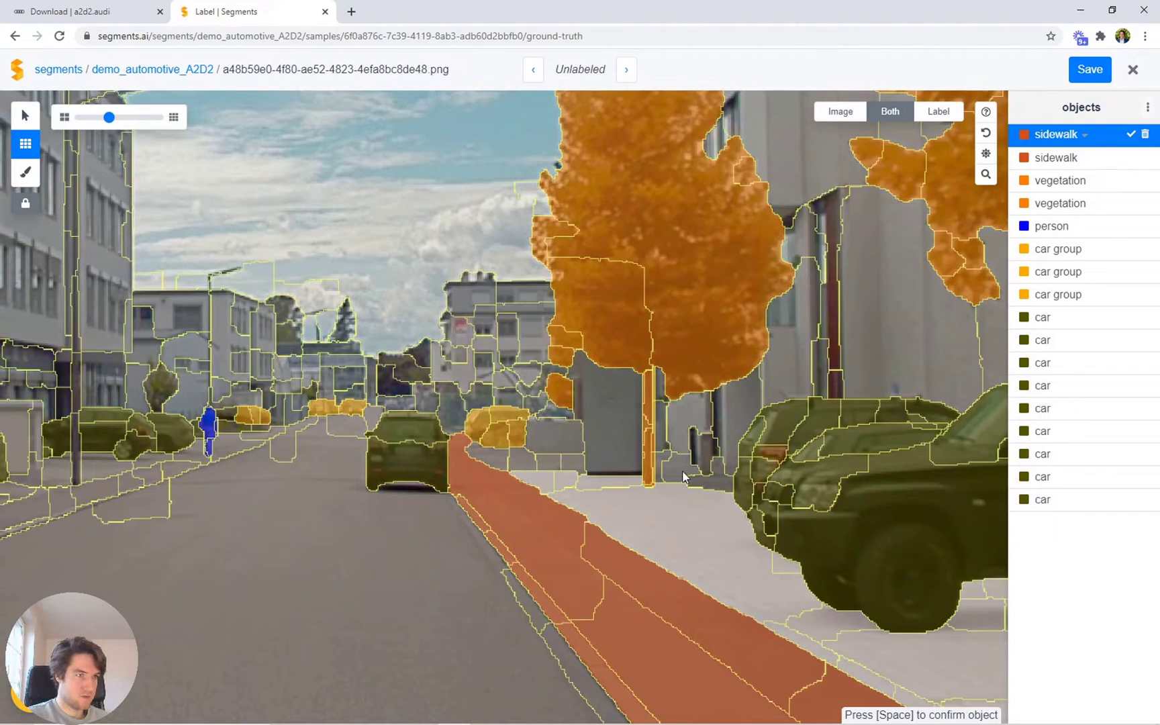
pyautogui.moveTo(662, 471)
pyautogui.mouseDown()
pyautogui.moveTo(686, 478)
pyautogui.moveTo(676, 505)
pyautogui.mouseUp()
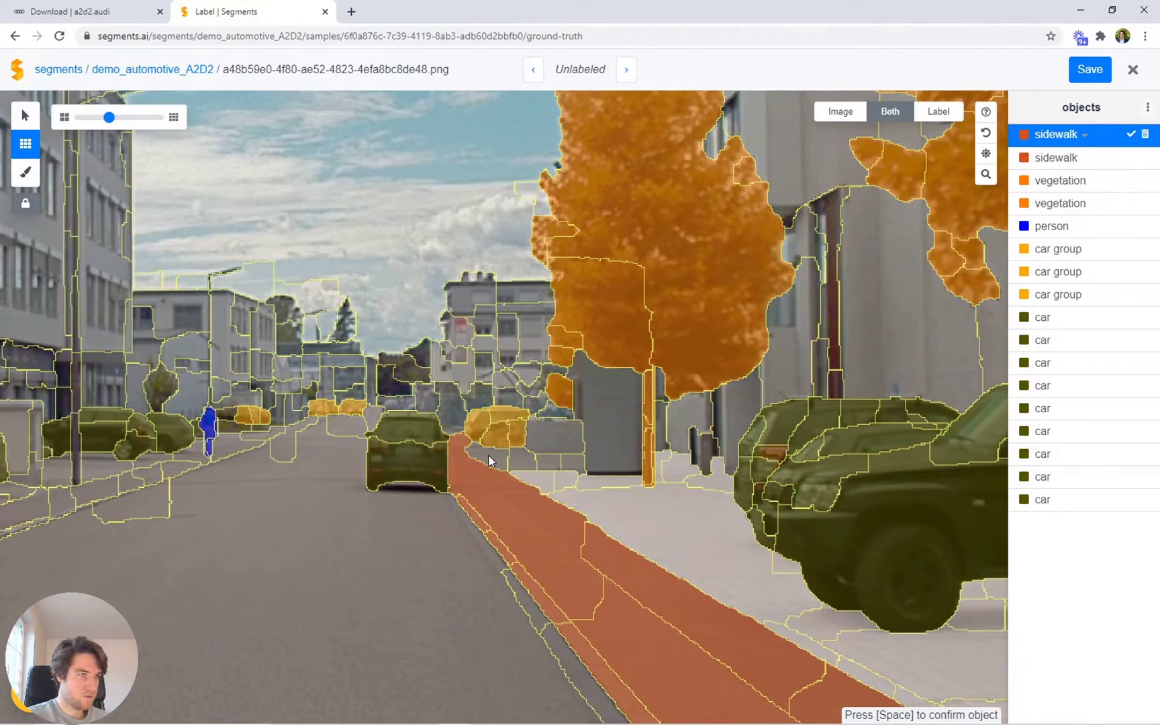
pyautogui.moveTo(570, 466); pyautogui.dragTo(575, 464)
pyautogui.write('ter')
pyautogui.press('Return')
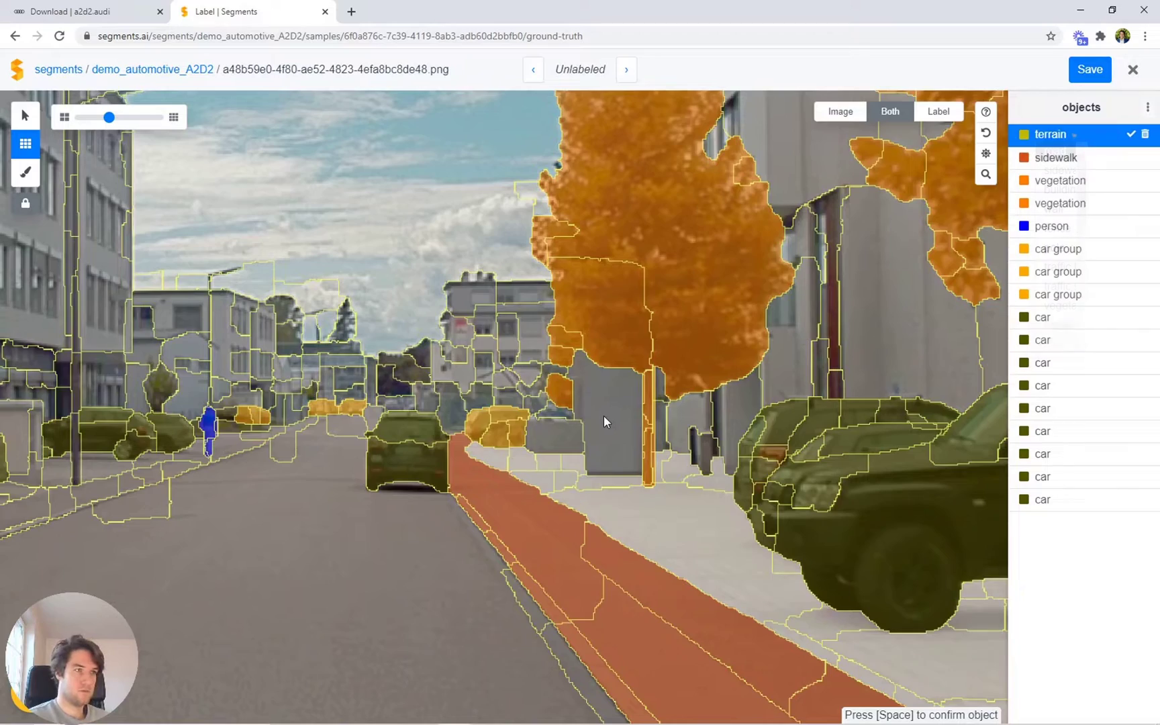
pyautogui.press('space')
# Segment the sidewalk on the left-hand side of the road and extend it with straight brush strokes past the pedestrian
pyautogui.scroll(-3, 604, 416)
pyautogui.press('[')
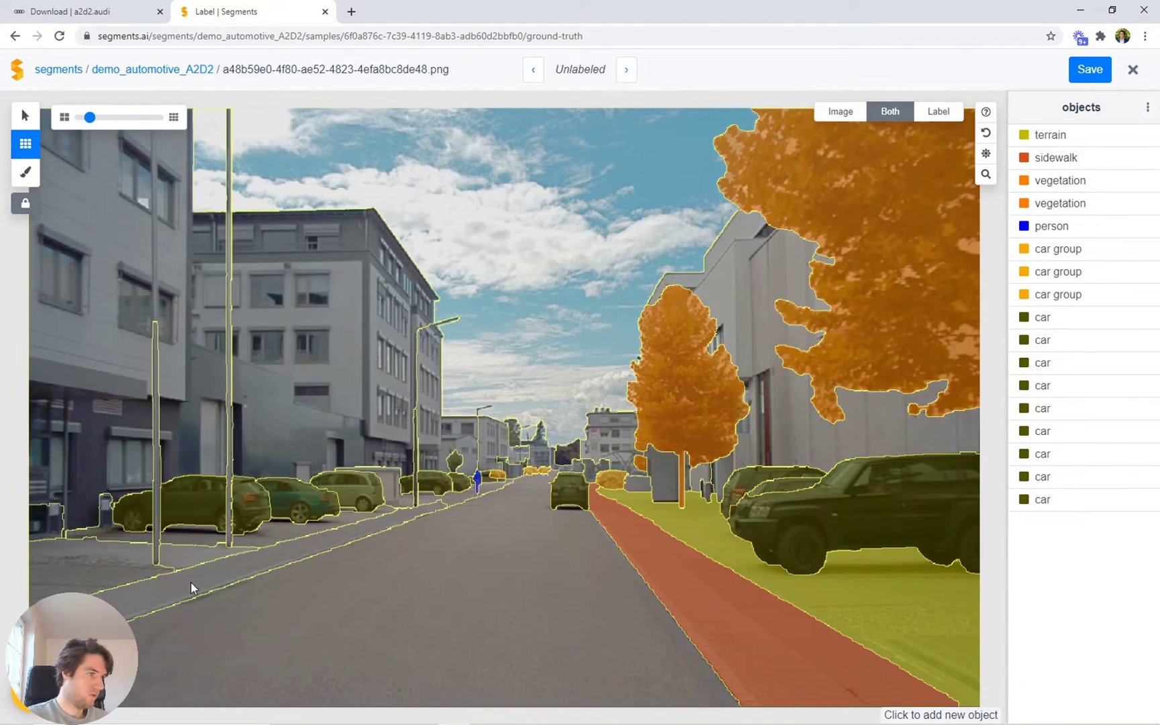
pyautogui.scroll(3, 191, 583)
pyautogui.moveTo(197, 593); pyautogui.dragTo(644, 463)
pyautogui.scroll(2, 722, 392)
pyautogui.scroll(3, 481, 488)
pyautogui.press(']')
pyautogui.press(']')
pyautogui.press(']')
pyautogui.press(']')
pyautogui.press(']')
pyautogui.press(']')
pyautogui.press('b')
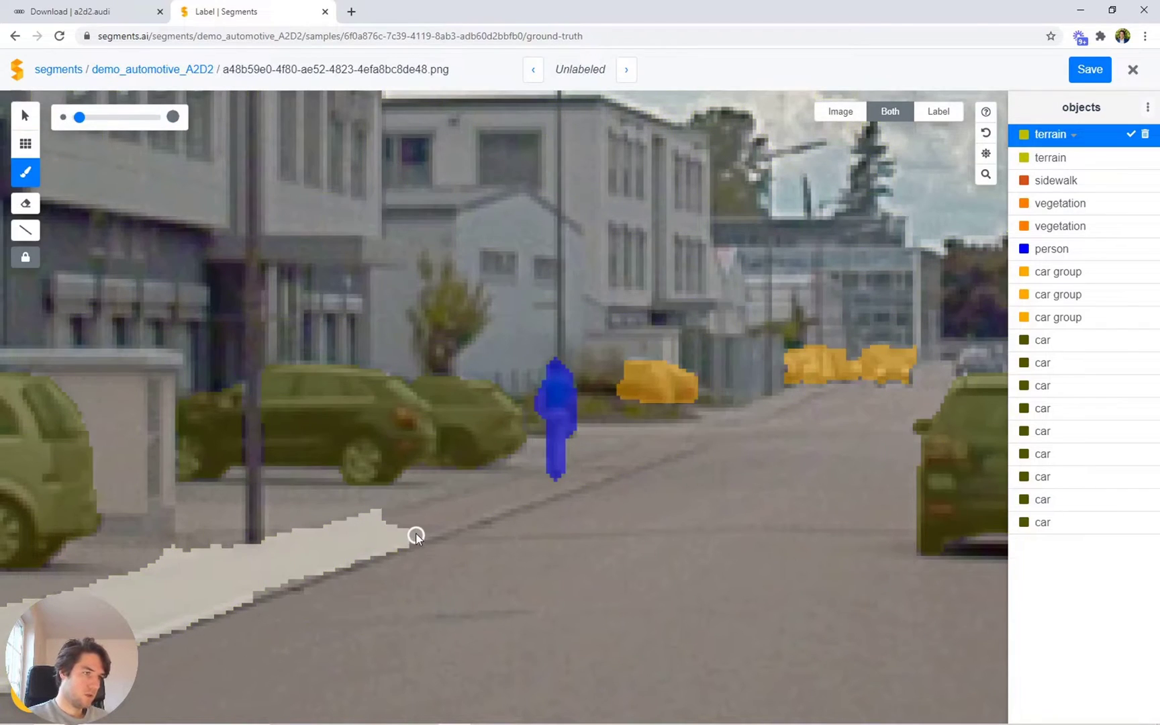
pyautogui.moveTo(253, 599); pyautogui.dragTo(599, 479)
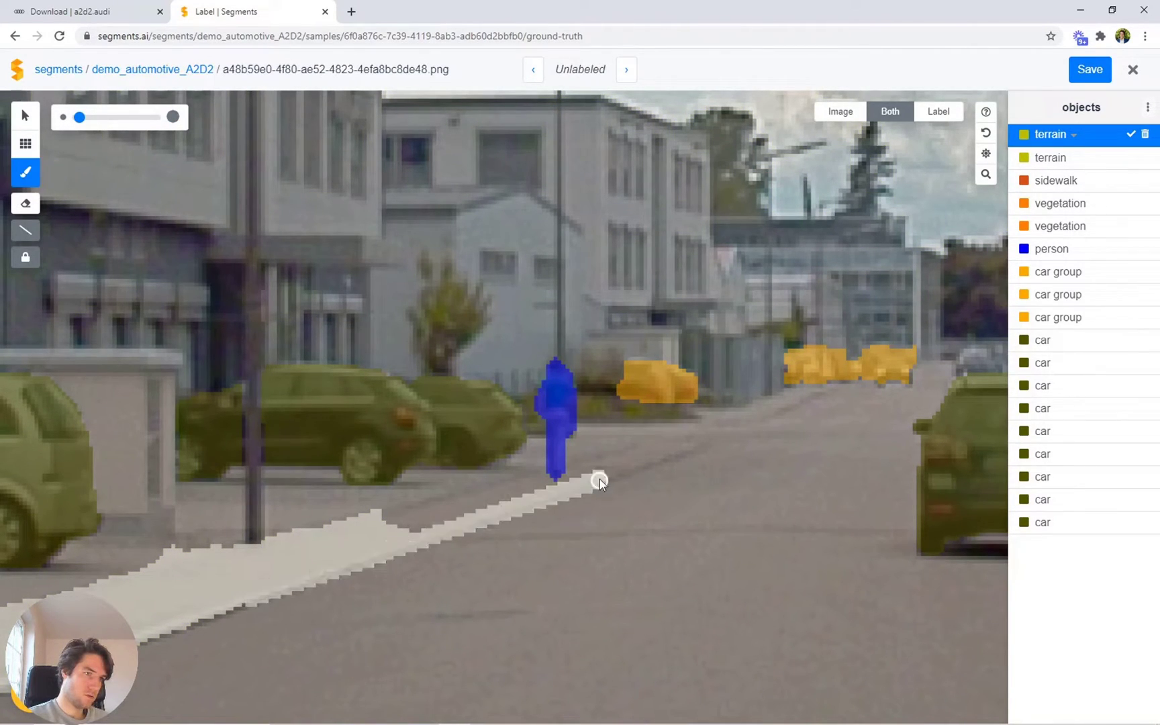
pyautogui.keyDown('shift'); pyautogui.click(680, 444); pyautogui.keyUp('shift')
pyautogui.keyDown('shift'); pyautogui.click(633, 444); pyautogui.keyUp('shift')
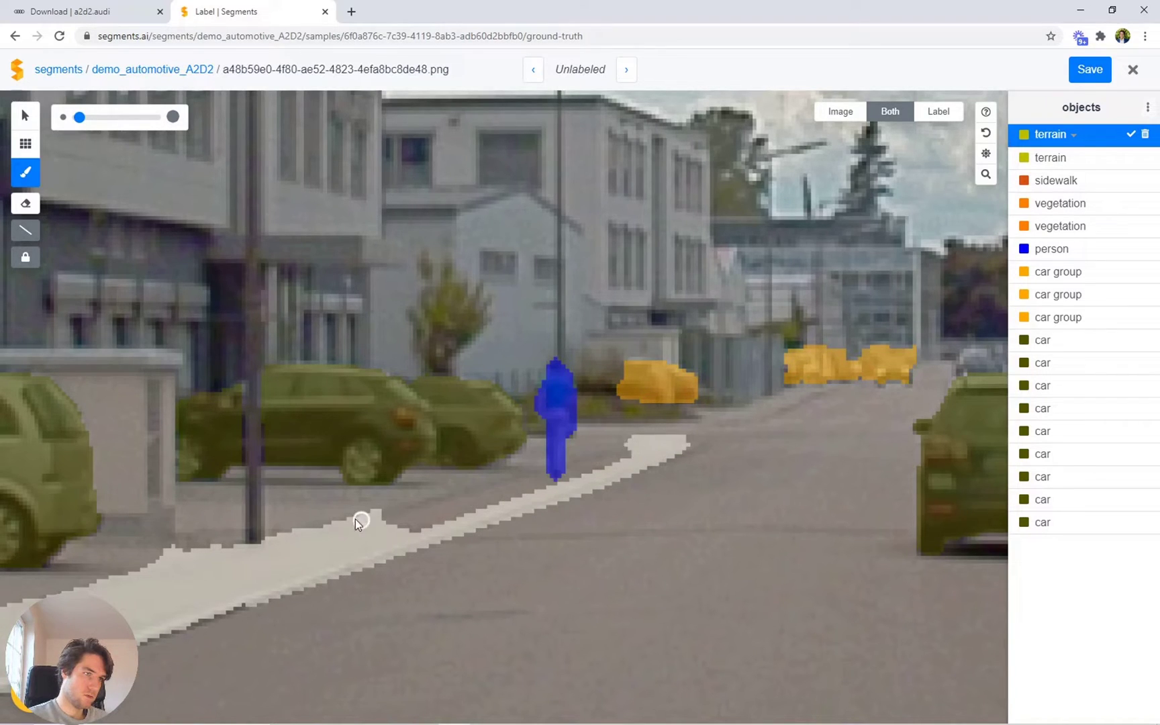
# Fill the unlabeled gap between the pedestrian and the edge of the left-hand sidewalk
pyautogui.press('s')
pyautogui.scroll(-5, 458, 519)
pyautogui.click(457, 515)
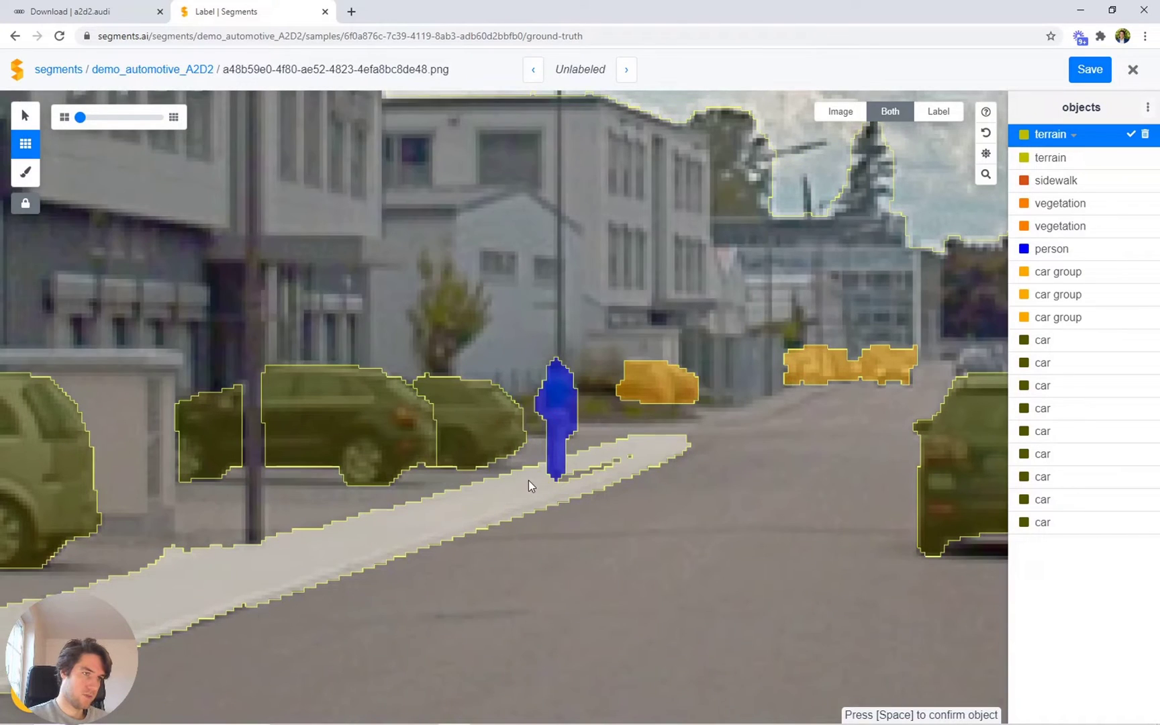
pyautogui.press('b')
pyautogui.rightClick(627, 463)
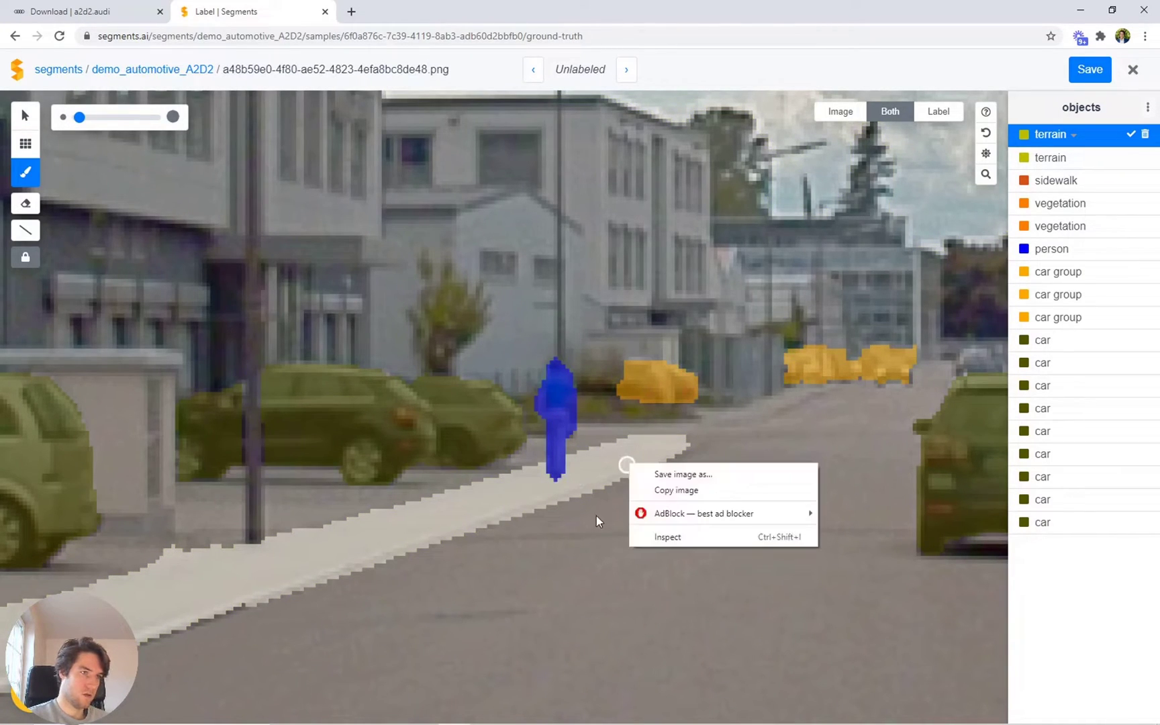
pyautogui.click(596, 516)
# Erase the uneven bump along the left-hand sidewalk's inner edge and categorize the object as sidewalk
pyautogui.press('e')
pyautogui.scroll(3, 142, 558)
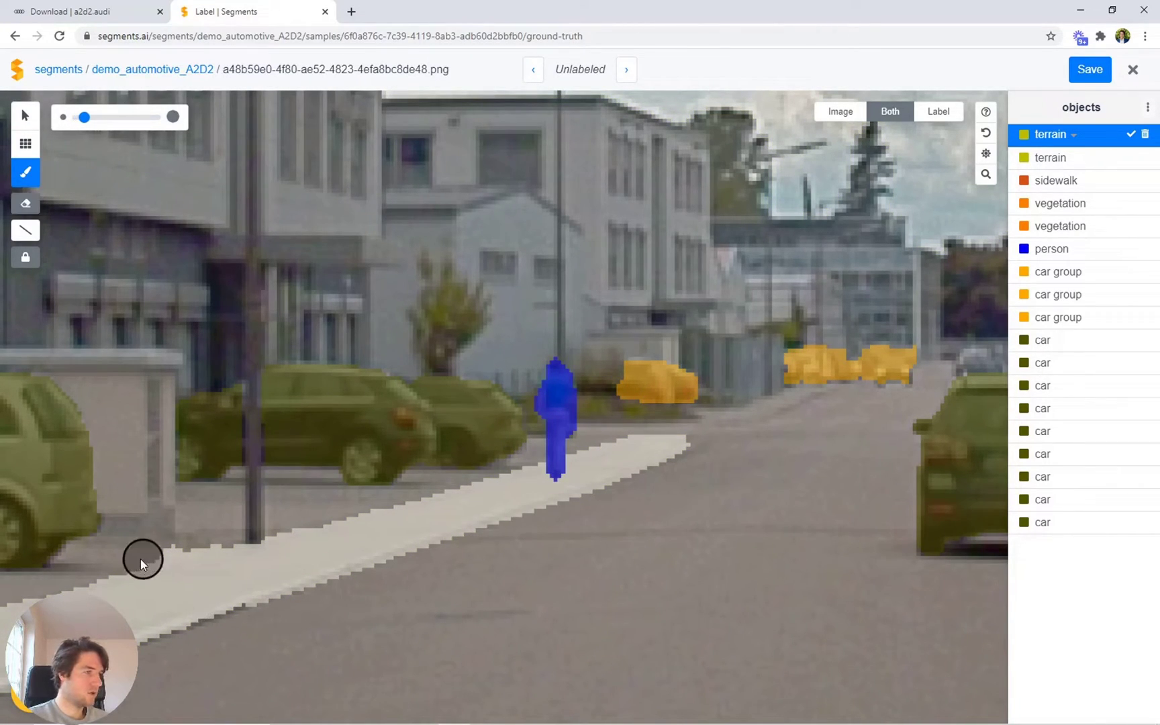
pyautogui.moveTo(136, 551); pyautogui.dragTo(248, 520)
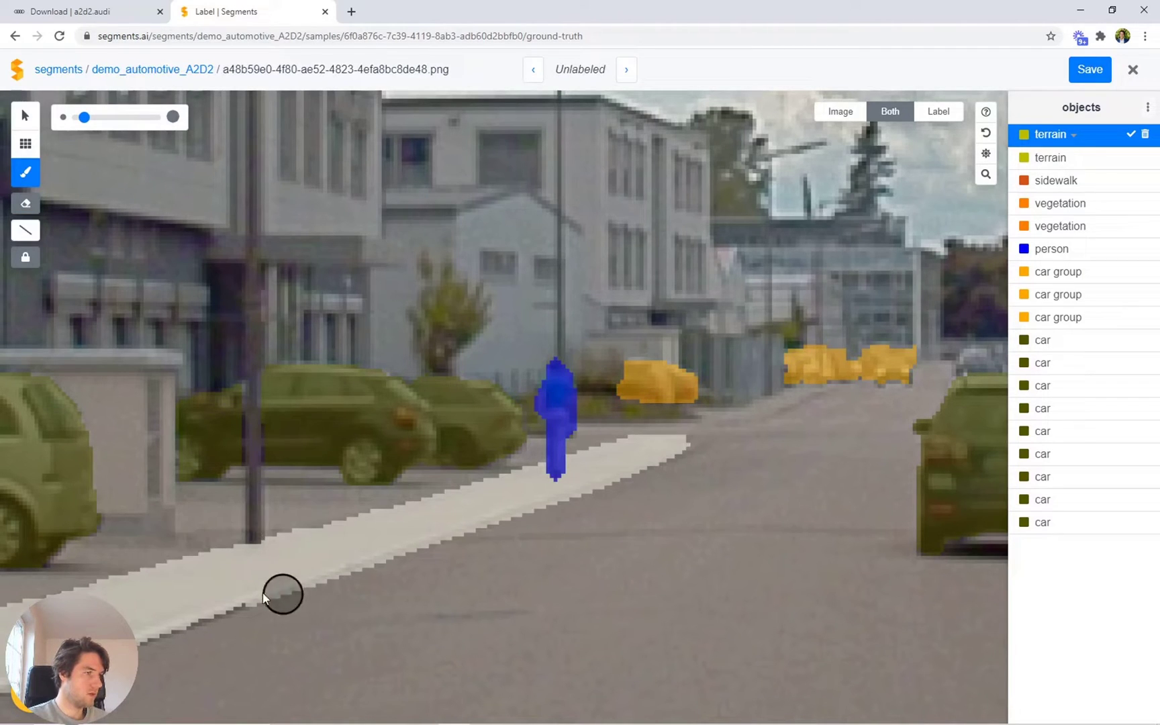
pyautogui.scroll(-5, 486, 501)
pyautogui.write('csid')
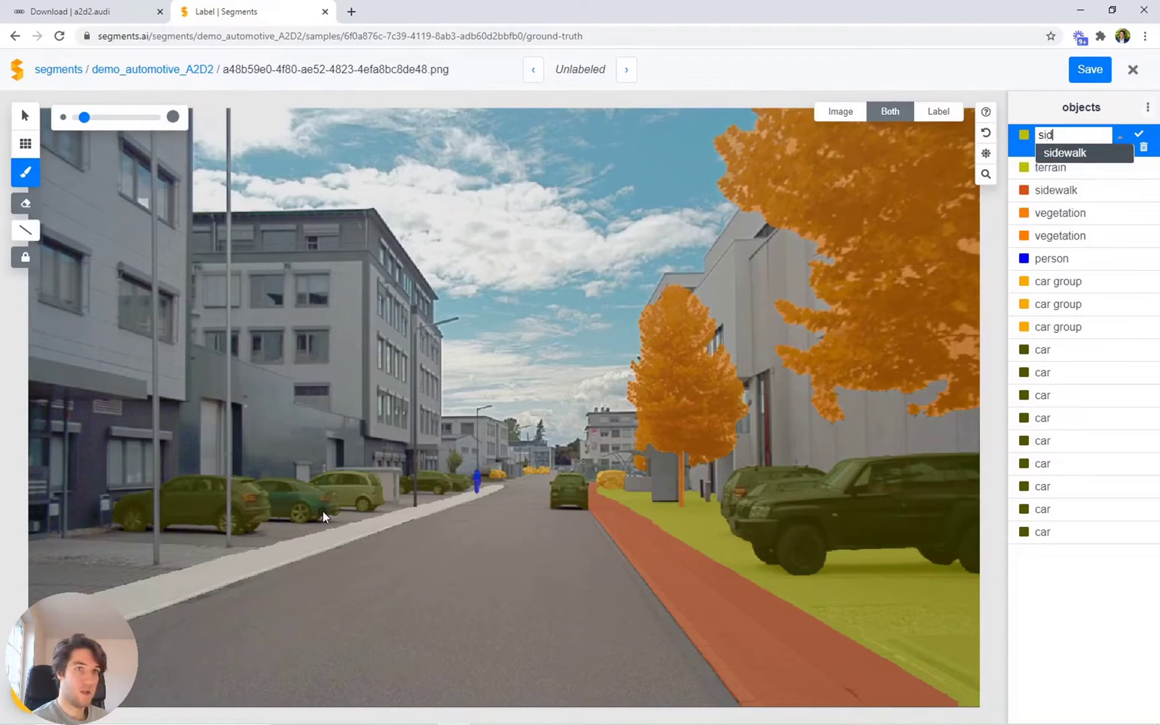
pyautogui.press('Return')
# Start a new object on the paved parking area beside the left-hand sidewalk, adding the ground beneath the parked cars
pyautogui.press('s')
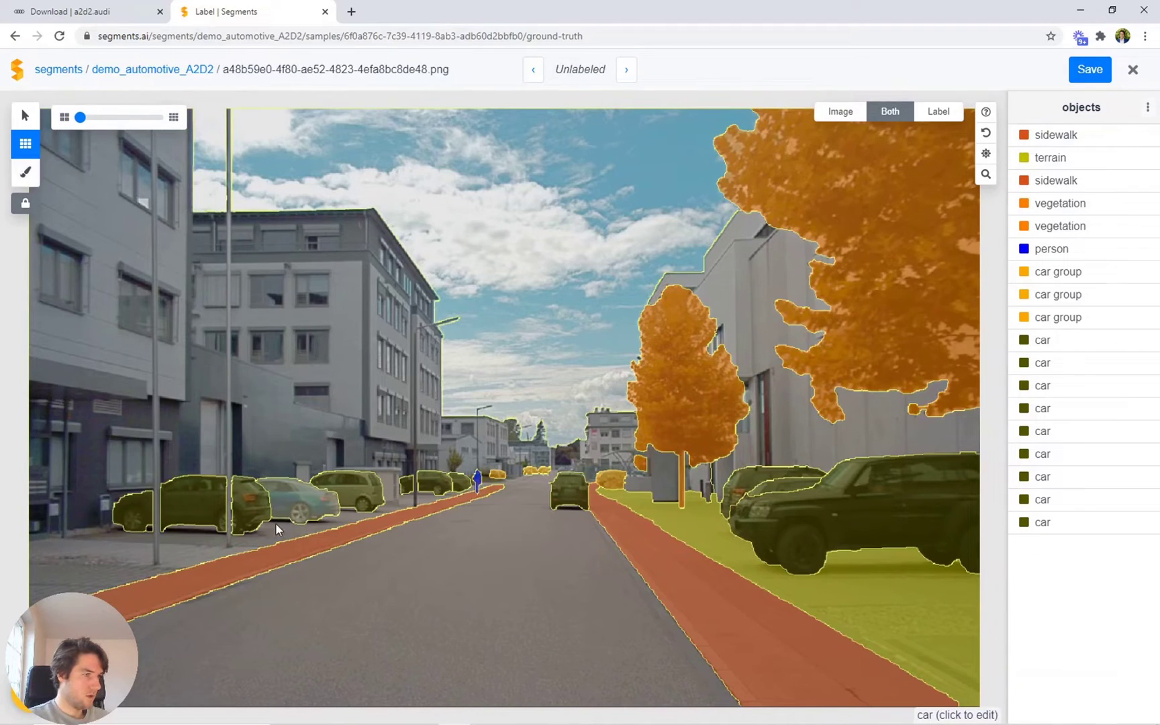
pyautogui.scroll(-2, 205, 555)
pyautogui.scroll(1, 205, 555)
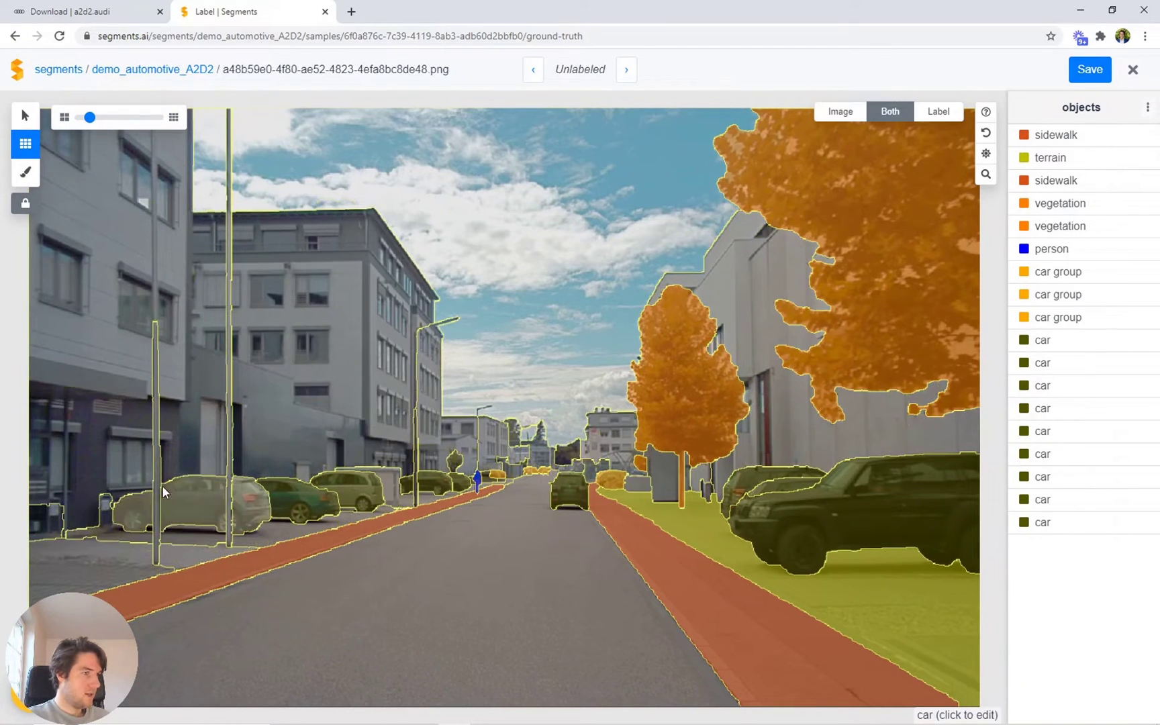
pyautogui.scroll(6, 162, 486)
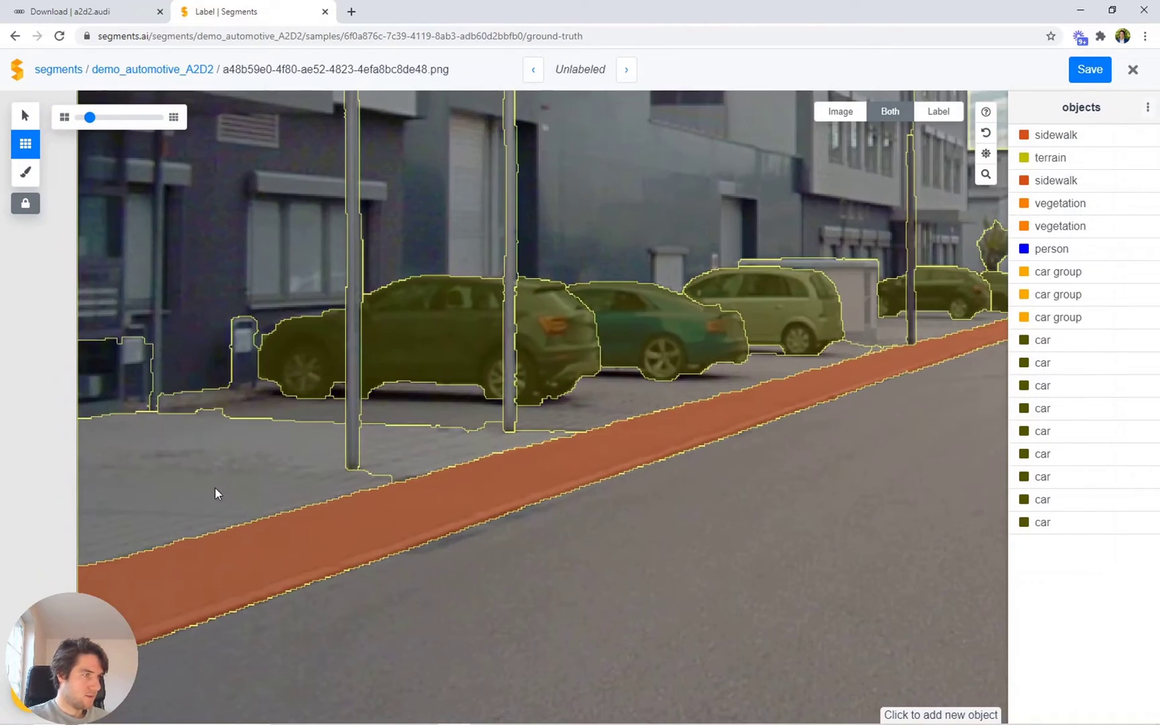
pyautogui.click(215, 487)
pyautogui.scroll(-2, 255, 410)
pyautogui.moveTo(252, 403); pyautogui.dragTo(326, 404)
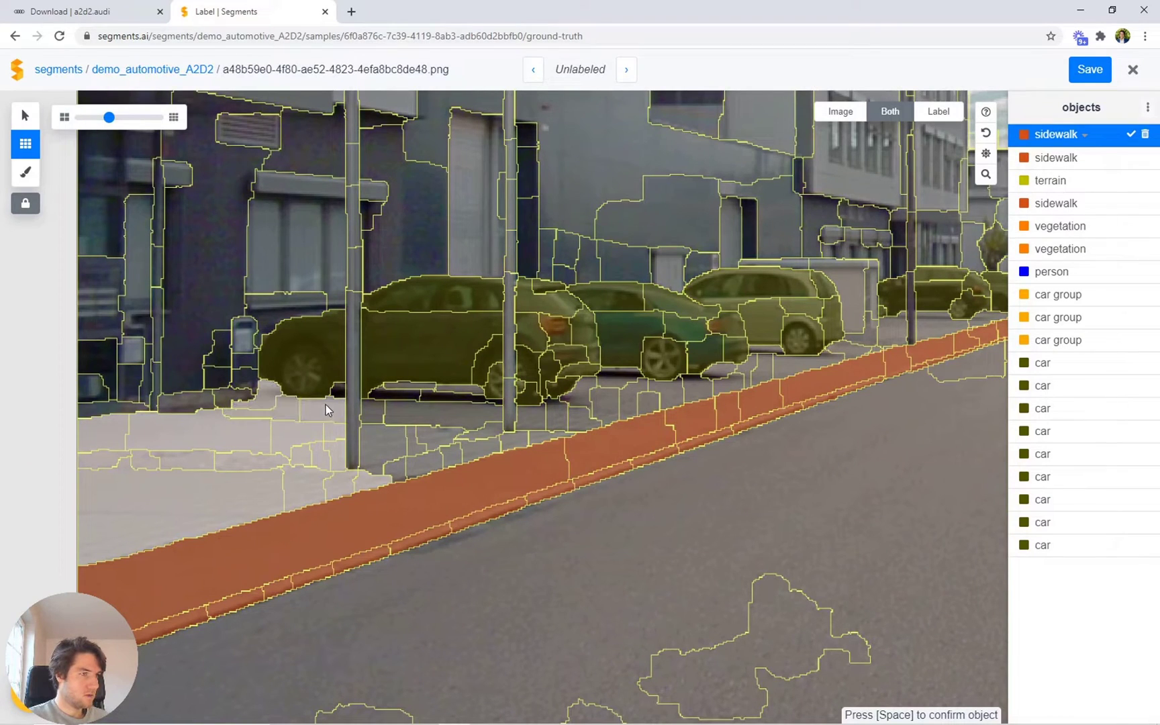
pyautogui.press('[')
pyautogui.click(430, 456)
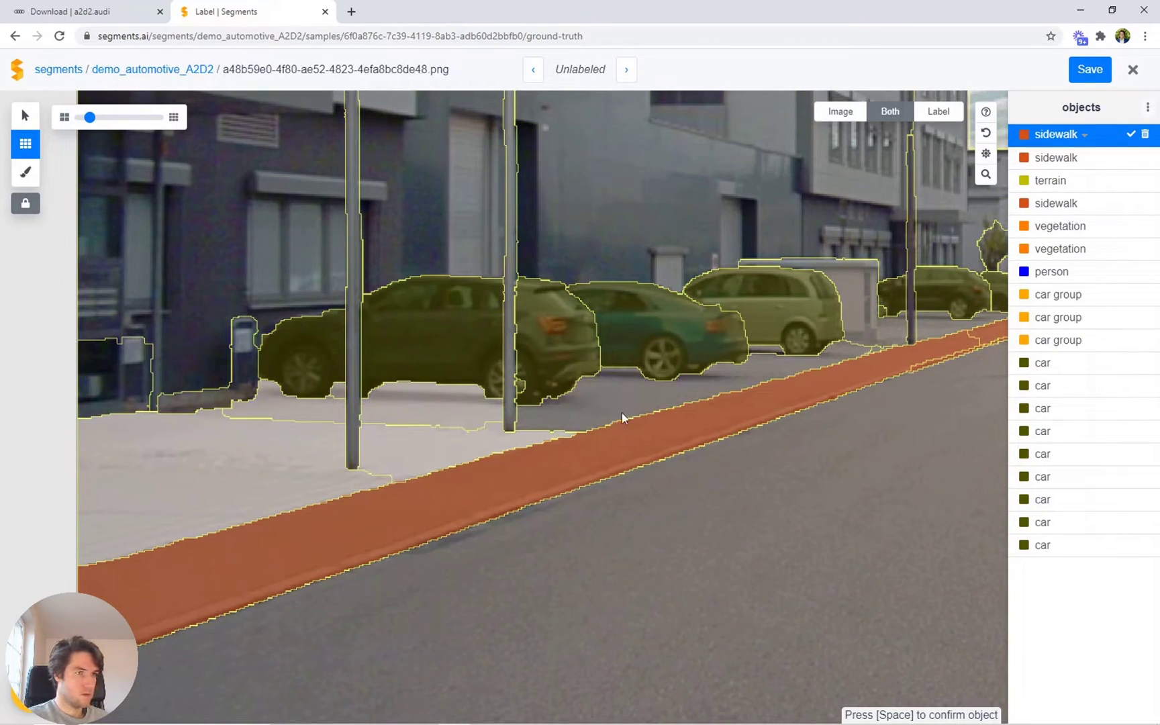
# Brush the missing paving between the left-hand sidewalk, the lamp post base and the light-colored parked car into the parking area
pyautogui.scroll(-5, 312, 520)
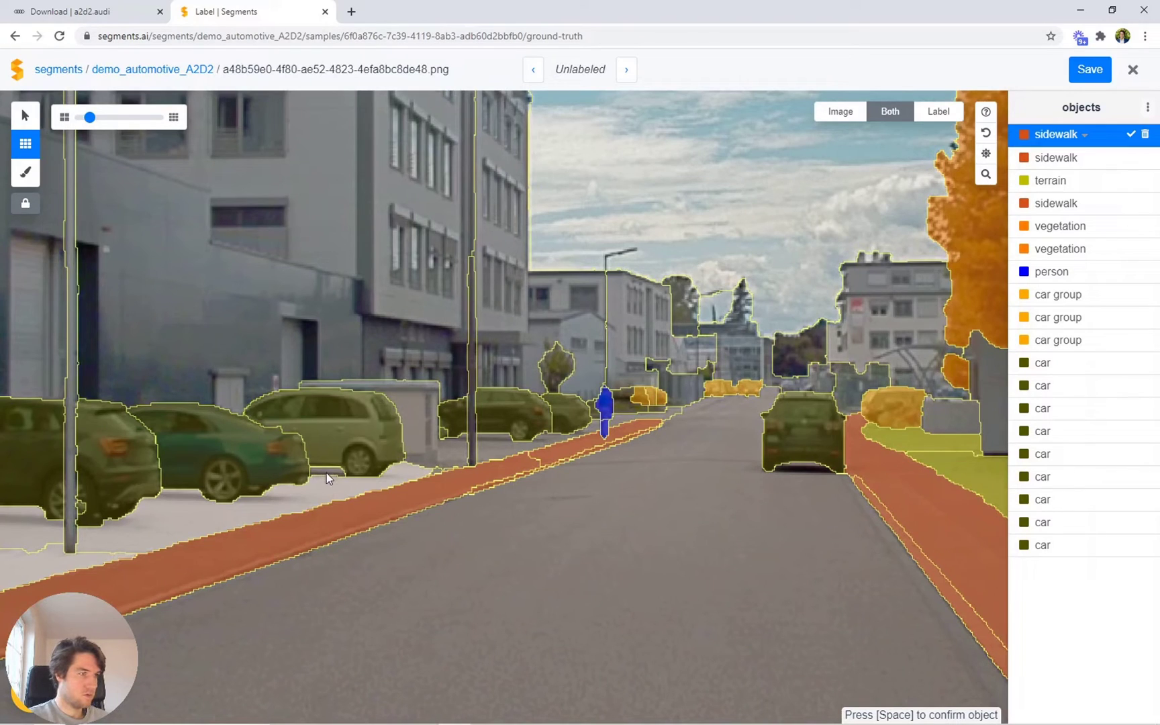
pyautogui.scroll(3, 427, 472)
pyautogui.press(']')
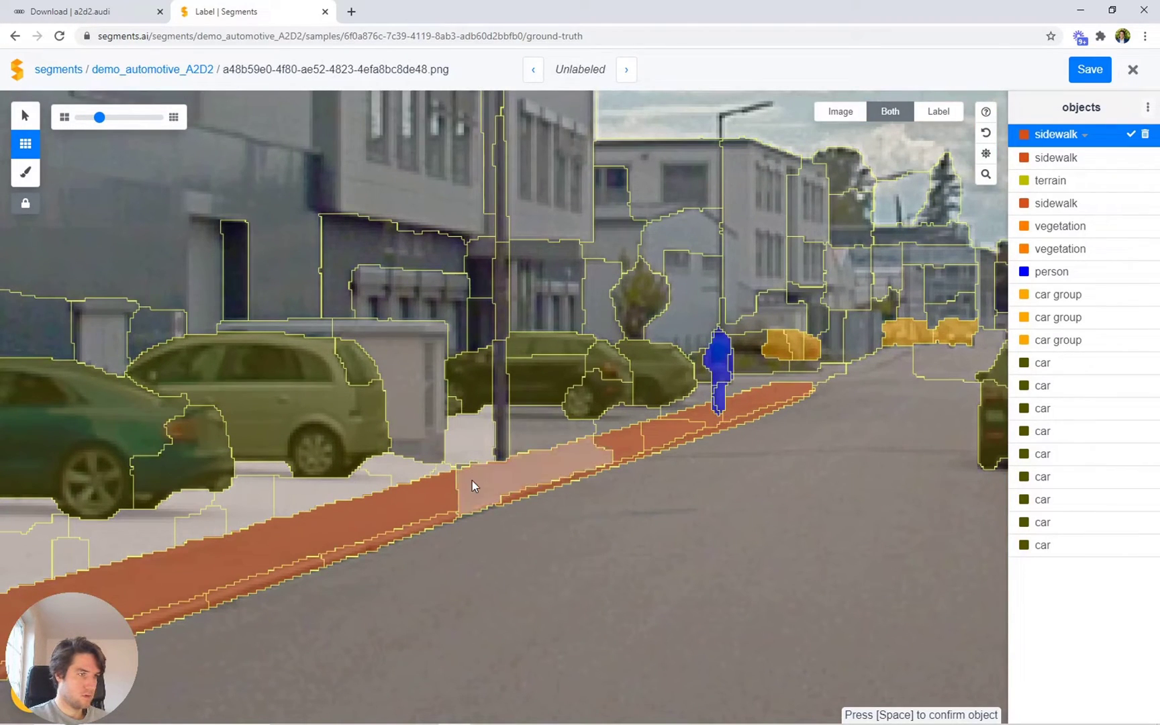
pyautogui.press('b')
pyautogui.moveTo(417, 487); pyautogui.dragTo(505, 467)
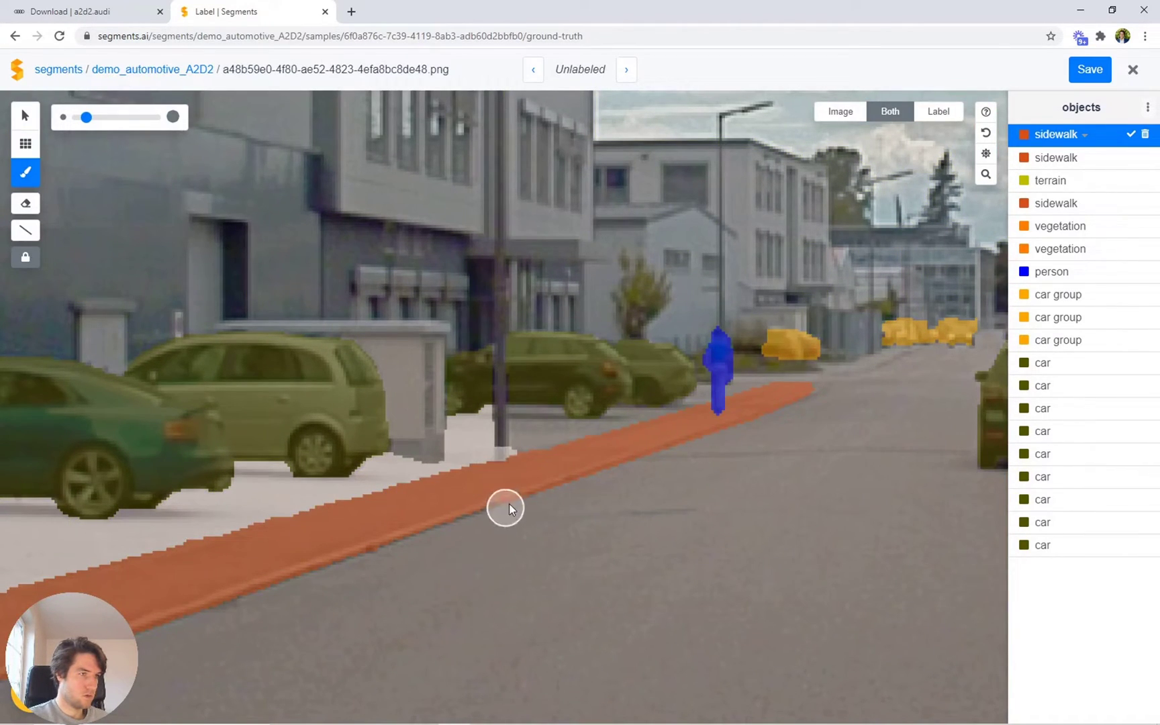
pyautogui.scroll(1, 497, 523)
pyautogui.scroll(2, 403, 543)
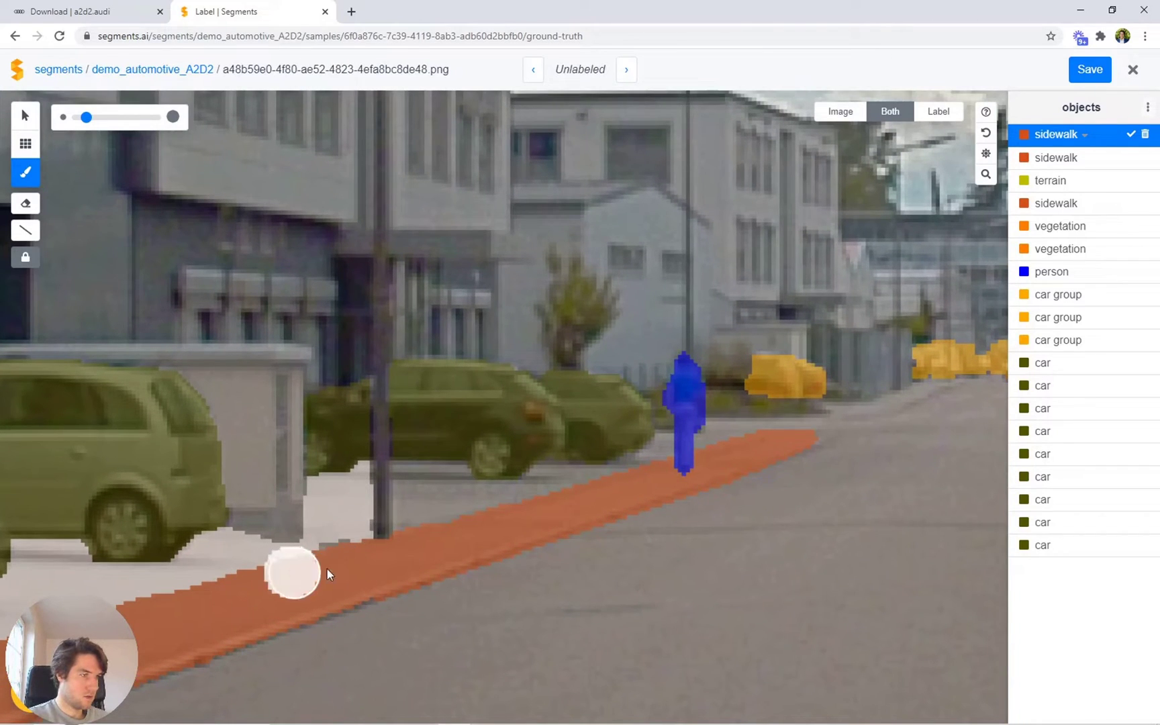
# Add the remaining paving beneath the farther parked cars and behind the pedestrian, and categorize the parking area as terrain
pyautogui.press('s')
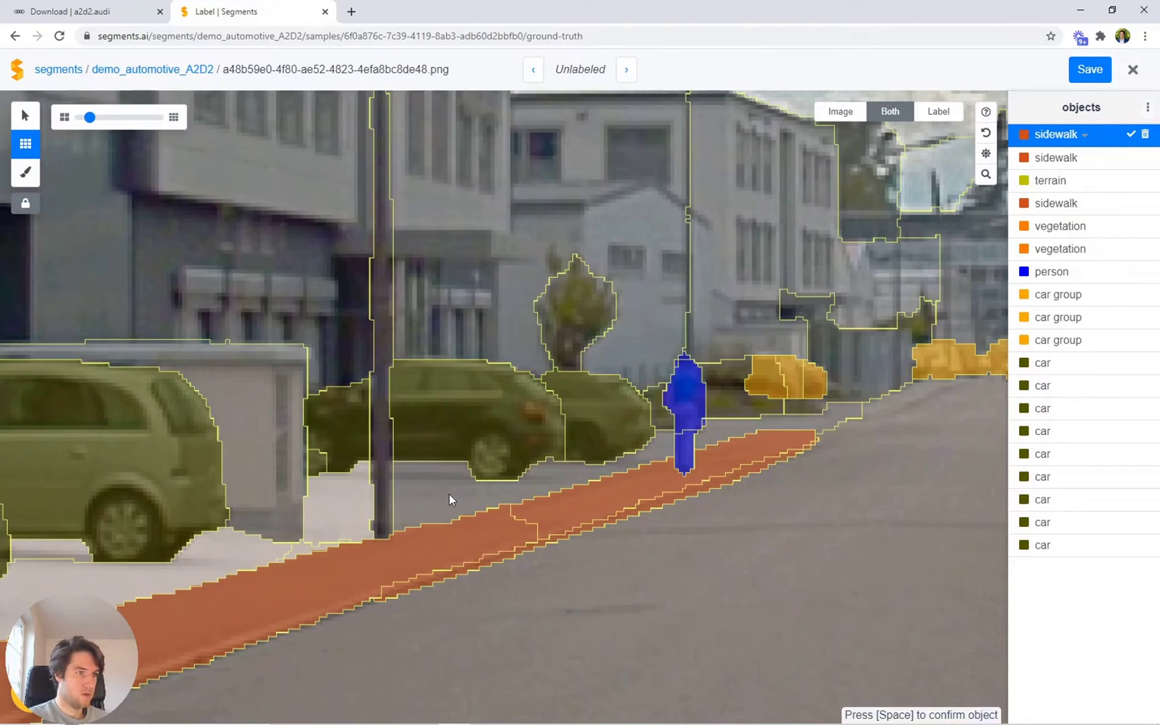
pyautogui.click(450, 494)
pyautogui.click(734, 431)
pyautogui.write('cter')
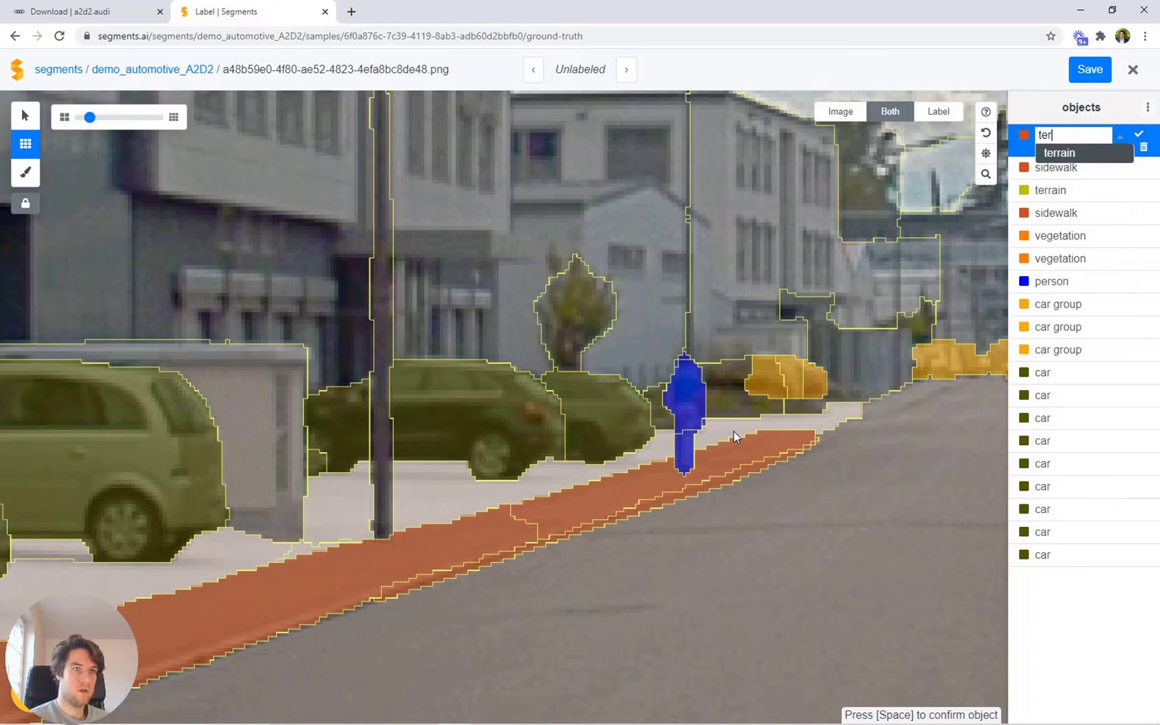
pyautogui.press('Return')
# Segment the road surface between the two sidewalks as a new object and categorize it as road
pyautogui.click(532, 628)
pyautogui.hotkey('ctrl', 'z')
pyautogui.scroll(1, 532, 628)
pyautogui.click(523, 628)
pyautogui.write('croad')
pyautogui.press('Return')
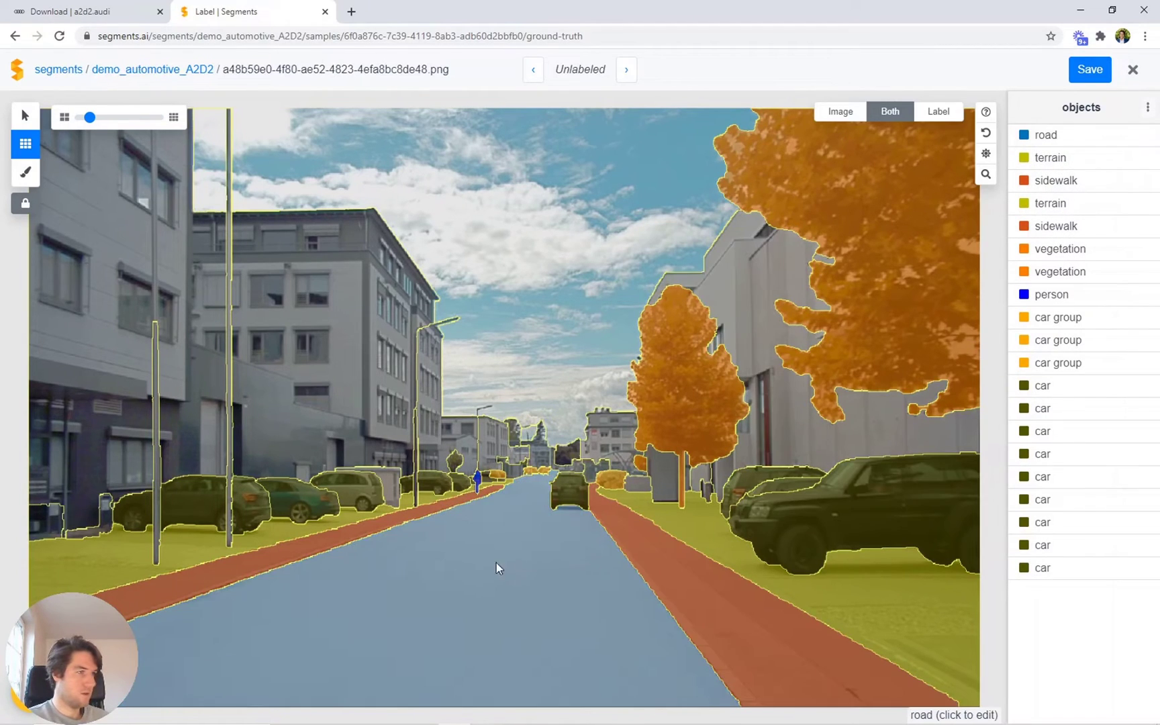
# Segment the tall pole crossing the rear of the nearest left-hand parked car and categorize it as pole
pyautogui.click(232, 363)
pyautogui.hotkey('ctrl', 'z')
pyautogui.click(231, 362)
pyautogui.write('cpol')
pyautogui.press('Return')
# Segment the lower part of the leftmost pole, in front of the nearest parked car, as a new pole object
pyautogui.scroll(5, 243, 380)
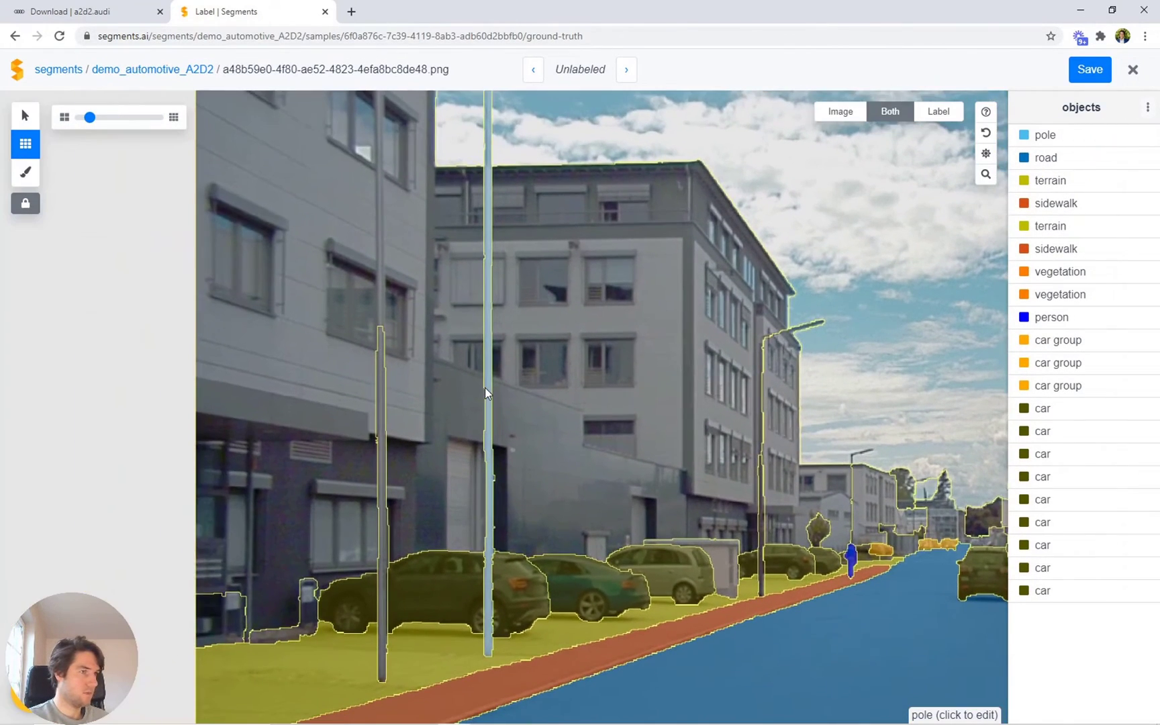
pyautogui.press('b')
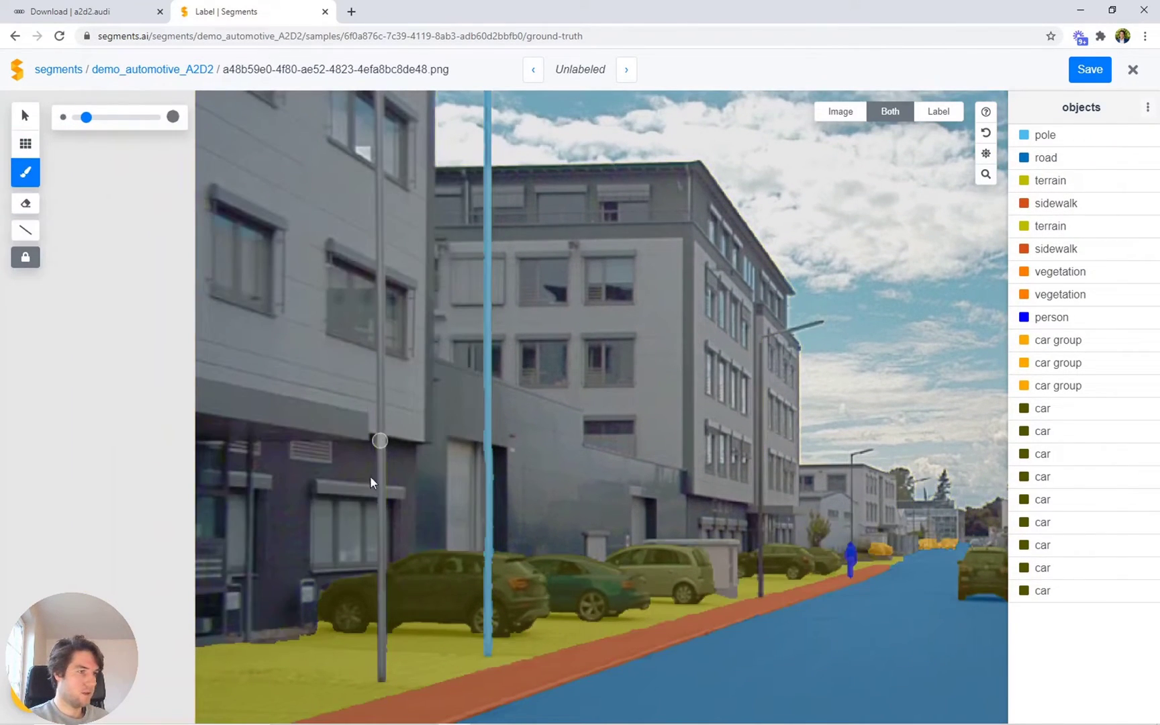
pyautogui.press('s')
pyautogui.click(380, 478)
pyautogui.scroll(4, 420, 353)
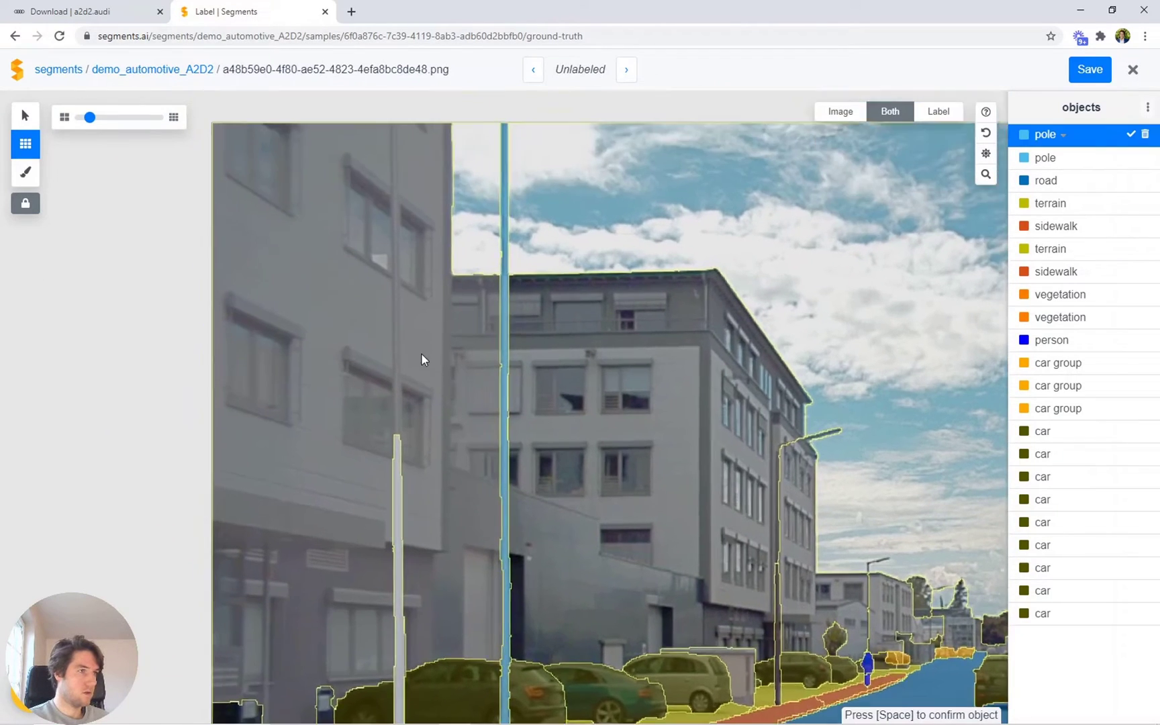
# Extend the leftmost pole up to the image's upper edge with a straight brush line and confirm the object
pyautogui.press('b')
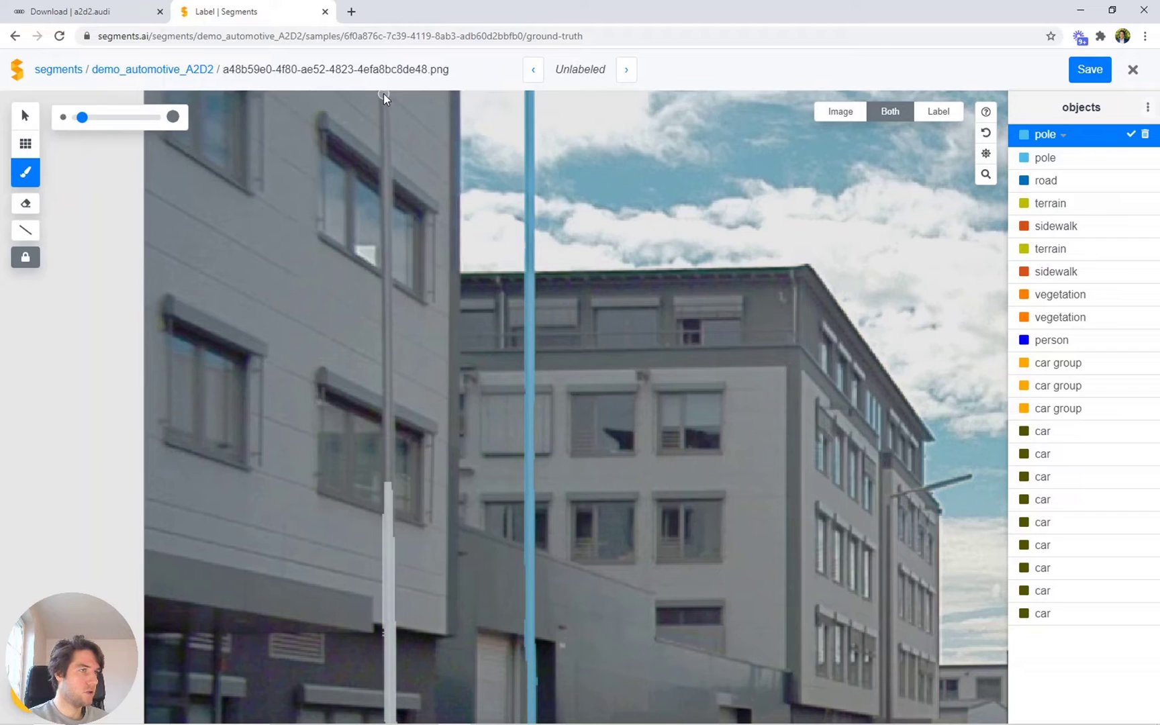
pyautogui.press('l')
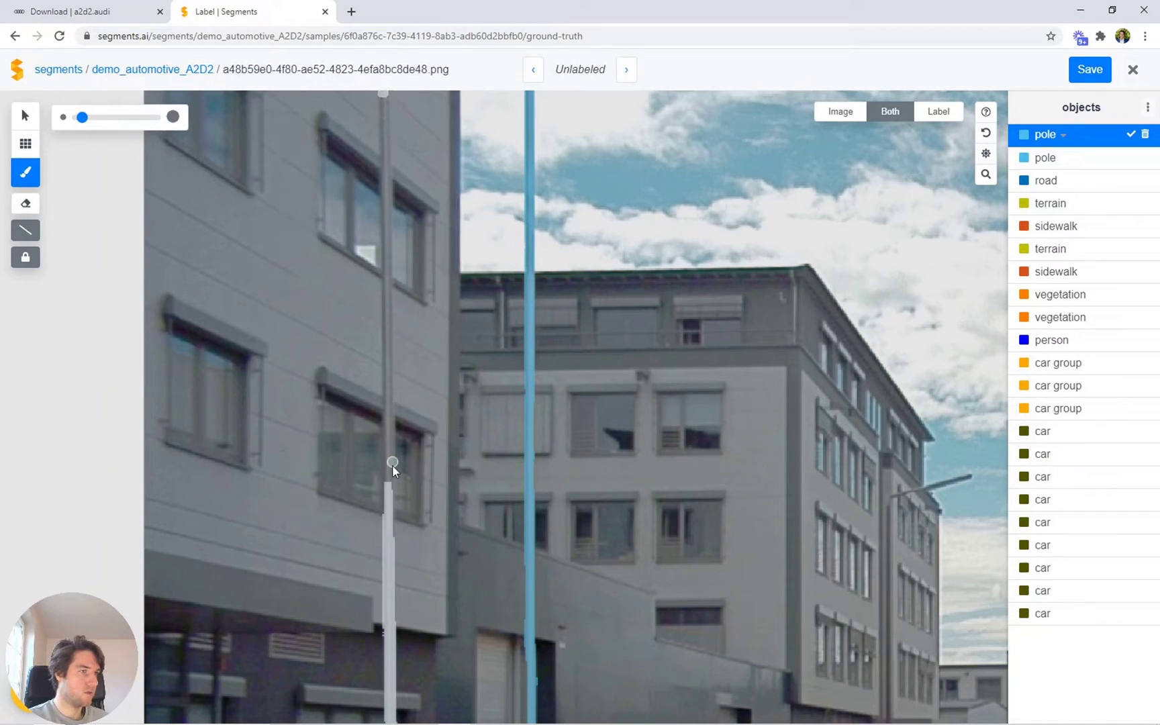
pyautogui.keyDown('shift'); pyautogui.click(389, 523); pyautogui.keyUp('shift')
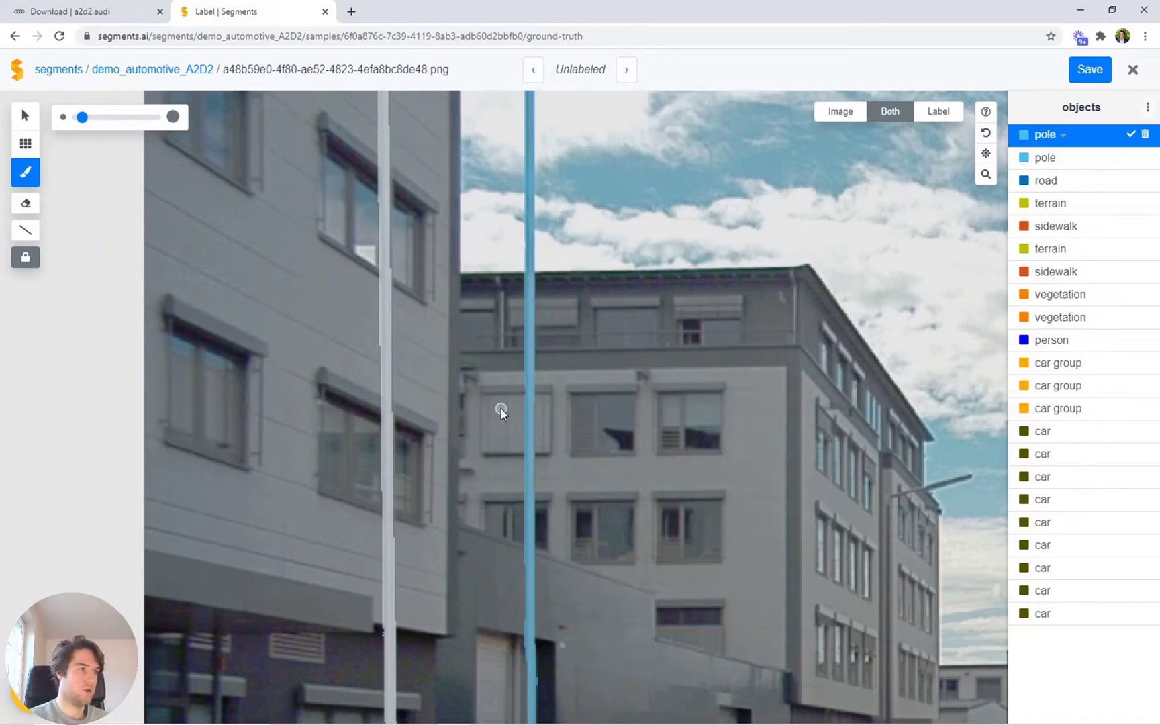
pyautogui.press('Return')
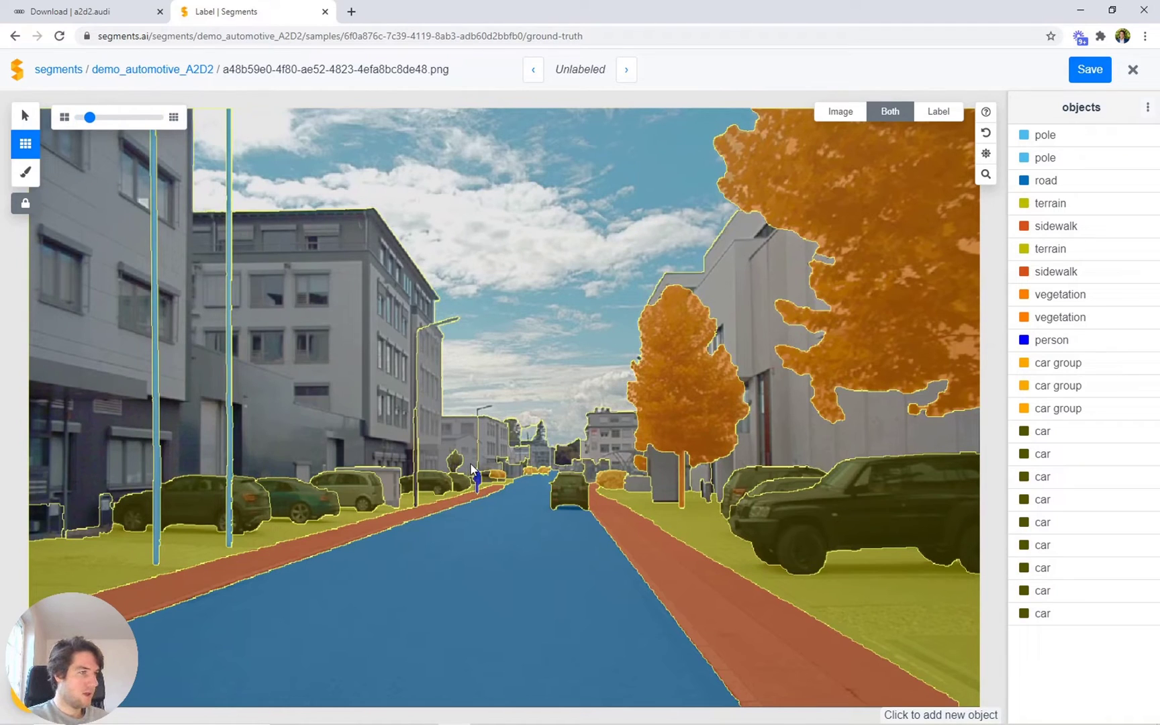
# Segment the distant rounded tree beside the far-left buildings as a new object and categorize it as vegetation
pyautogui.scroll(5, 584, 429)
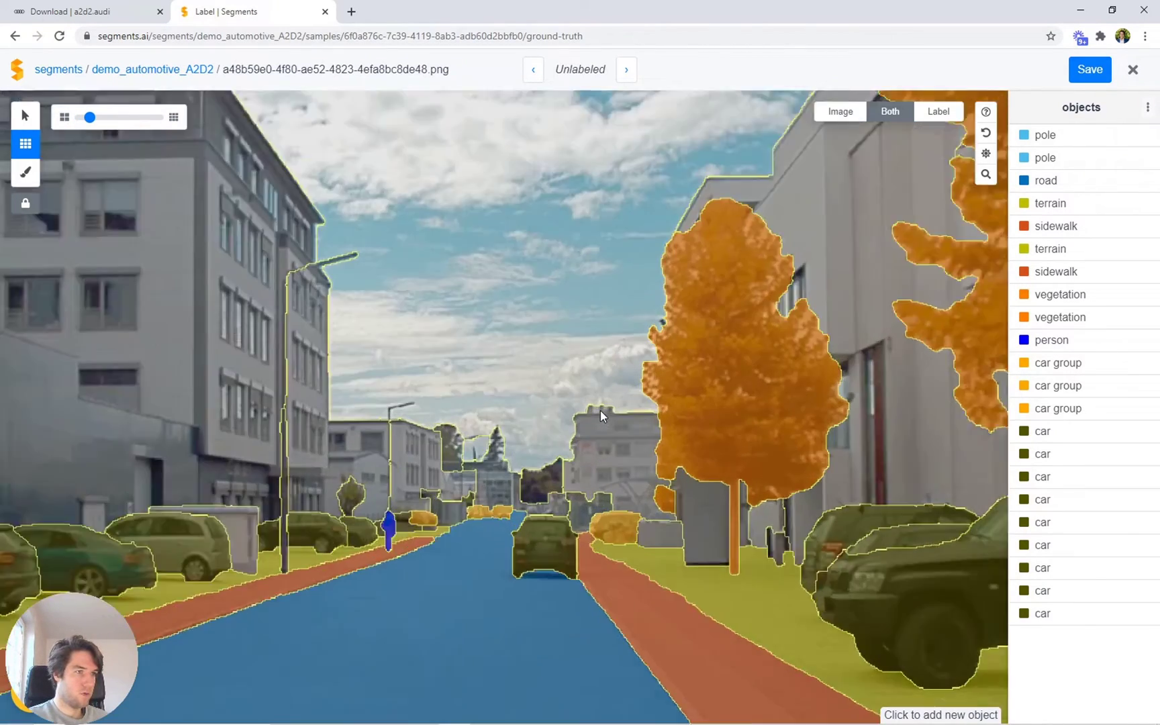
pyautogui.scroll(-2, 391, 475)
pyautogui.moveTo(282, 427); pyautogui.dragTo(294, 505)
pyautogui.scroll(-2, 291, 497)
pyautogui.scroll(4, 376, 463)
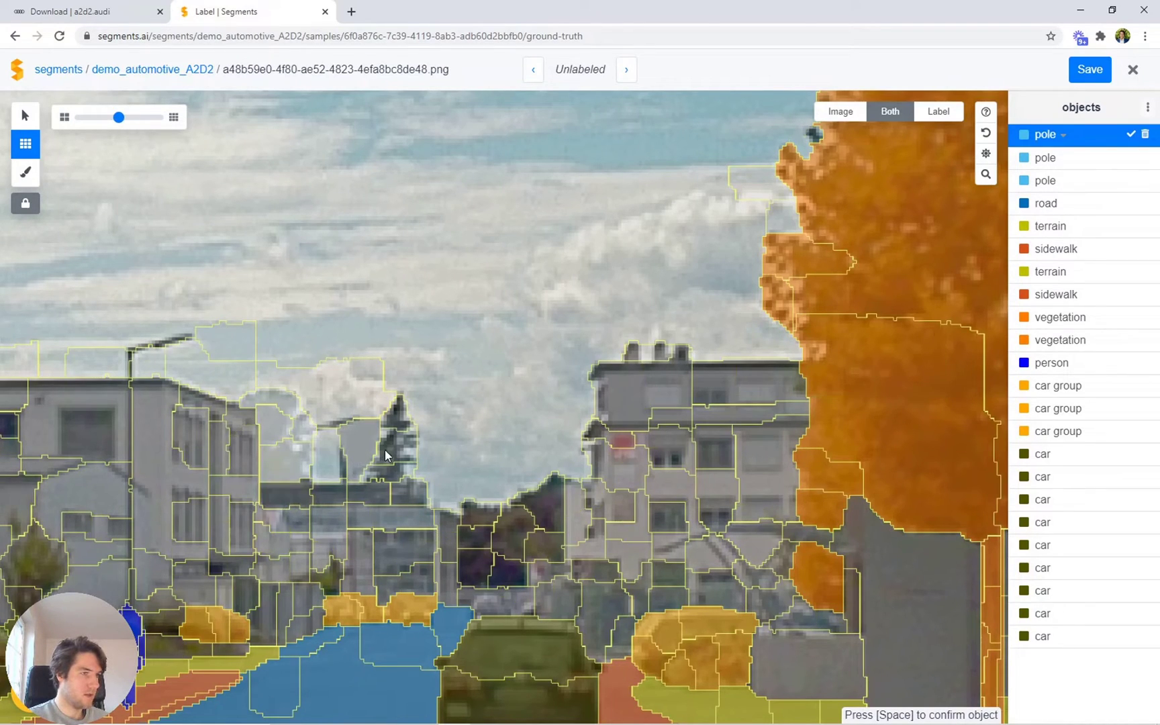
pyautogui.scroll(-1, 392, 452)
pyautogui.write('veg')
pyautogui.press('Return')
pyautogui.press('space')
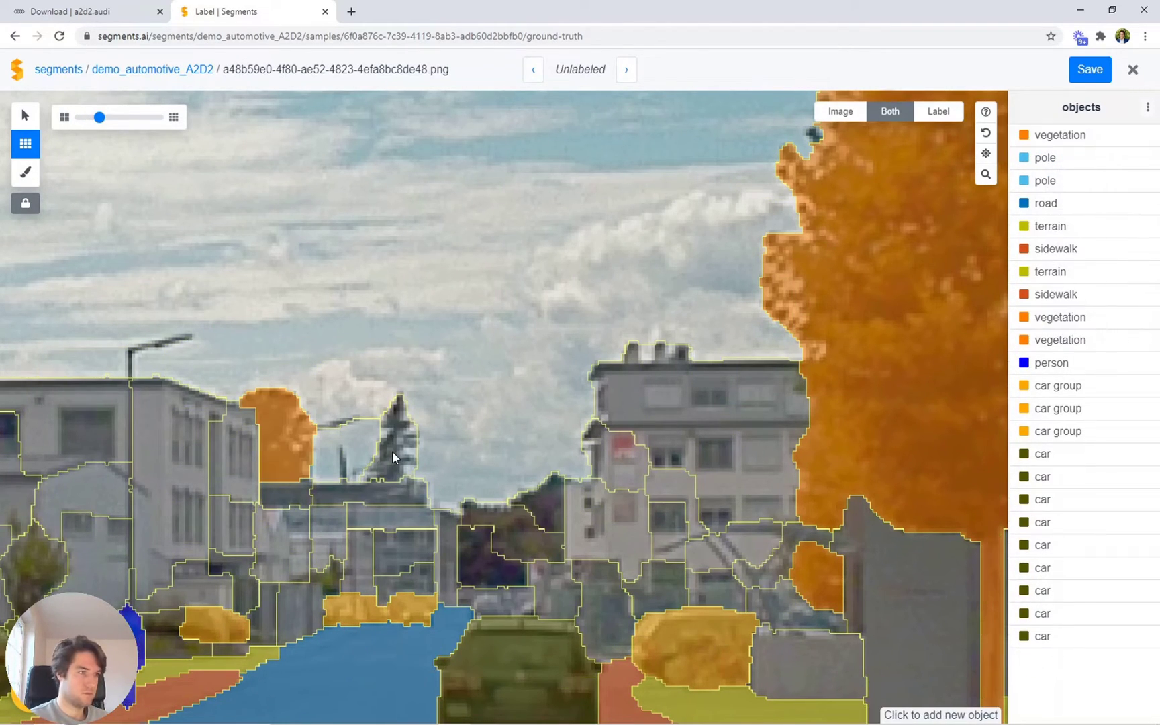
# Segment the distant conifer and the dark reddish trees beyond the driving car as two separate vegetation objects
pyautogui.click(396, 447)
pyautogui.press('space')
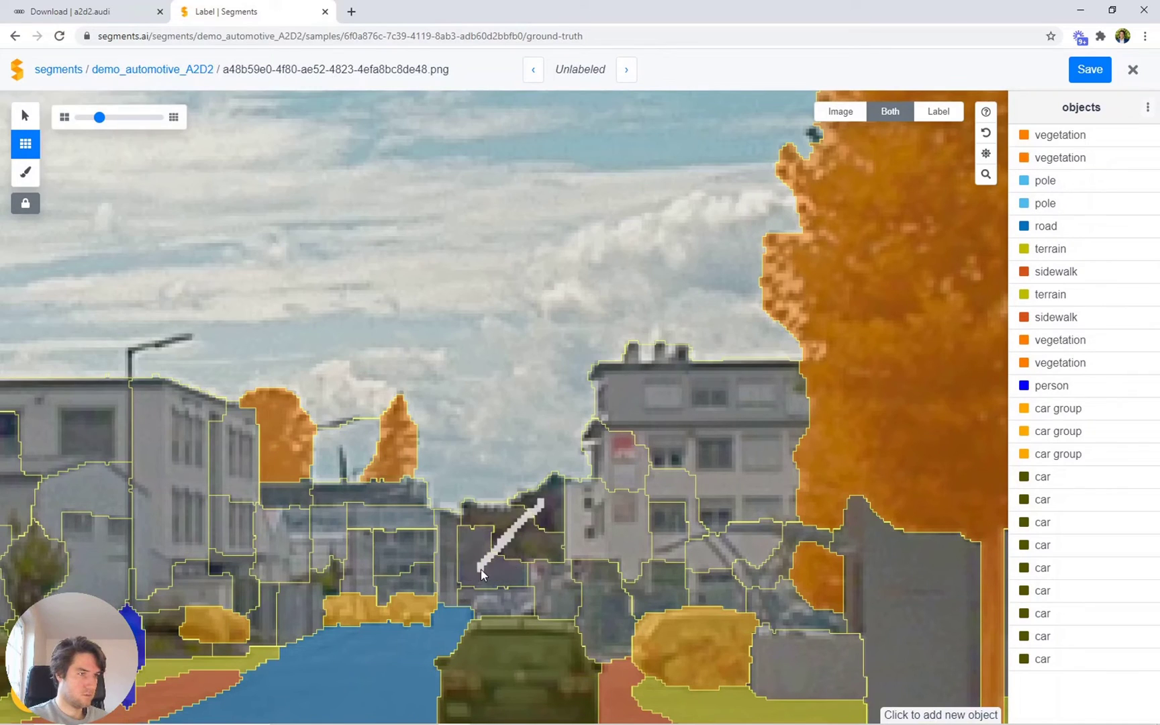
pyautogui.click(482, 564)
pyautogui.press('space')
pyautogui.press('z')
# Segment the whole sky as one object using coarser superpixels and categorize it as sky
pyautogui.scroll(3, 536, 512)
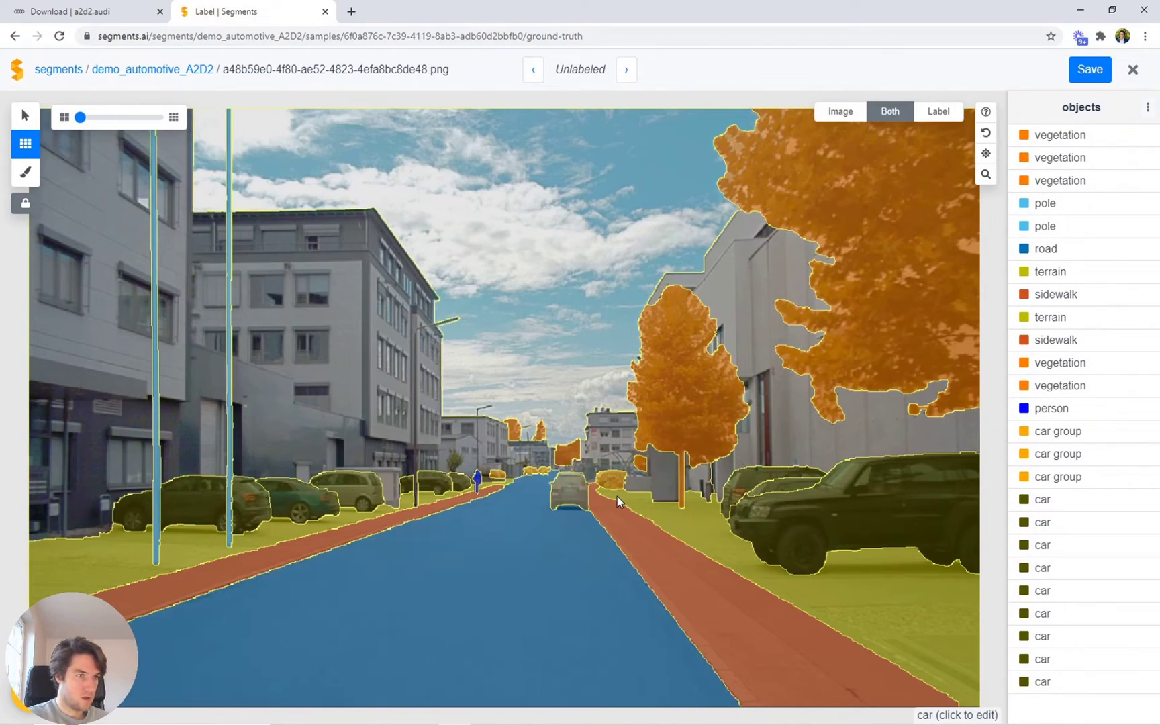
pyautogui.click(498, 207)
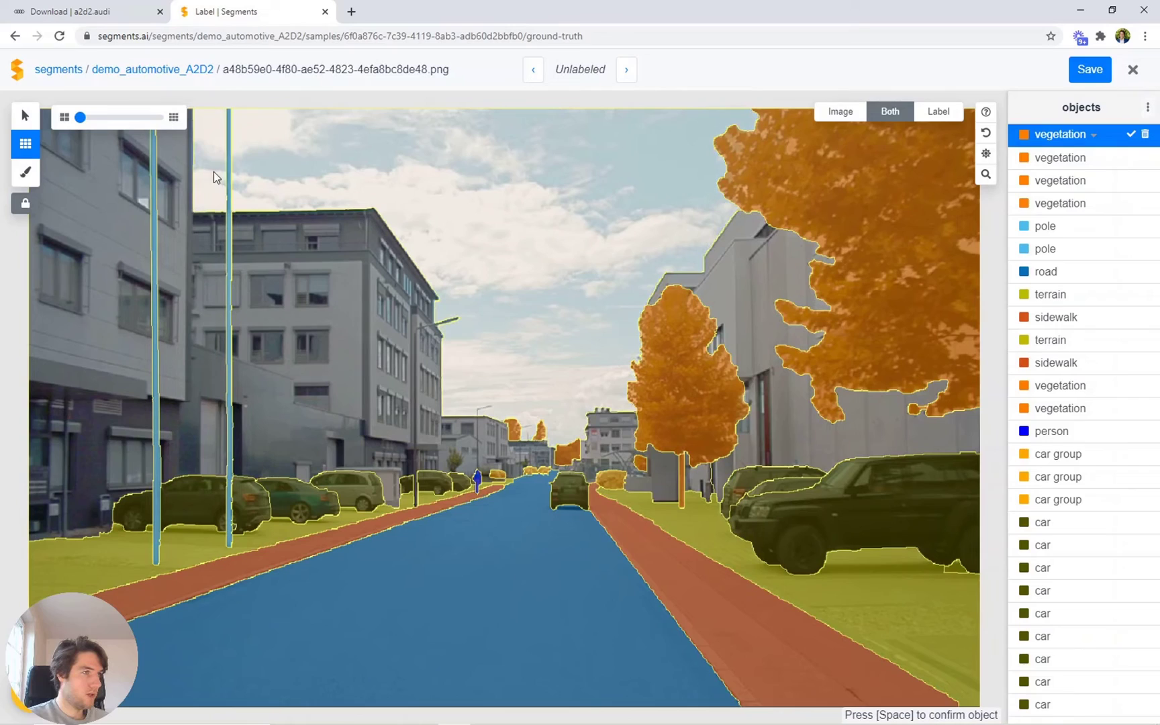
pyautogui.write('sky')
pyautogui.press('Return')
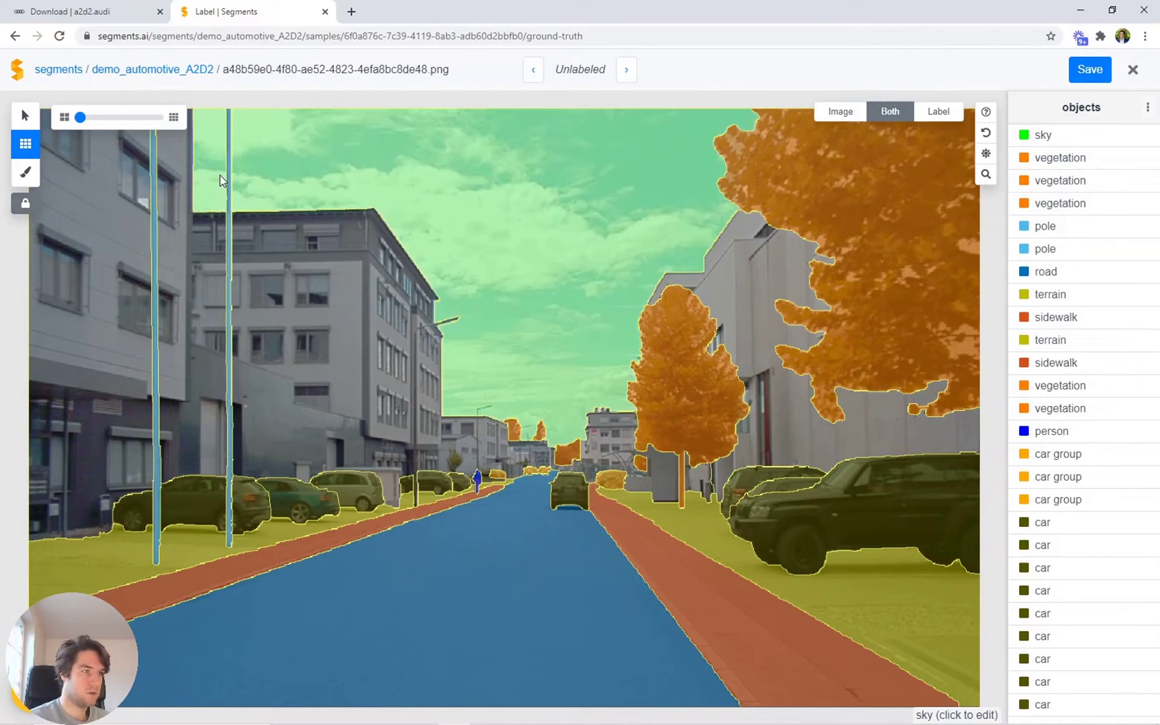
# Segment all the remaining building area on both sides of the street as one object and categorize it as building
pyautogui.click(769, 284)
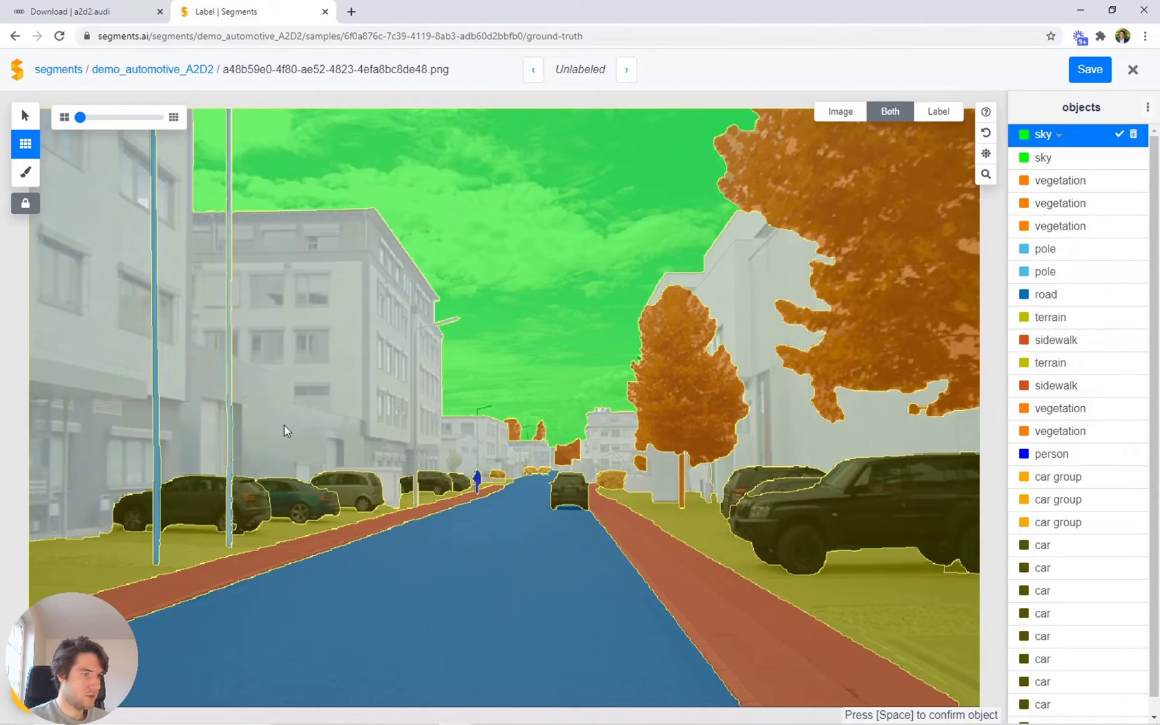
pyautogui.write('bui;')
pyautogui.press('BackSpace')
pyautogui.press('BackSpace')
pyautogui.write('ld')
pyautogui.press('BackSpace')
pyautogui.press('BackSpace')
pyautogui.write('ilding')
pyautogui.press('Return')
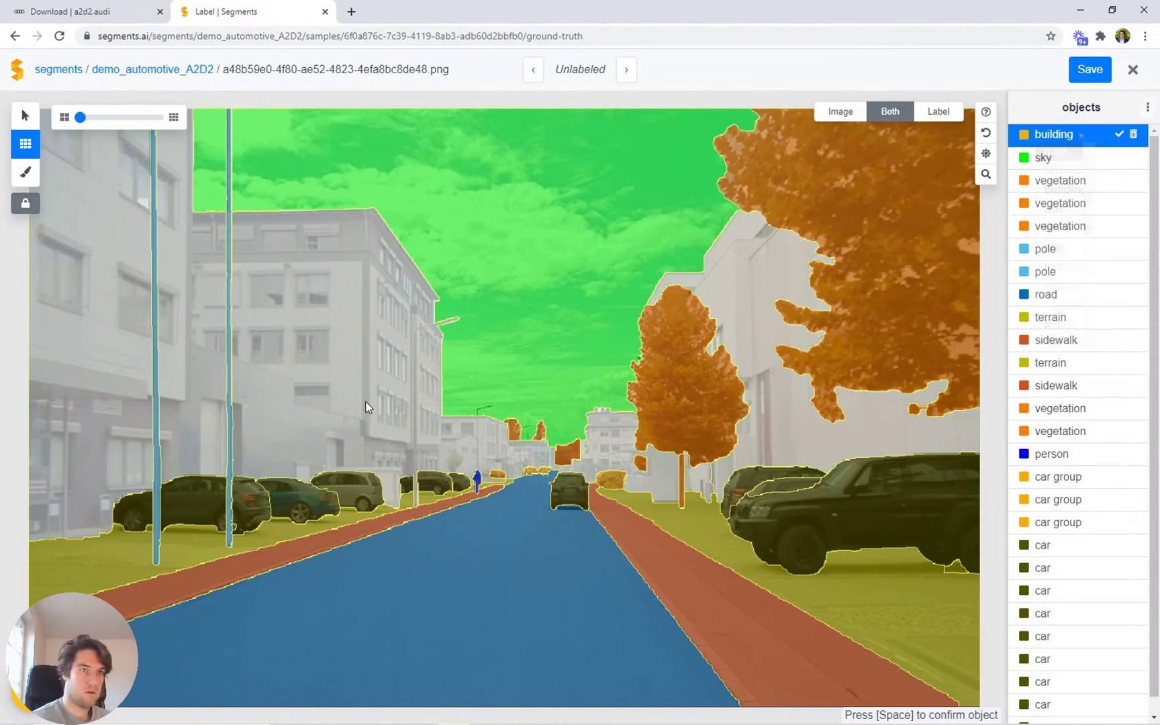
pyautogui.press('space')
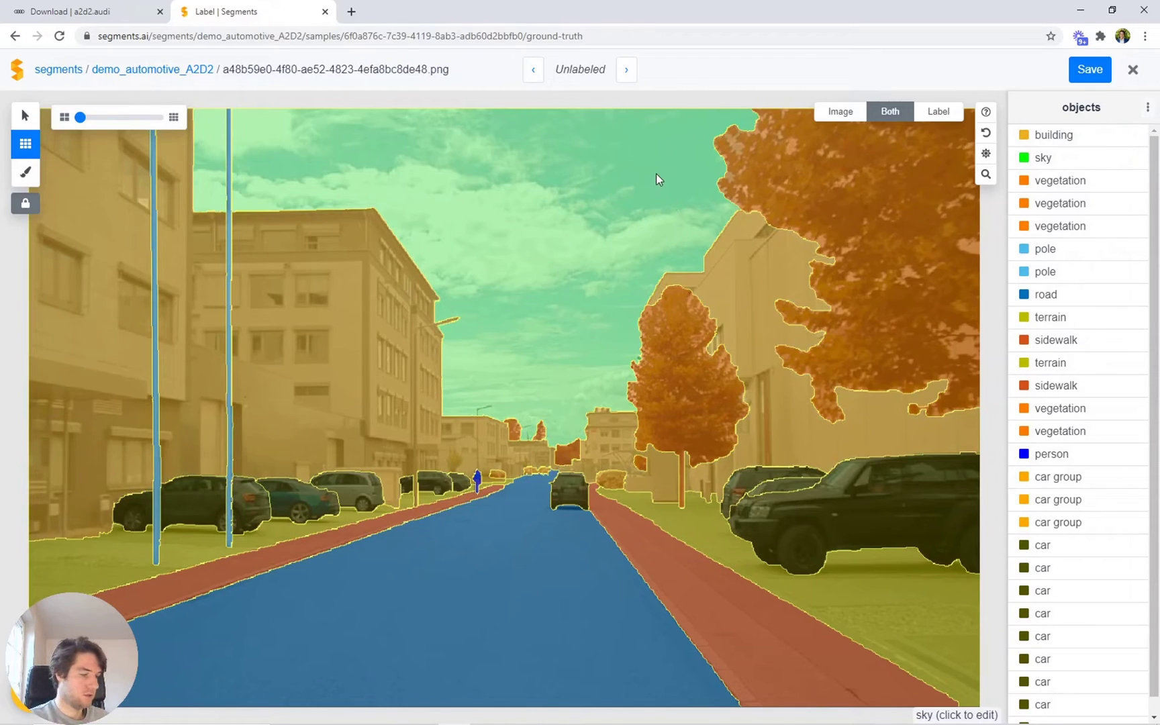
# Compare the label-only view with the image overlay to check the semantic segmentation
pyautogui.press('l')
pyautogui.press('space')
pyautogui.press('space')
pyautogui.press('space')
pyautogui.press('space')
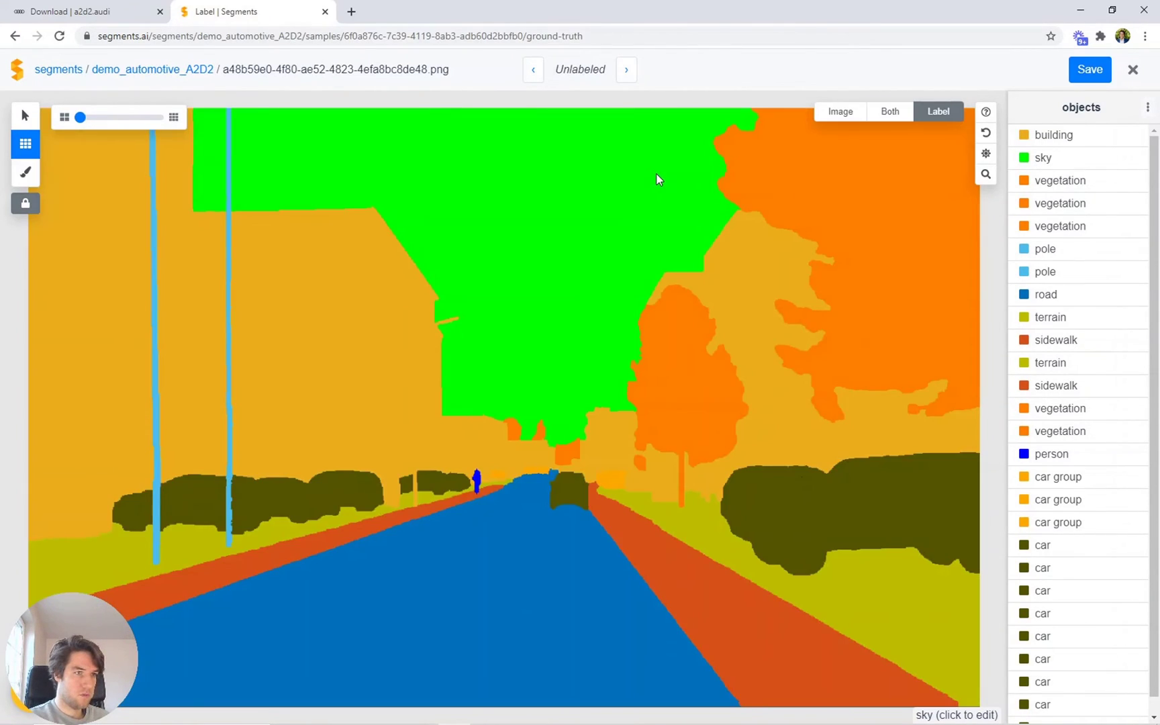
pyautogui.press('space')
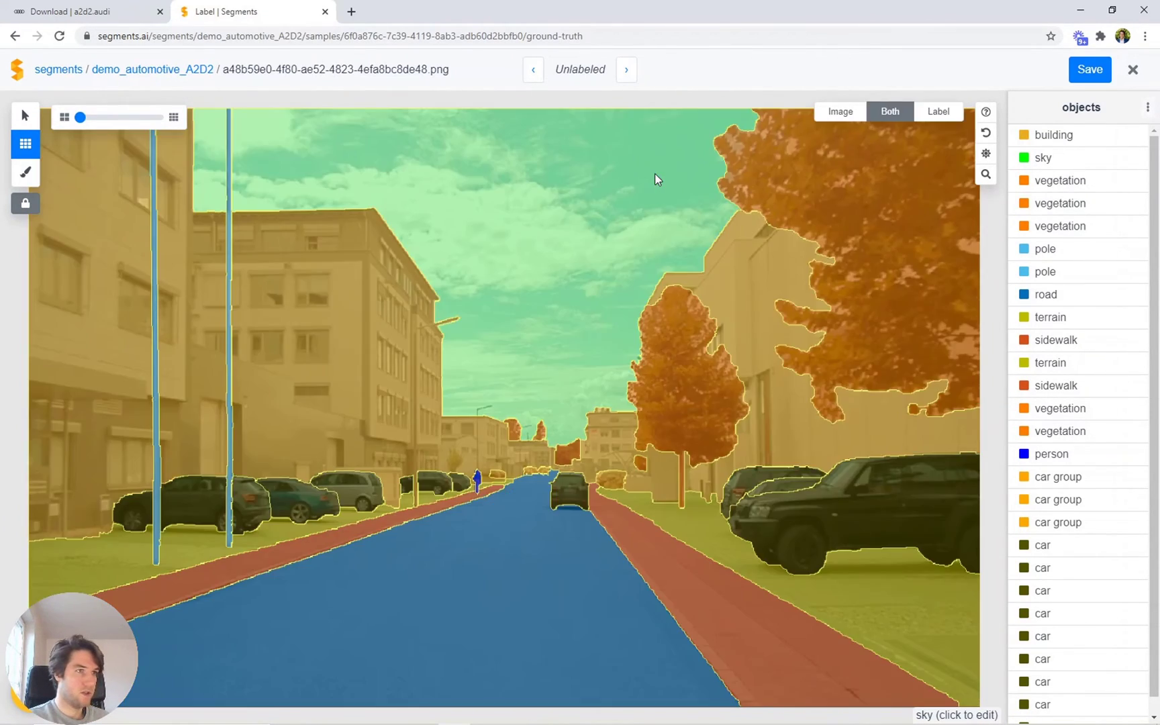
# Switch the objects to instance coloring and compare the label-only view with the image overlay
pyautogui.click(1145, 107)
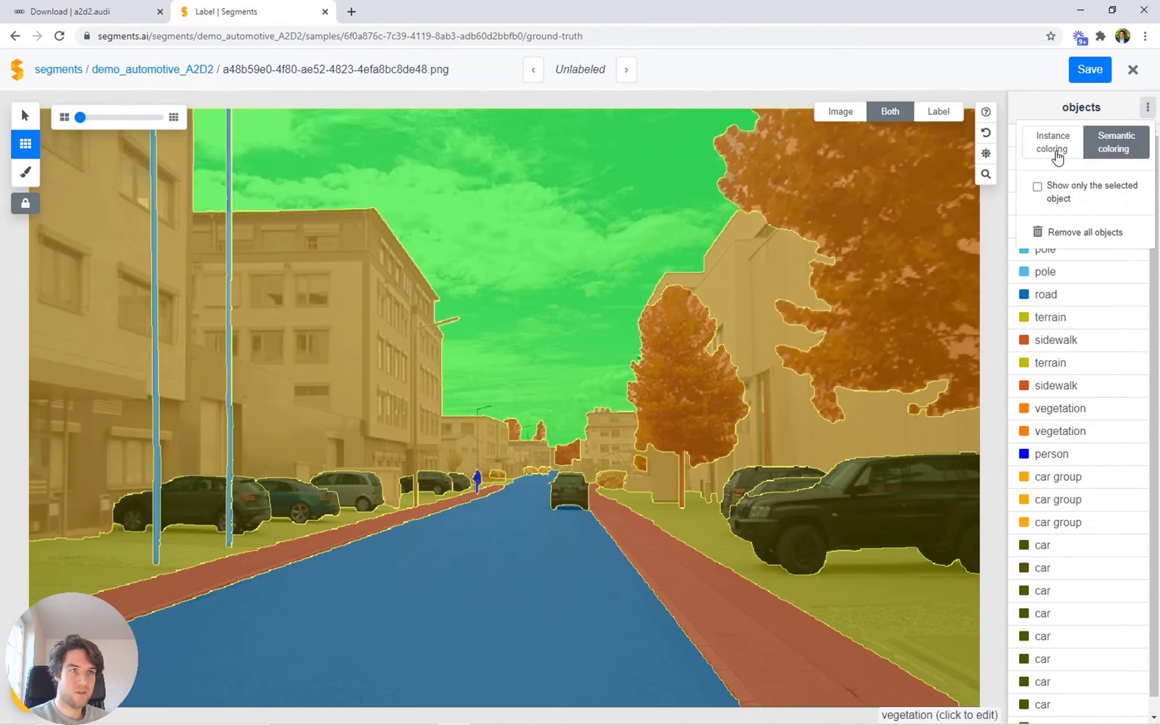
pyautogui.click(1053, 151)
pyautogui.press('space')
pyautogui.press('space')
pyautogui.press('space')
pyautogui.press('space')
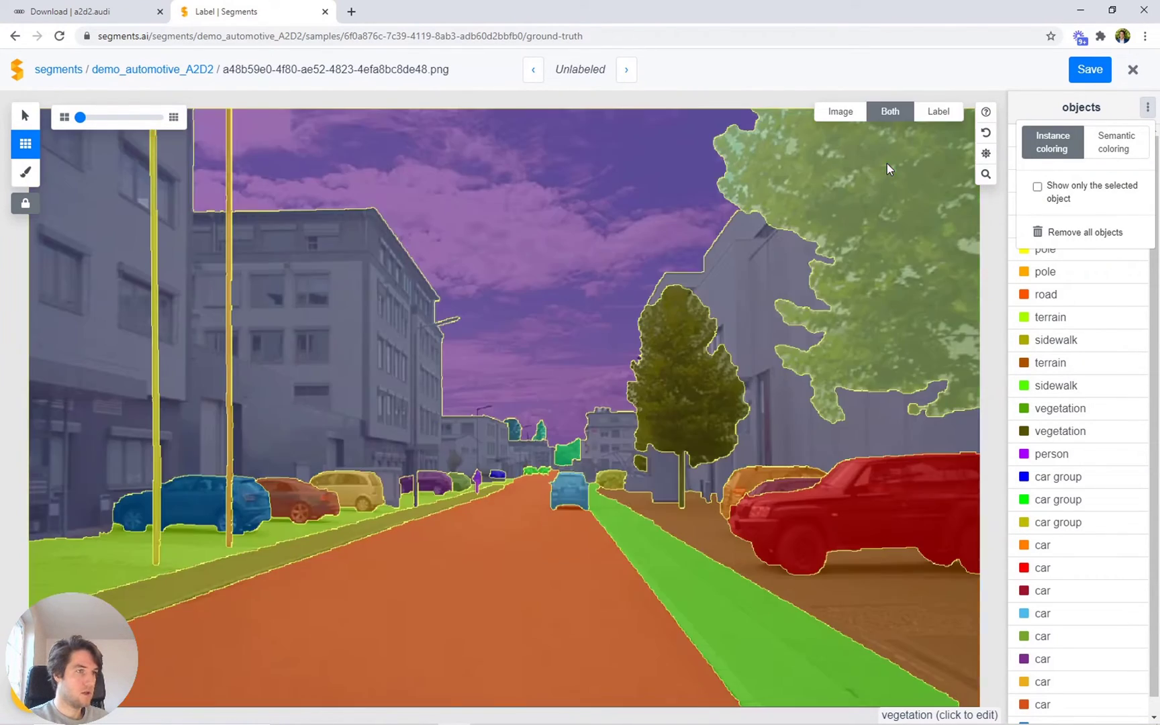
pyautogui.press('space')
pyautogui.press('space')
pyautogui.press('space')
pyautogui.press('space')
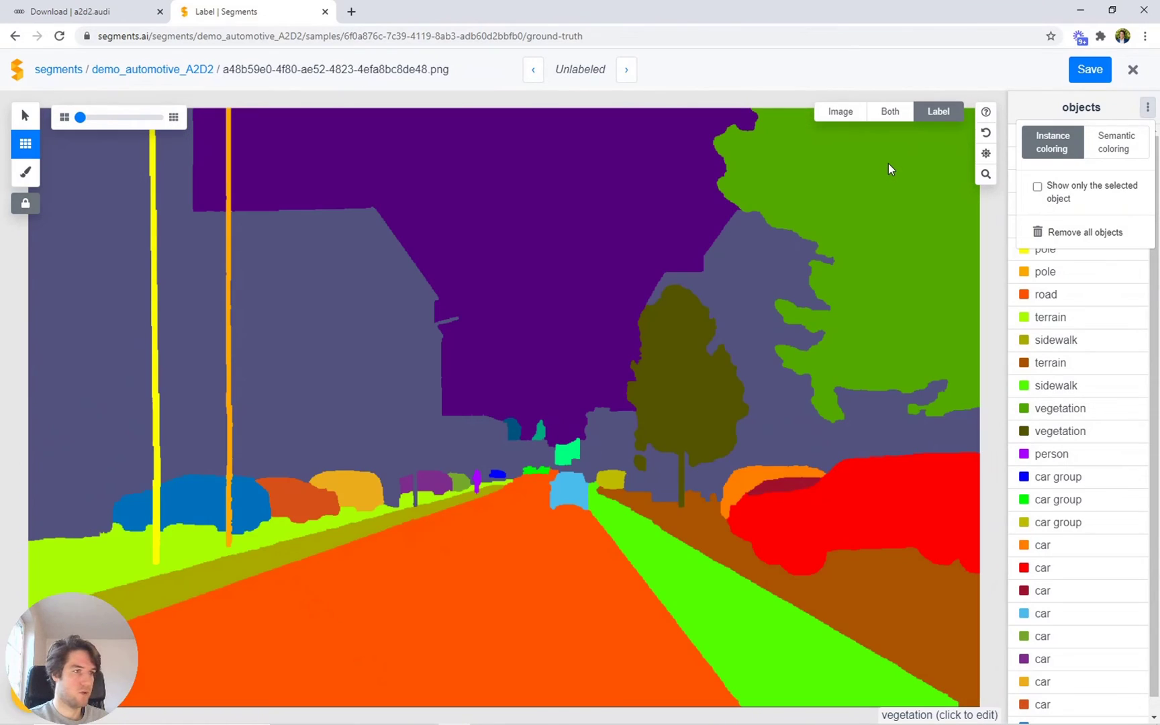
pyautogui.press('space')
pyautogui.press('space')
pyautogui.press('space')
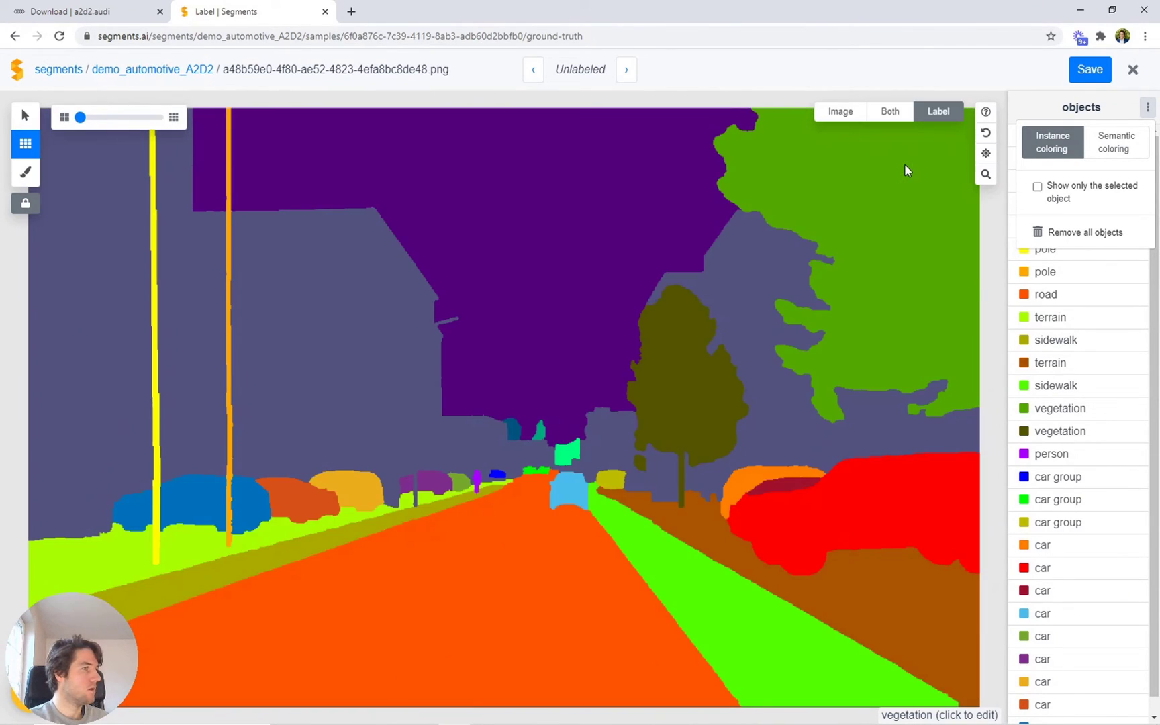
pyautogui.press('space')
pyautogui.press('space')
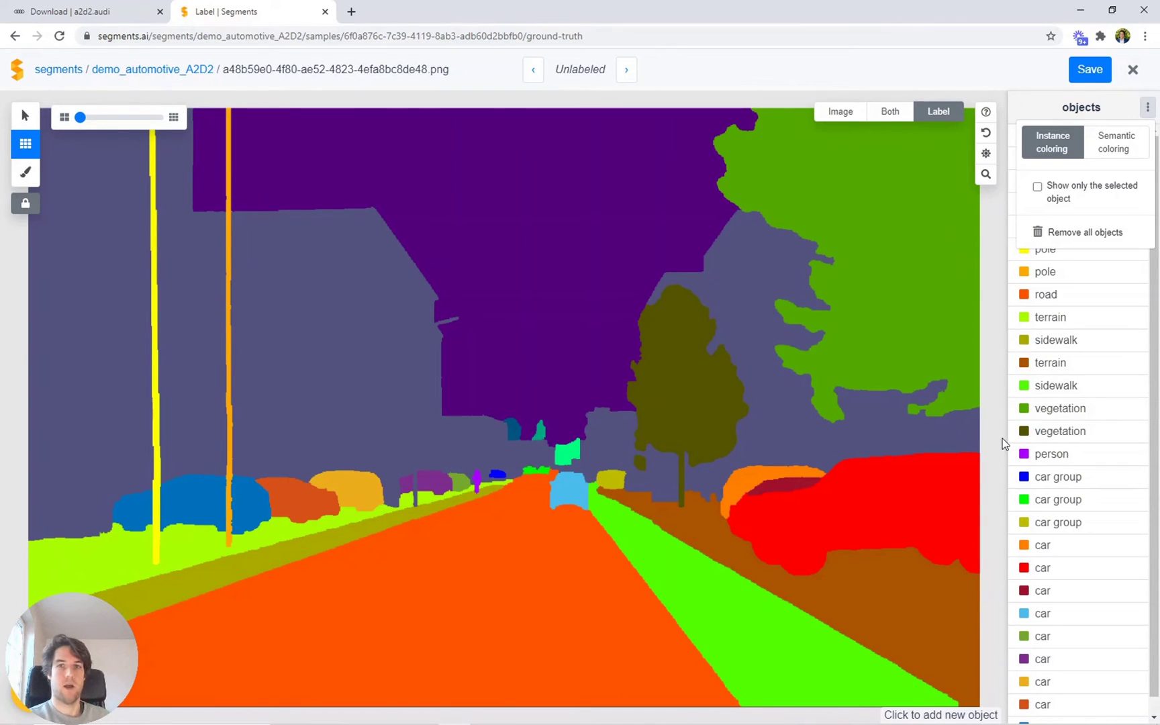
# Return to the combined image and label view and save the image's labels
pyautogui.press('space')
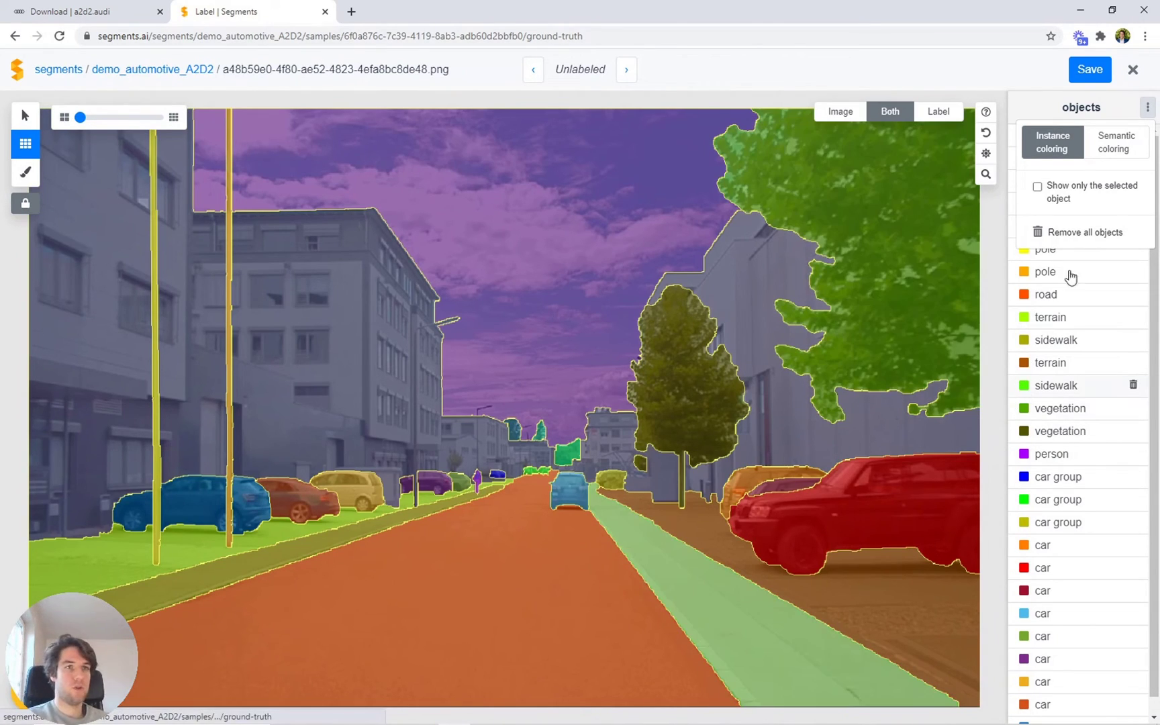
pyautogui.click(1089, 71)
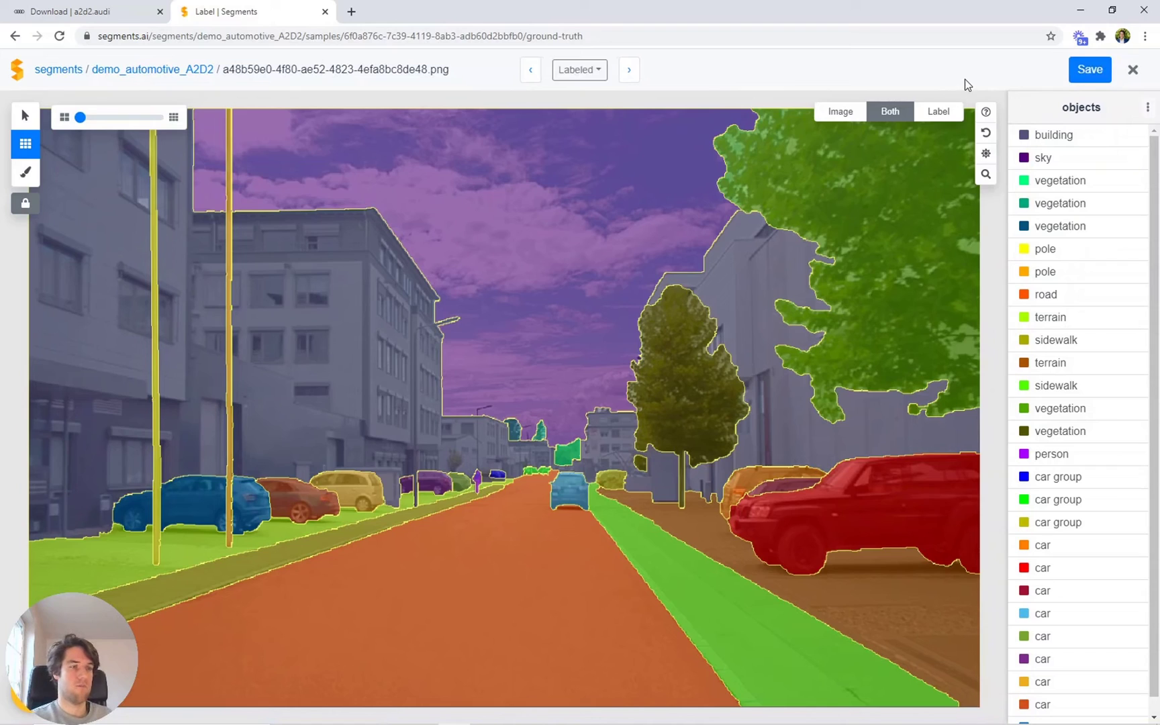